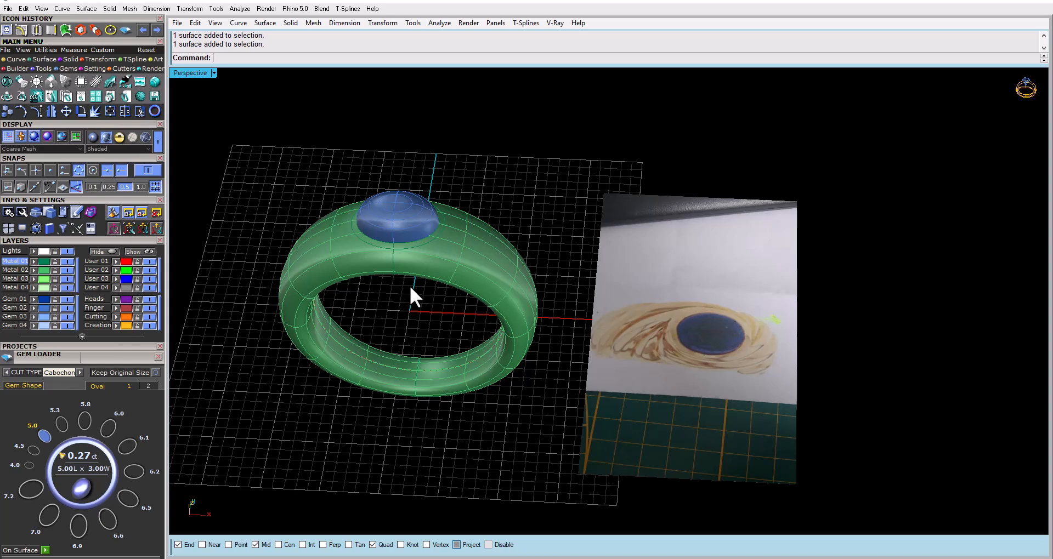
{"action": "right_click_drag", "start_coordinate": [417, 298], "coordinate": [534, 313]}
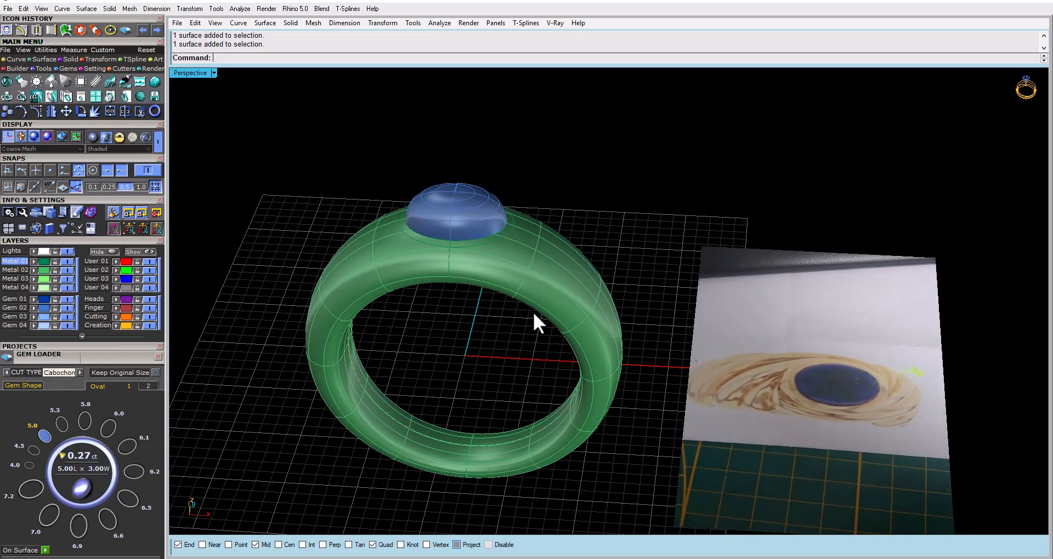
{"action": "right_click_drag", "start_coordinate": [654, 406], "coordinate": [492, 348]}
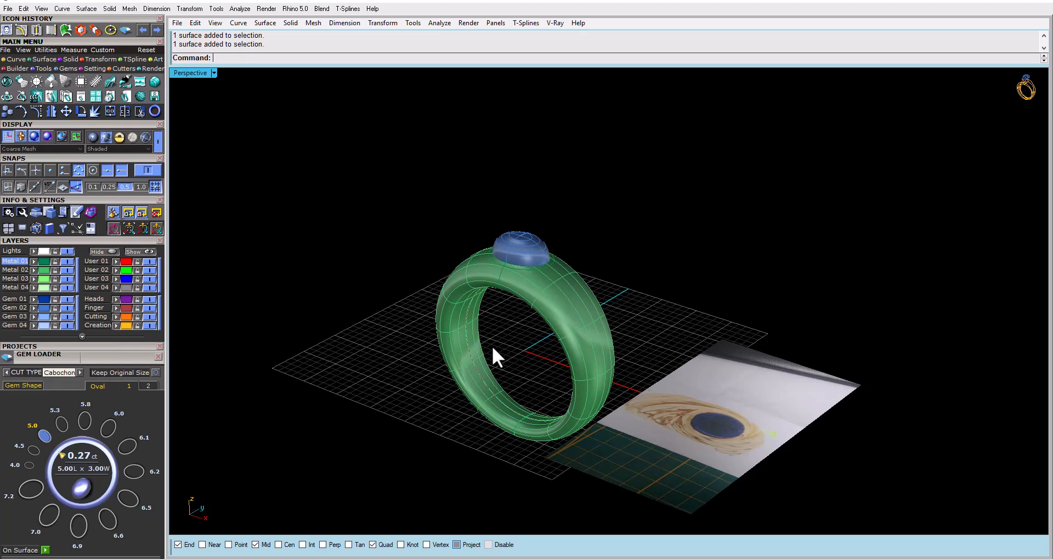
{"action": "scroll", "coordinate": [509, 410], "scroll_direction": "up", "scroll_amount": 8}
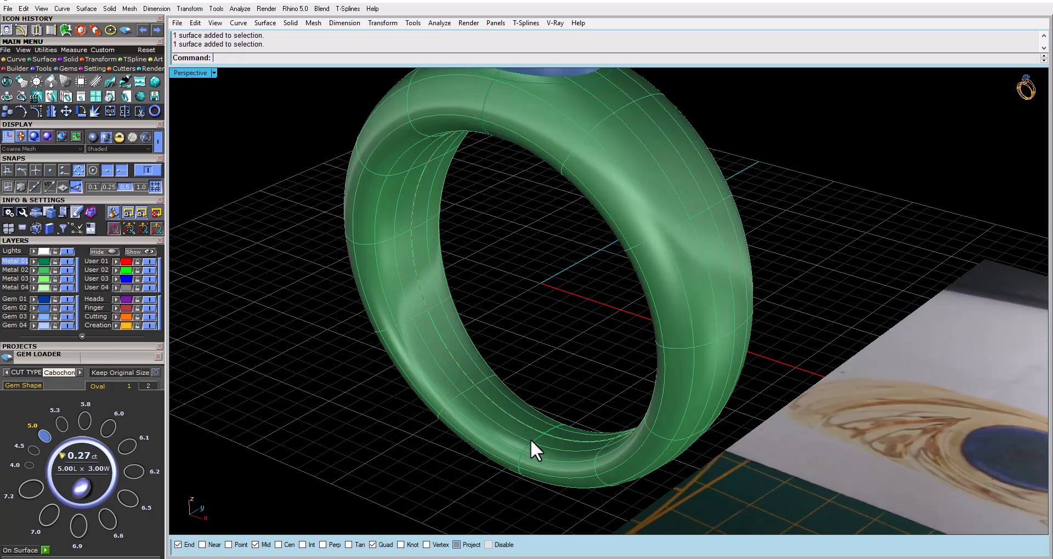
{"action": "scroll", "coordinate": [531, 438], "scroll_direction": "down", "scroll_amount": 4}
{"action": "right_click_drag", "start_coordinate": [530, 438], "coordinate": [555, 399]}
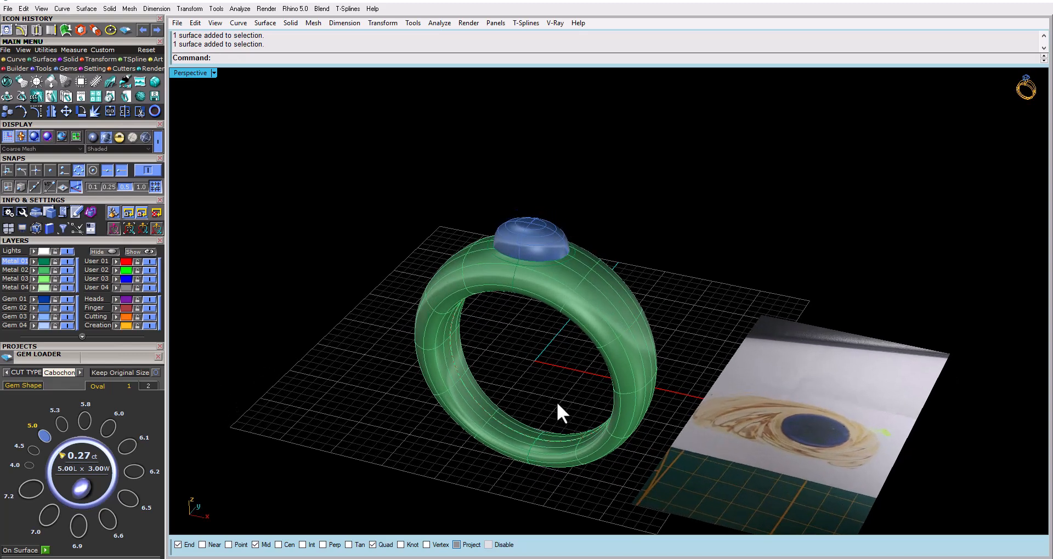
Undo the recent operations back through the band's Sweep1 and examine its rail and profile curves
{"action": "key", "text": "ctrl+z"}
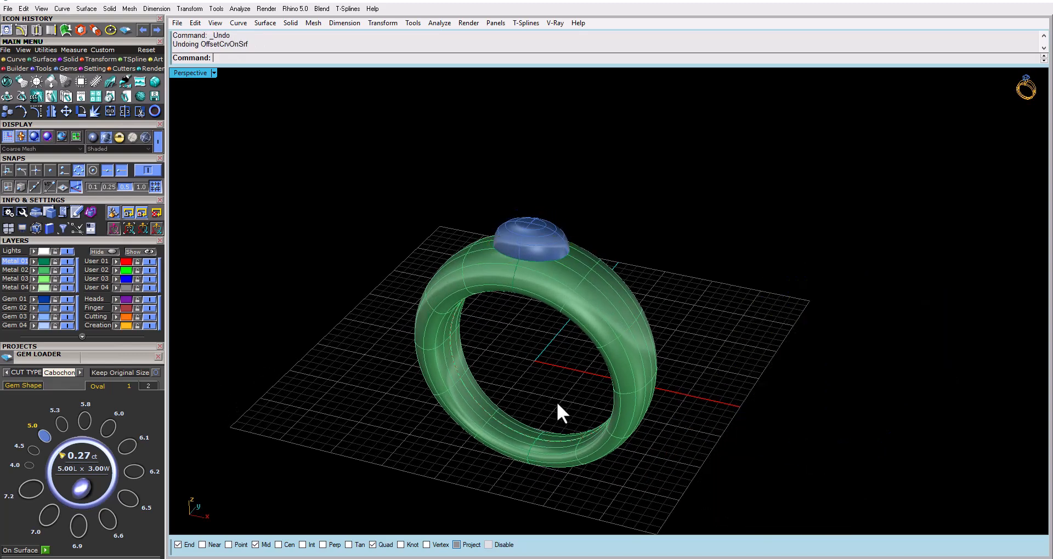
{"action": "key", "text": "ctrl+z"}
{"action": "key", "text": "ctrl+z"}
{"action": "right_click_drag", "start_coordinate": [558, 400], "coordinate": [522, 350]}
{"action": "scroll", "coordinate": [557, 500], "scroll_direction": "up", "scroll_amount": 9}
{"action": "right_click_drag", "start_coordinate": [546, 469], "coordinate": [457, 458]}
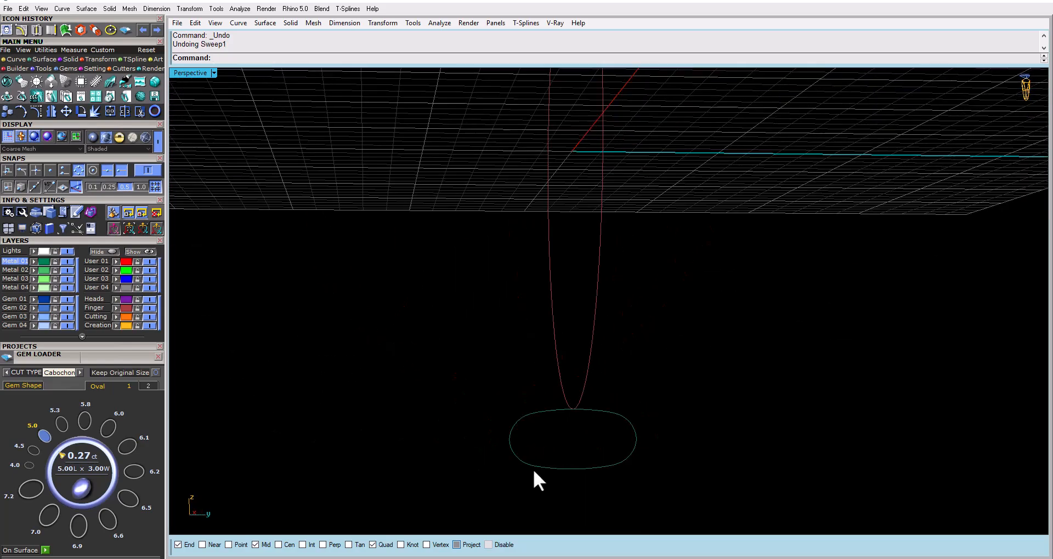
{"action": "scroll", "coordinate": [532, 471], "scroll_direction": "down", "scroll_amount": 5}
{"action": "right_click_drag", "start_coordinate": [529, 470], "coordinate": [539, 395]}
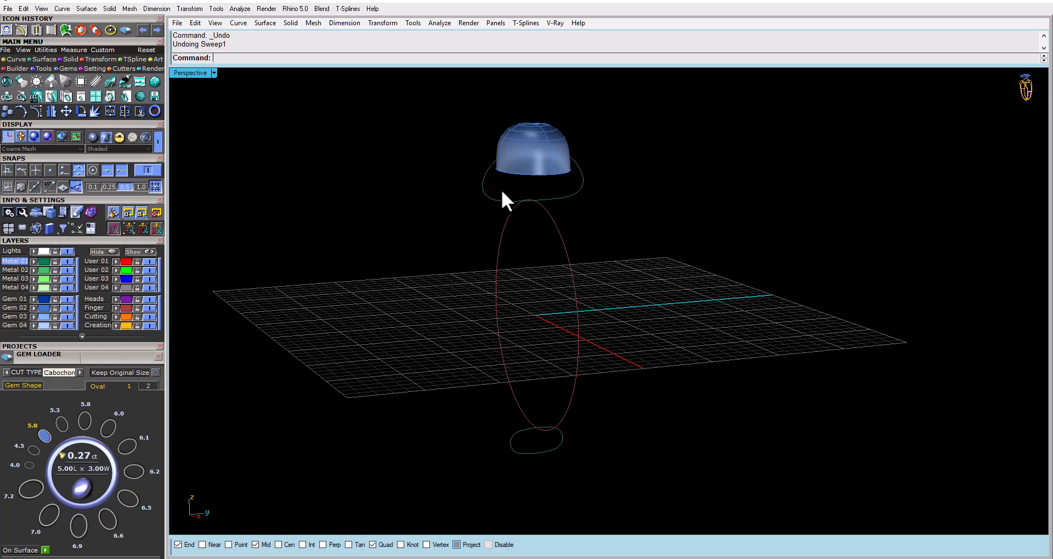
{"action": "scroll", "coordinate": [501, 189], "scroll_direction": "up", "scroll_amount": 5}
{"action": "scroll", "coordinate": [507, 376], "scroll_direction": "down", "scroll_amount": 5}
{"action": "right_click_drag", "start_coordinate": [511, 264], "coordinate": [575, 271]}
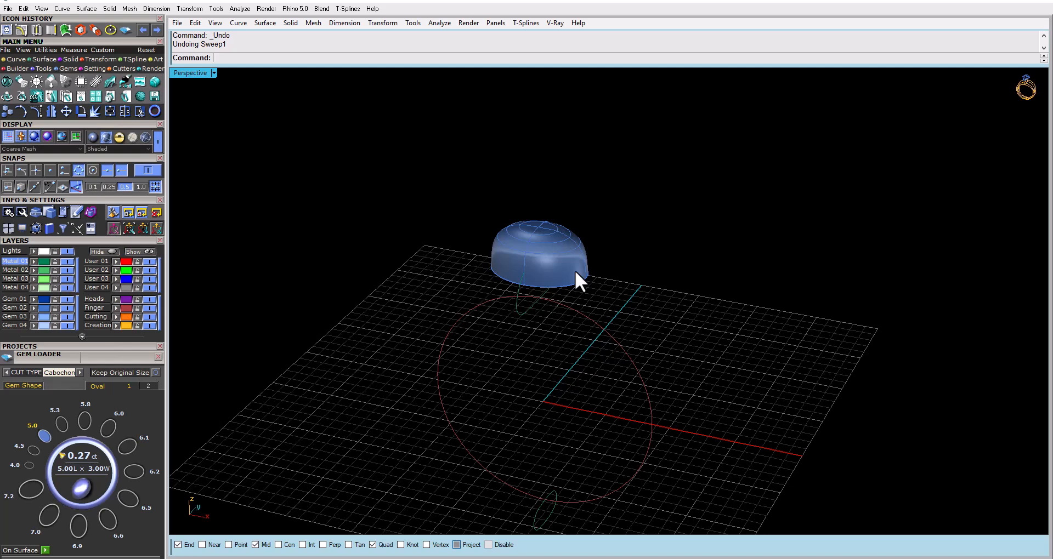
Redo the band's sweep and UV rebuild and the following operations through placing and moving the reference picture
{"action": "key", "text": "ctrl+y"}
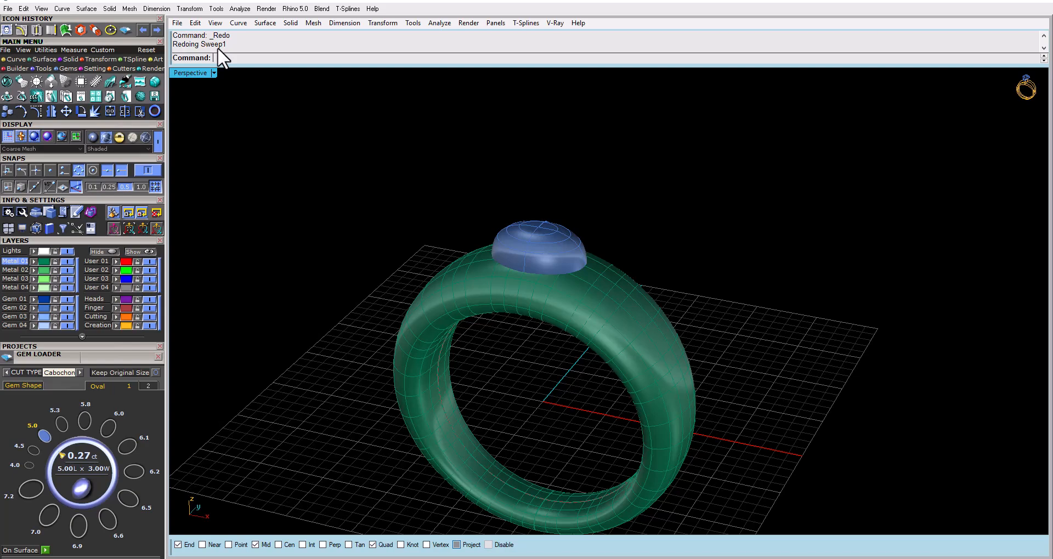
{"action": "key", "text": "ctrl+y"}
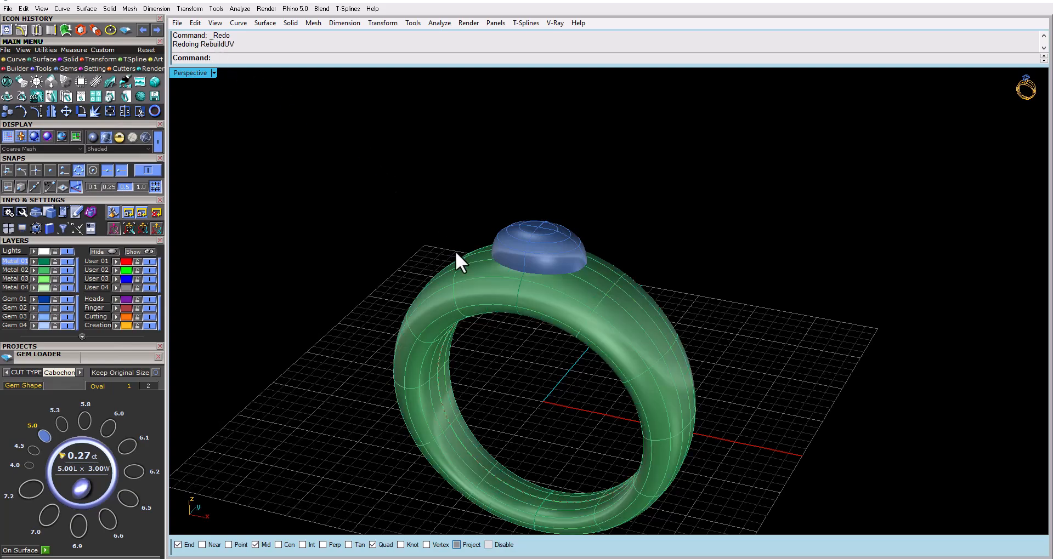
{"action": "right_click_drag", "start_coordinate": [455, 251], "coordinate": [602, 242]}
{"action": "left_click", "coordinate": [521, 318]}
{"action": "key", "text": "Escape"}
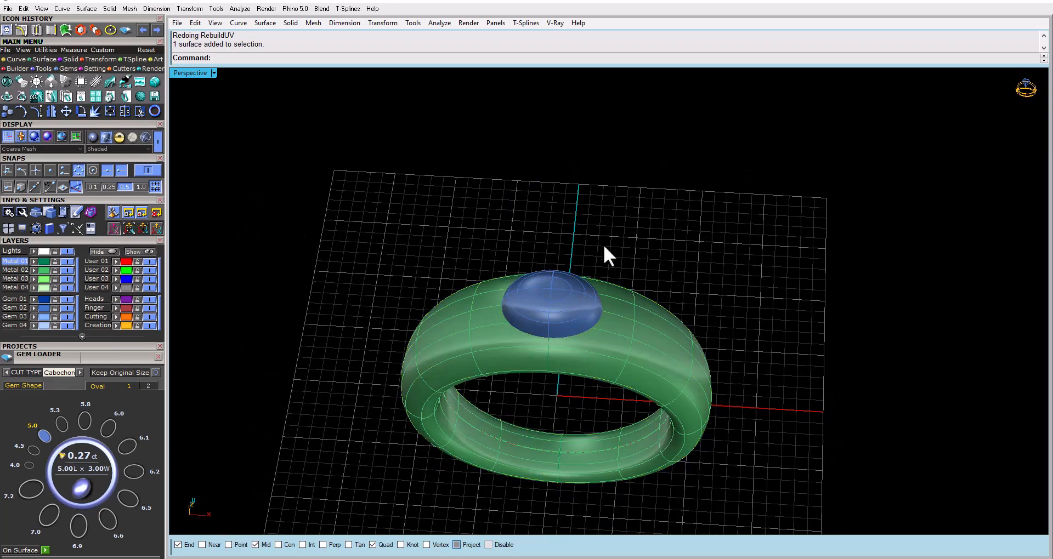
{"action": "key", "text": "ctrl+y"}
{"action": "key", "text": "ctrl+y"}
{"action": "key", "text": "ctrl+y"}
{"action": "key", "text": "ctrl+y"}
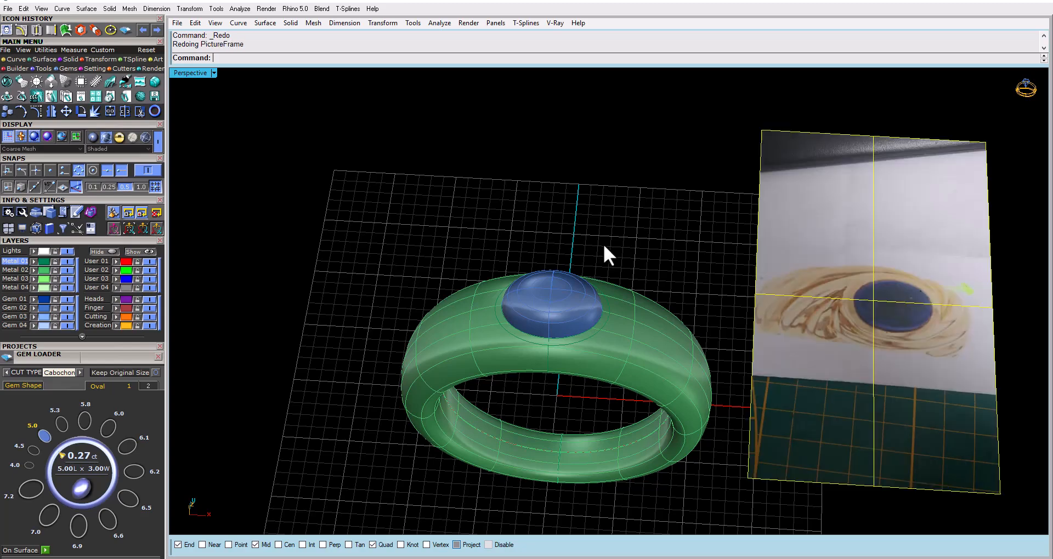
{"action": "key", "text": "ctrl+y"}
Undo and redo the last reference picture move, and preview the earlier pipe around the gem with redo and undo
{"action": "right_click_drag", "start_coordinate": [604, 246], "coordinate": [580, 314]}
{"action": "left_click", "coordinate": [580, 315]}
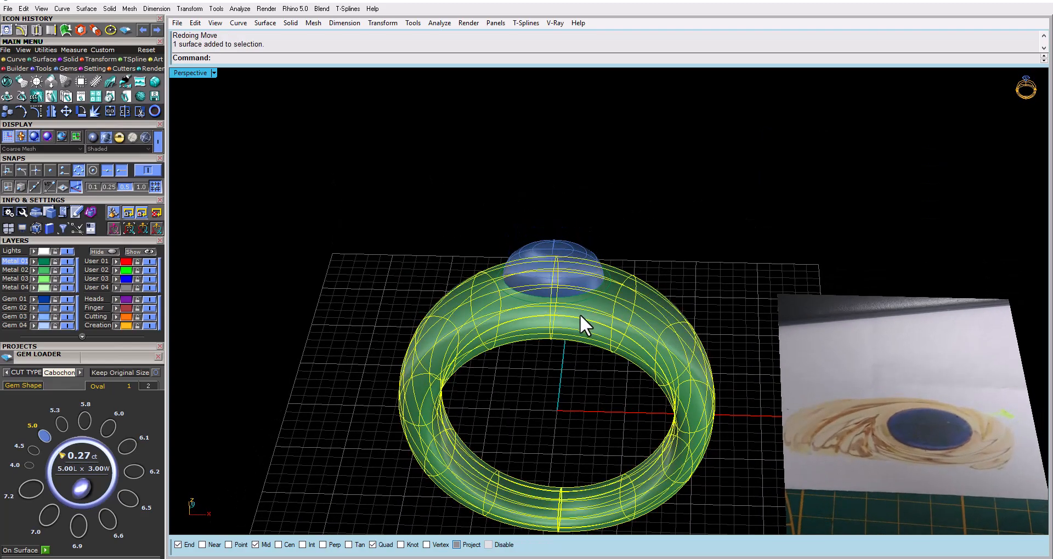
{"action": "left_click", "coordinate": [450, 244]}
{"action": "key", "text": "ctrl+z"}
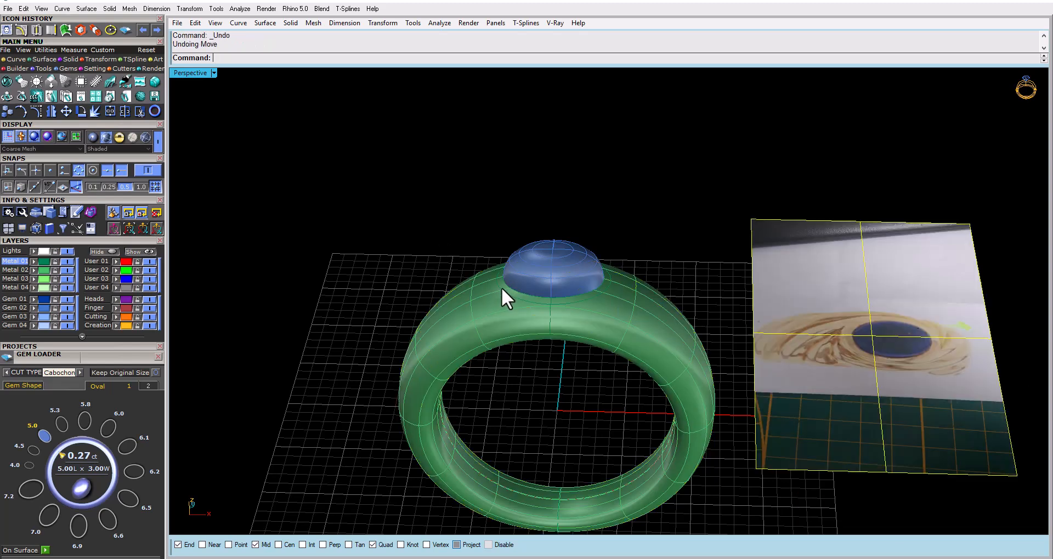
{"action": "key", "text": "ctrl+y"}
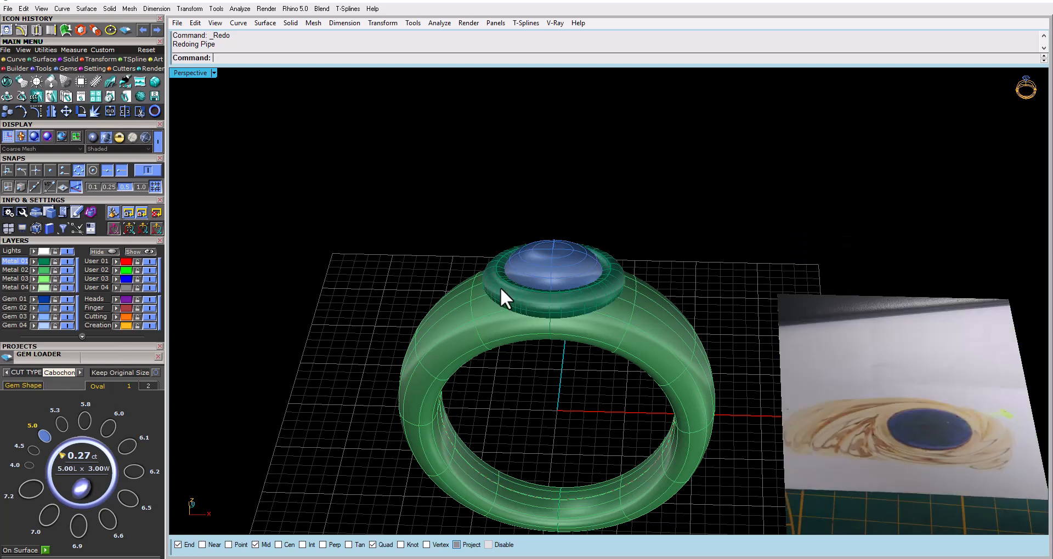
{"action": "key", "text": "ctrl+z"}
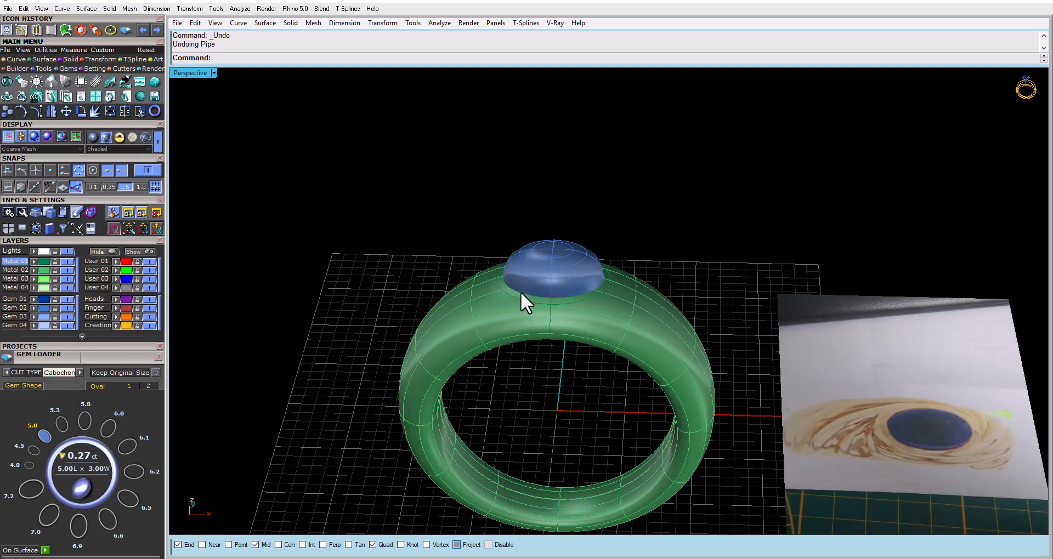
Rebuild the oval curve around the gem's base with 12 points and degree 3, deleting the input
{"action": "left_click", "coordinate": [521, 291]}
{"action": "left_click", "coordinate": [362, 240]}
{"action": "scroll", "coordinate": [534, 298], "scroll_direction": "up", "scroll_amount": 5}
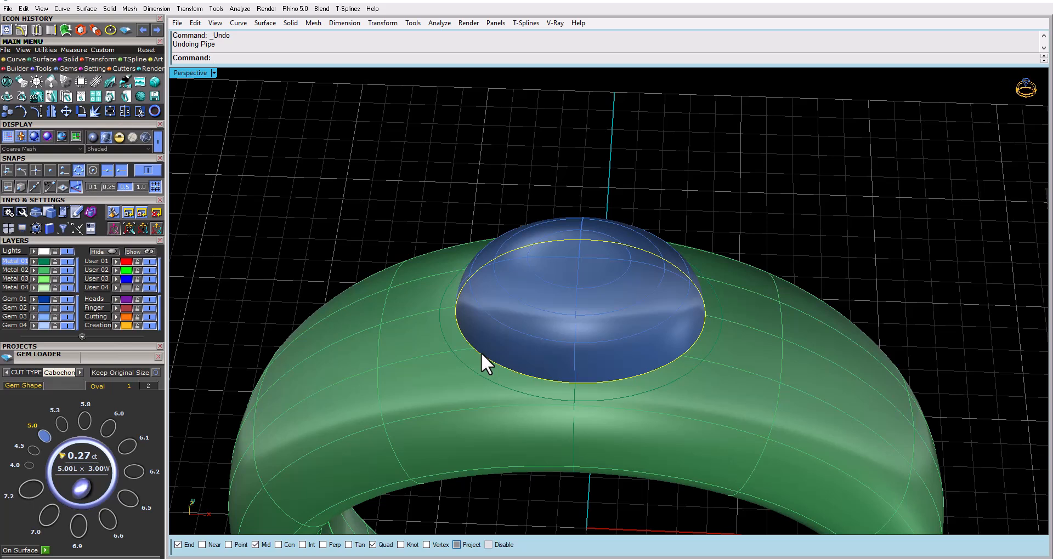
{"action": "type", "text": "rebuild"}
{"action": "key", "text": "Return"}
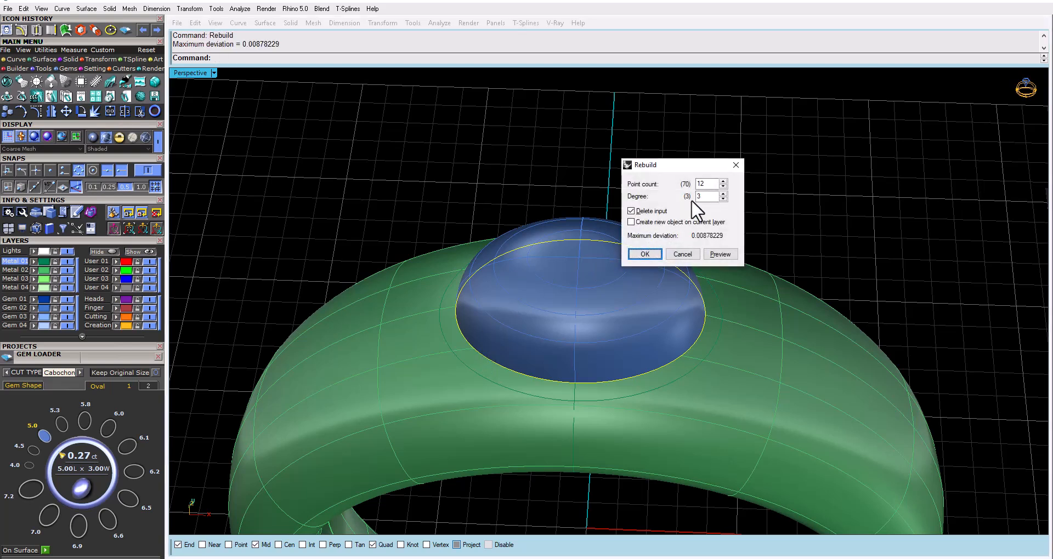
{"action": "left_click", "coordinate": [722, 252]}
{"action": "left_click", "coordinate": [639, 257]}
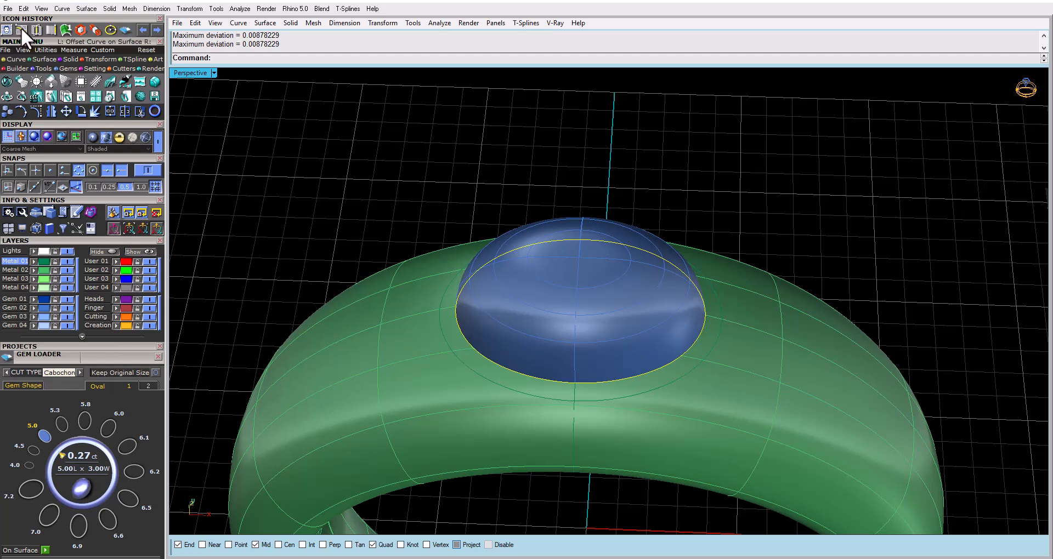
Offset the rebuilt oval curve outward by 0.5 on the ring band surface
{"action": "left_click", "coordinate": [19, 59]}
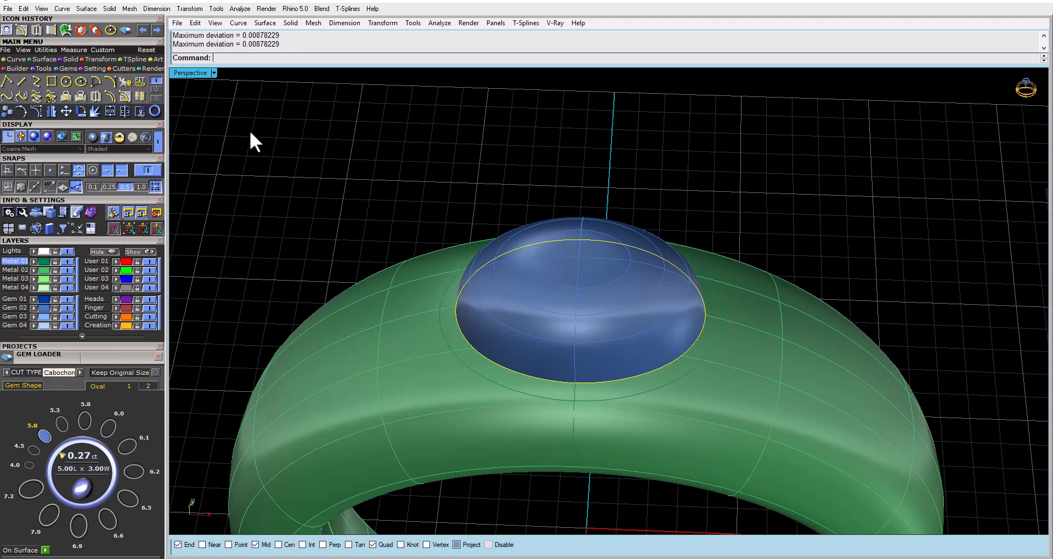
{"action": "left_click", "coordinate": [110, 95]}
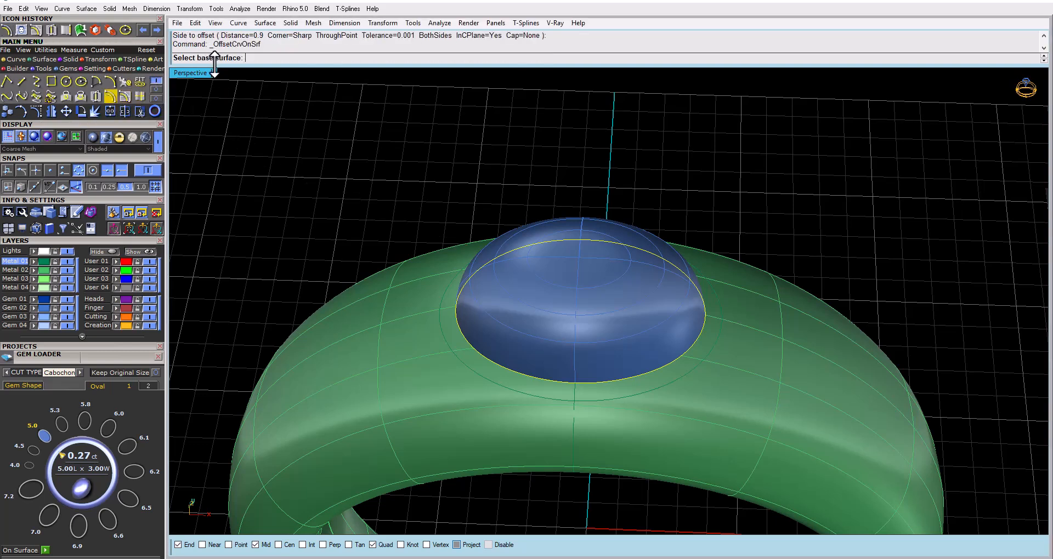
{"action": "left_click", "coordinate": [401, 319]}
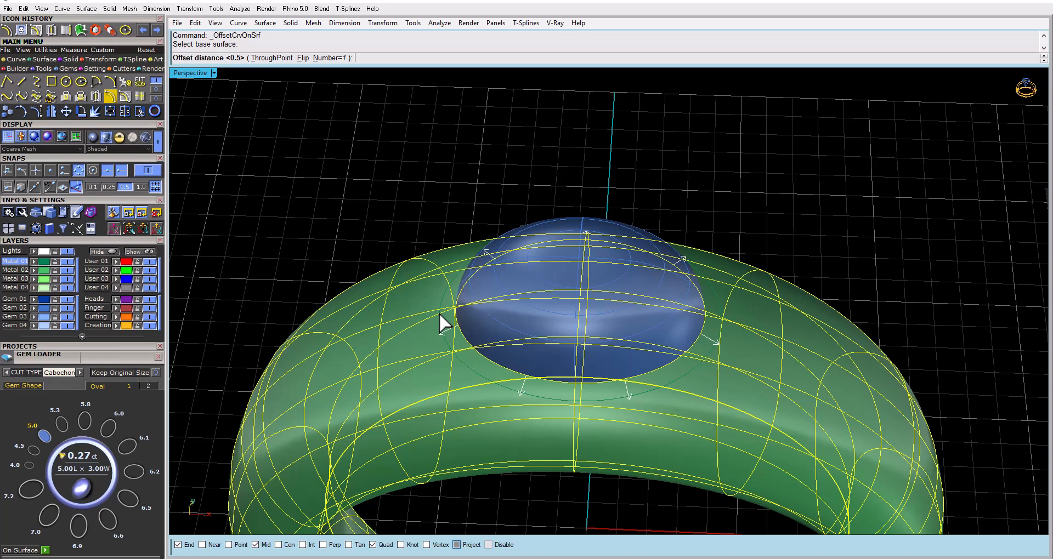
{"action": "key", "text": "Return"}
Delete one of the two overlapping offset curves around the gem
{"action": "left_click", "coordinate": [442, 335]}
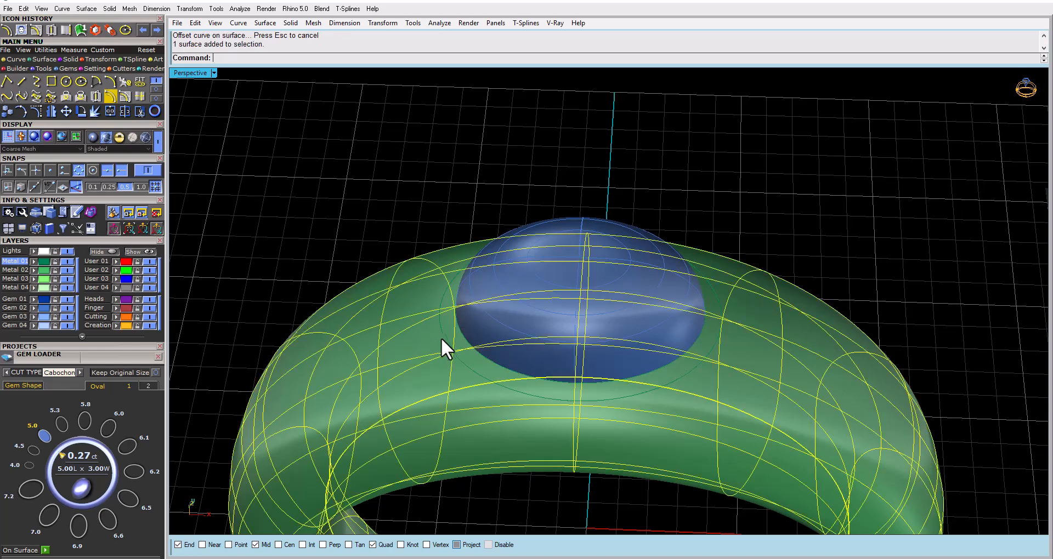
{"action": "left_click", "coordinate": [443, 338]}
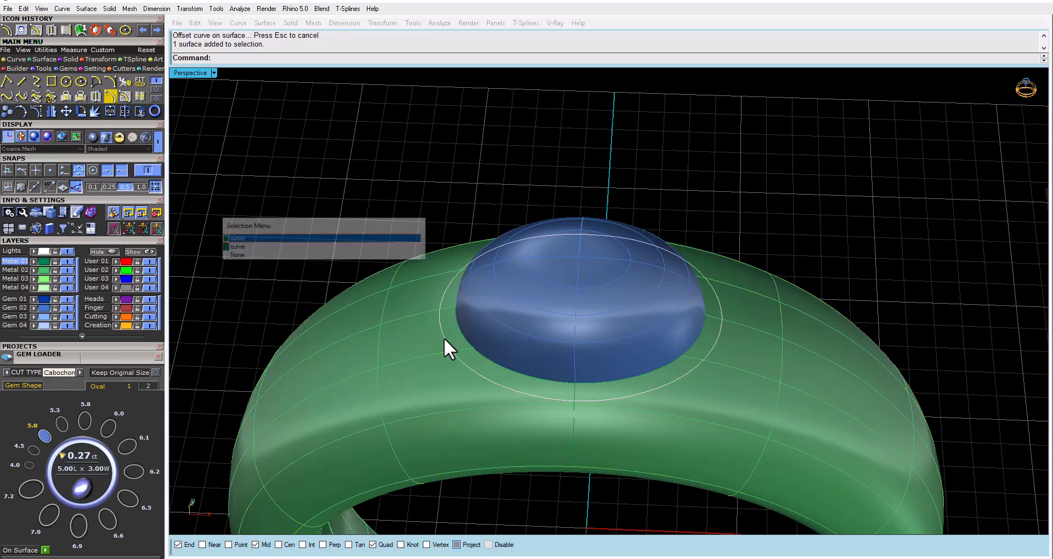
{"action": "left_click", "coordinate": [308, 247]}
{"action": "key", "text": "Delete"}
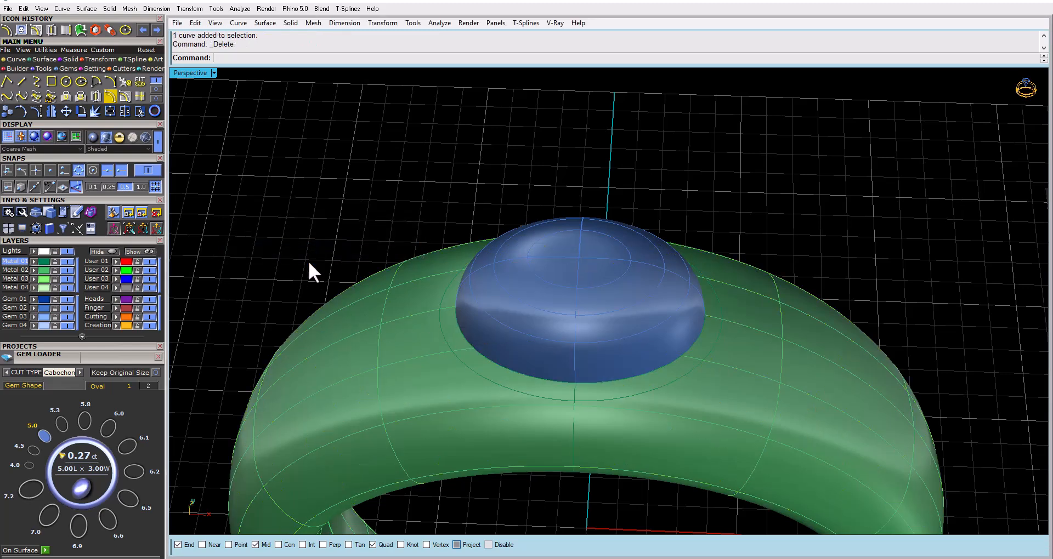
Check the remaining offset curve's point count in the Rebuild settings without applying a rebuild, keeping the curve selected
{"action": "left_click", "coordinate": [440, 326]}
{"action": "type", "text": "Rebuild"}
{"action": "key", "text": "Return"}
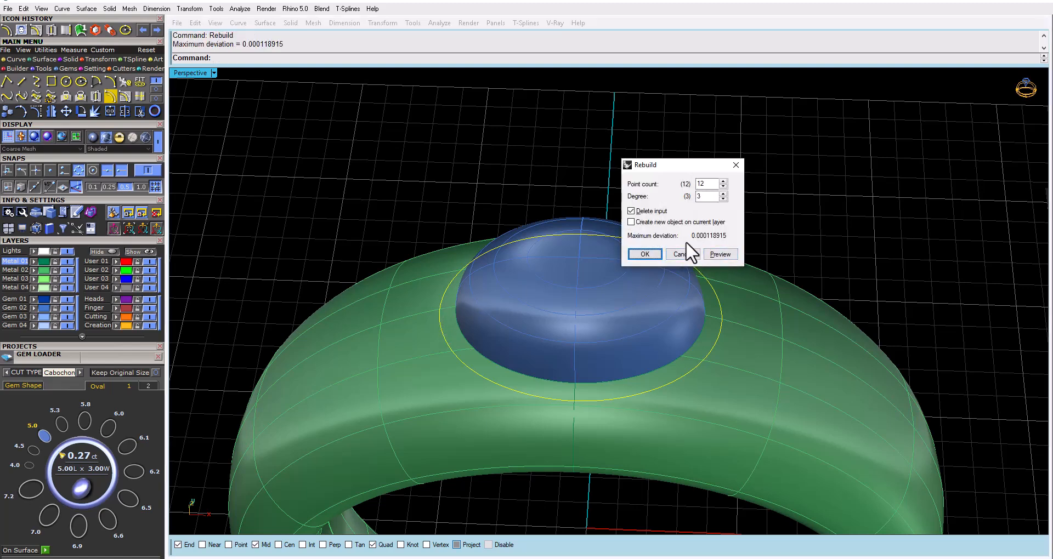
{"action": "left_click", "coordinate": [683, 255]}
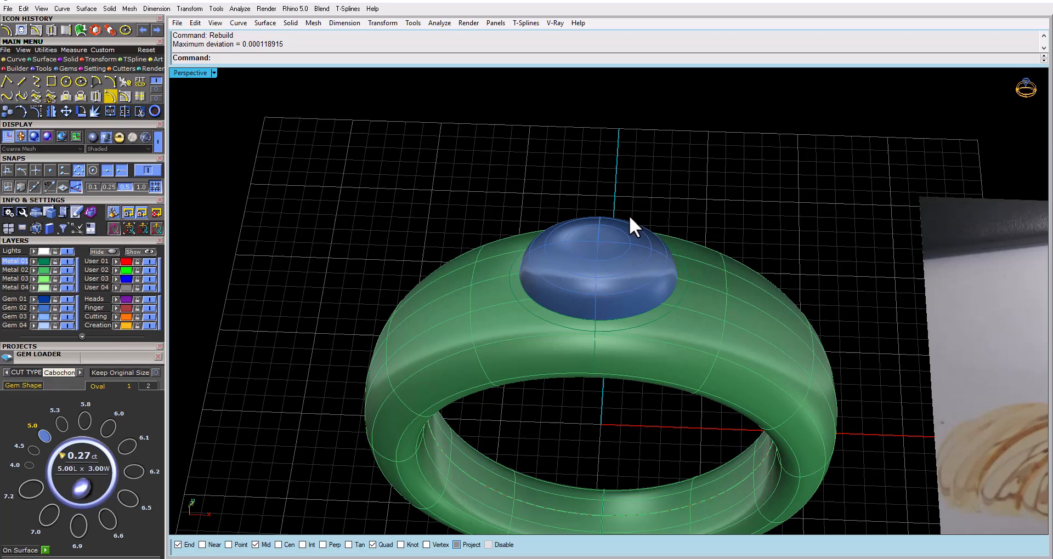
{"action": "right_click_drag", "start_coordinate": [629, 215], "coordinate": [595, 236]}
{"action": "left_click", "coordinate": [639, 324]}
{"action": "left_click", "coordinate": [333, 241]}
Examine the flowing lines around the oval gem in the reference drawing beside the ring
{"action": "right_click_drag", "start_coordinate": [1004, 469], "coordinate": [792, 376], "text": "shift"}
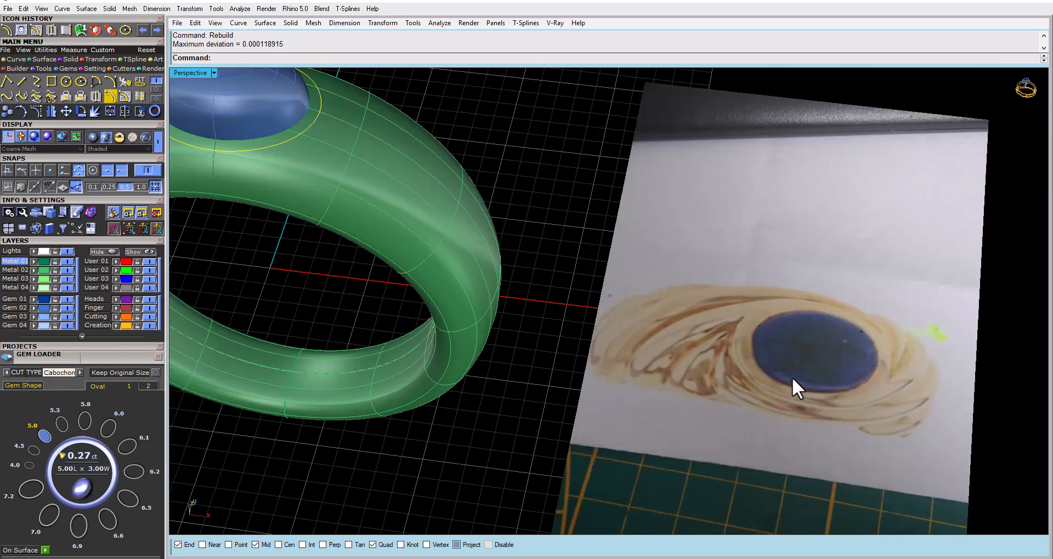
{"action": "right_click_drag", "start_coordinate": [705, 367], "coordinate": [725, 380]}
{"action": "scroll", "coordinate": [885, 360], "scroll_direction": "up", "scroll_amount": 3}
{"action": "scroll", "coordinate": [886, 362], "scroll_direction": "down", "scroll_amount": 2}
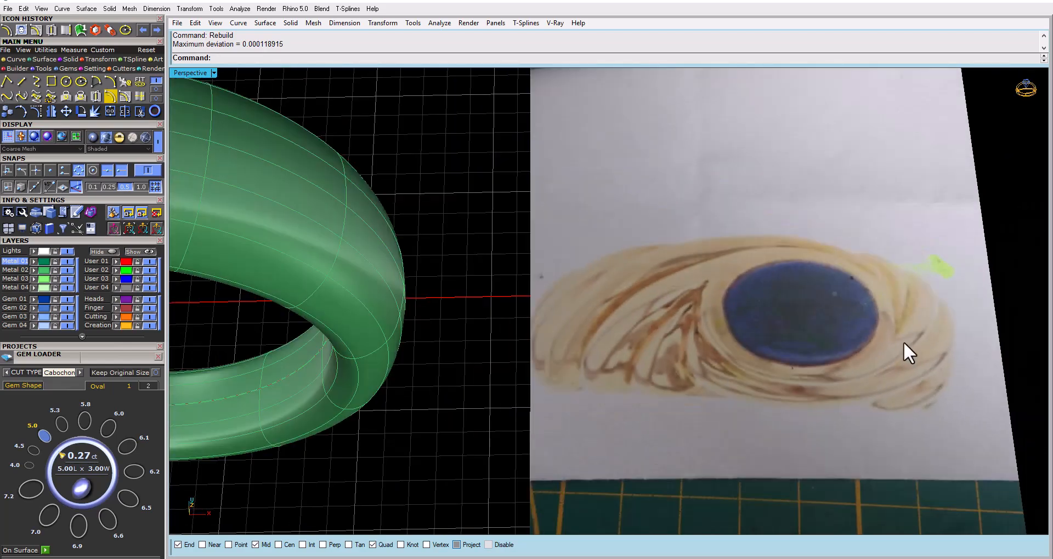
{"action": "scroll", "coordinate": [896, 294], "scroll_direction": "up", "scroll_amount": 2}
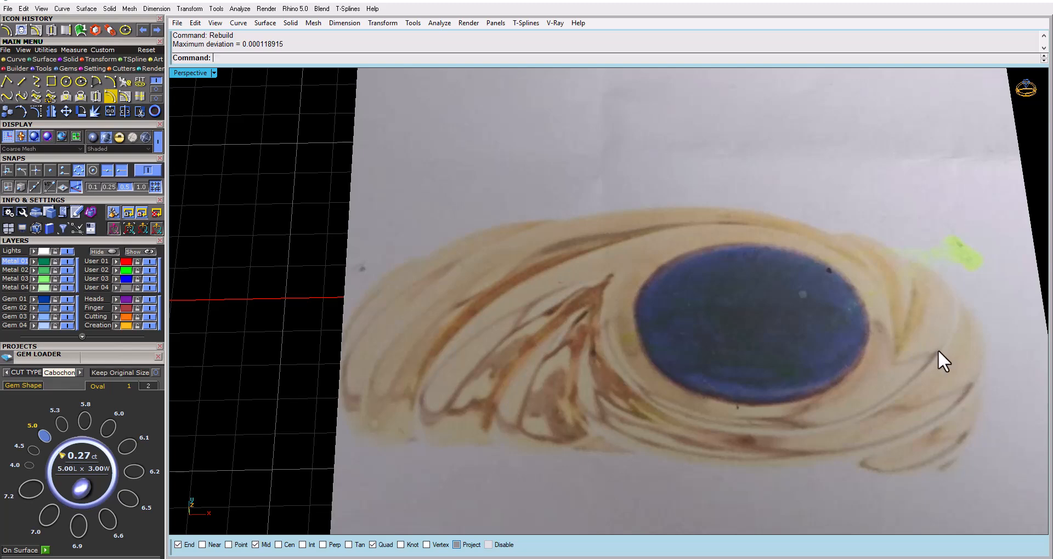
{"action": "scroll", "coordinate": [938, 350], "scroll_direction": "down", "scroll_amount": 2}
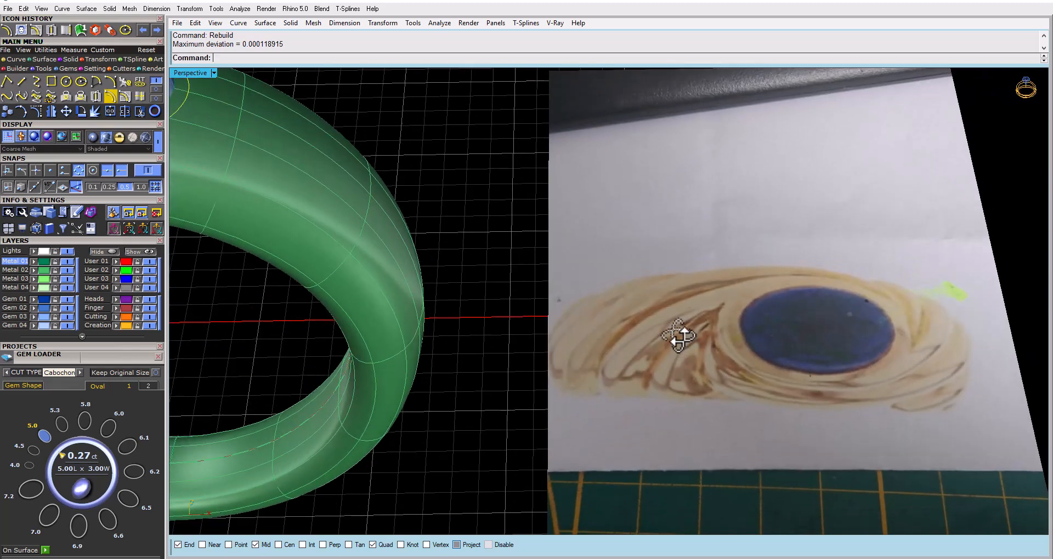
{"action": "scroll", "coordinate": [736, 321], "scroll_direction": "down", "scroll_amount": 3}
{"action": "right_click_drag", "start_coordinate": [736, 321], "coordinate": [506, 272]}
Try a closed pipe with a diameter of 2 along the offset curve around the gem, and undo it
{"action": "type", "text": "Pipe"}
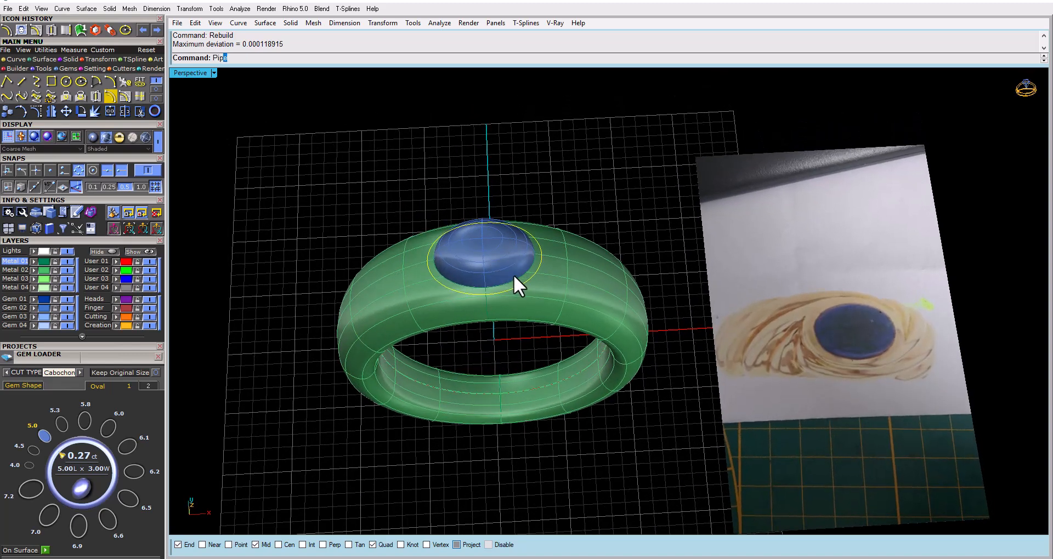
{"action": "left_click", "coordinate": [223, 70]}
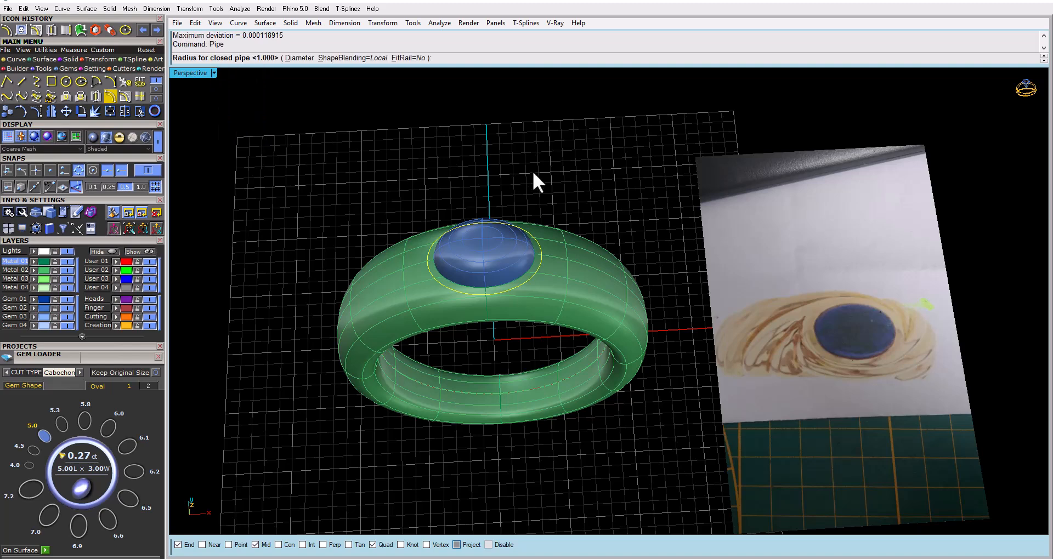
{"action": "left_click", "coordinate": [300, 58]}
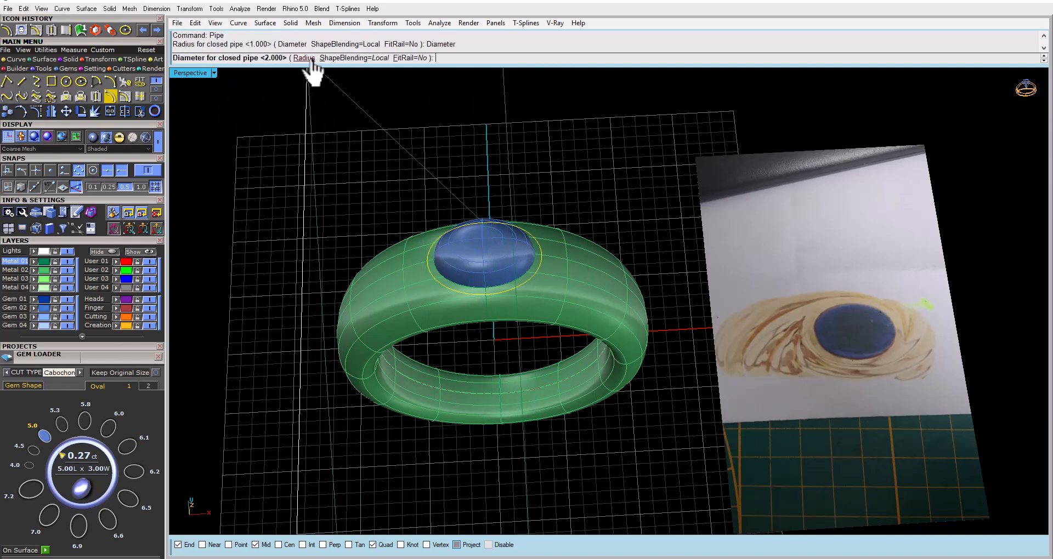
{"action": "key", "text": "Return"}
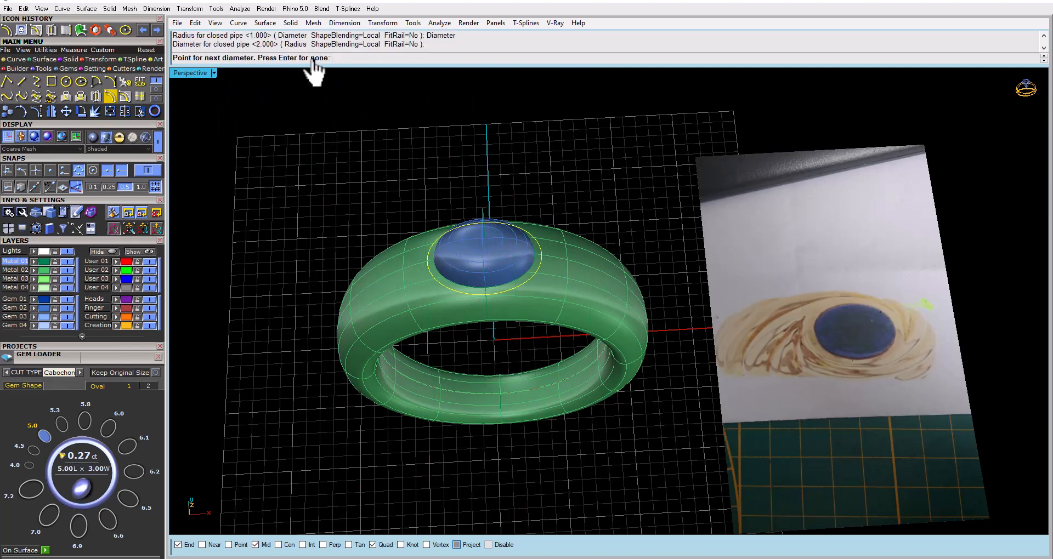
{"action": "key", "text": "Return"}
{"action": "key", "text": "ctrl+z"}
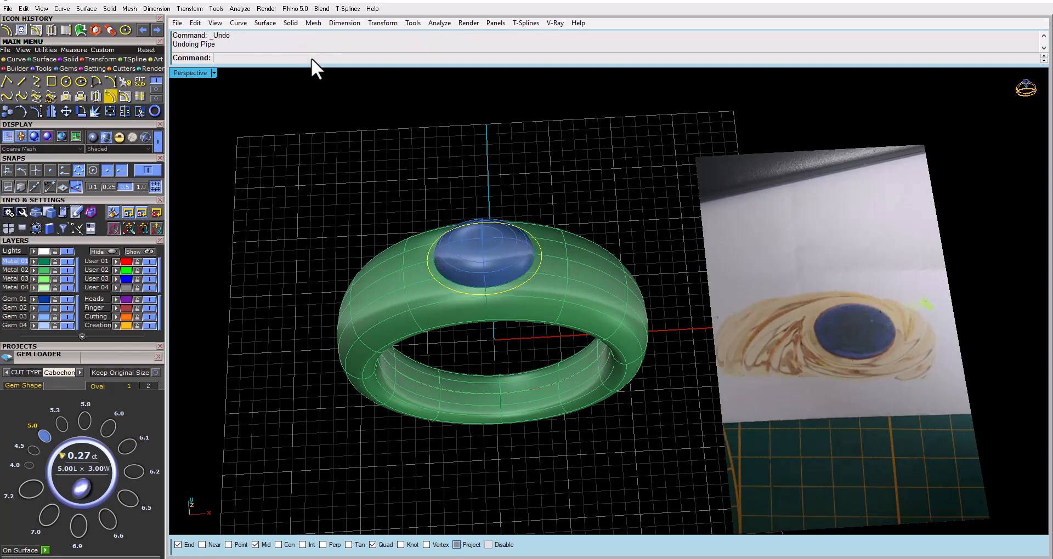
Create a closed pipe with a diameter of 1 along the offset curve around the gem
{"action": "right_click", "coordinate": [312, 57]}
{"action": "left_click", "coordinate": [336, 77]}
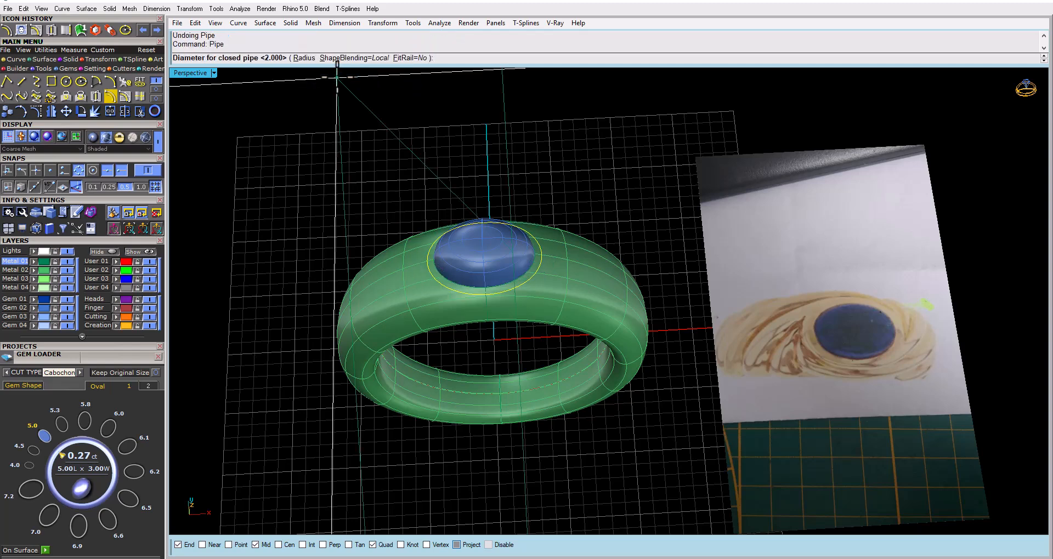
{"action": "type", "text": "1"}
{"action": "key", "text": "Return"}
{"action": "key", "text": "Return"}
{"action": "key", "text": "Return"}
{"action": "key", "text": "Escape"}
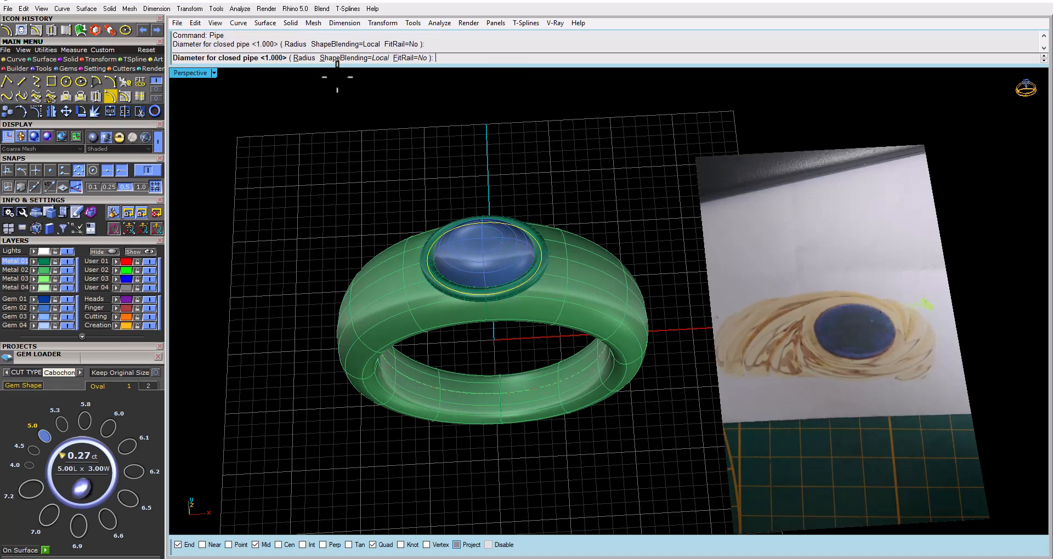
Examine the piped bezel around the gem from several angles, finishing in an enlarged Looking Down view
{"action": "right_click_drag", "start_coordinate": [434, 165], "coordinate": [440, 270]}
{"action": "scroll", "coordinate": [464, 351], "scroll_direction": "up", "scroll_amount": 8}
{"action": "scroll", "coordinate": [528, 337], "scroll_direction": "down", "scroll_amount": 6}
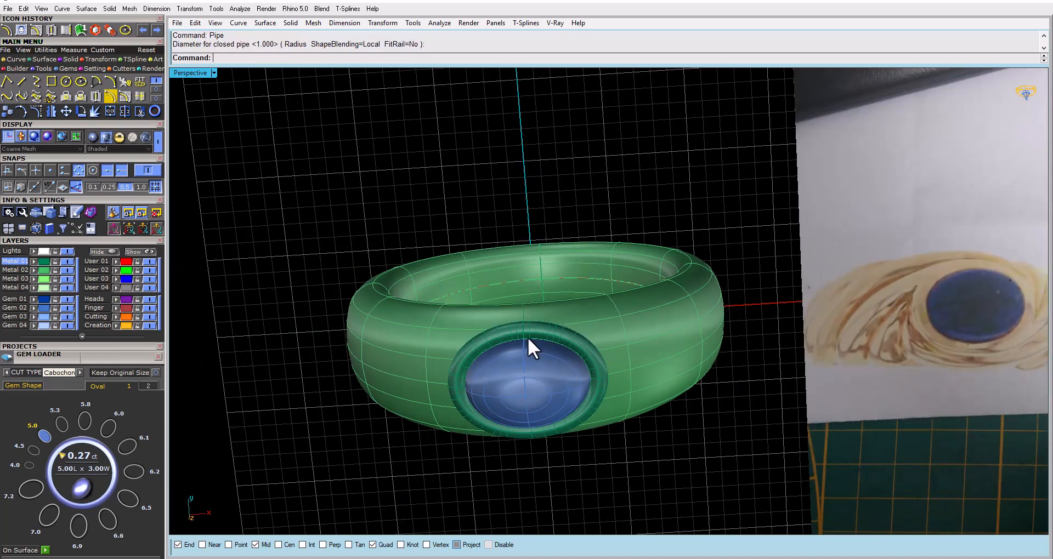
{"action": "right_click_drag", "start_coordinate": [528, 338], "coordinate": [429, 253]}
{"action": "left_click", "coordinate": [465, 278]}
{"action": "key", "text": "Escape"}
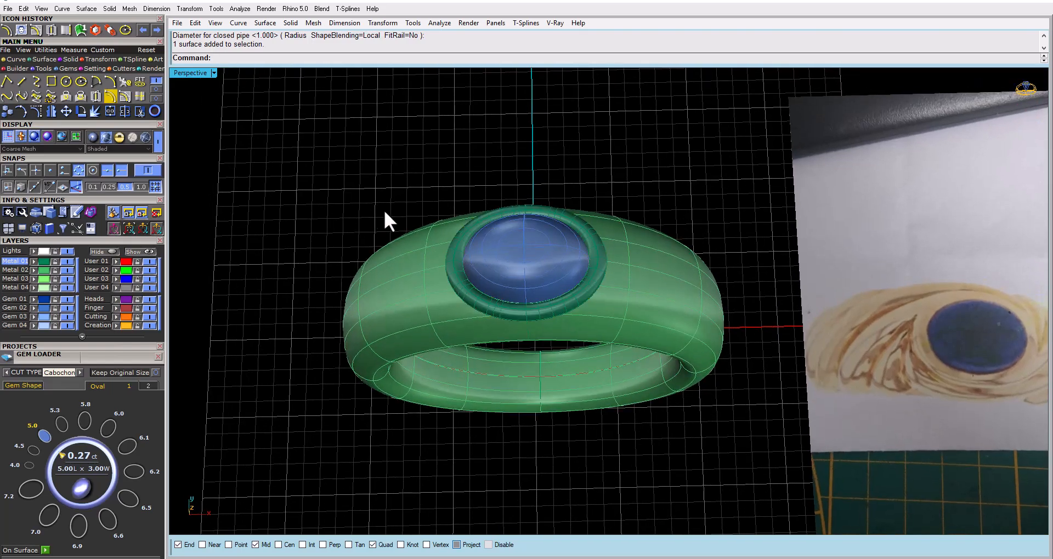
{"action": "right_click_drag", "start_coordinate": [452, 293], "coordinate": [427, 354]}
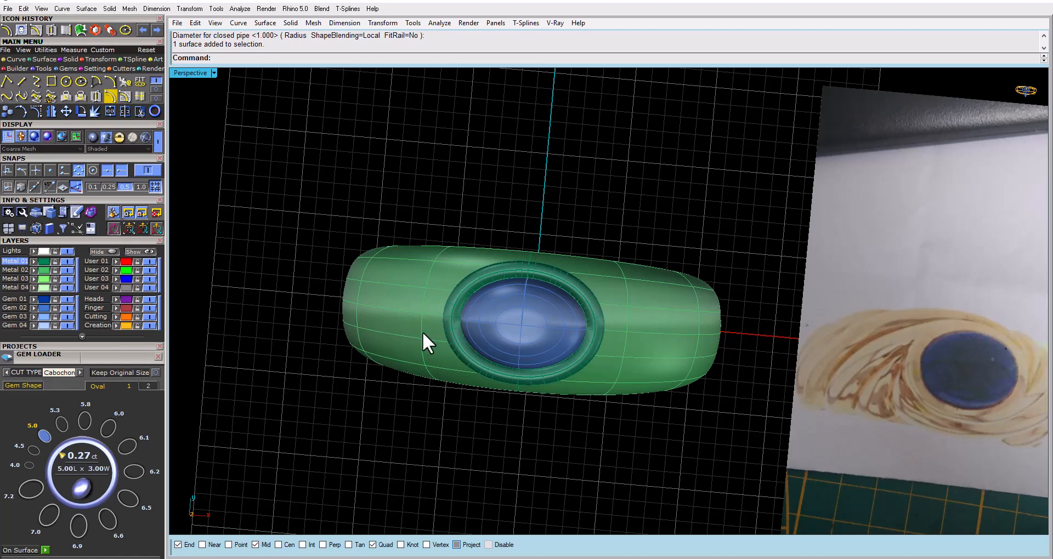
{"action": "right_click_drag", "start_coordinate": [422, 331], "coordinate": [429, 305]}
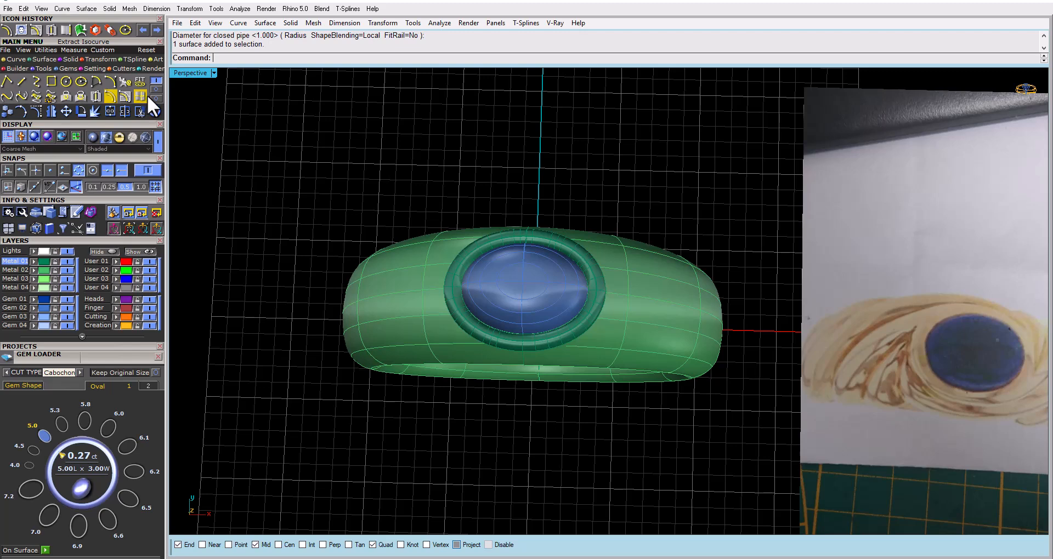
{"action": "double_click", "coordinate": [188, 72]}
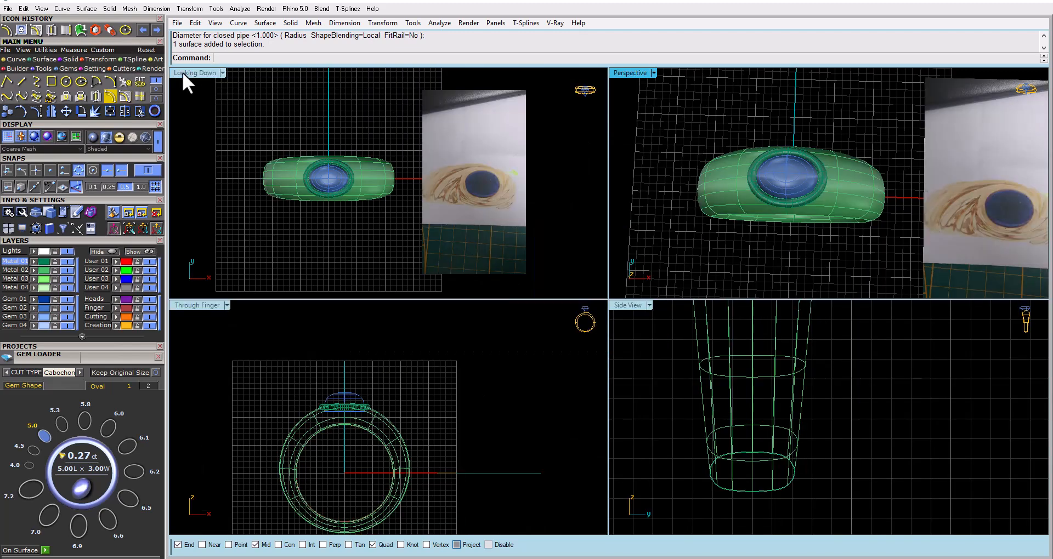
{"action": "double_click", "coordinate": [192, 73]}
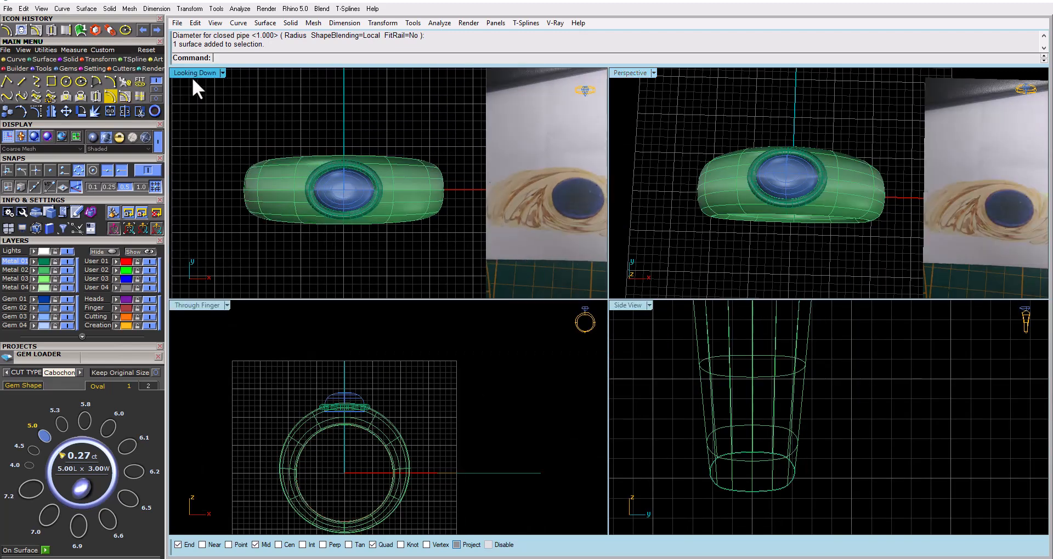
{"action": "left_click", "coordinate": [66, 82]}
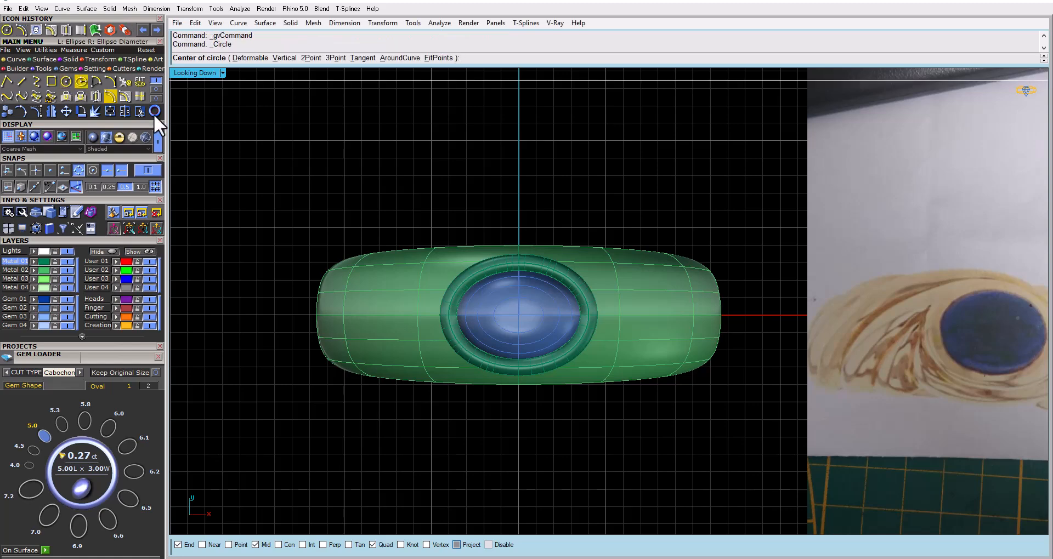
{"action": "scroll", "coordinate": [379, 203], "scroll_direction": "down", "scroll_amount": 1}
{"action": "scroll", "coordinate": [379, 203], "scroll_direction": "down", "scroll_amount": 2}
{"action": "right_click_drag", "start_coordinate": [399, 221], "coordinate": [400, 237]}
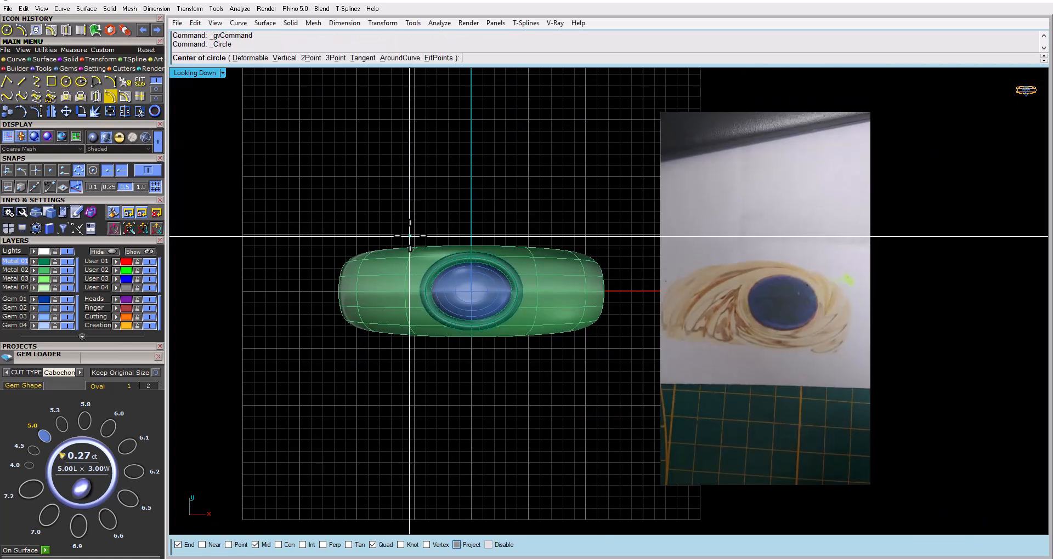
{"action": "scroll", "coordinate": [410, 236], "scroll_direction": "up", "scroll_amount": 4}
{"action": "left_click", "coordinate": [504, 268]}
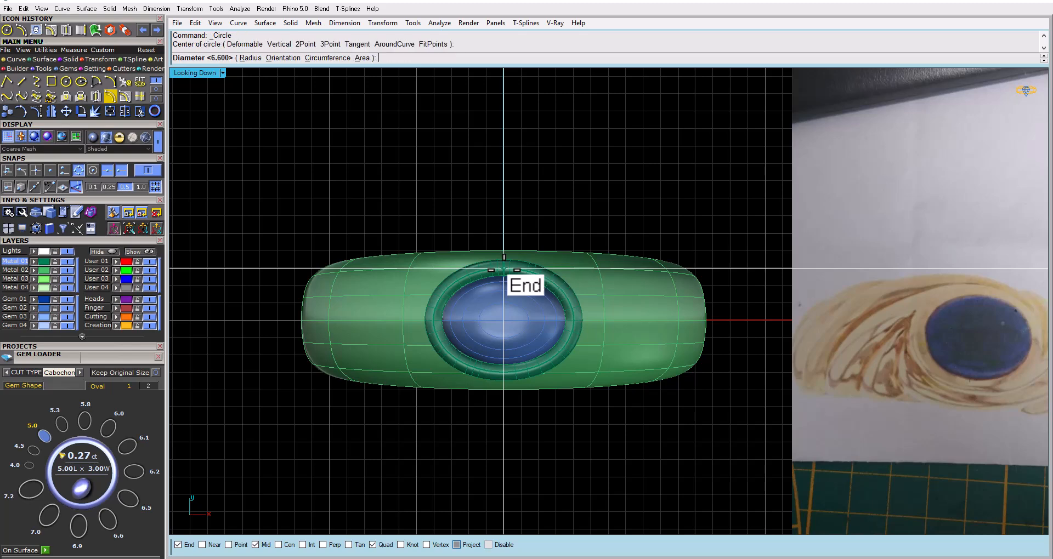
{"action": "key", "text": "Escape"}
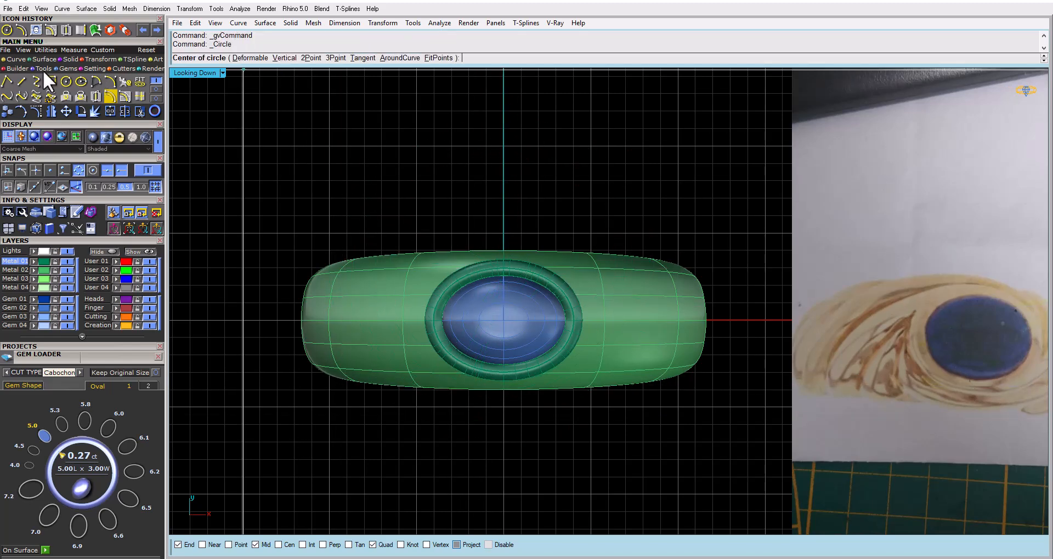
{"action": "left_click", "coordinate": [80, 82]}
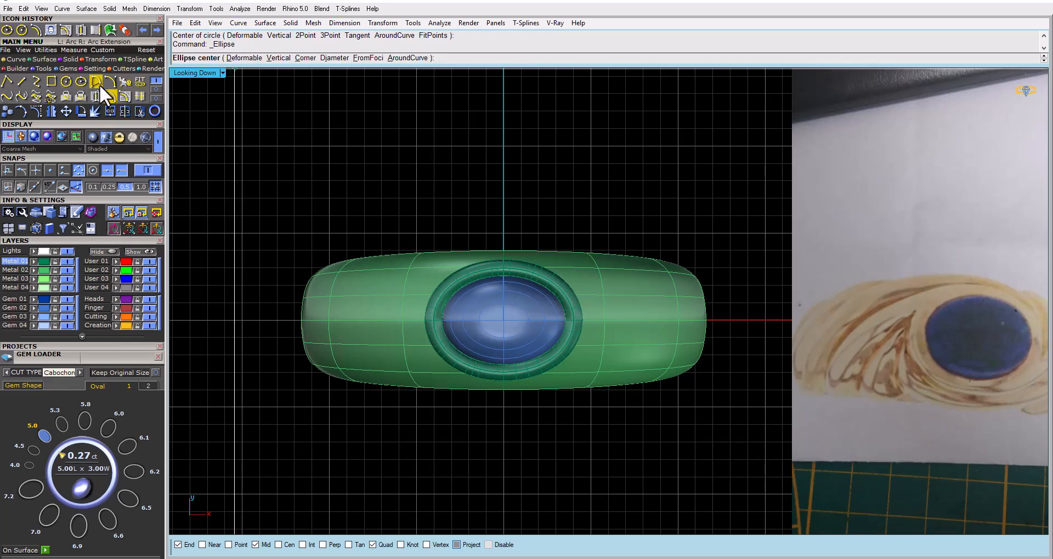
Draw a two-point circle from the upper quadrant of the curve around the gem to a point well below the ring
{"action": "left_click", "coordinate": [68, 83]}
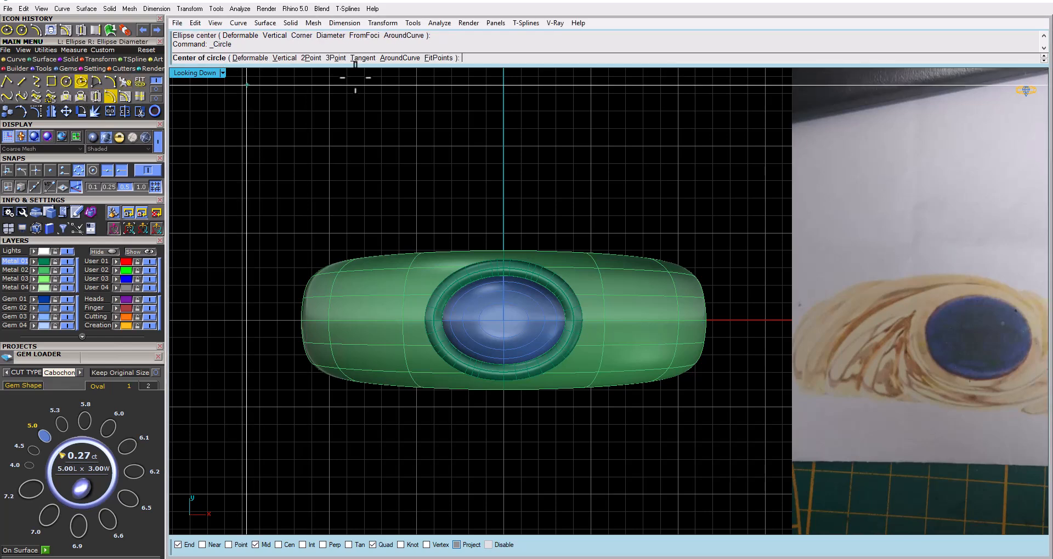
{"action": "left_click", "coordinate": [305, 60]}
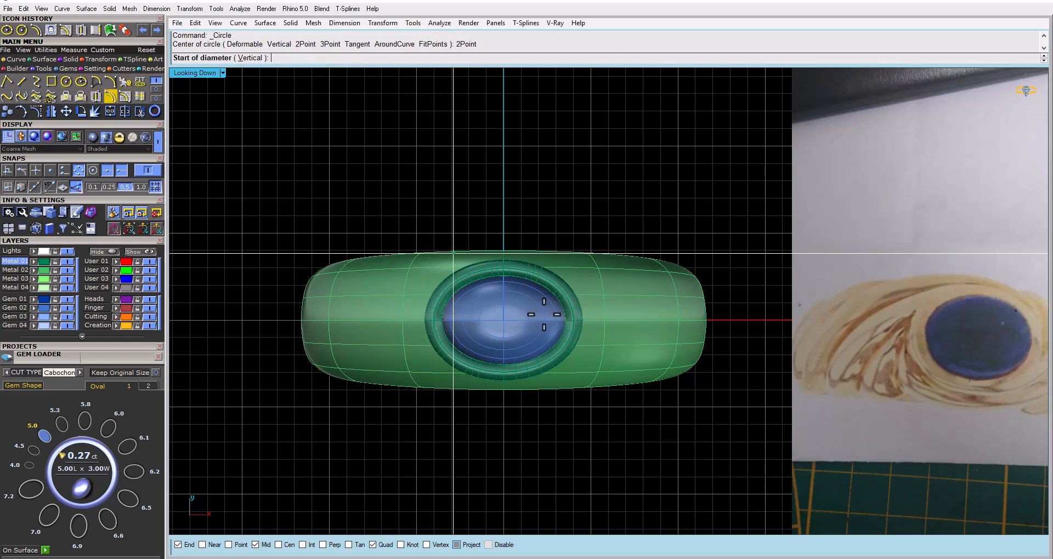
{"action": "left_click", "coordinate": [503, 268]}
{"action": "scroll", "coordinate": [511, 442], "scroll_direction": "down", "scroll_amount": 4}
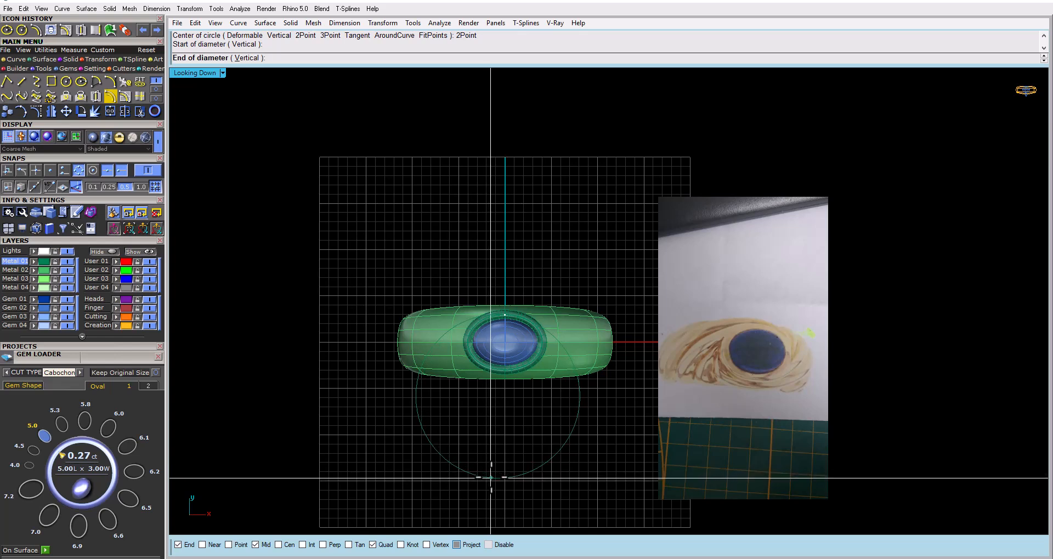
{"action": "left_click", "coordinate": [490, 478]}
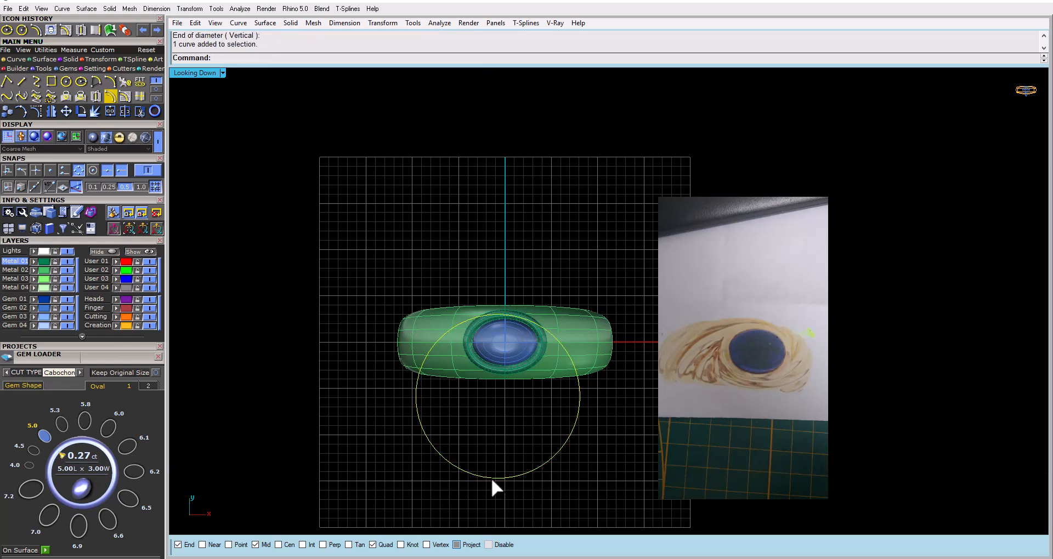
Project the circle onto the ring band, deleting the input curve
{"action": "type", "text": "Project"}
{"action": "key", "text": "Return"}
{"action": "left_click", "coordinate": [452, 368]}
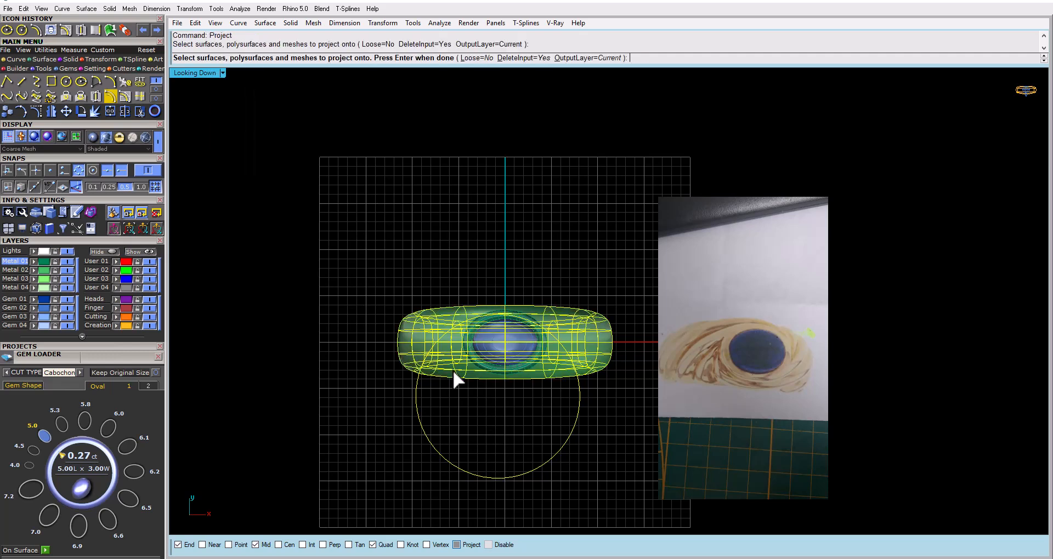
{"action": "key", "text": "Return"}
Delete the projected curve pieces on the lower part of the band, keeping the one that passes under the gem
{"action": "double_click", "coordinate": [181, 76]}
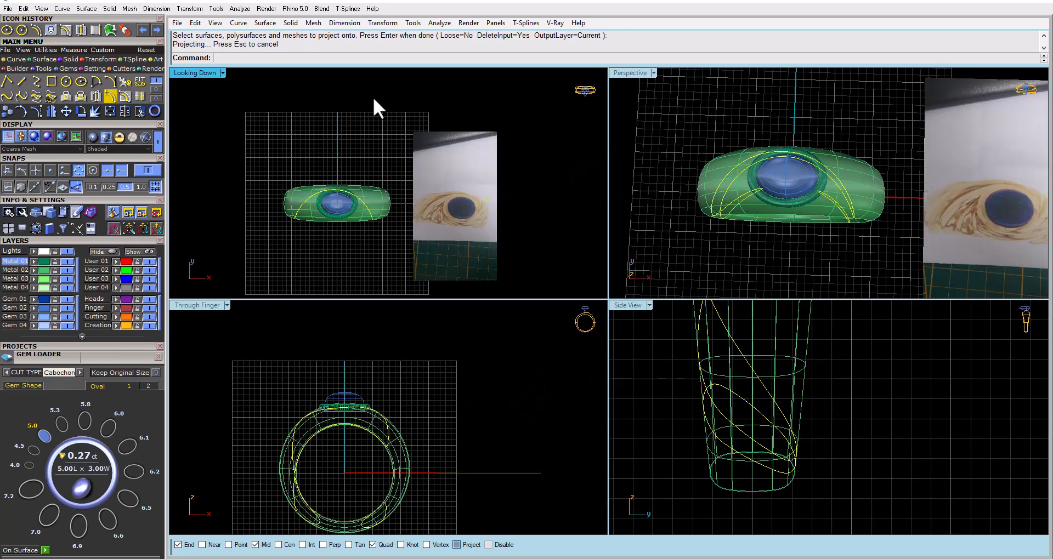
{"action": "double_click", "coordinate": [630, 73]}
{"action": "right_click_drag", "start_coordinate": [581, 262], "coordinate": [454, 193]}
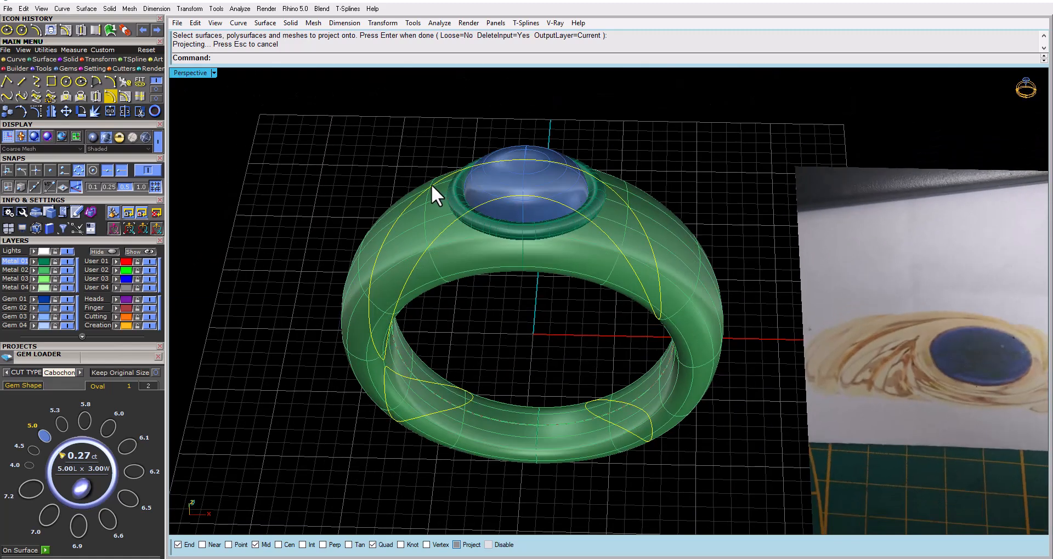
{"action": "left_click", "coordinate": [431, 184], "text": "ctrl"}
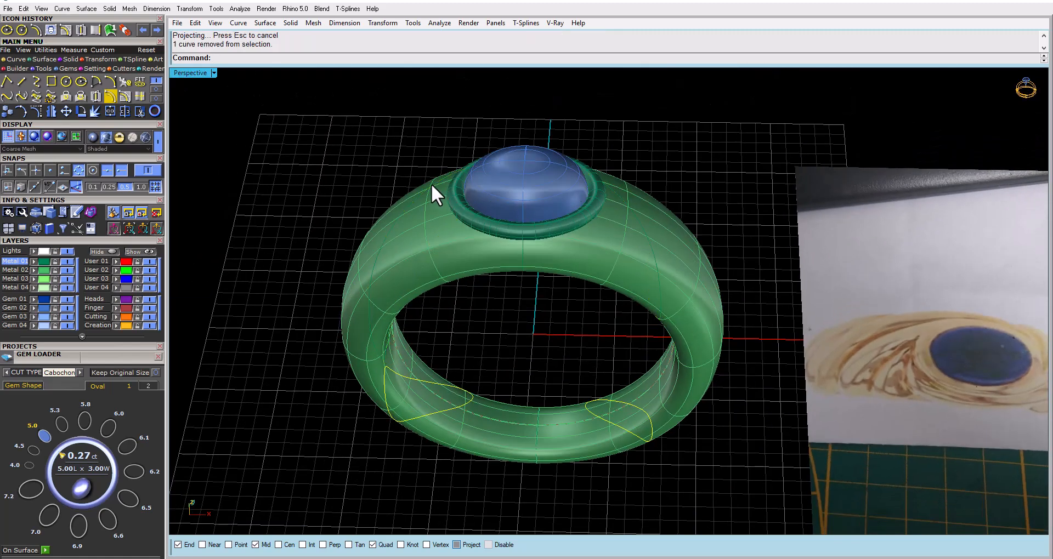
{"action": "key", "text": "Delete"}
Select the remaining projected curve and examine from several angles how it wraps around the ring's shoulders
{"action": "left_click", "coordinate": [422, 196]}
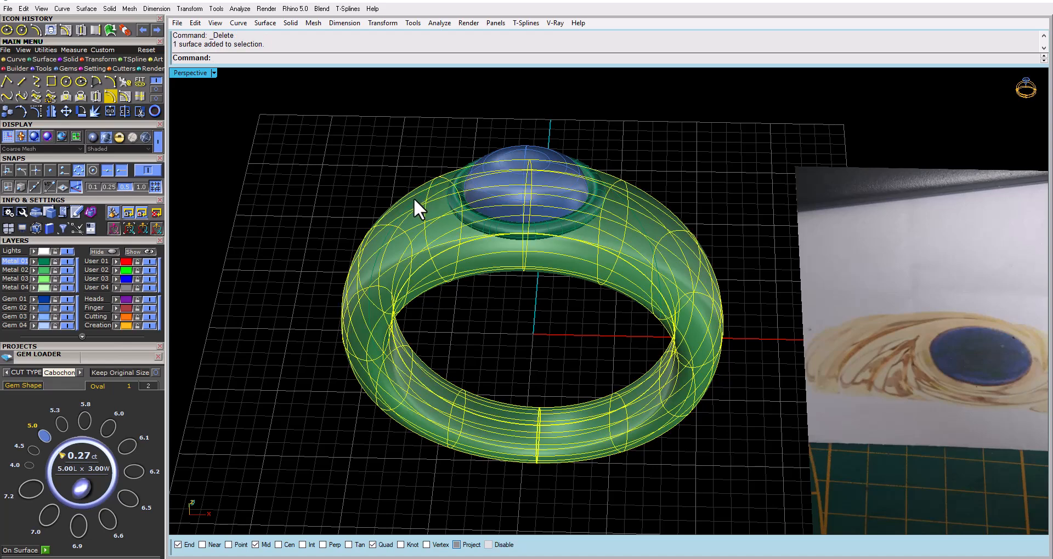
{"action": "left_click", "coordinate": [420, 197]}
{"action": "left_click", "coordinate": [397, 244]}
{"action": "right_click_drag", "start_coordinate": [418, 244], "coordinate": [623, 272]}
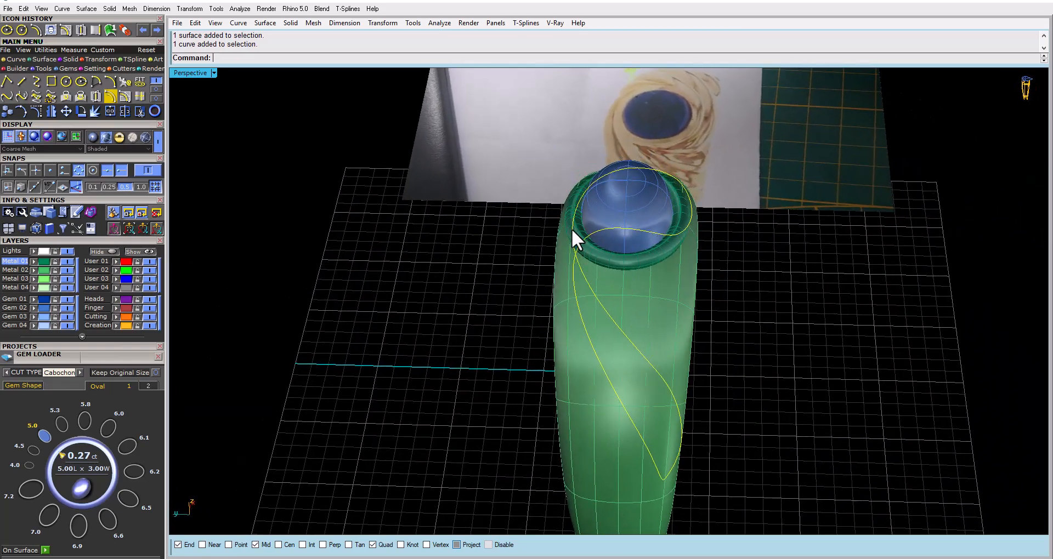
{"action": "right_click_drag", "start_coordinate": [572, 228], "coordinate": [546, 331]}
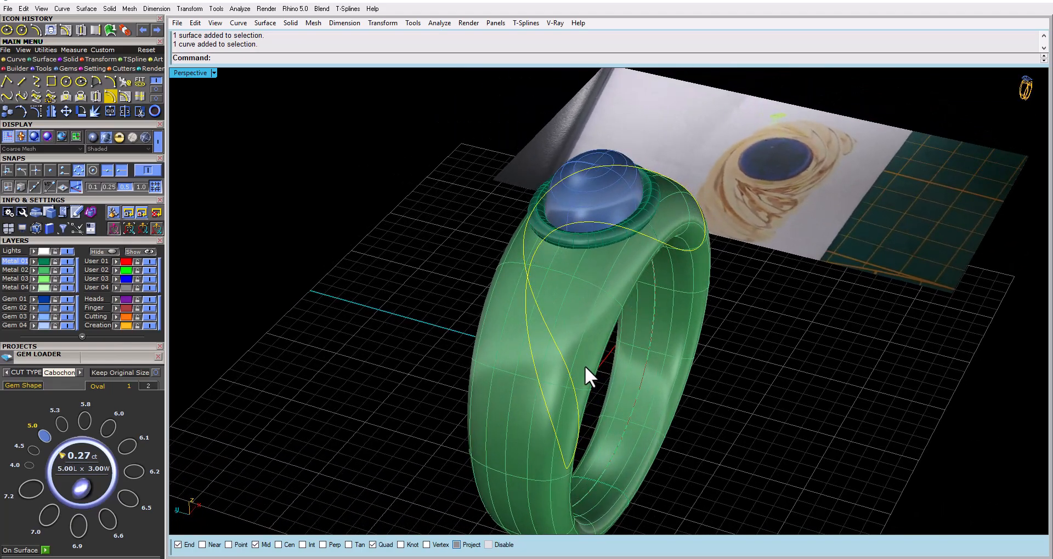
{"action": "right_click_drag", "start_coordinate": [597, 370], "coordinate": [489, 297]}
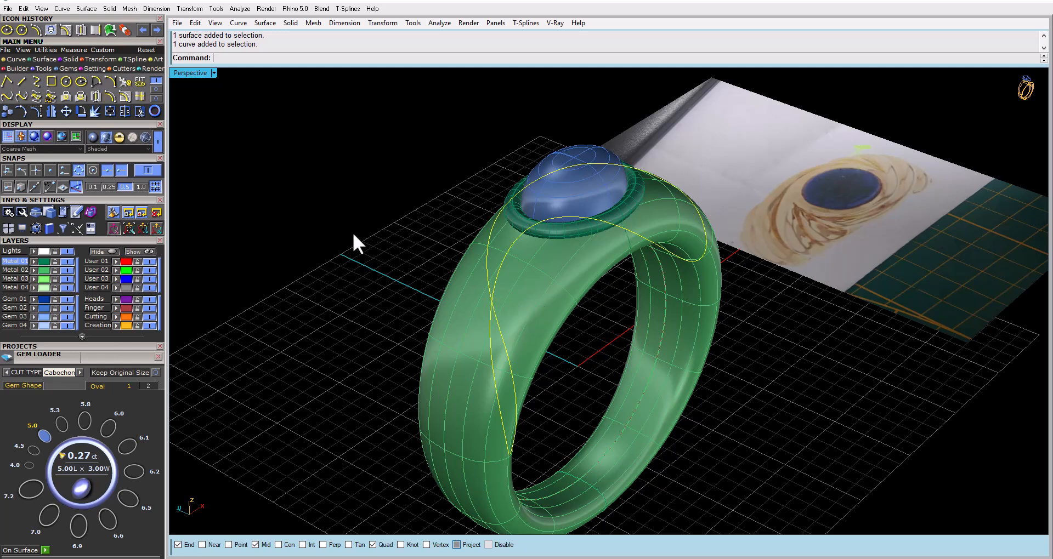
Start an interpolated curve on the ring band's surface from above in wireframe, with its first point at the top of the bezel's centre curve
{"action": "left_click", "coordinate": [153, 95]}
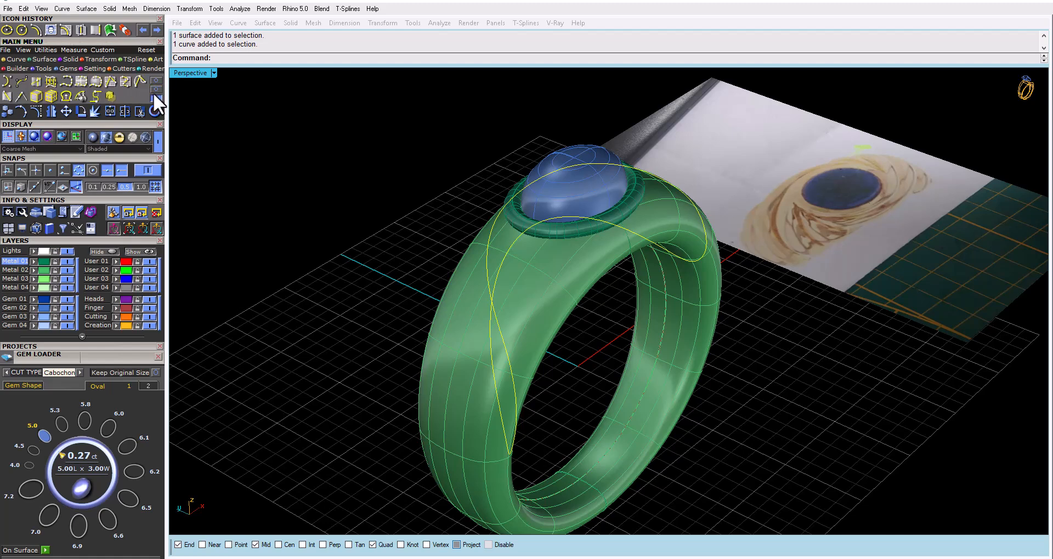
{"action": "left_click", "coordinate": [125, 81]}
{"action": "right_click_drag", "start_coordinate": [384, 189], "coordinate": [570, 231]}
{"action": "scroll", "coordinate": [608, 245], "scroll_direction": "up", "scroll_amount": 5}
{"action": "left_click", "coordinate": [561, 215]}
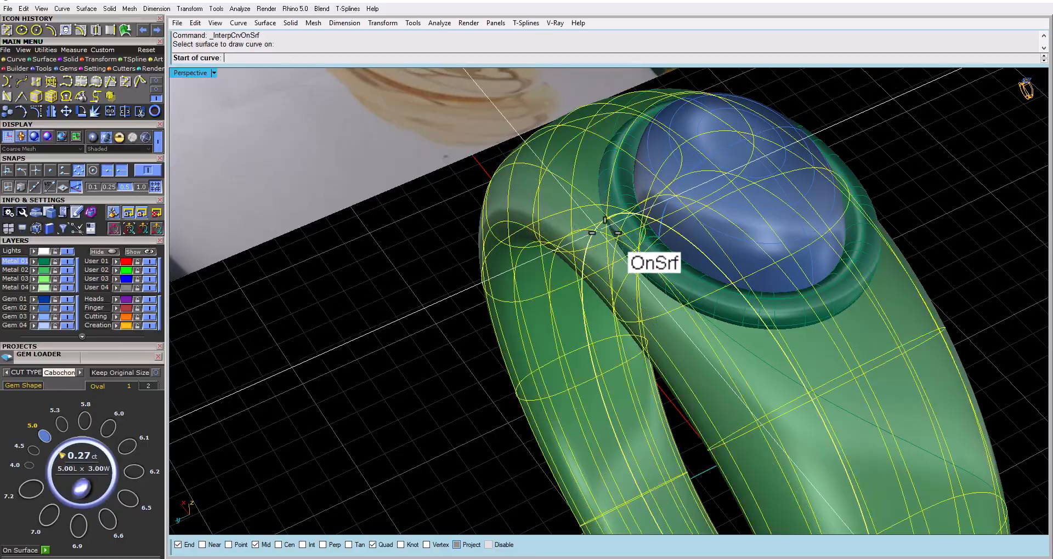
{"action": "left_click", "coordinate": [158, 137]}
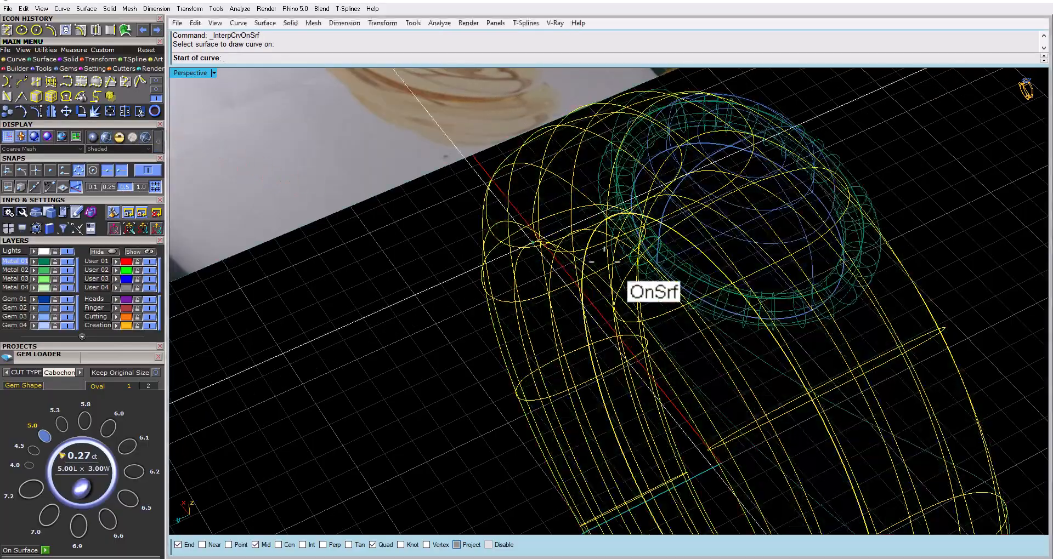
{"action": "mouse_move", "coordinate": [622, 280]}
{"action": "right_mouse_down"}
{"action": "mouse_move", "coordinate": [569, 263]}
{"action": "mouse_move", "coordinate": [560, 249]}
{"action": "mouse_move", "coordinate": [477, 261]}
{"action": "mouse_move", "coordinate": [329, 164]}
{"action": "right_mouse_up"}
{"action": "double_click", "coordinate": [184, 72]}
{"action": "double_click", "coordinate": [185, 72]}
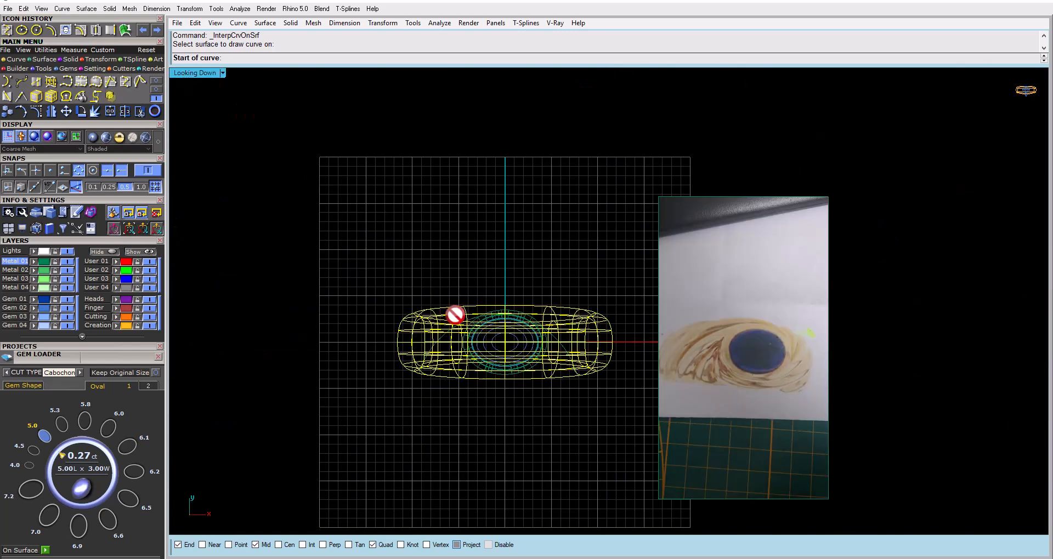
{"action": "scroll", "coordinate": [521, 329], "scroll_direction": "up", "scroll_amount": 6}
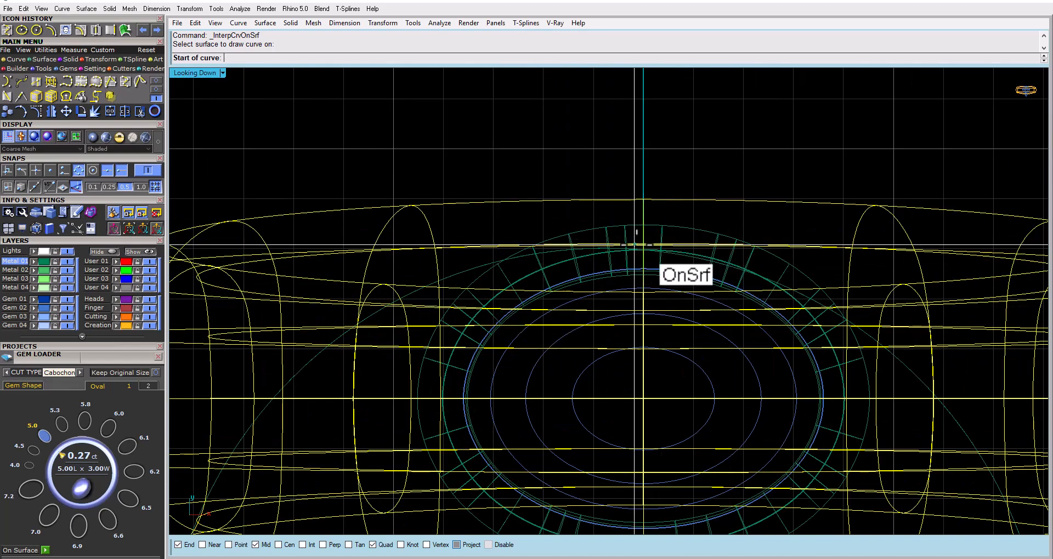
{"action": "scroll", "coordinate": [656, 238], "scroll_direction": "up", "scroll_amount": 4}
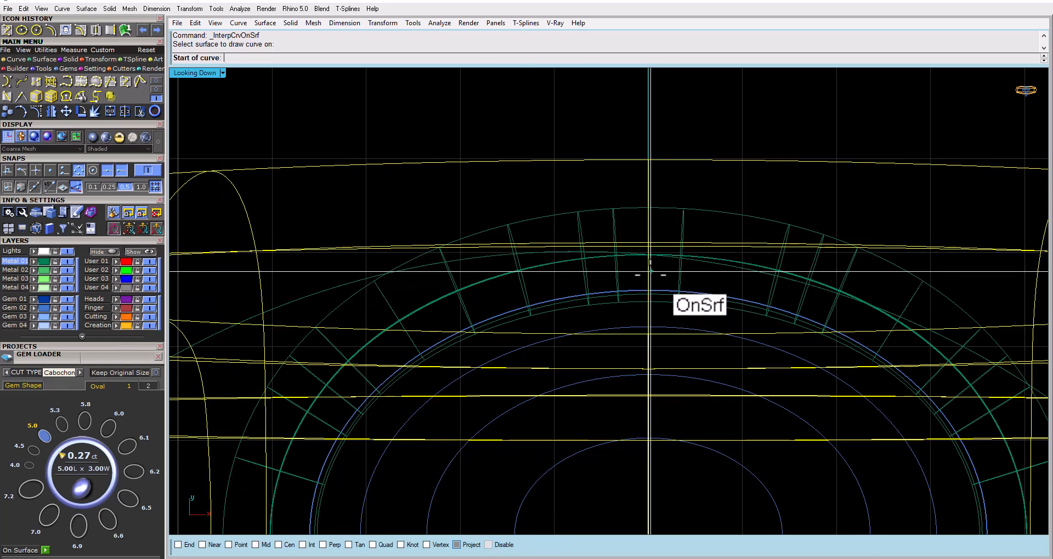
{"action": "left_click", "coordinate": [648, 255]}
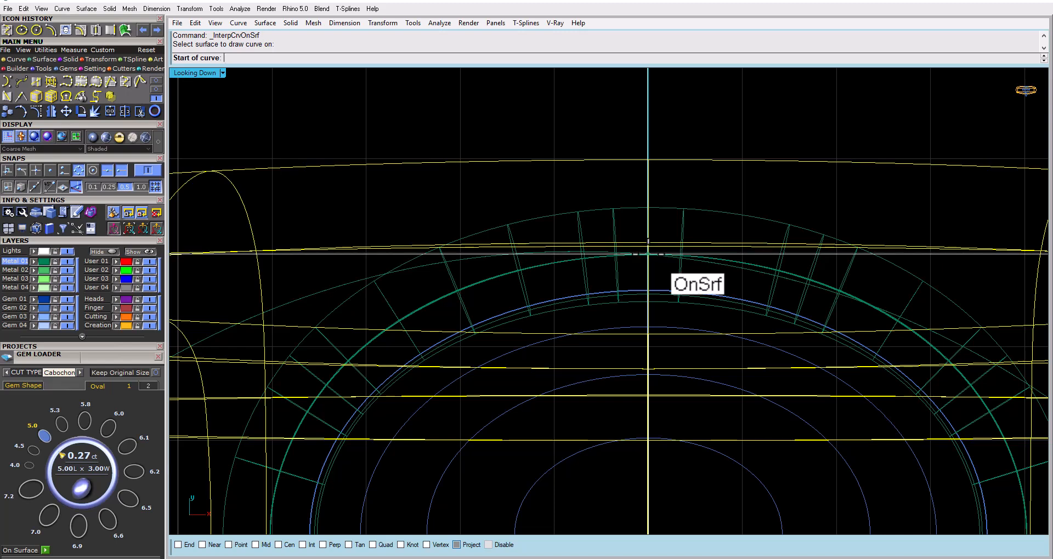
Continue the surface curve along the bezel, then sweep it away from the gem and across the ring's shoulder towards the band's opposite edge
{"action": "left_click", "coordinate": [520, 266]}
{"action": "right_click_drag", "start_coordinate": [398, 310], "coordinate": [581, 255]}
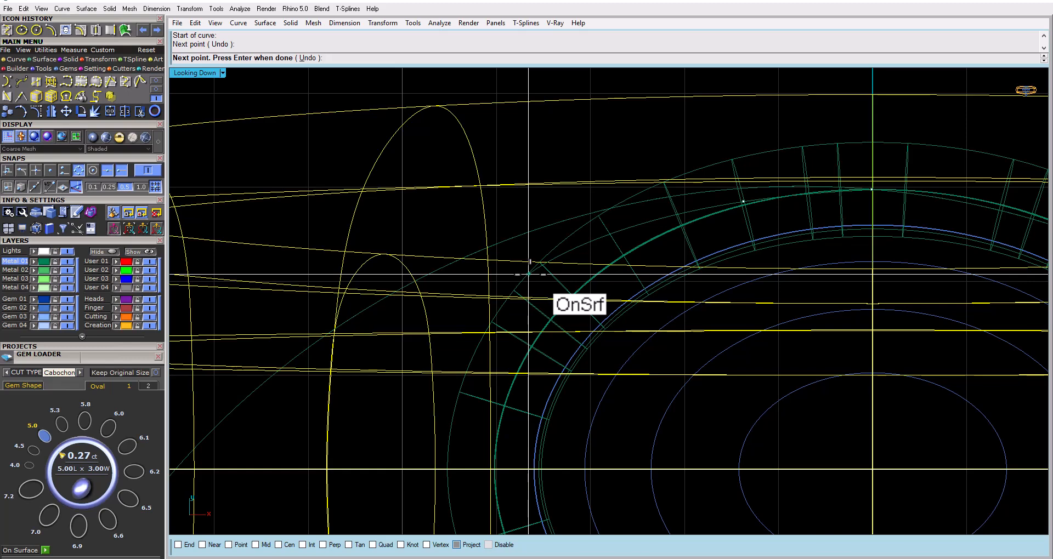
{"action": "left_click", "coordinate": [549, 268]}
{"action": "right_click_drag", "start_coordinate": [425, 332], "coordinate": [511, 274]}
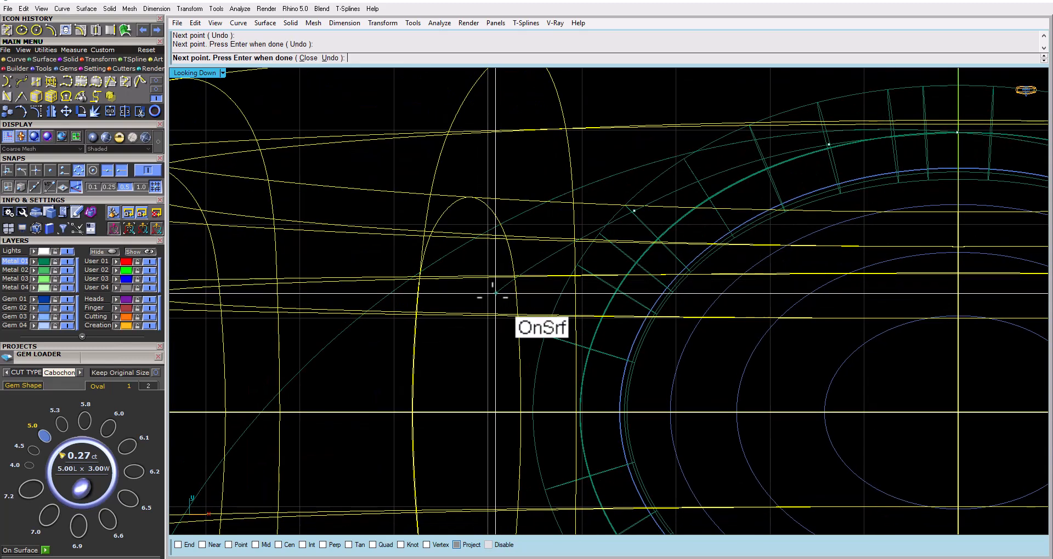
{"action": "left_click", "coordinate": [443, 315]}
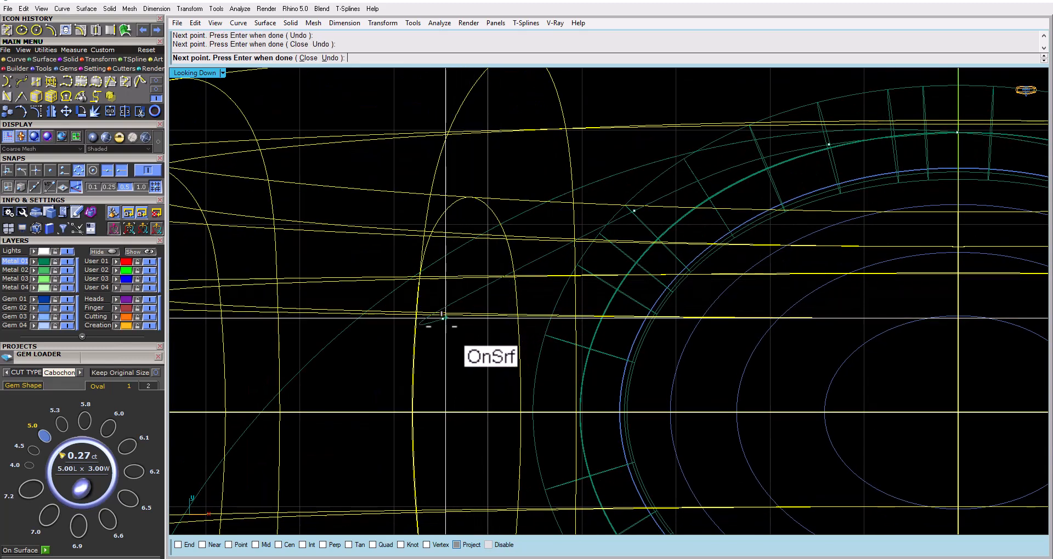
{"action": "scroll", "coordinate": [431, 313], "scroll_direction": "down", "scroll_amount": 3}
{"action": "left_click", "coordinate": [411, 303]}
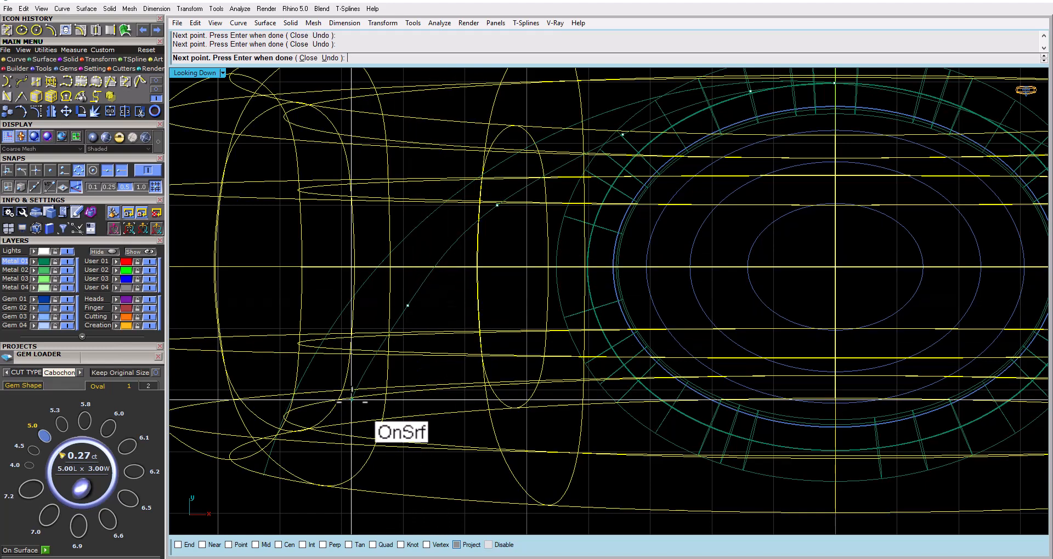
{"action": "right_click_drag", "start_coordinate": [363, 399], "coordinate": [378, 344]}
Carry the surface curve over the band's side in the shaded perspective view and end it near the inner edge
{"action": "double_click", "coordinate": [194, 73]}
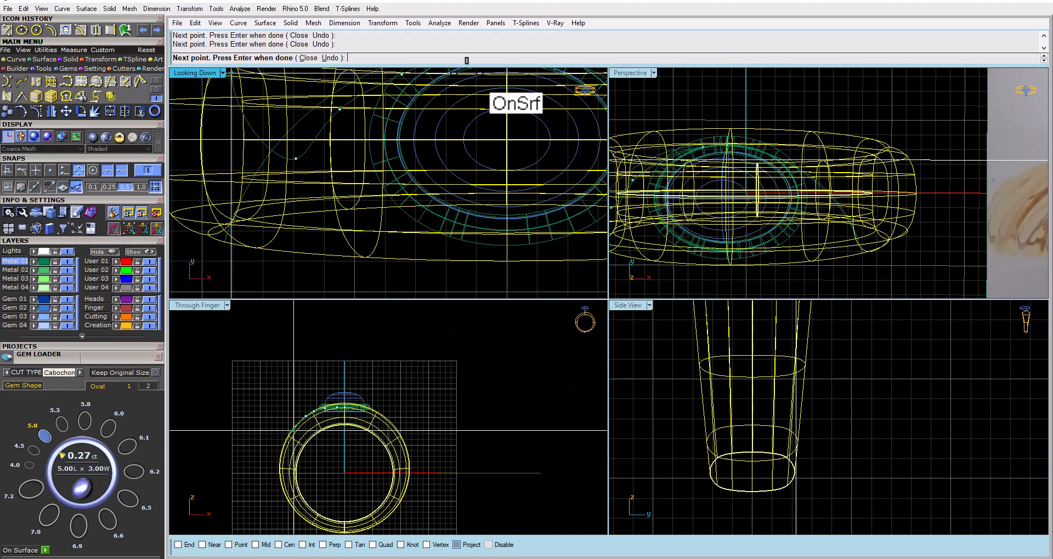
{"action": "double_click", "coordinate": [625, 78]}
{"action": "right_click_drag", "start_coordinate": [597, 207], "coordinate": [620, 236]}
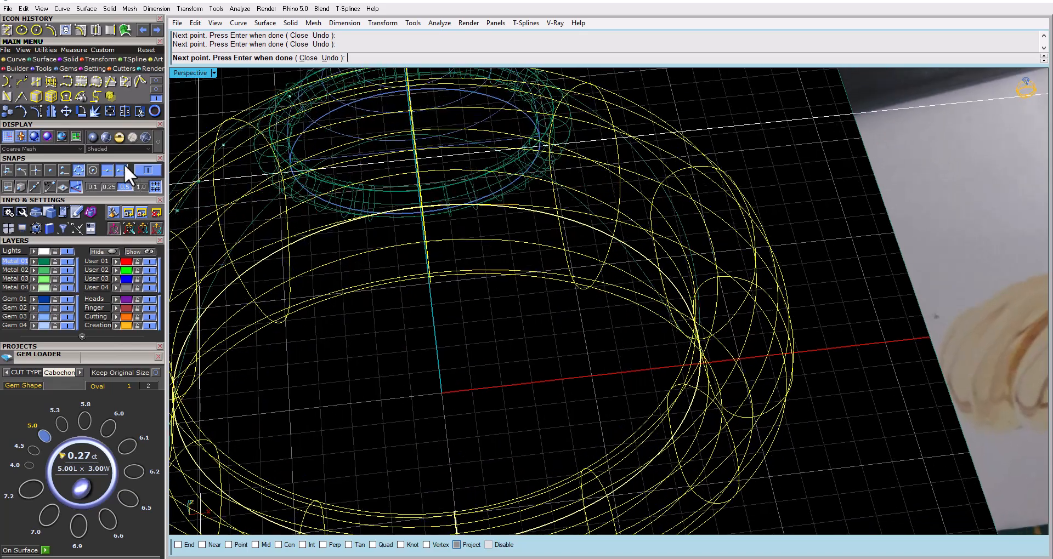
{"action": "left_click", "coordinate": [107, 138]}
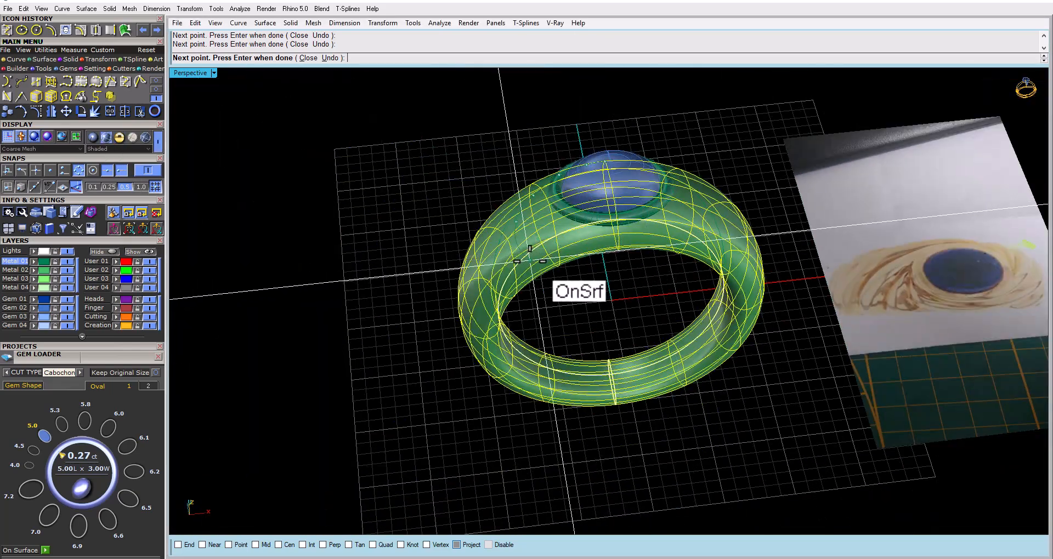
{"action": "scroll", "coordinate": [556, 265], "scroll_direction": "up", "scroll_amount": 8}
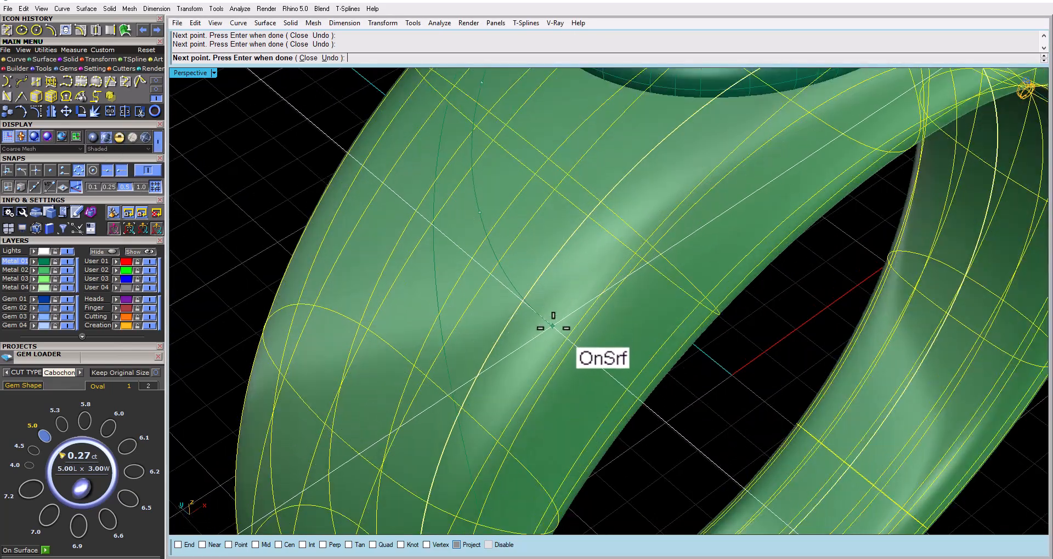
{"action": "right_click_drag", "start_coordinate": [630, 381], "coordinate": [568, 339]}
{"action": "scroll", "coordinate": [601, 345], "scroll_direction": "down", "scroll_amount": 9}
{"action": "scroll", "coordinate": [557, 196], "scroll_direction": "up", "scroll_amount": 8}
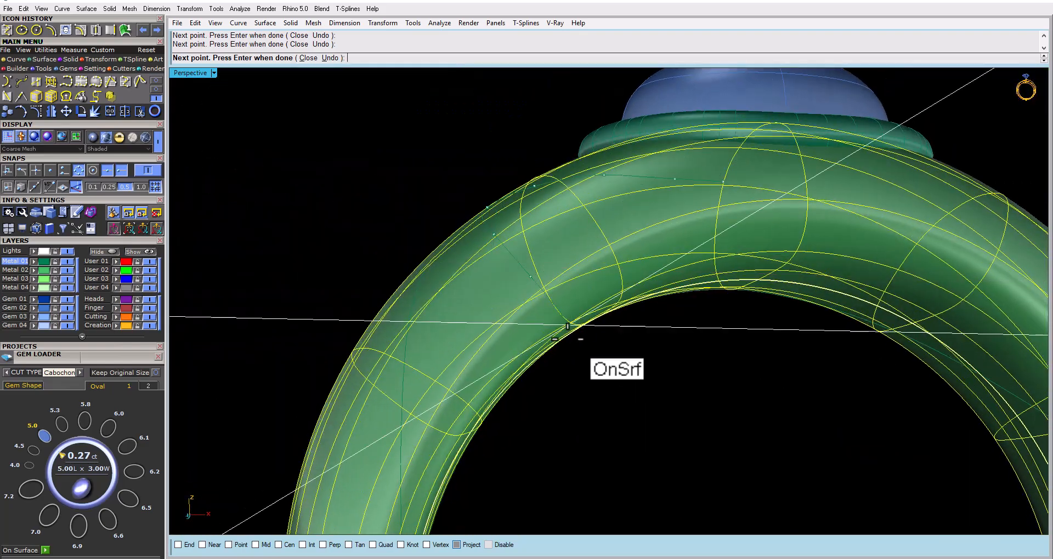
{"action": "scroll", "coordinate": [553, 312], "scroll_direction": "up", "scroll_amount": 5}
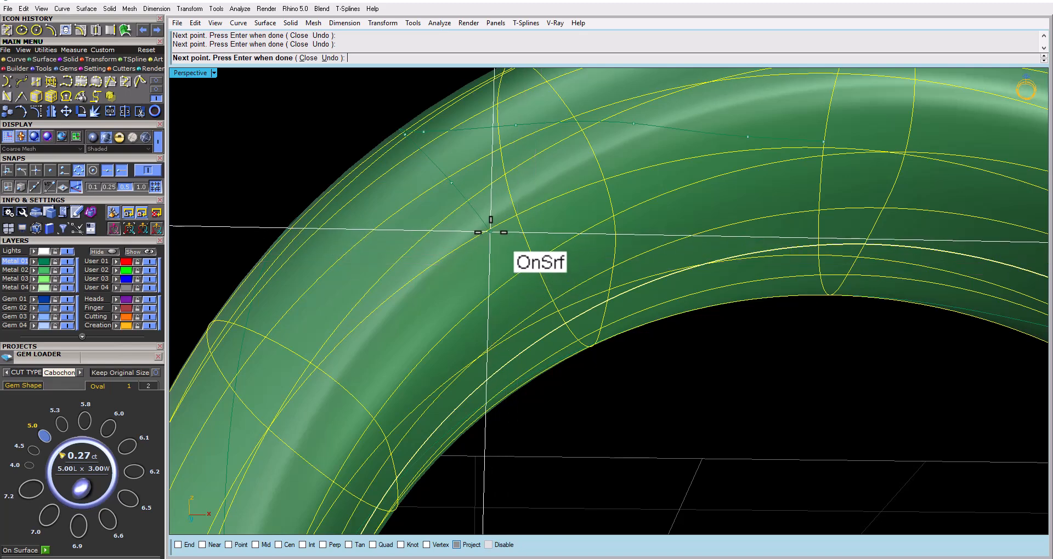
{"action": "left_click", "coordinate": [516, 281]}
{"action": "right_click", "coordinate": [516, 282]}
Delete the earlier projected curve that wraps the band and passes under the gem, keeping the newly drawn surface curve
{"action": "left_click", "coordinate": [502, 251]}
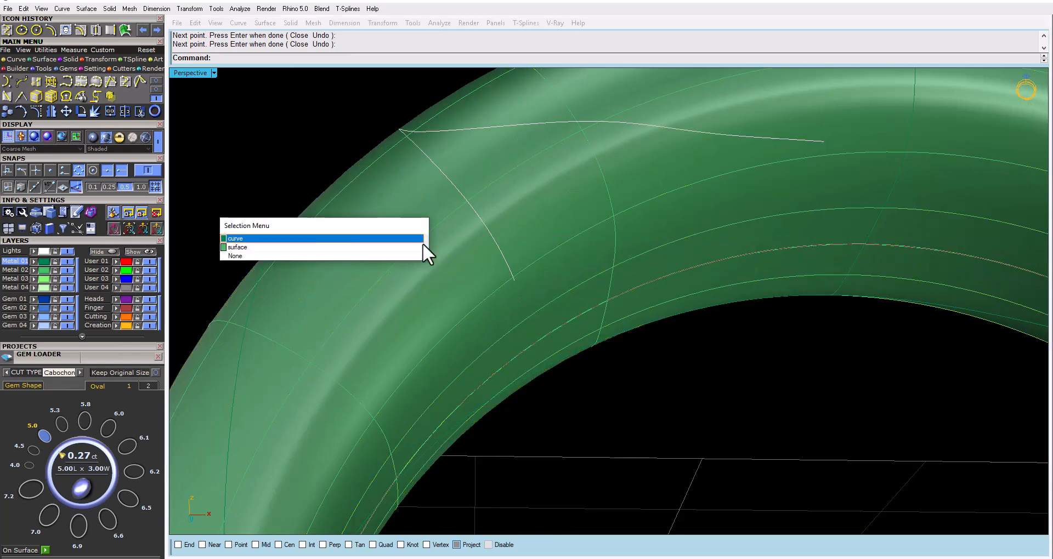
{"action": "left_click", "coordinate": [291, 237]}
{"action": "scroll", "coordinate": [528, 230], "scroll_direction": "down", "scroll_amount": 5}
{"action": "right_click_drag", "start_coordinate": [529, 229], "coordinate": [532, 417]}
{"action": "scroll", "coordinate": [574, 271], "scroll_direction": "down", "scroll_amount": 4}
{"action": "right_click_drag", "start_coordinate": [574, 271], "coordinate": [592, 317]}
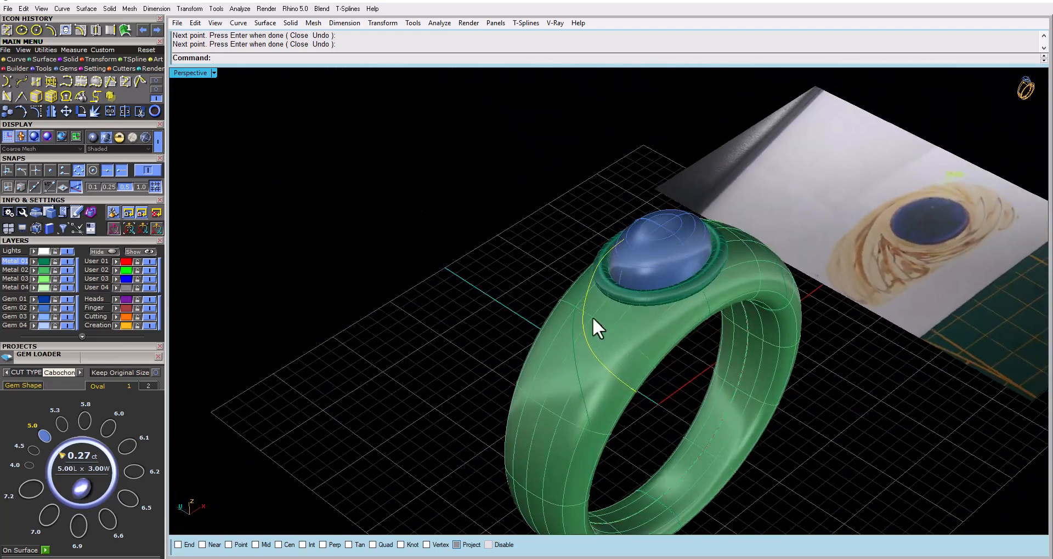
{"action": "left_click", "coordinate": [571, 335]}
{"action": "left_click", "coordinate": [308, 238]}
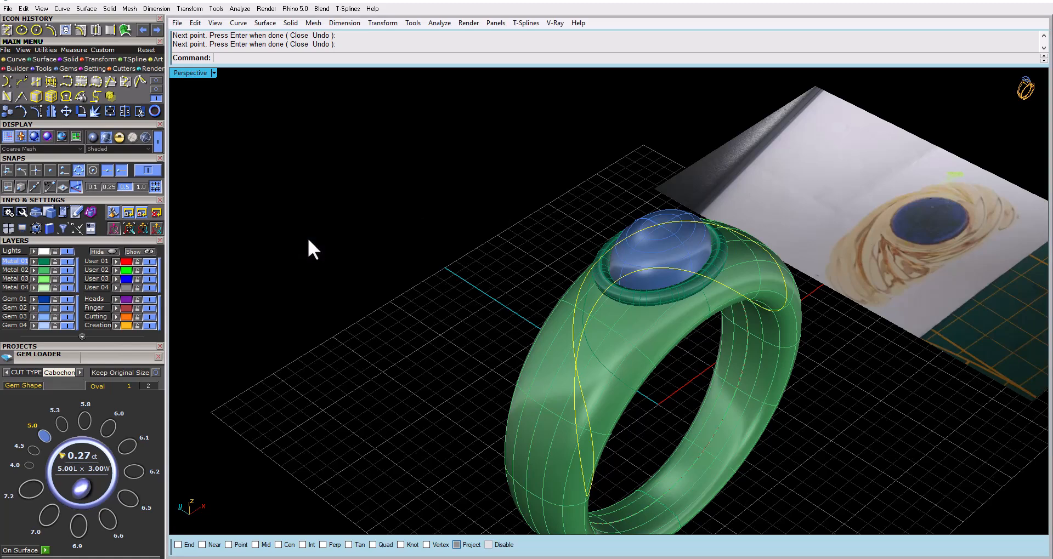
{"action": "key", "text": "Delete"}
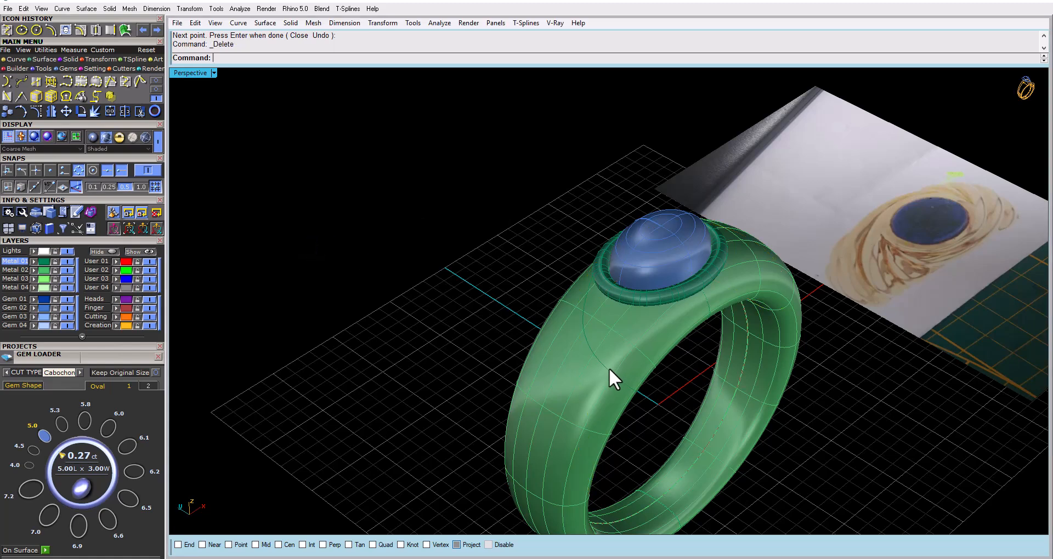
{"action": "left_click", "coordinate": [547, 344]}
{"action": "left_click", "coordinate": [327, 239]}
{"action": "key", "text": "Delete"}
Create a flat-capped pipe of diameter 1 along the new surface curve
{"action": "left_click", "coordinate": [587, 334]}
{"action": "left_click", "coordinate": [260, 237]}
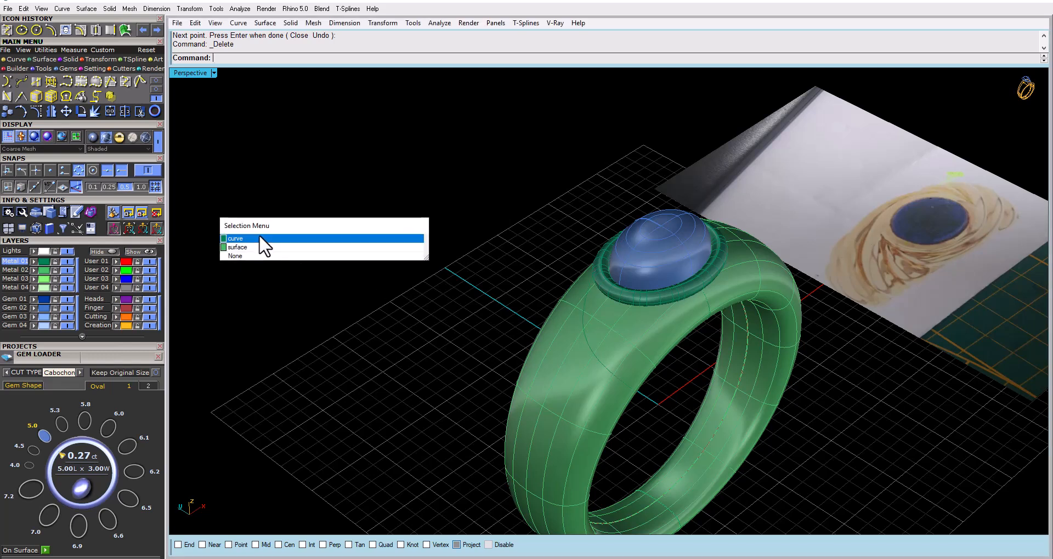
{"action": "right_click", "coordinate": [268, 199]}
{"action": "key", "text": "Escape"}
{"action": "left_click", "coordinate": [589, 341]}
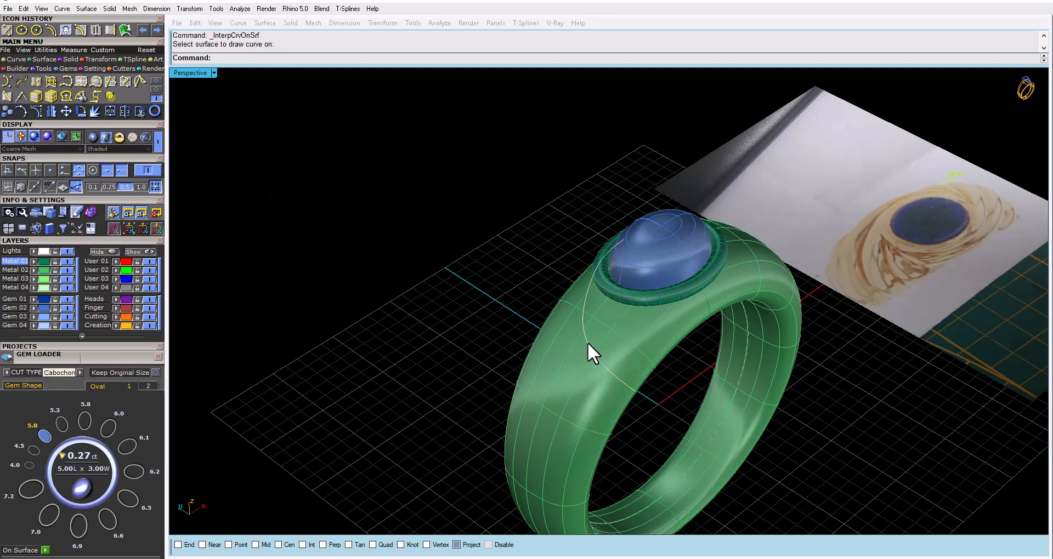
{"action": "key", "text": "Return"}
{"action": "type", "text": "pipe"}
{"action": "key", "text": "Return"}
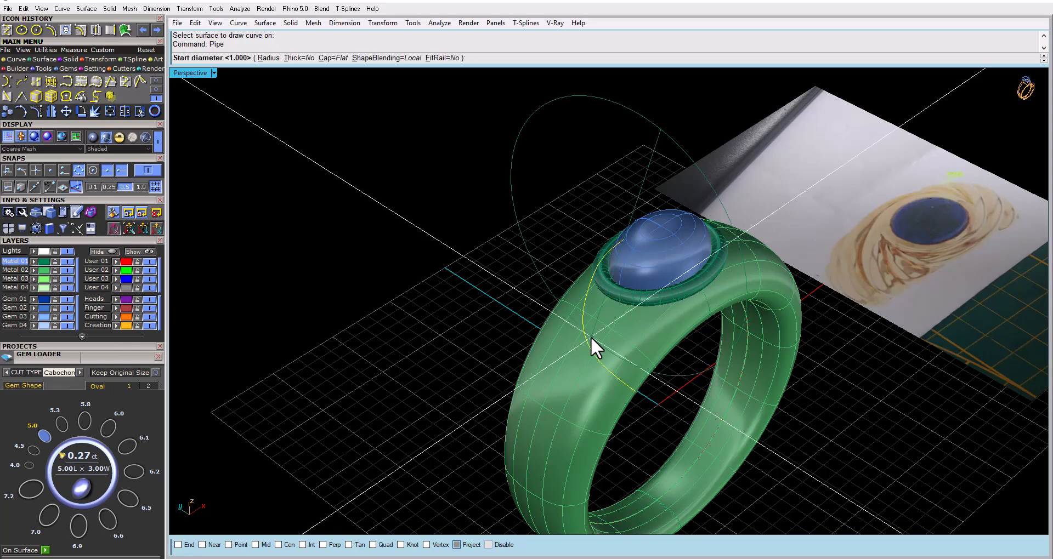
{"action": "key", "text": "Return"}
{"action": "key", "text": "Return"}
{"action": "key", "text": "Return"}
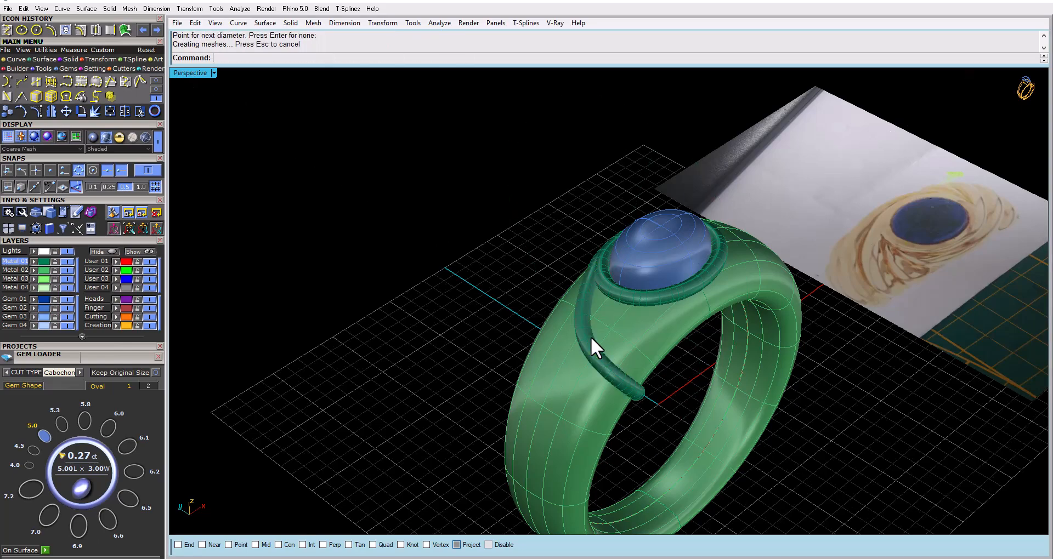
Inspect from above in shaded display how the pipe flows out of the bezel, and delete the pipe
{"action": "right_click_drag", "start_coordinate": [589, 322], "coordinate": [546, 350]}
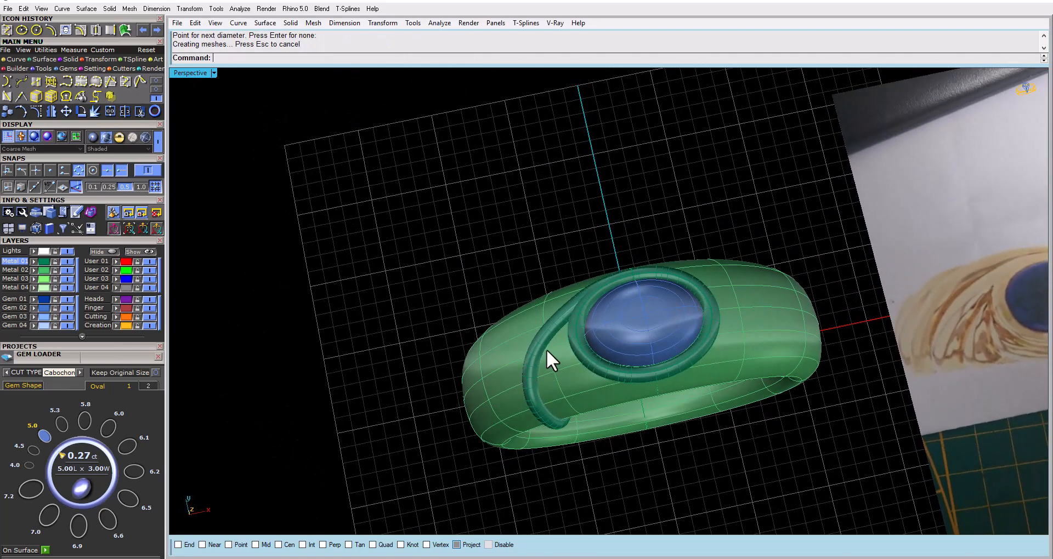
{"action": "double_click", "coordinate": [185, 73]}
{"action": "double_click", "coordinate": [185, 74]}
{"action": "scroll", "coordinate": [402, 164], "scroll_direction": "down", "scroll_amount": 6}
{"action": "right_click_drag", "start_coordinate": [463, 221], "coordinate": [498, 320]}
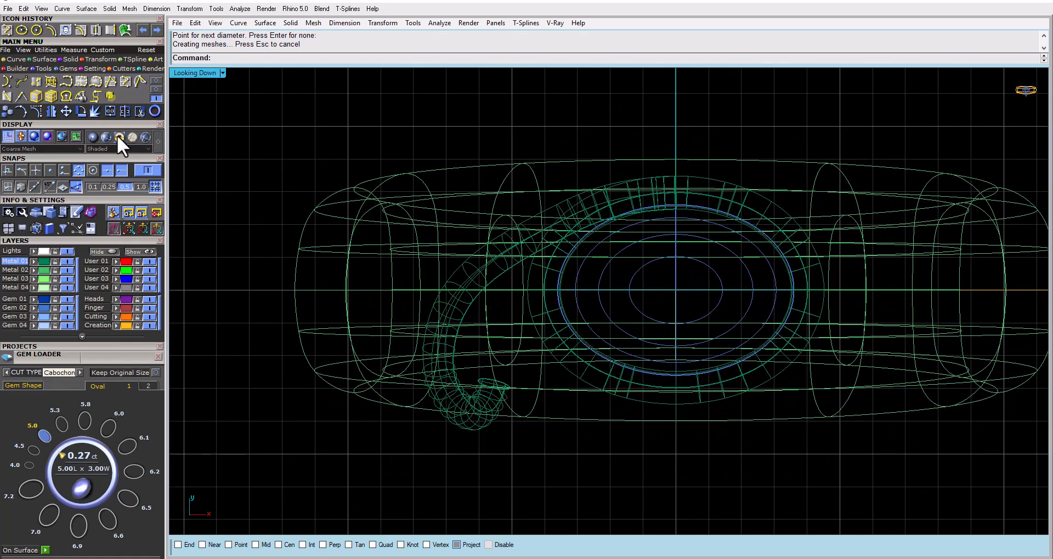
{"action": "left_click", "coordinate": [99, 137]}
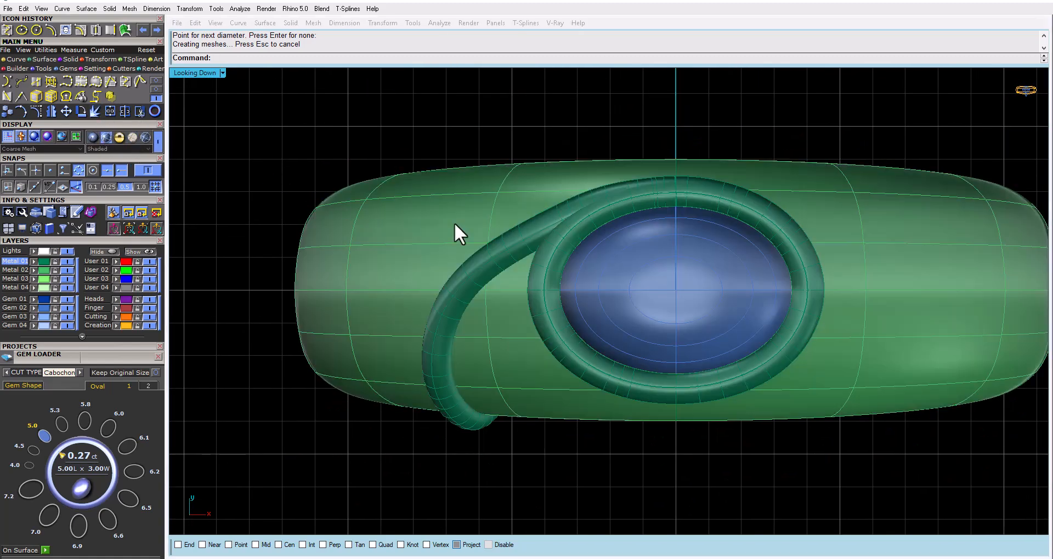
{"action": "left_click", "coordinate": [521, 249]}
{"action": "right_click_drag", "start_coordinate": [521, 248], "coordinate": [548, 226]}
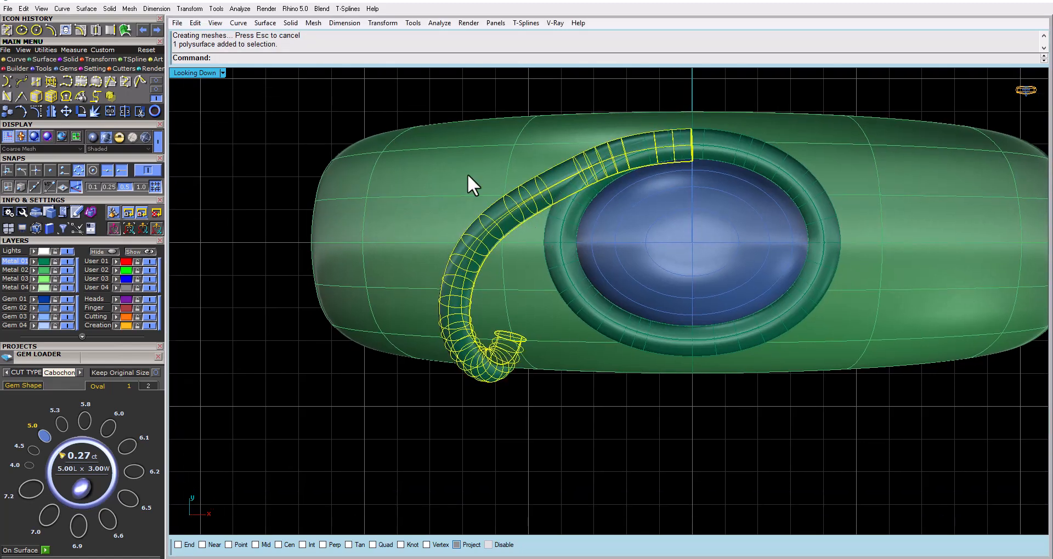
{"action": "left_click", "coordinate": [467, 98]}
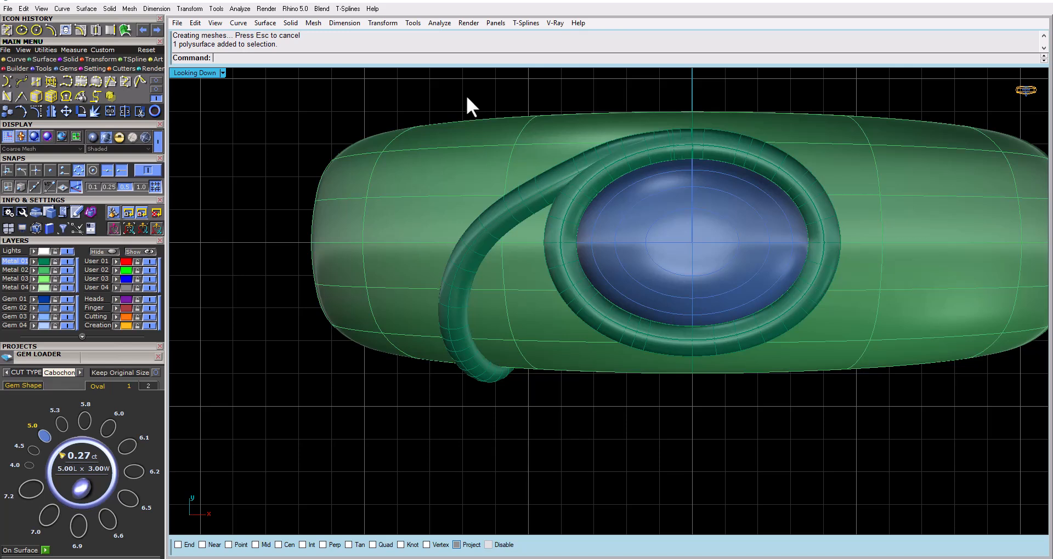
{"action": "left_click", "coordinate": [552, 184]}
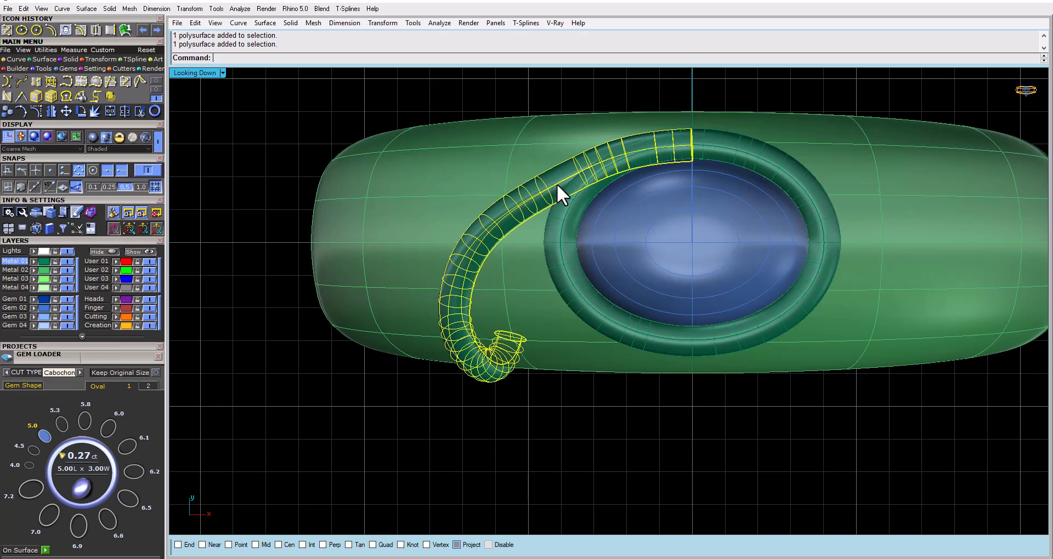
{"action": "key", "text": "Delete"}
Turn on the control points of the curve on the band's surface in wireframe display
{"action": "left_click", "coordinate": [543, 191]}
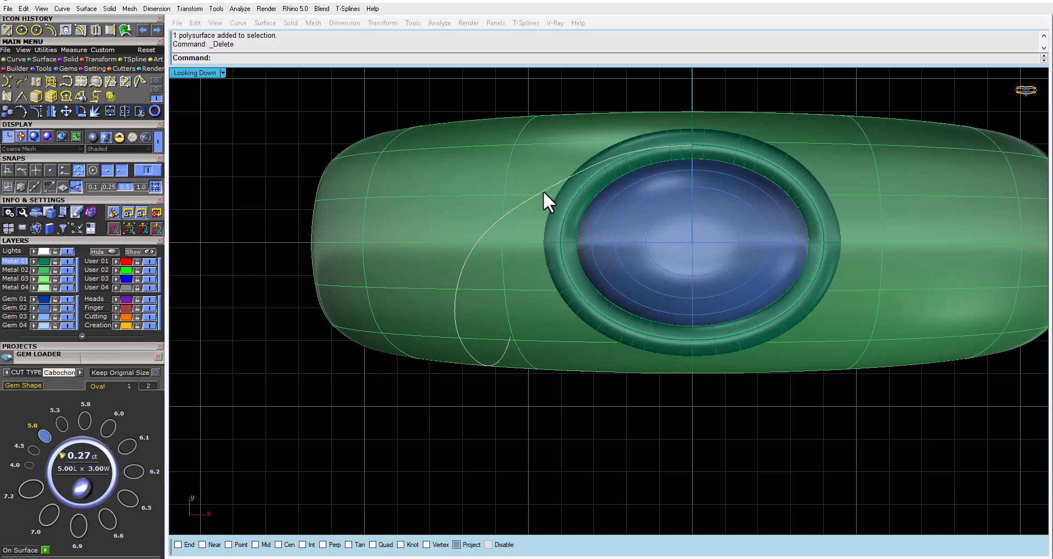
{"action": "left_click", "coordinate": [41, 111]}
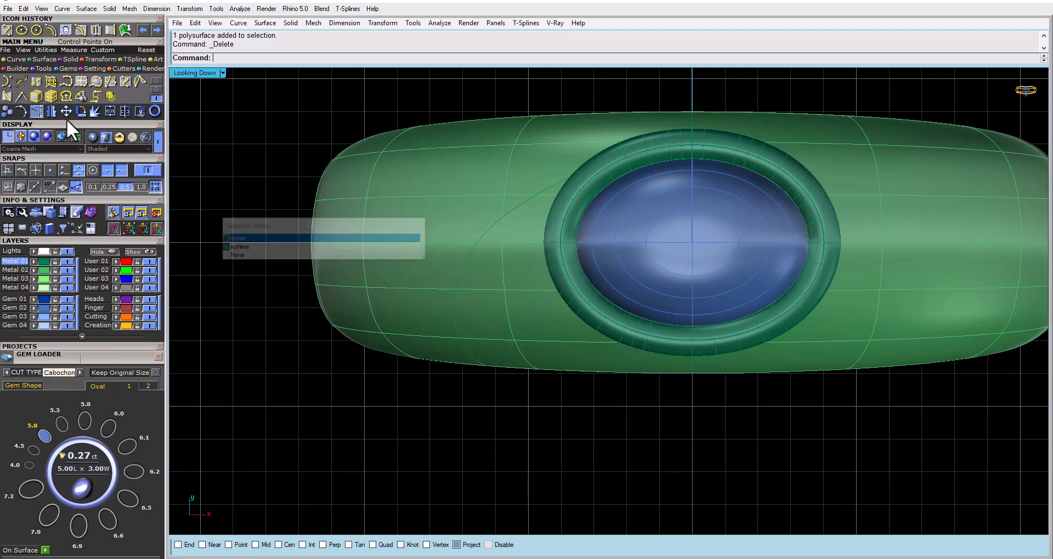
{"action": "left_click", "coordinate": [157, 138]}
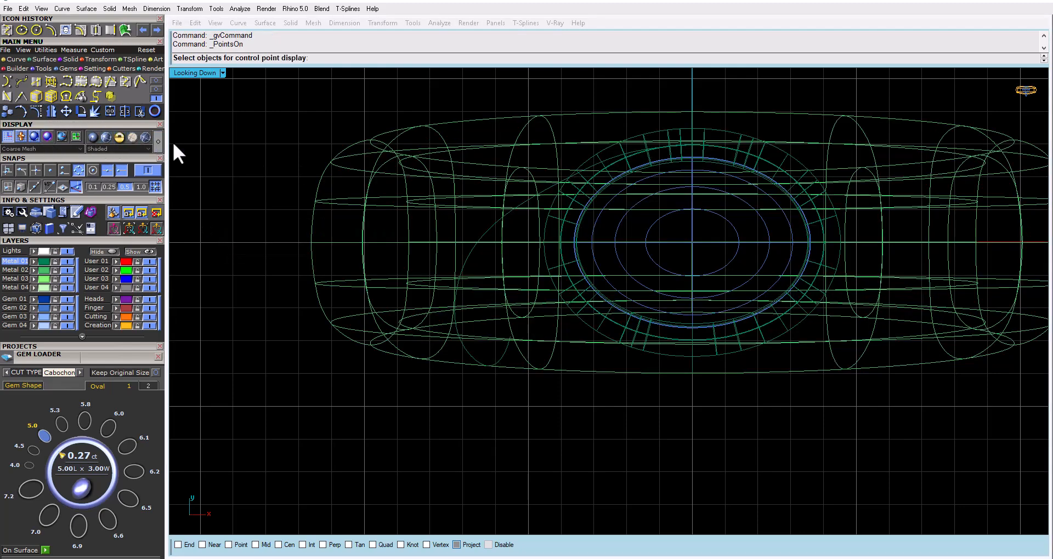
{"action": "left_click", "coordinate": [524, 205]}
{"action": "key", "text": "Return"}
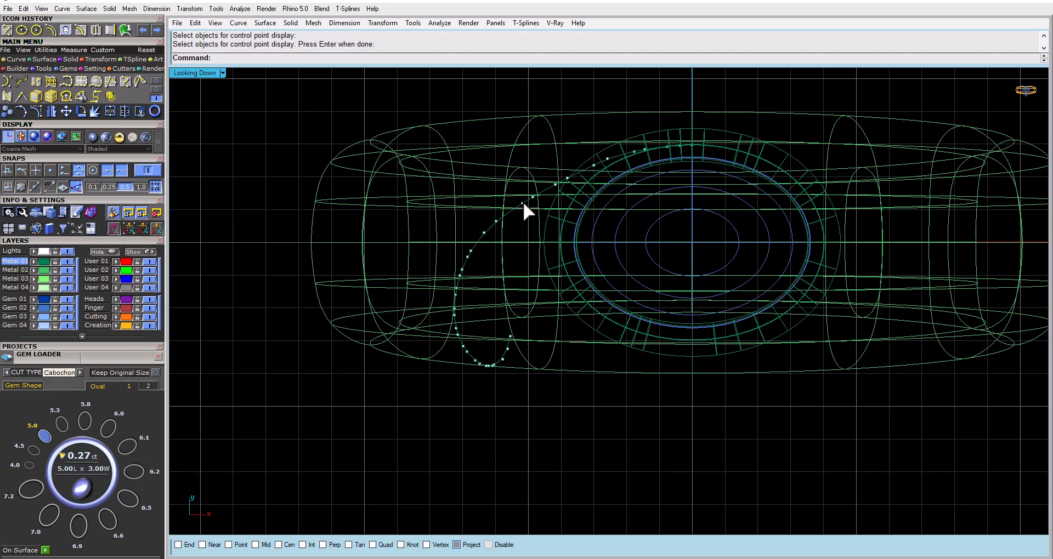
Rebuild the surface curve with 12 points at degree 3, deleting the input curve
{"action": "left_click", "coordinate": [522, 200]}
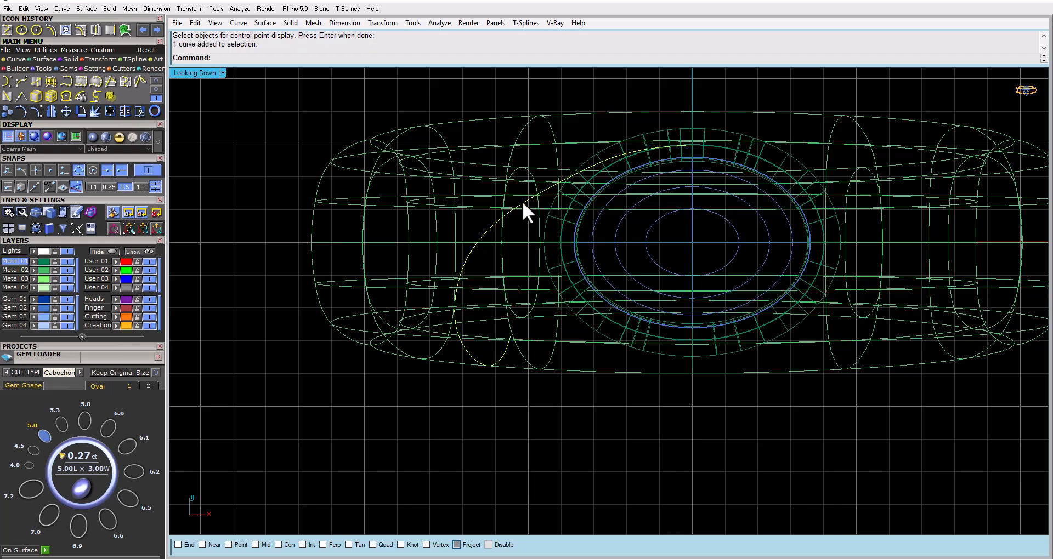
{"action": "type", "text": "rebuild"}
{"action": "key", "text": "Return"}
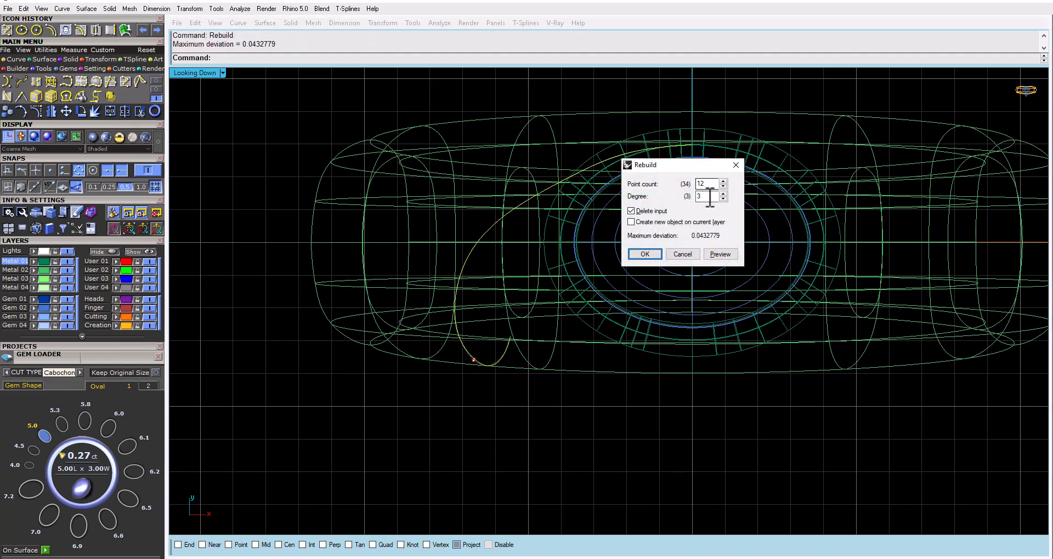
{"action": "left_click", "coordinate": [723, 254]}
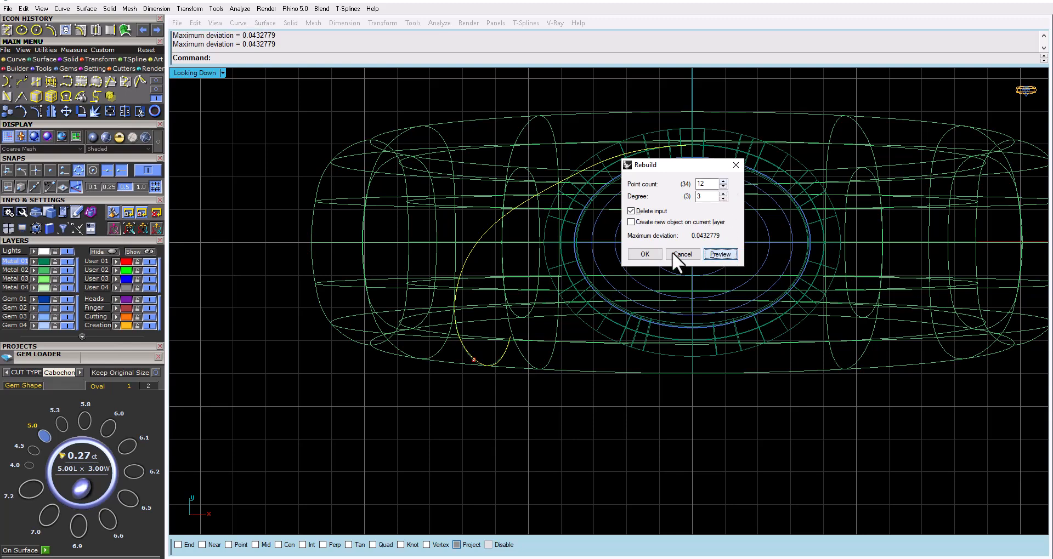
{"action": "left_click", "coordinate": [647, 254]}
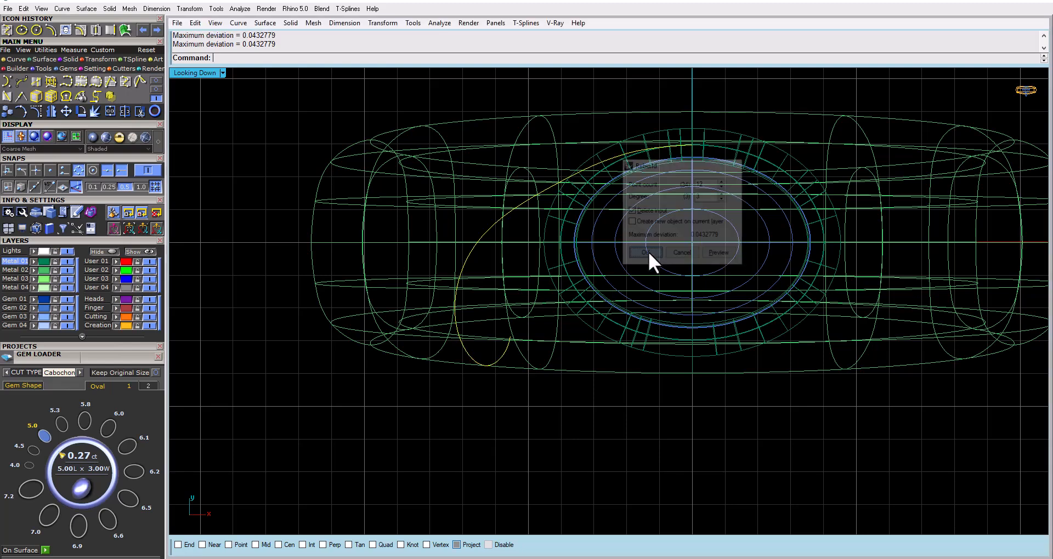
Show the rebuilt curve's control points and nudge two of them outward where it leaves the bezel, the first by about 0.17, to smooth the bend
{"action": "left_click", "coordinate": [28, 108]}
{"action": "scroll", "coordinate": [519, 174], "scroll_direction": "up", "scroll_amount": 3}
{"action": "left_click", "coordinate": [578, 210]}
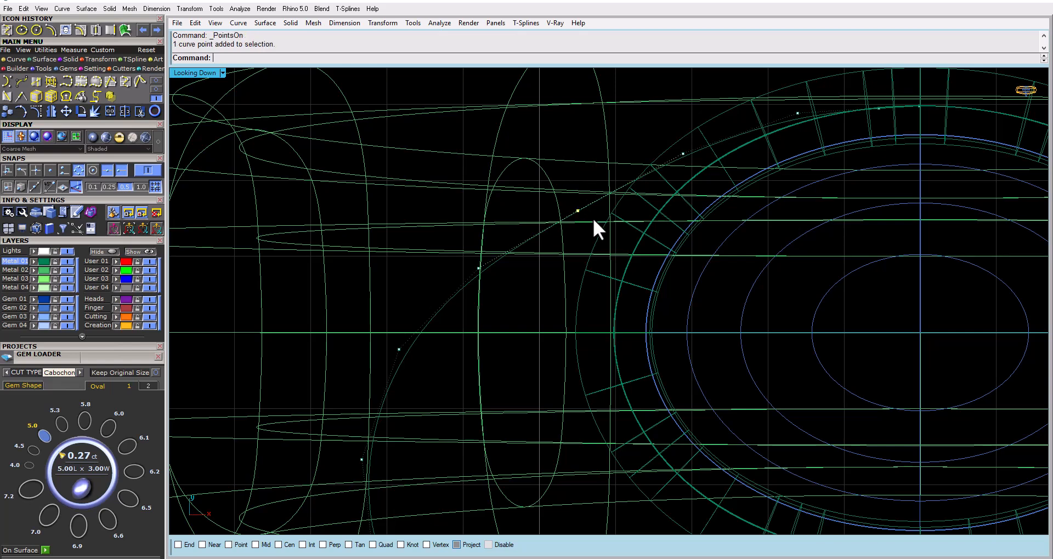
{"action": "left_click", "coordinate": [67, 111]}
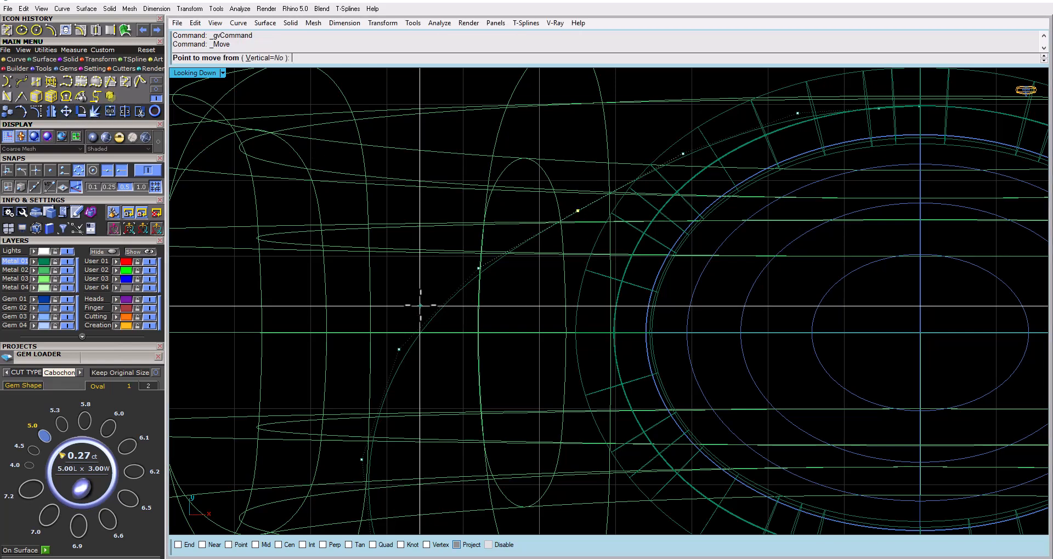
{"action": "left_click", "coordinate": [419, 306]}
{"action": "left_click", "coordinate": [412, 295]}
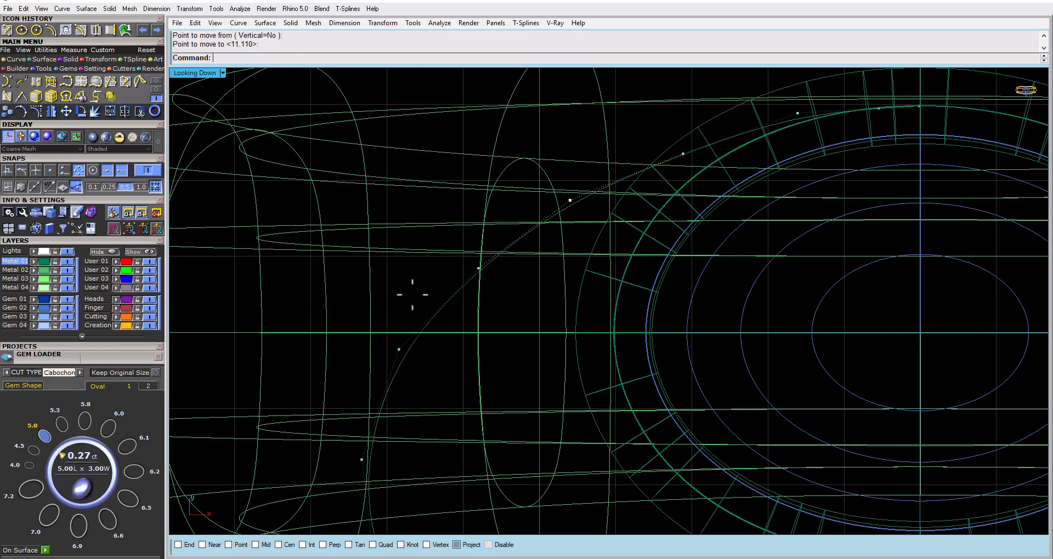
{"action": "left_click_drag", "start_coordinate": [469, 295], "coordinate": [504, 258]}
{"action": "right_click", "coordinate": [506, 268]}
{"action": "left_click", "coordinate": [513, 293]}
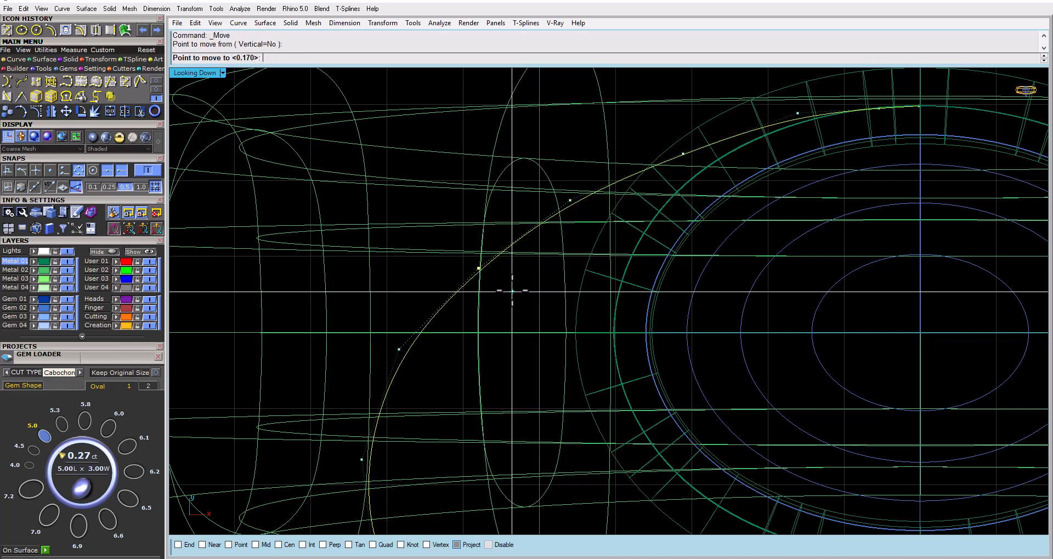
{"action": "left_click", "coordinate": [510, 289]}
Create a flat-capped pipe of diameter 1 along the adjusted surface curve
{"action": "scroll", "coordinate": [496, 271], "scroll_direction": "down", "scroll_amount": 5}
{"action": "left_click", "coordinate": [483, 278]}
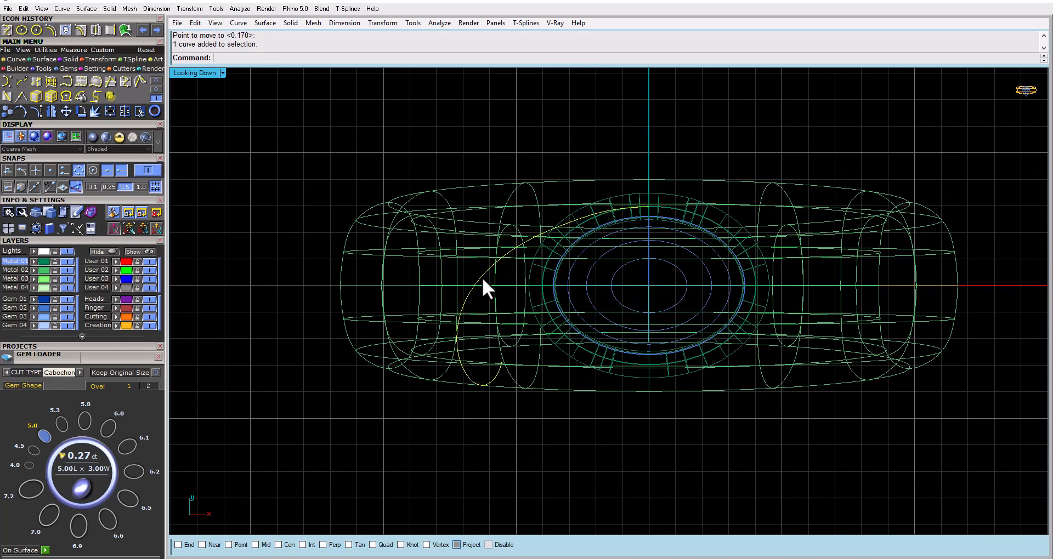
{"action": "type", "text": "Pi"}
{"action": "key", "text": "Return"}
{"action": "key", "text": "Return"}
{"action": "key", "text": "Return"}
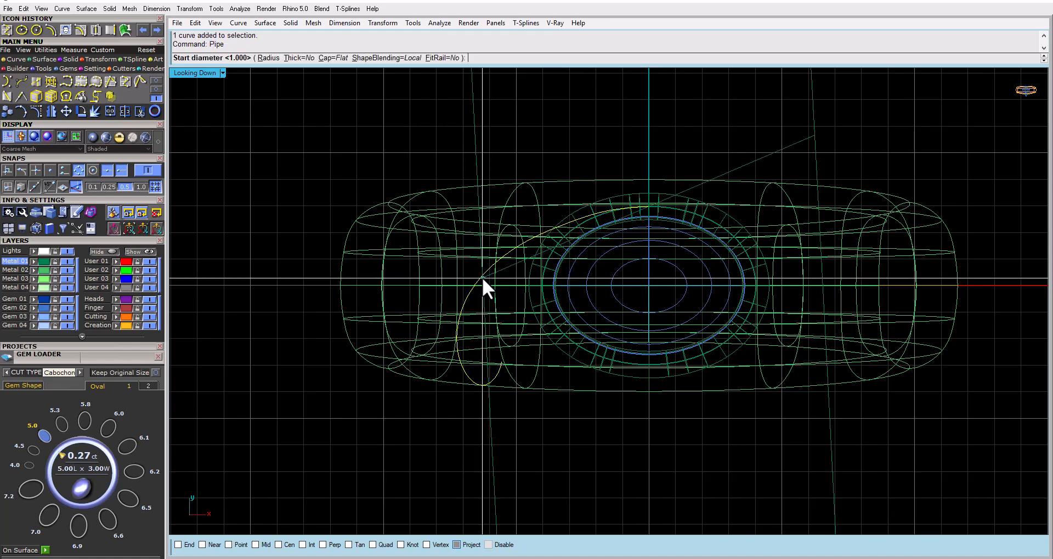
Examine in the shaded perspective view how the new pipe leaves the bezel and crosses the band, comparing it with the hand-drawn reference
{"action": "double_click", "coordinate": [193, 73]}
{"action": "double_click", "coordinate": [620, 74]}
{"action": "right_click_drag", "start_coordinate": [517, 206], "coordinate": [515, 145]}
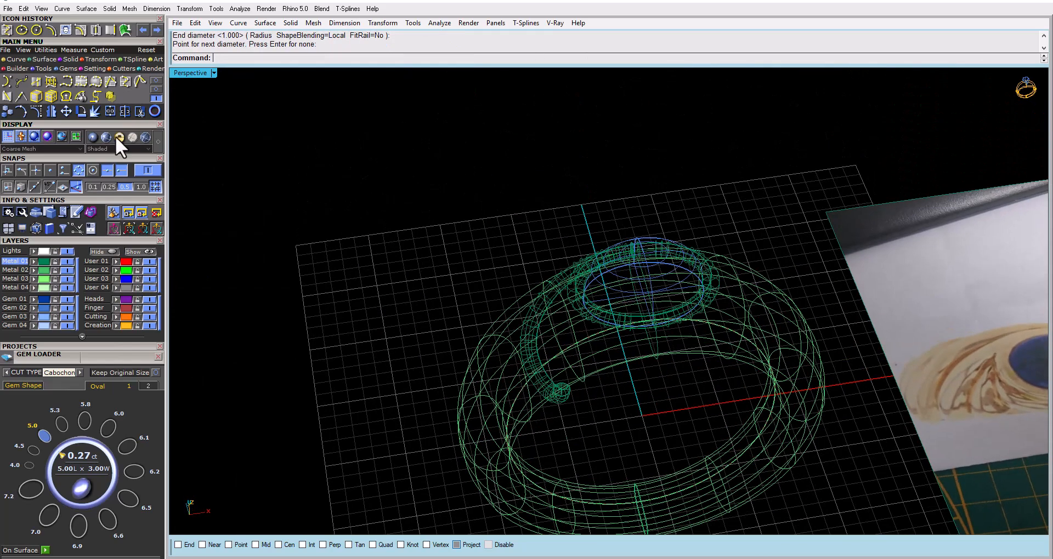
{"action": "left_click", "coordinate": [104, 136]}
{"action": "scroll", "coordinate": [548, 328], "scroll_direction": "down", "scroll_amount": 2}
{"action": "mouse_move", "coordinate": [547, 328]}
{"action": "right_mouse_down"}
{"action": "mouse_move", "coordinate": [511, 147]}
{"action": "mouse_move", "coordinate": [538, 245]}
{"action": "mouse_move", "coordinate": [630, 206]}
{"action": "mouse_move", "coordinate": [658, 172]}
{"action": "mouse_move", "coordinate": [610, 121]}
{"action": "mouse_move", "coordinate": [555, 214]}
{"action": "mouse_move", "coordinate": [512, 318]}
{"action": "mouse_move", "coordinate": [501, 404]}
{"action": "mouse_move", "coordinate": [541, 311]}
{"action": "right_mouse_up"}
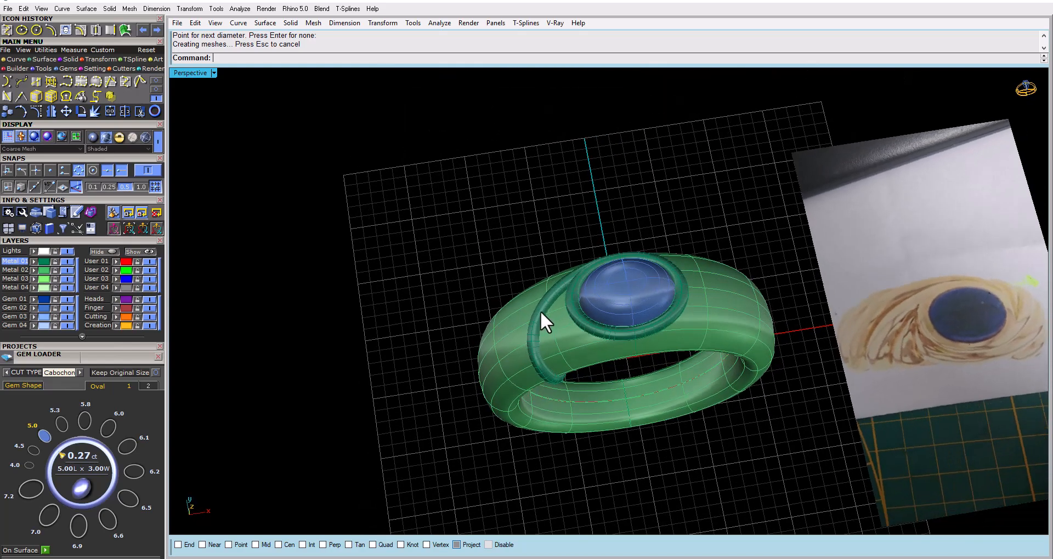
{"action": "scroll", "coordinate": [541, 307], "scroll_direction": "up", "scroll_amount": 3}
{"action": "left_click", "coordinate": [157, 143]}
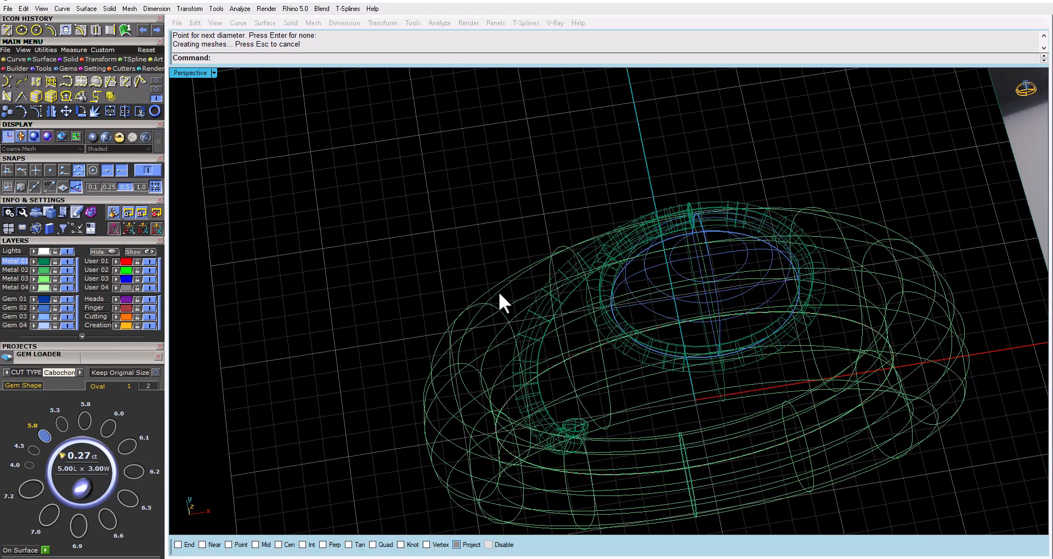
{"action": "right_click_drag", "start_coordinate": [534, 323], "coordinate": [455, 222]}
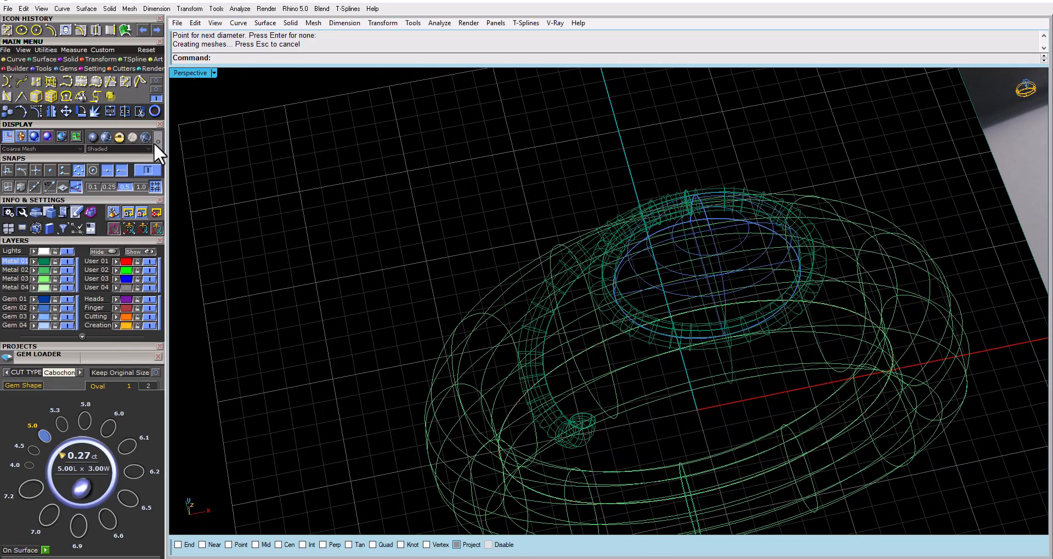
{"action": "left_click", "coordinate": [103, 137]}
{"action": "mouse_move", "coordinate": [565, 246]}
{"action": "right_mouse_down"}
{"action": "mouse_move", "coordinate": [658, 277]}
{"action": "mouse_move", "coordinate": [651, 247]}
{"action": "mouse_move", "coordinate": [584, 265]}
{"action": "mouse_move", "coordinate": [658, 263]}
{"action": "mouse_move", "coordinate": [564, 345]}
{"action": "mouse_move", "coordinate": [623, 314]}
{"action": "right_mouse_up"}
{"action": "left_click", "coordinate": [577, 266]}
{"action": "key", "text": "Escape"}
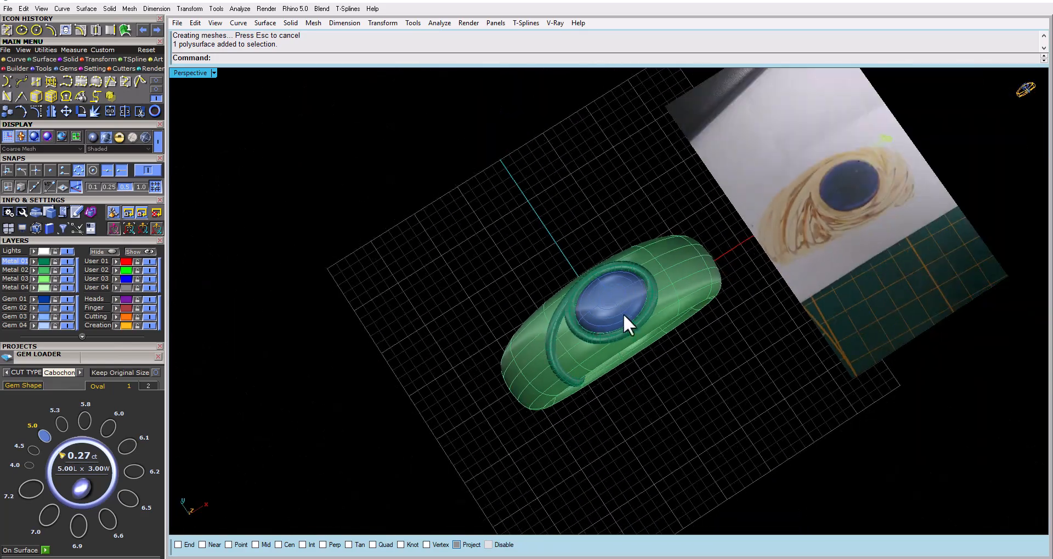
{"action": "scroll", "coordinate": [546, 306], "scroll_direction": "up", "scroll_amount": 5}
{"action": "scroll", "coordinate": [546, 310], "scroll_direction": "down", "scroll_amount": 4}
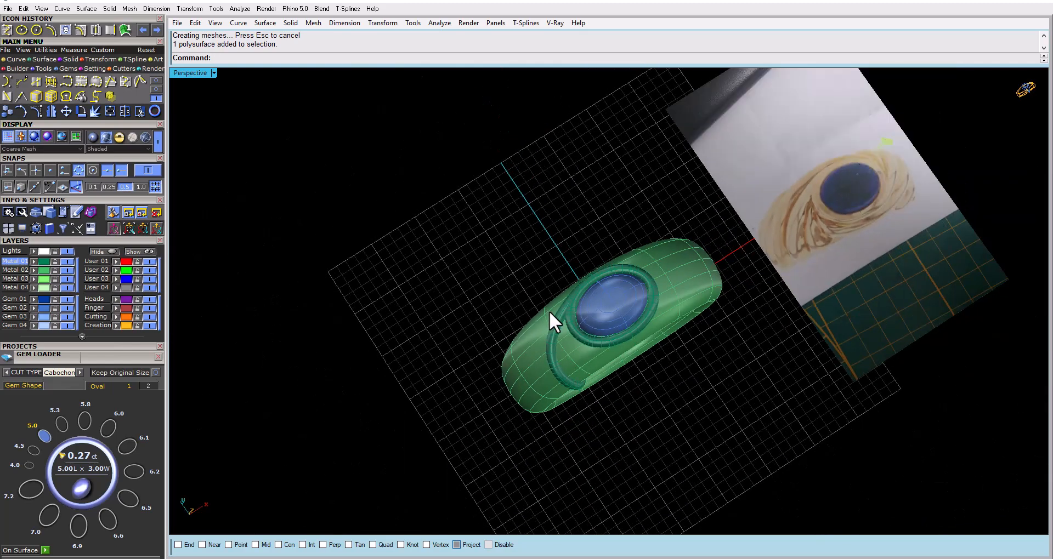
{"action": "right_click_drag", "start_coordinate": [548, 311], "coordinate": [538, 343]}
{"action": "scroll", "coordinate": [541, 339], "scroll_direction": "up", "scroll_amount": 6}
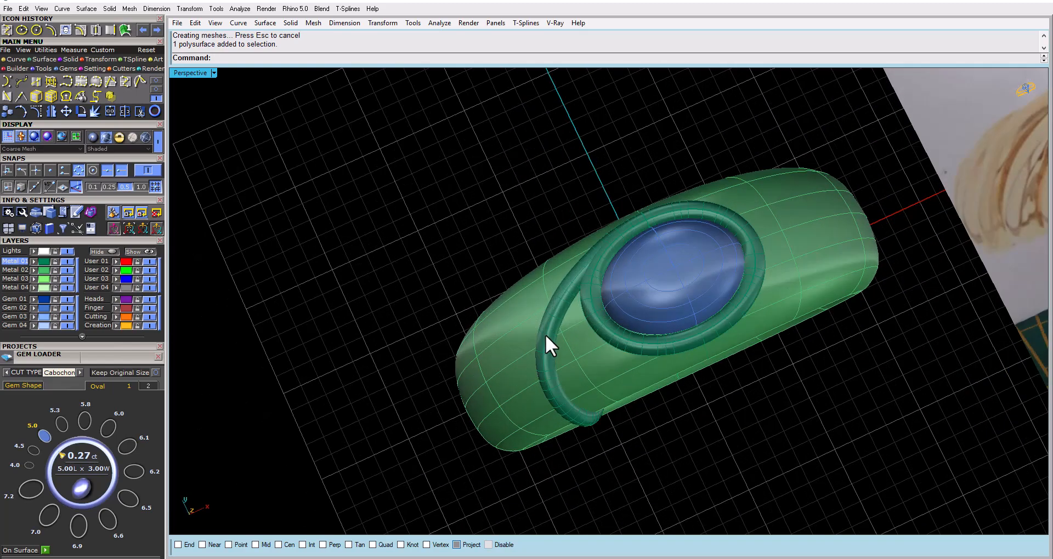
{"action": "scroll", "coordinate": [545, 335], "scroll_direction": "down", "scroll_amount": 4}
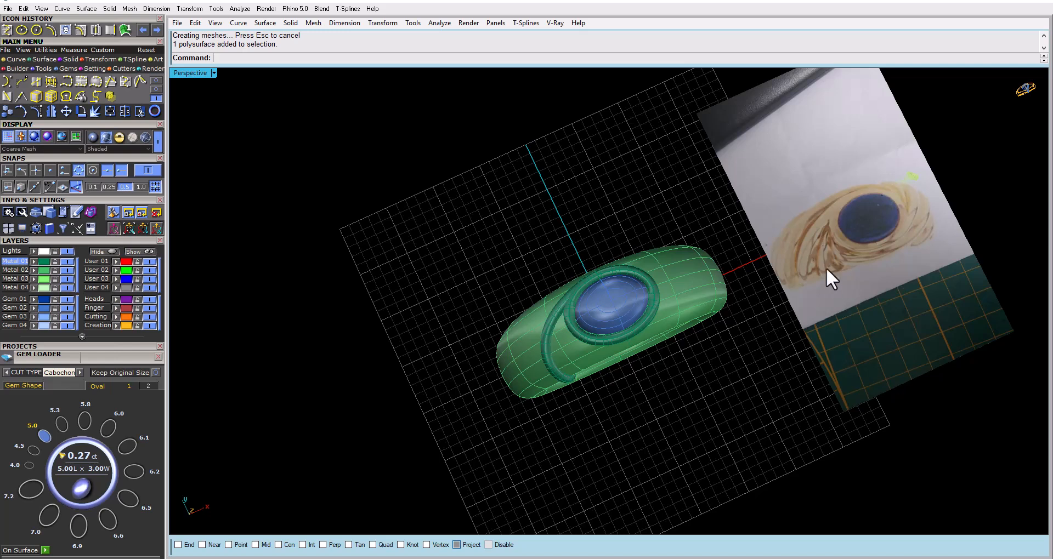
Undo the pipe to check the bare surface curve on the band, and restore the pipe
{"action": "key", "text": "ctrl+z"}
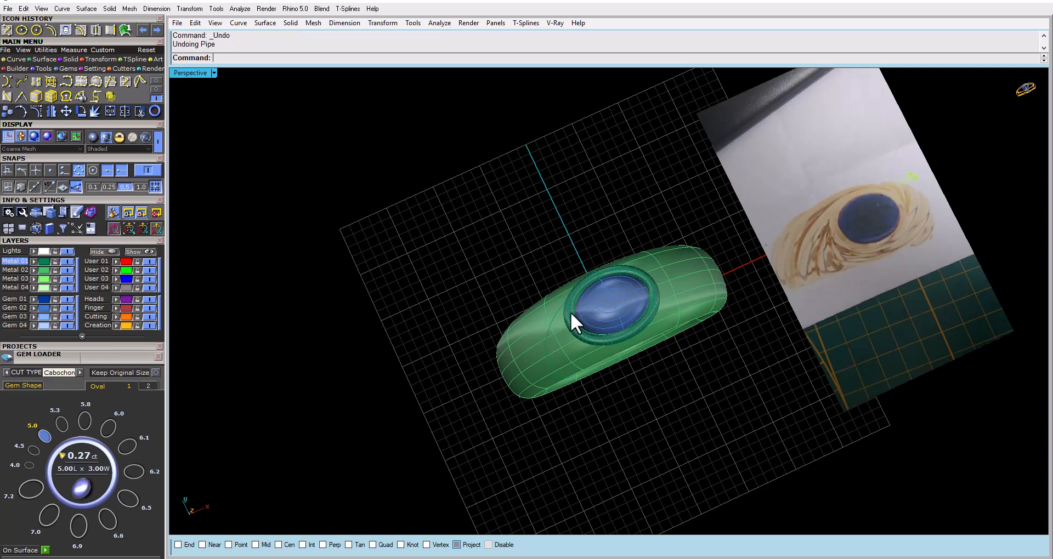
{"action": "left_click", "coordinate": [552, 318]}
{"action": "left_click", "coordinate": [295, 239]}
{"action": "mouse_move", "coordinate": [499, 316]}
{"action": "right_mouse_down"}
{"action": "mouse_move", "coordinate": [486, 354]}
{"action": "mouse_move", "coordinate": [479, 314]}
{"action": "right_mouse_up"}
{"action": "key", "text": "Escape"}
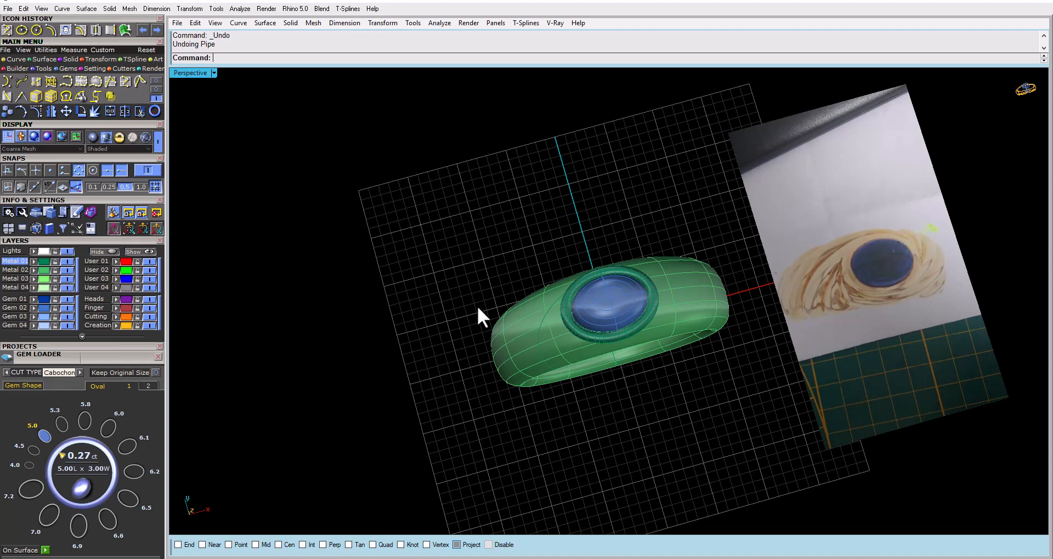
{"action": "key", "text": "ctrl+y"}
Offset the pipe's centre curve on the band surface by a distance of 1, flipped to the outer side away from the gem
{"action": "right_click_drag", "start_coordinate": [548, 354], "coordinate": [562, 317]}
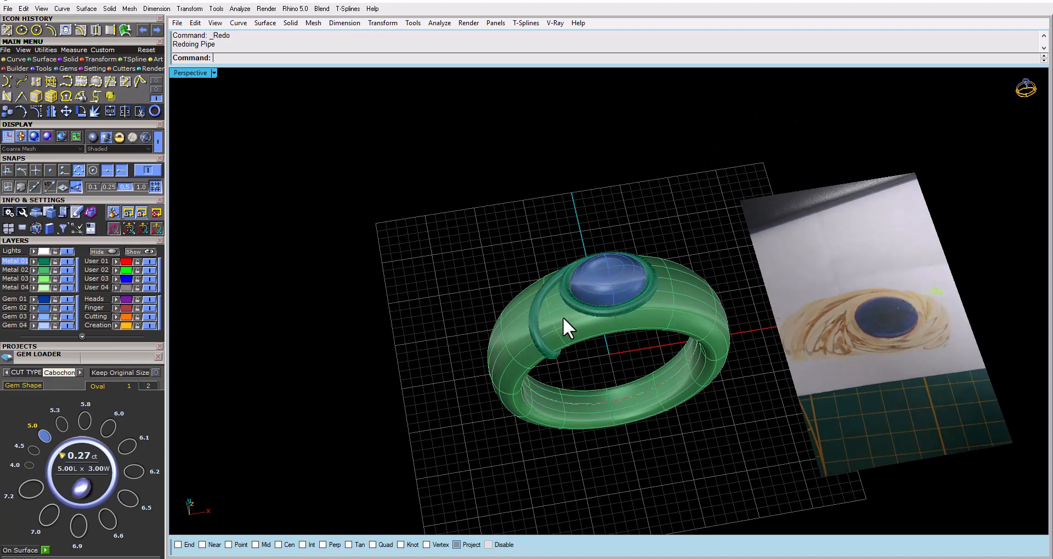
{"action": "scroll", "coordinate": [563, 317], "scroll_direction": "up", "scroll_amount": 3}
{"action": "left_click", "coordinate": [557, 313]}
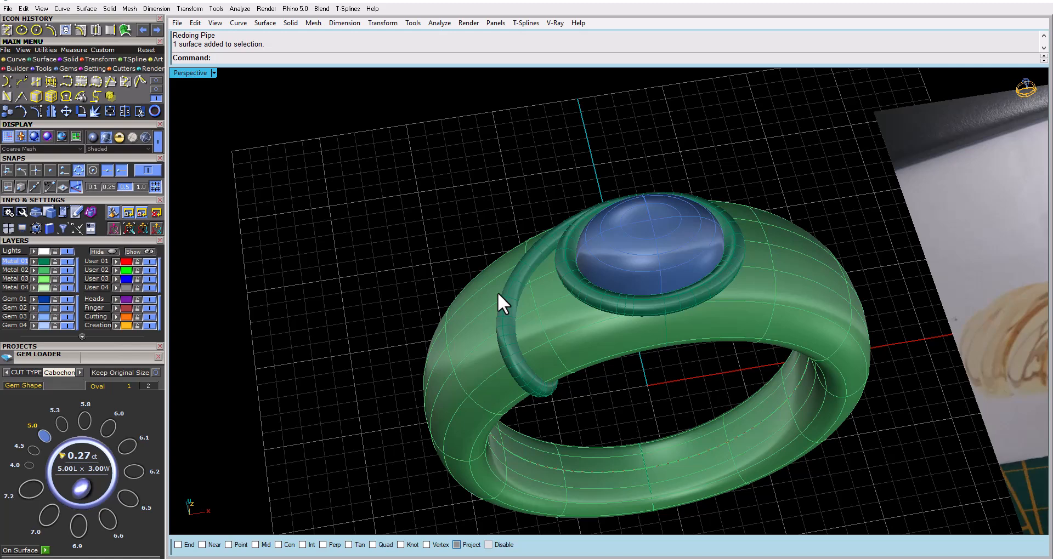
{"action": "scroll", "coordinate": [498, 292], "scroll_direction": "down", "scroll_amount": 6}
{"action": "right_click_drag", "start_coordinate": [514, 319], "coordinate": [495, 344]}
{"action": "scroll", "coordinate": [522, 291], "scroll_direction": "up", "scroll_amount": 6}
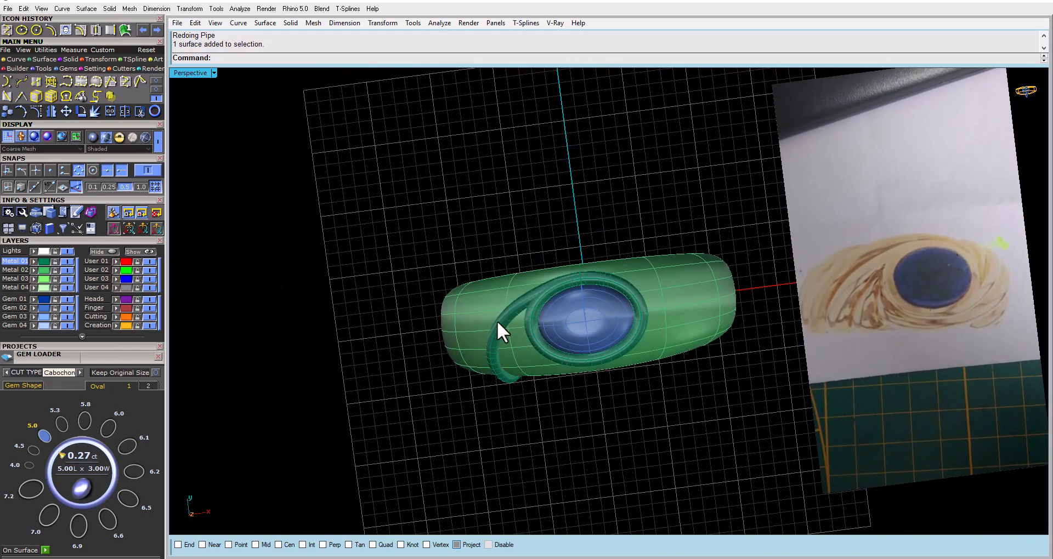
{"action": "left_click", "coordinate": [155, 79]}
{"action": "left_click", "coordinate": [126, 96]}
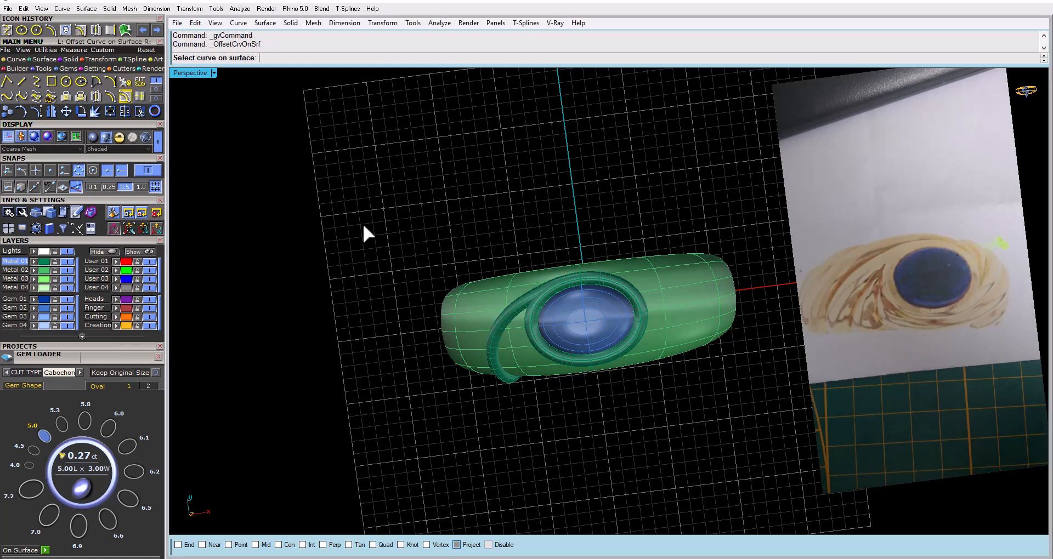
{"action": "scroll", "coordinate": [512, 311], "scroll_direction": "up", "scroll_amount": 5}
{"action": "left_click", "coordinate": [512, 311]}
{"action": "left_click", "coordinate": [489, 283]}
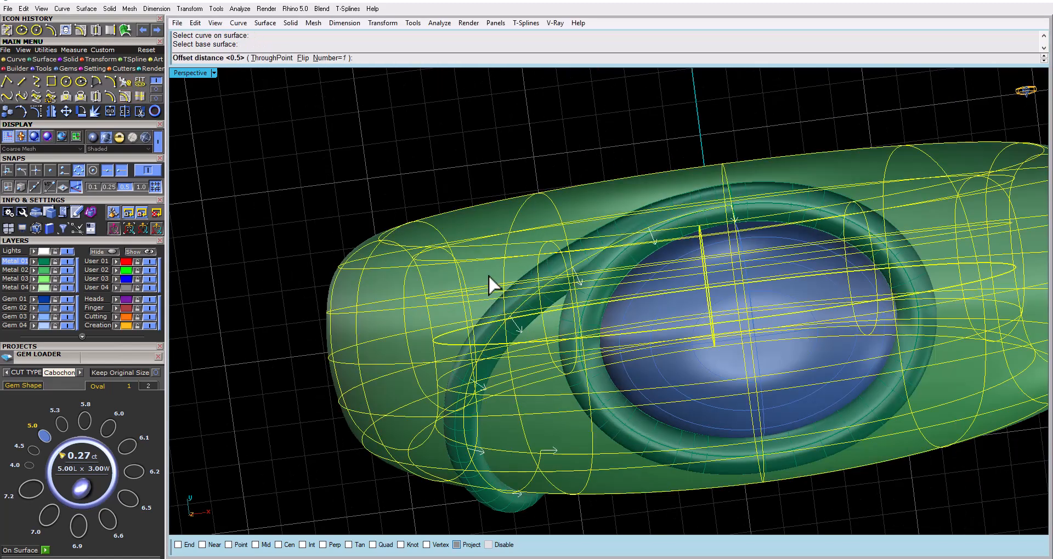
{"action": "left_click", "coordinate": [303, 58]}
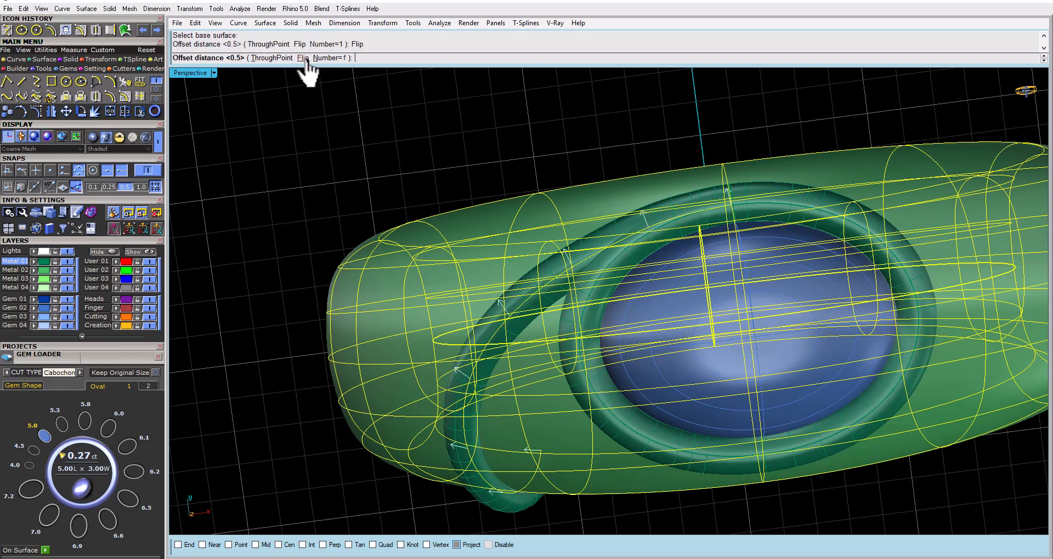
{"action": "type", "text": "1"}
{"action": "key", "text": "Return"}
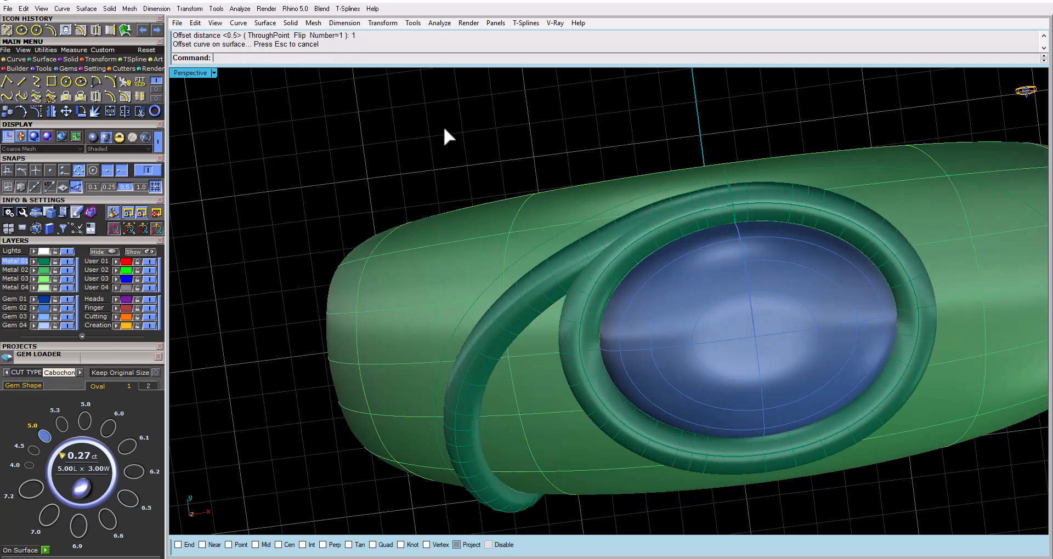
Examine in the perspective view how the offset curve runs around the bezel and along the existing pipe
{"action": "left_click", "coordinate": [597, 215]}
{"action": "left_click", "coordinate": [557, 255]}
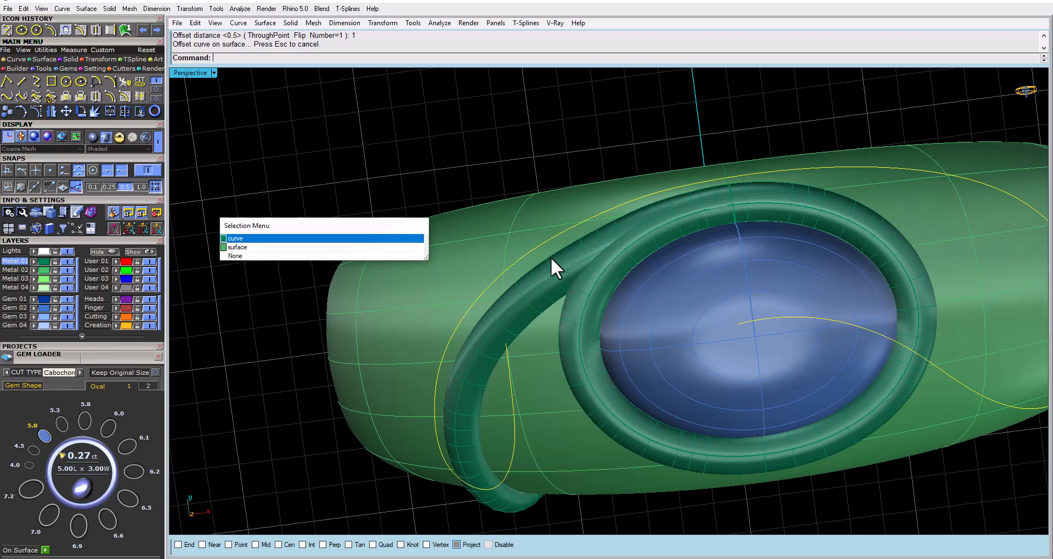
{"action": "mouse_move", "coordinate": [453, 321]}
{"action": "right_mouse_down"}
{"action": "mouse_move", "coordinate": [459, 216]}
{"action": "mouse_move", "coordinate": [463, 364]}
{"action": "mouse_move", "coordinate": [455, 324]}
{"action": "right_mouse_up"}
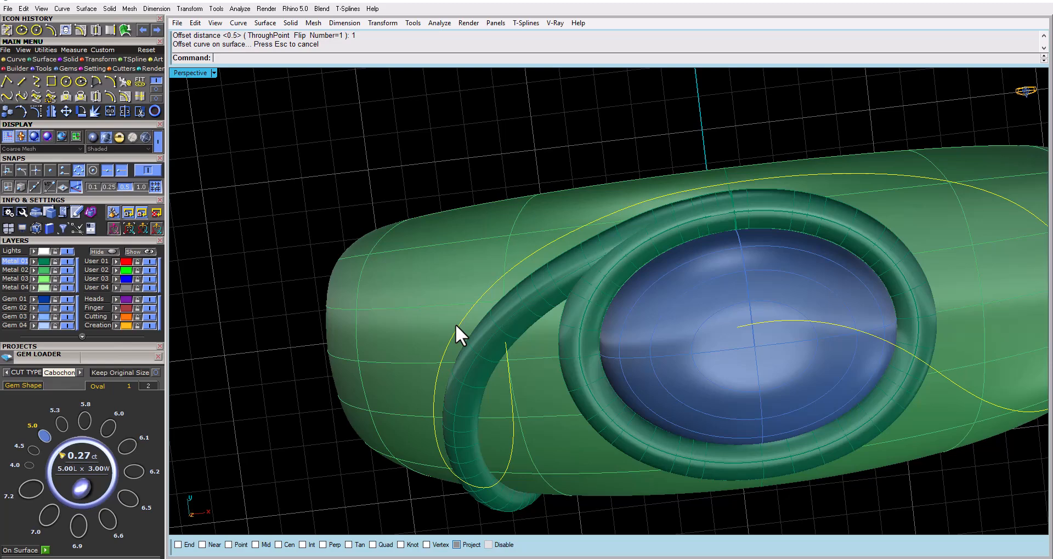
{"action": "scroll", "coordinate": [499, 268], "scroll_direction": "down", "scroll_amount": 4}
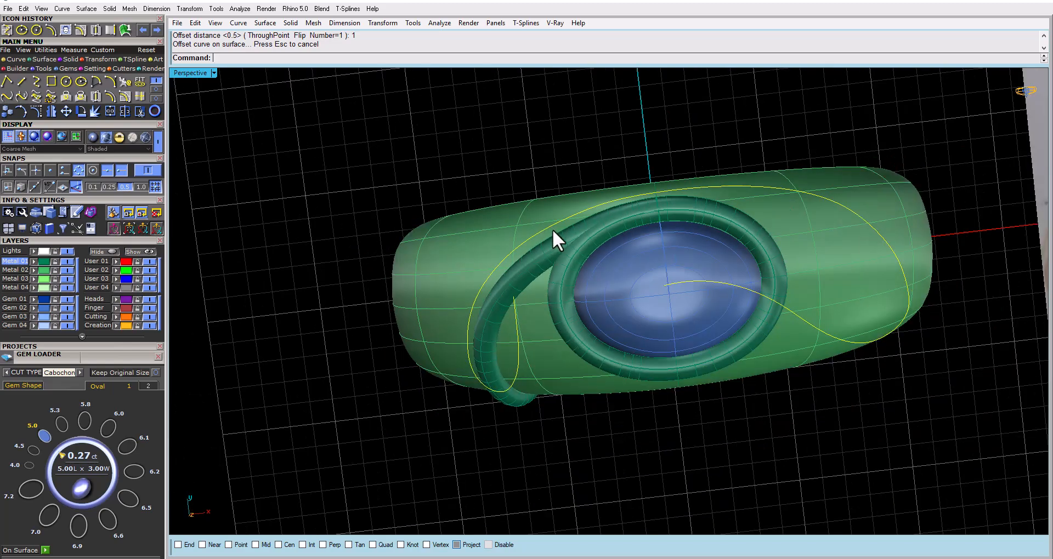
{"action": "right_click_drag", "start_coordinate": [552, 230], "coordinate": [554, 257]}
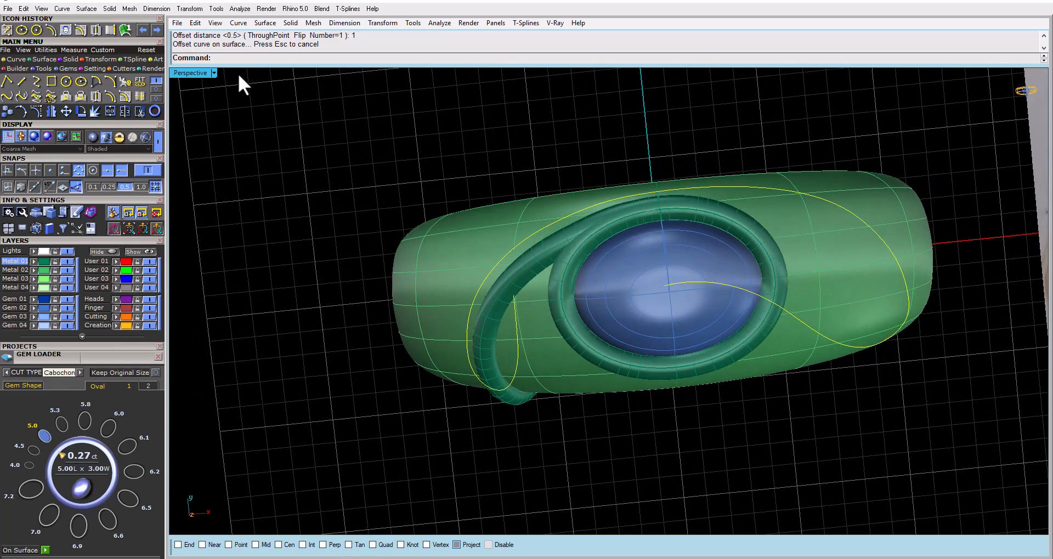
Show the Looking Down view maximised and shaded, with the ring framed beside the hand-drawn reference for comparison
{"action": "double_click", "coordinate": [176, 73]}
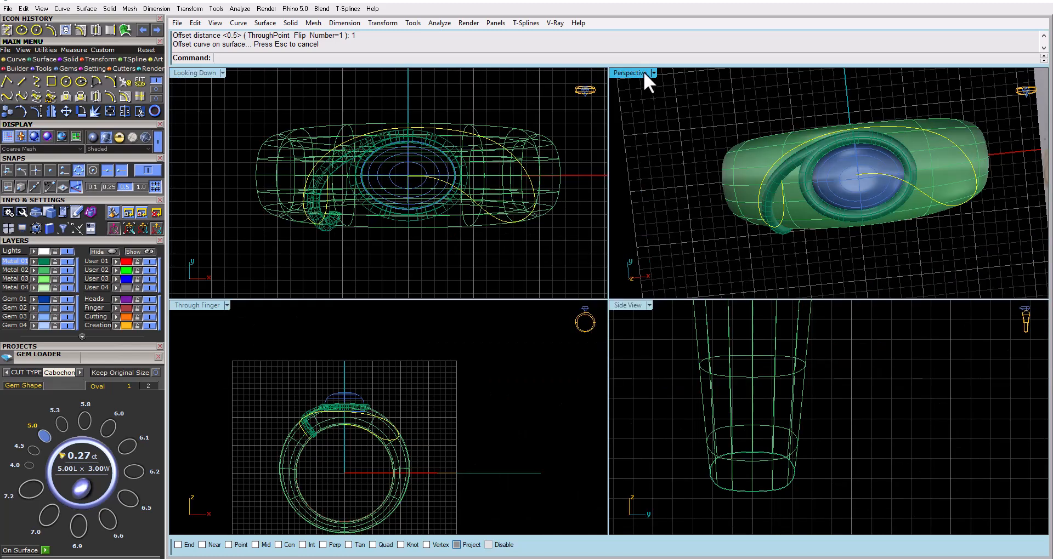
{"action": "scroll", "coordinate": [302, 148], "scroll_direction": "down", "scroll_amount": 10}
{"action": "scroll", "coordinate": [420, 190], "scroll_direction": "up", "scroll_amount": 9}
{"action": "right_click_drag", "start_coordinate": [422, 192], "coordinate": [455, 222]}
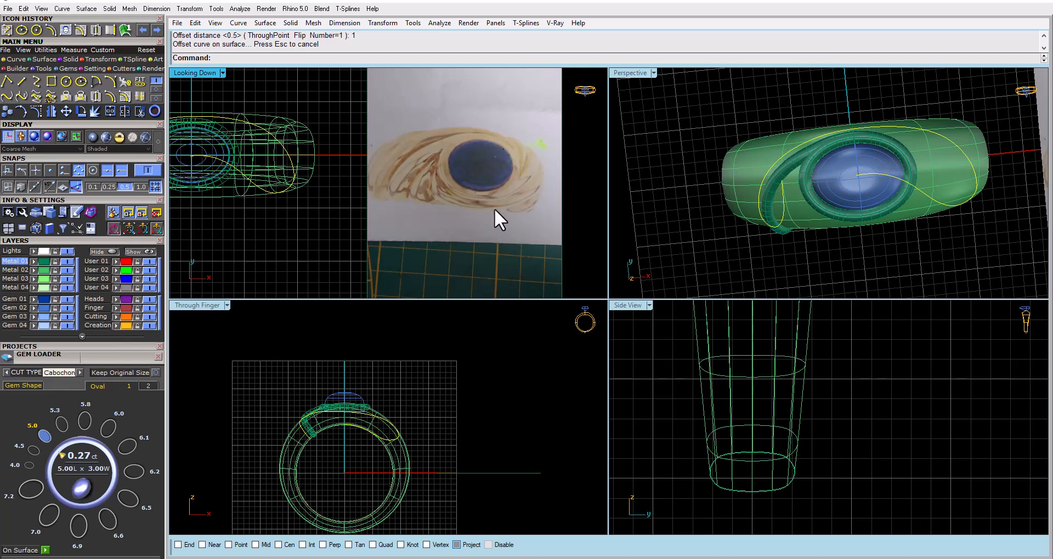
{"action": "scroll", "coordinate": [281, 203], "scroll_direction": "down", "scroll_amount": 4}
{"action": "right_click_drag", "start_coordinate": [281, 204], "coordinate": [387, 205]}
{"action": "scroll", "coordinate": [279, 180], "scroll_direction": "up", "scroll_amount": 2}
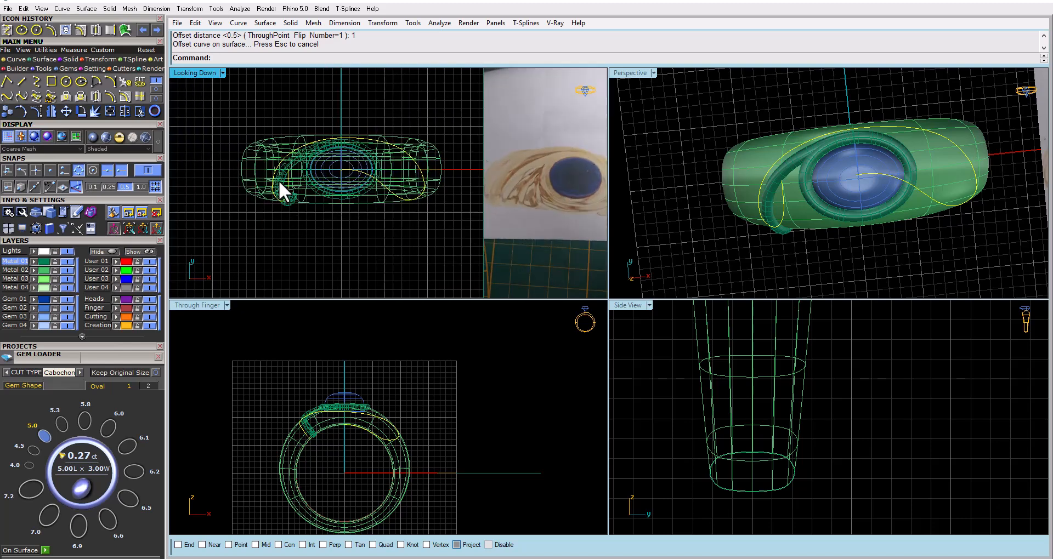
{"action": "double_click", "coordinate": [212, 73]}
{"action": "left_click", "coordinate": [106, 137]}
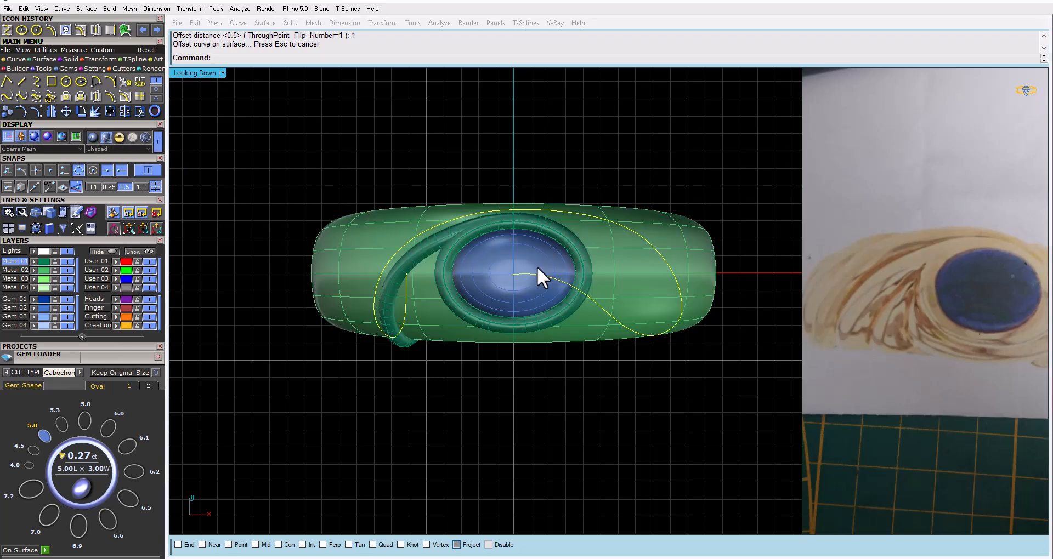
{"action": "right_click_drag", "start_coordinate": [537, 266], "coordinate": [495, 265]}
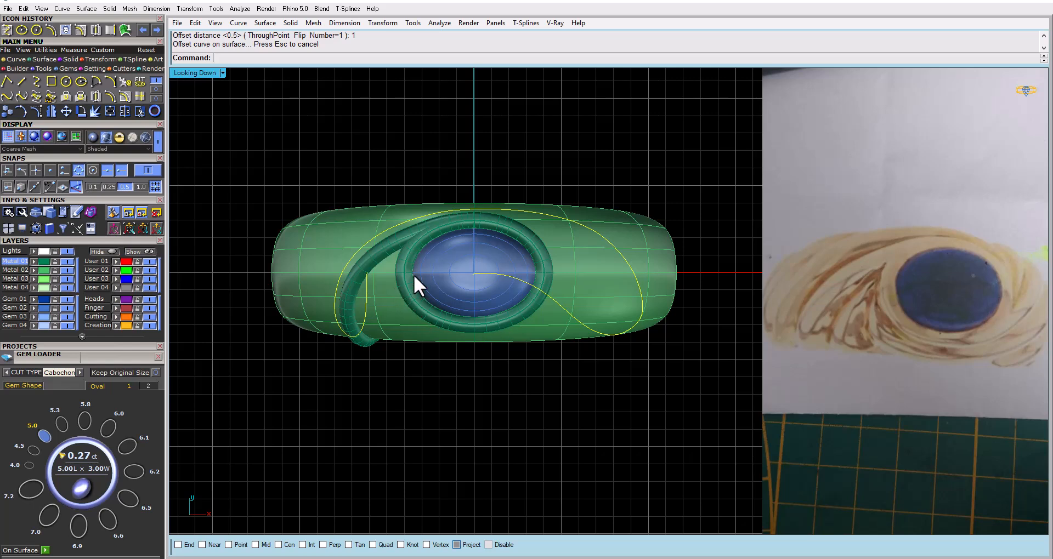
Polar array the swirl pipe around 0,0,0 with 2 items over a 360-degree fill angle
{"action": "left_click", "coordinate": [376, 257]}
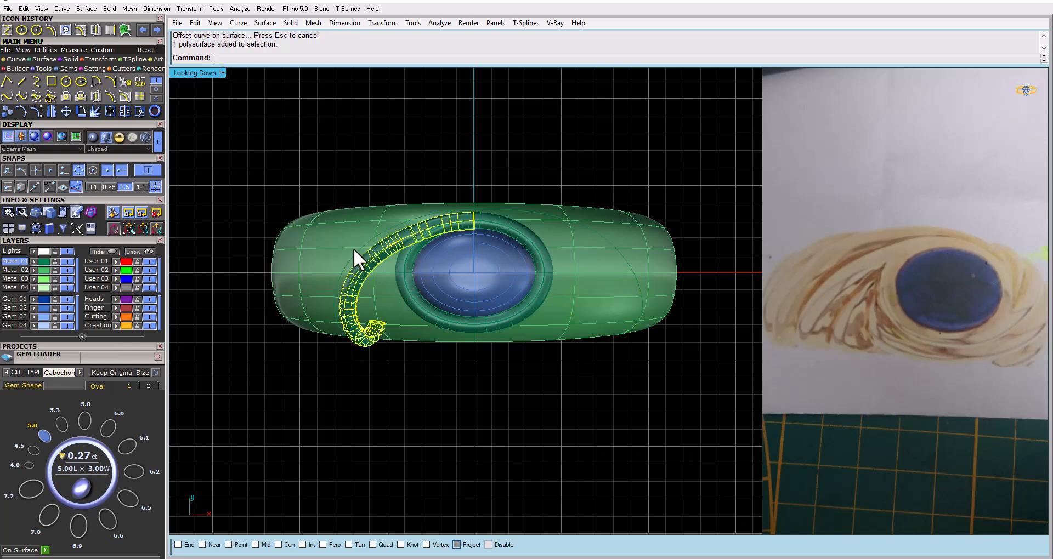
{"action": "left_click", "coordinate": [98, 59]}
{"action": "left_click", "coordinate": [125, 81]}
{"action": "right_click_drag", "start_coordinate": [372, 147], "coordinate": [407, 153]}
{"action": "type", "text": "0"}
{"action": "key", "text": "Return"}
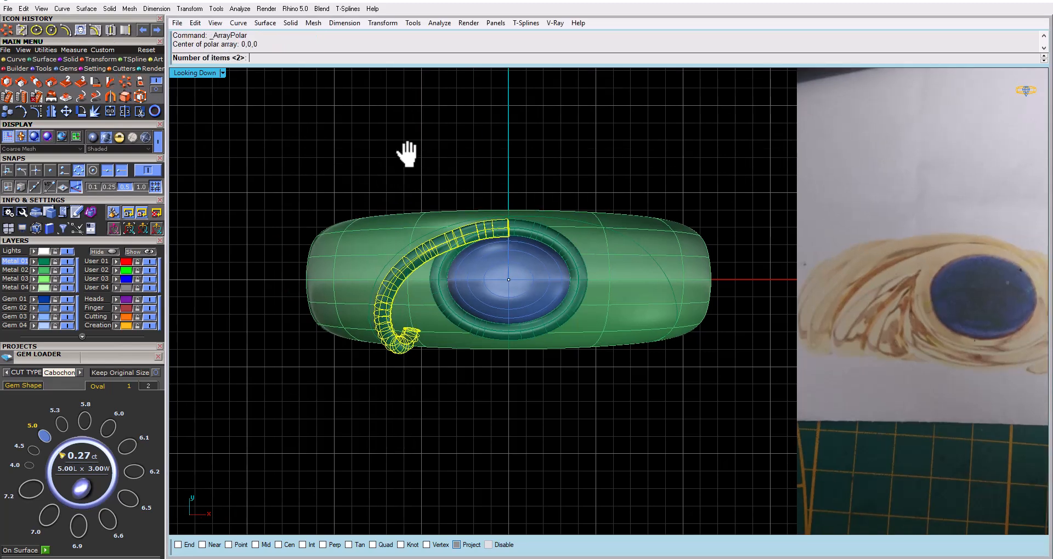
{"action": "key", "text": "Return"}
{"action": "key", "text": "Return"}
{"action": "key", "text": "Return"}
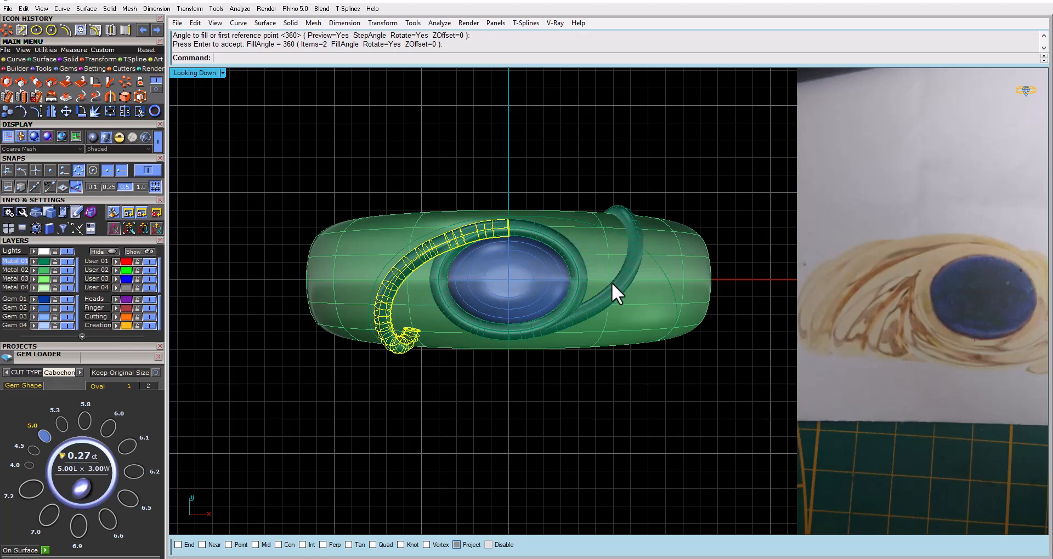
Compare the arrayed pipes and the bezel with the swirls in the hand-drawn reference
{"action": "scroll", "coordinate": [820, 308], "scroll_direction": "down", "scroll_amount": 5}
{"action": "scroll", "coordinate": [847, 316], "scroll_direction": "up", "scroll_amount": 5}
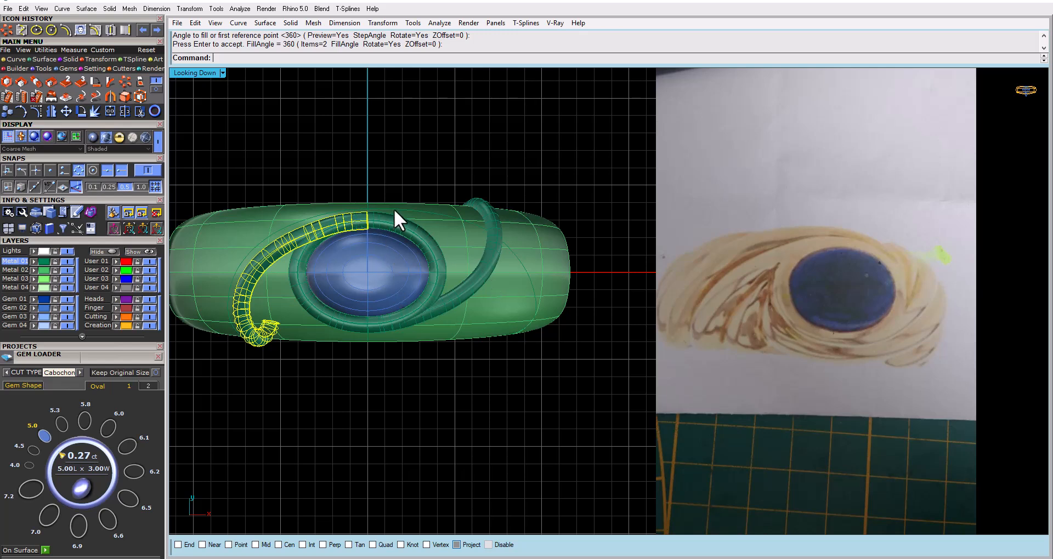
{"action": "key", "text": "Return"}
{"action": "left_click", "coordinate": [396, 225]}
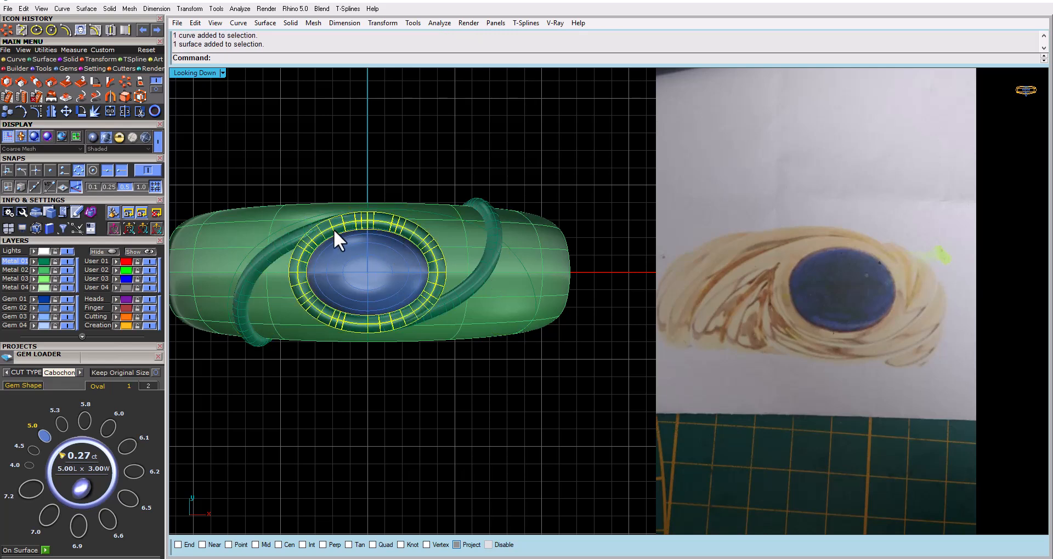
{"action": "left_click", "coordinate": [292, 236]}
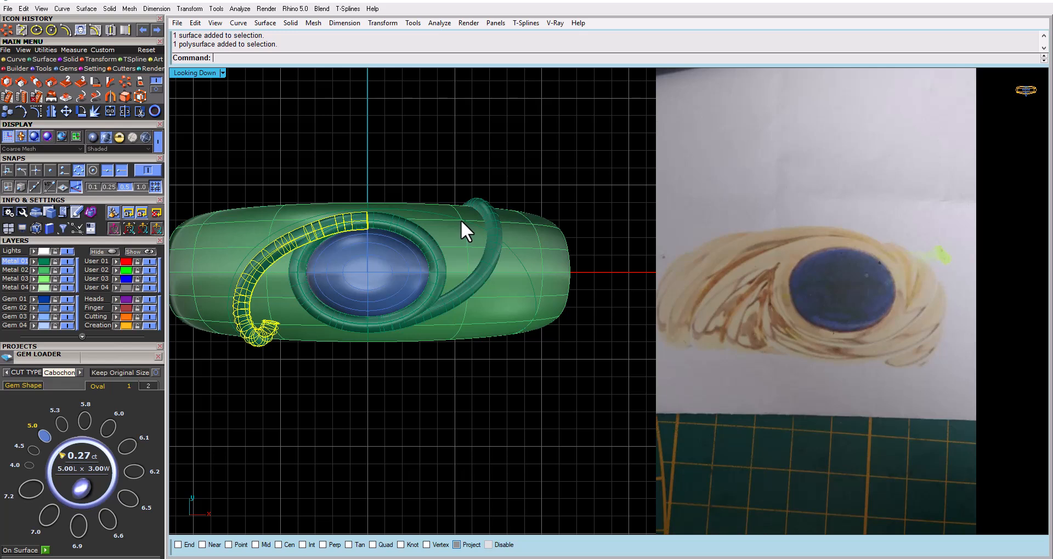
{"action": "left_click", "coordinate": [456, 186]}
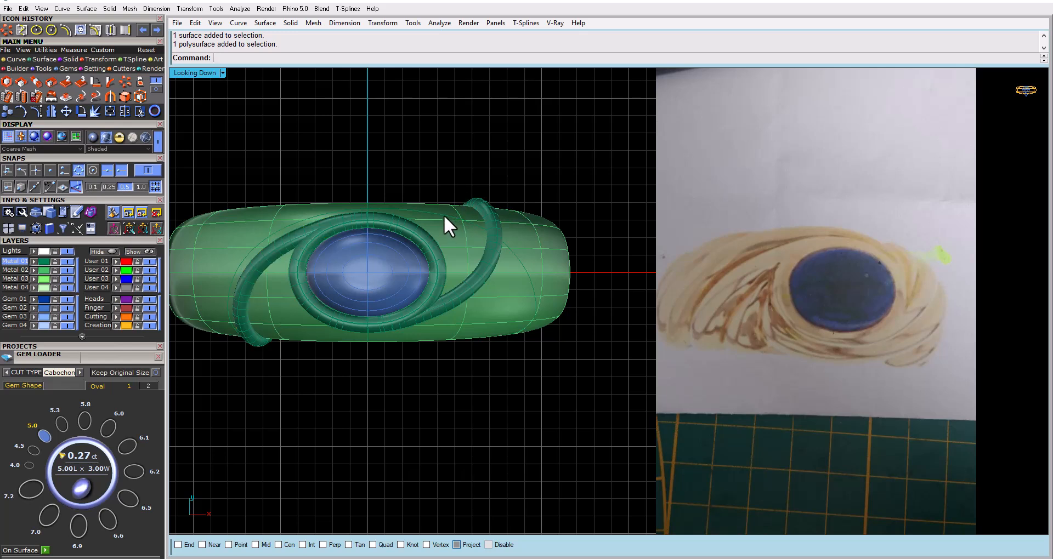
{"action": "right_click_drag", "start_coordinate": [411, 190], "coordinate": [431, 180]}
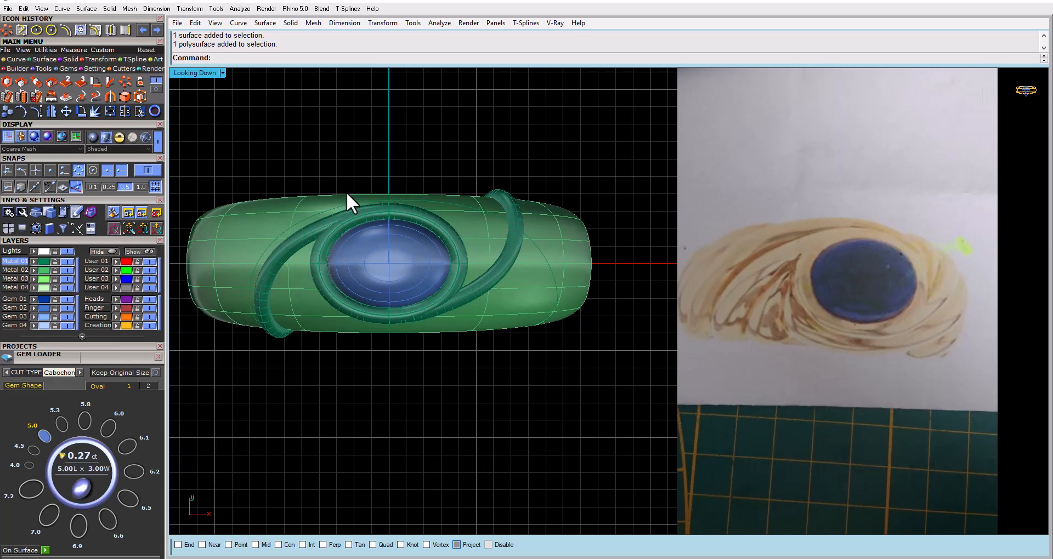
Delete the rotated copy of the swirl pipe on the opposite side of the gem
{"action": "left_click", "coordinate": [515, 258]}
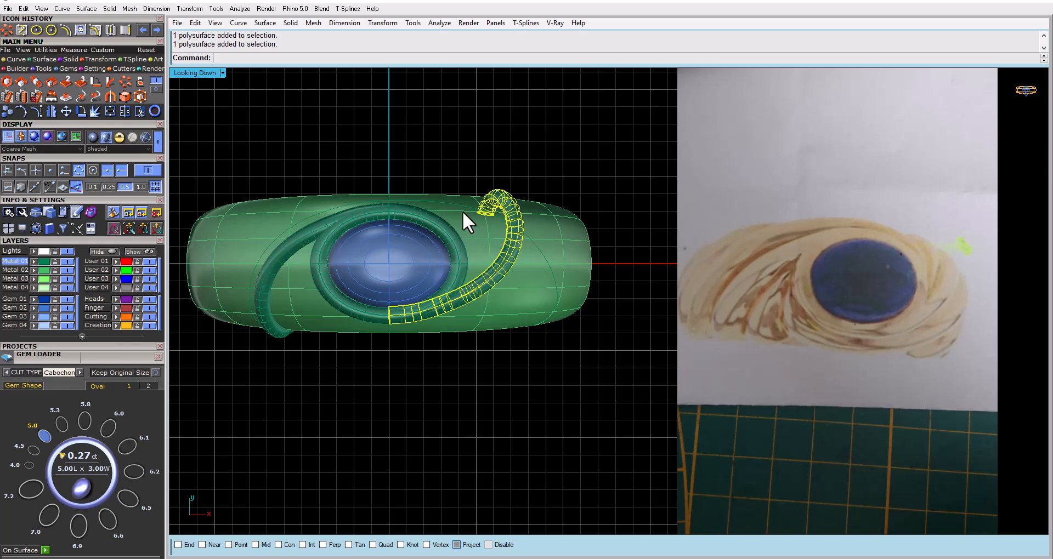
{"action": "left_click", "coordinate": [440, 220]}
{"action": "key", "text": "Delete"}
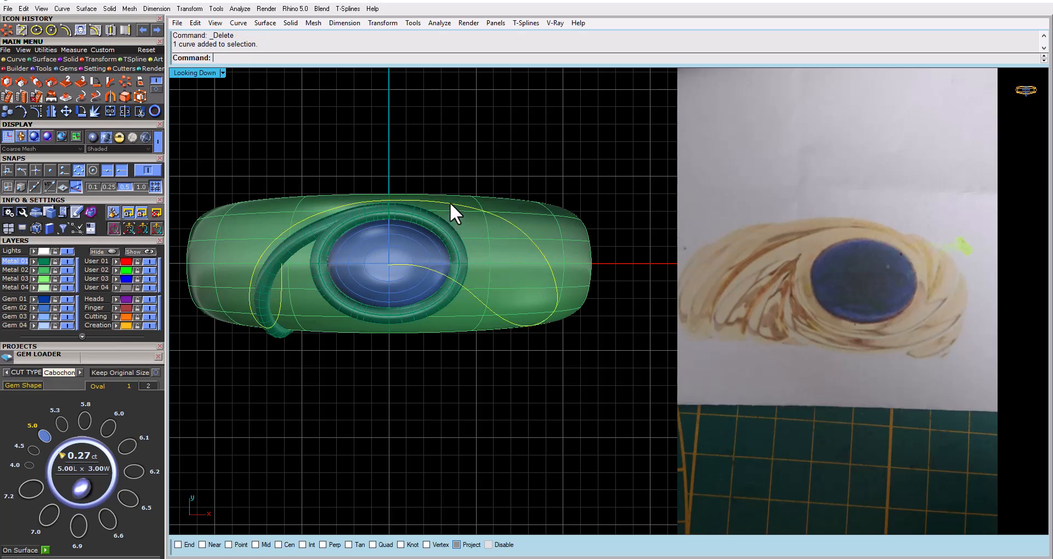
Lock the oval bezel pipe and display the Looking Down view in wireframe
{"action": "left_click", "coordinate": [441, 226]}
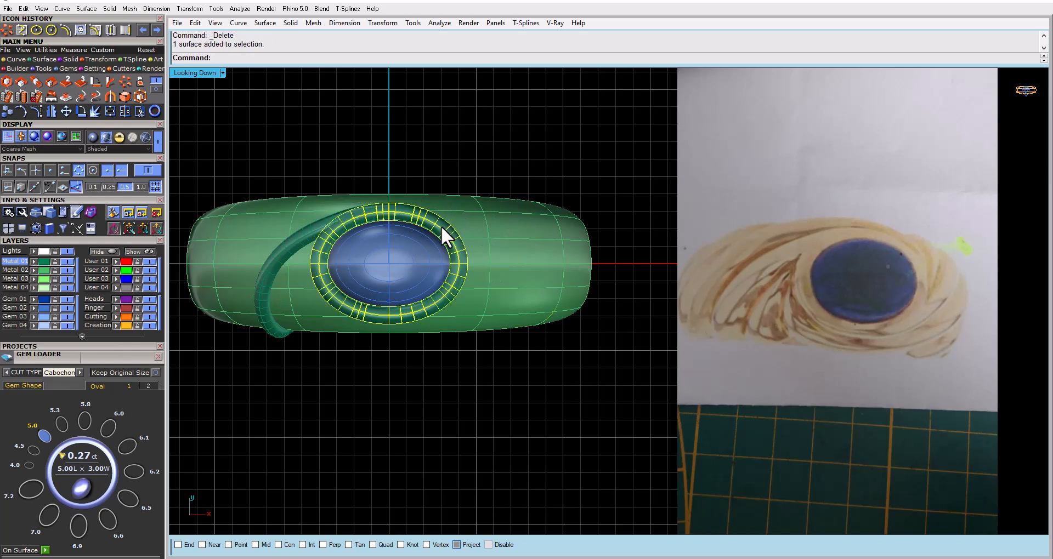
{"action": "key", "text": "ctrl+l"}
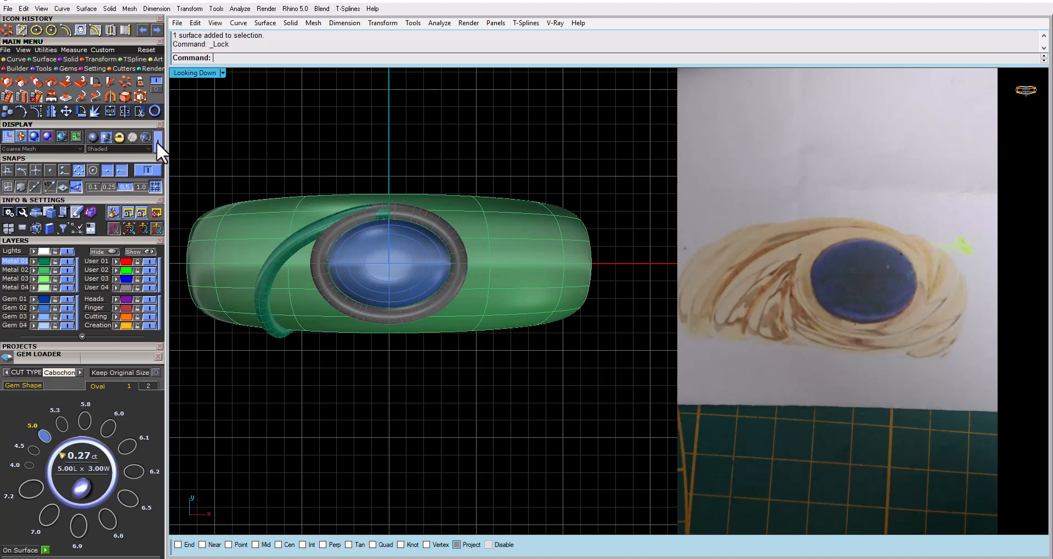
{"action": "left_click", "coordinate": [157, 141]}
Draw a BothSides line centred at 0,0,0 that runs vertically through the bezel and past both band edges
{"action": "left_click", "coordinate": [421, 219]}
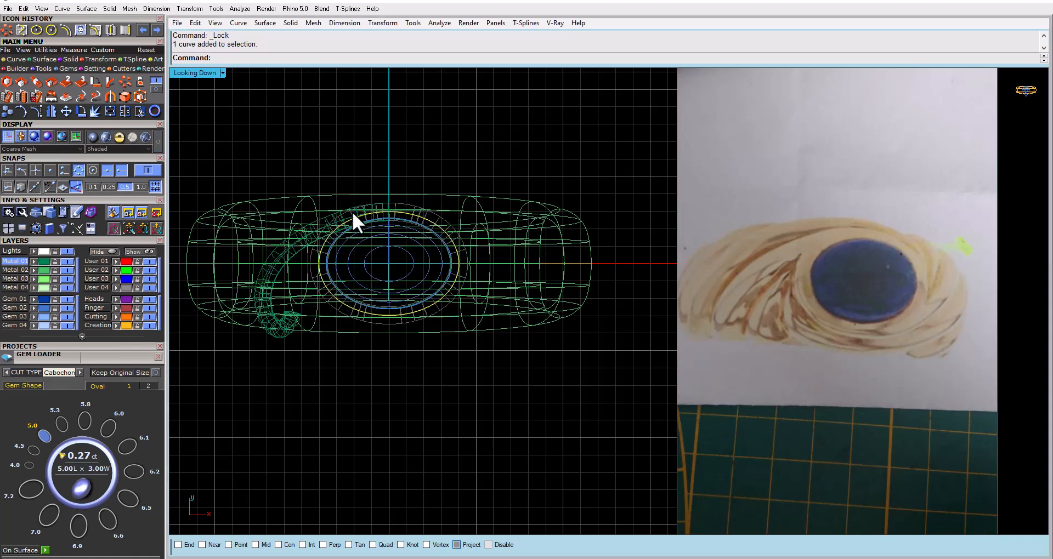
{"action": "left_click", "coordinate": [348, 224]}
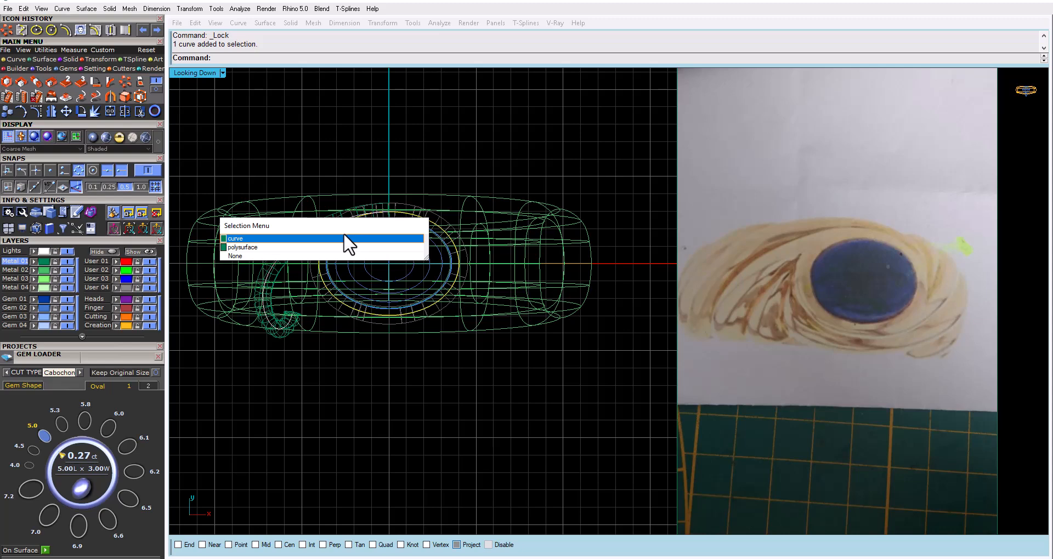
{"action": "left_click", "coordinate": [345, 236]}
{"action": "left_click", "coordinate": [8, 57]}
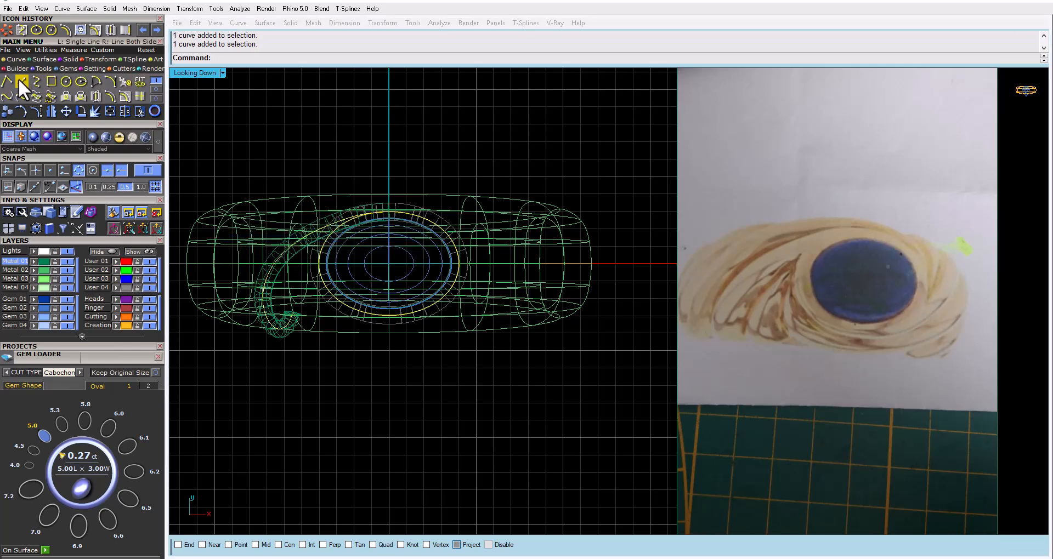
{"action": "left_click", "coordinate": [20, 80]}
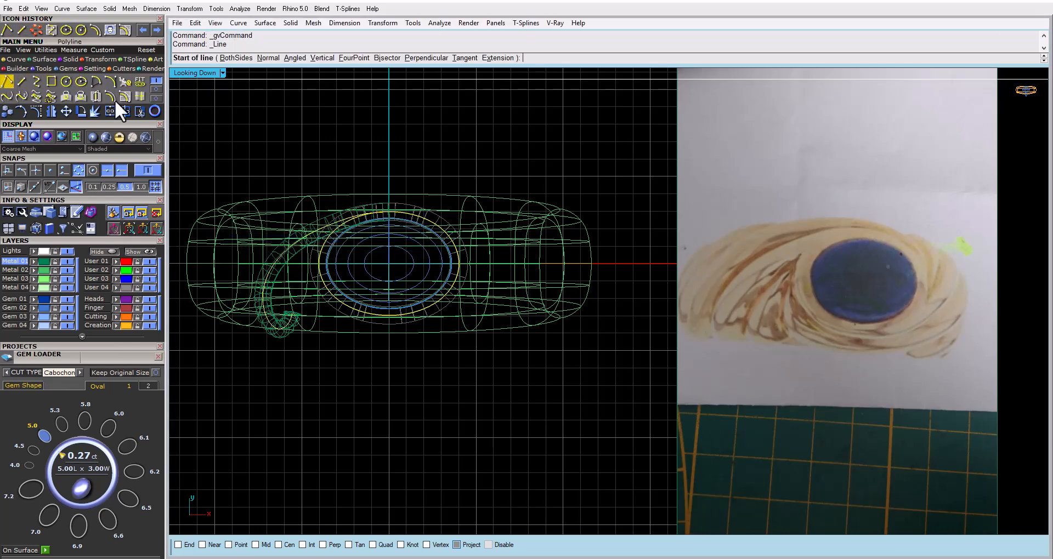
{"action": "left_click", "coordinate": [20, 81]}
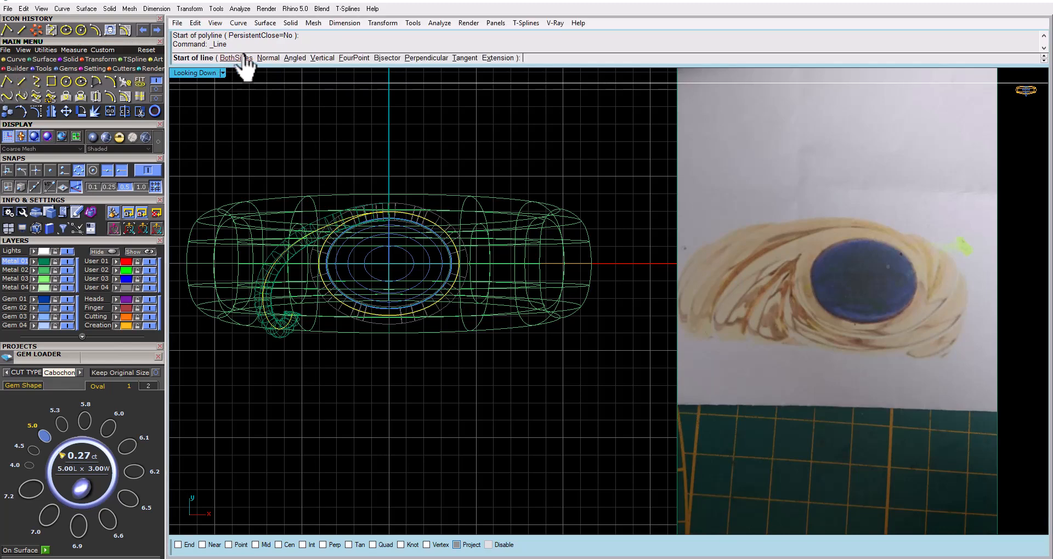
{"action": "left_click", "coordinate": [244, 57]}
{"action": "type", "text": "0,0,0"}
{"action": "key", "text": "Return"}
{"action": "left_click", "coordinate": [398, 131]}
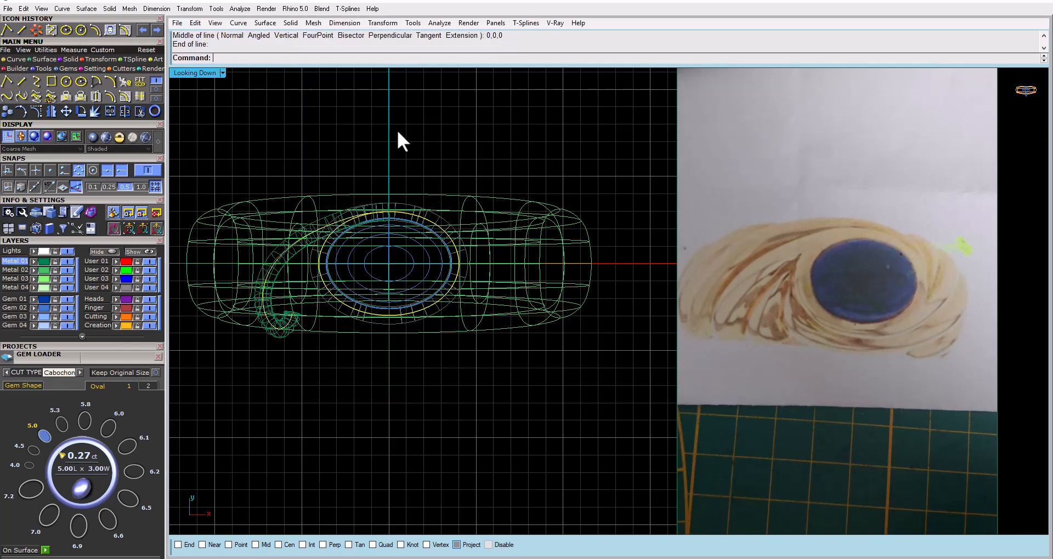
Trim away the half of the bezel's oval curve on the swirl pipe's side with the vertical line, keeping the band whole
{"action": "left_click", "coordinate": [398, 131]}
{"action": "left_click", "coordinate": [136, 111]}
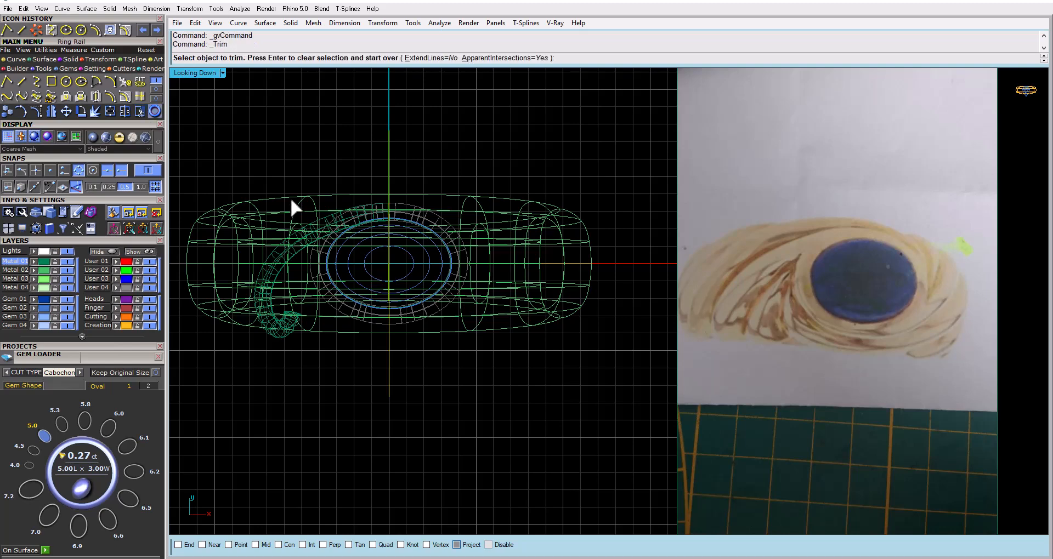
{"action": "scroll", "coordinate": [328, 261], "scroll_direction": "up", "scroll_amount": 3}
{"action": "left_click", "coordinate": [317, 277]}
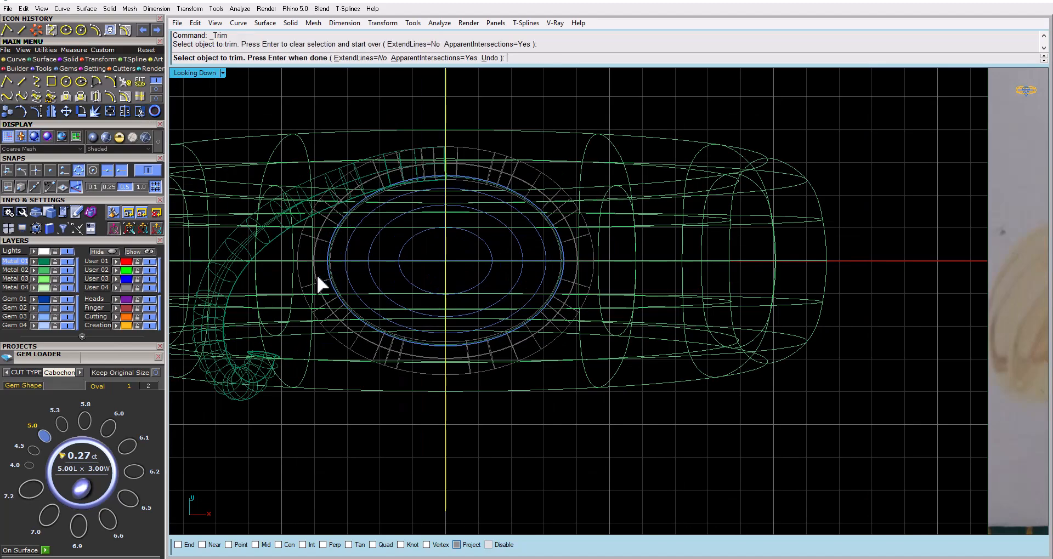
{"action": "left_click", "coordinate": [490, 58]}
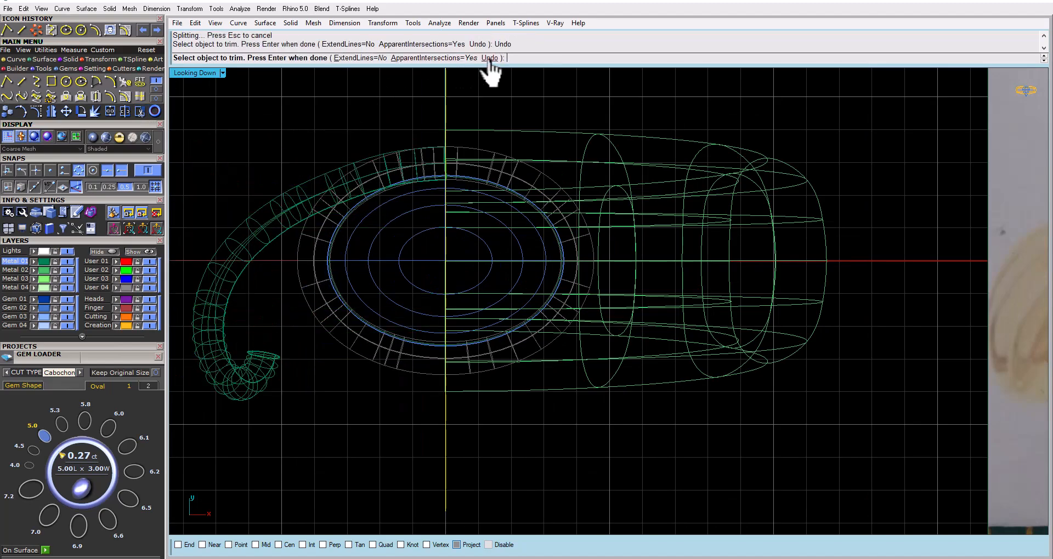
{"action": "left_click", "coordinate": [316, 281]}
{"action": "key", "text": "Return"}
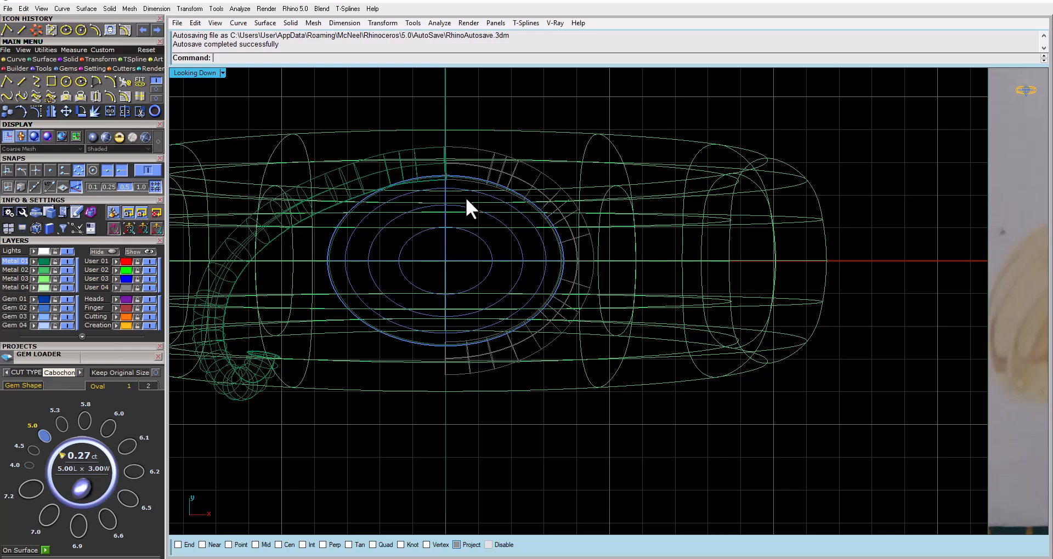
Copy the remaining half of the oval curve, undo the trim, and paste the half curve in place
{"action": "key", "text": "Return"}
{"action": "left_click", "coordinate": [476, 165]}
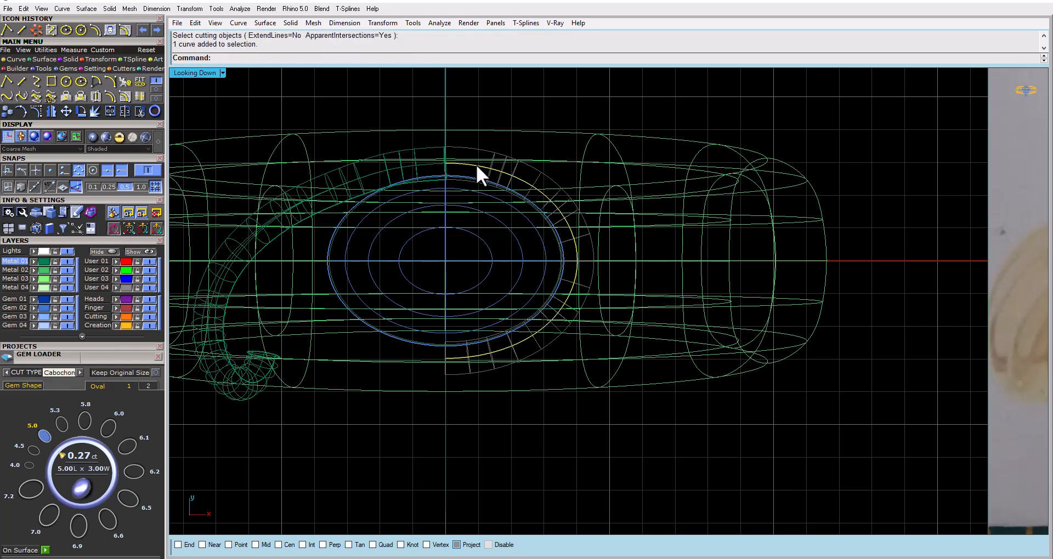
{"action": "key", "text": "ctrl+c"}
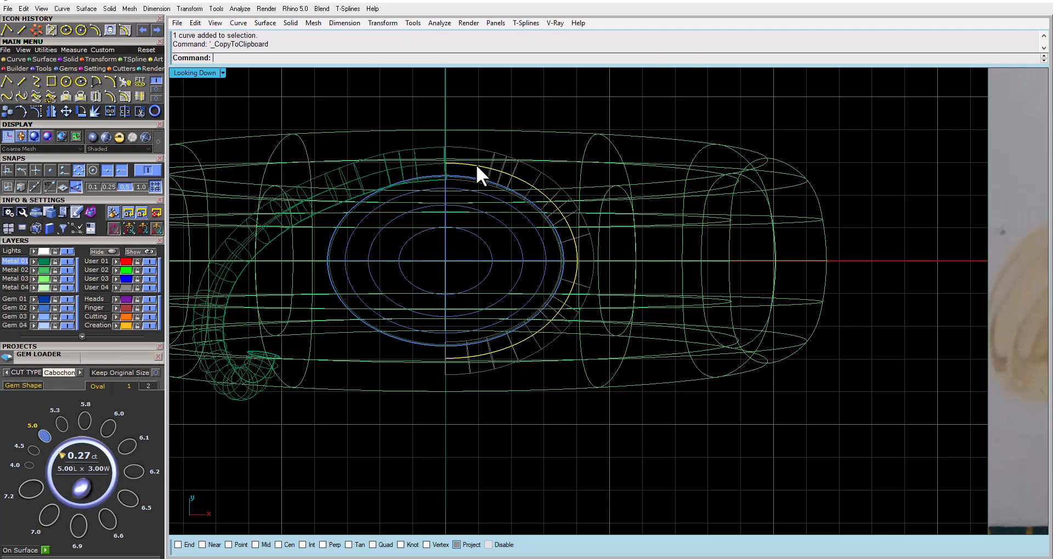
{"action": "key", "text": "ctrl+z"}
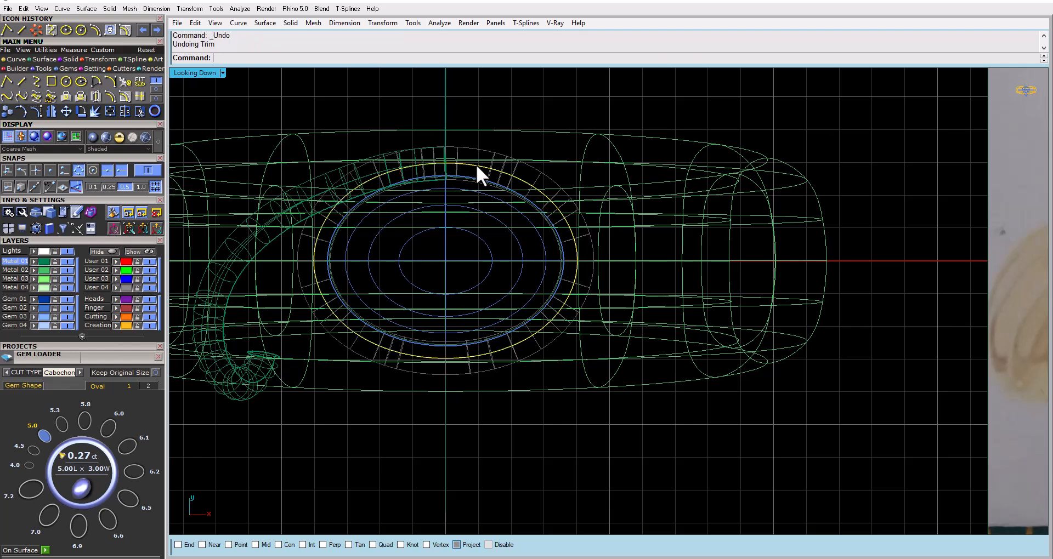
{"action": "key", "text": "ctrl+v"}
Try to join the swirl pipe's centre curve with the pasted half oval curve
{"action": "left_click", "coordinate": [391, 168]}
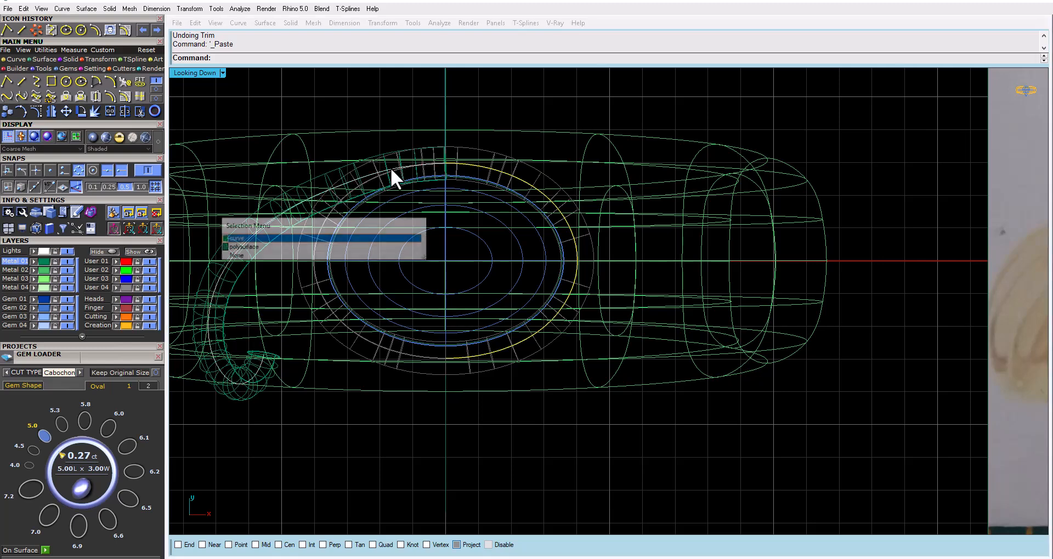
{"action": "left_click", "coordinate": [310, 237]}
{"action": "right_click_drag", "start_coordinate": [447, 242], "coordinate": [493, 243]}
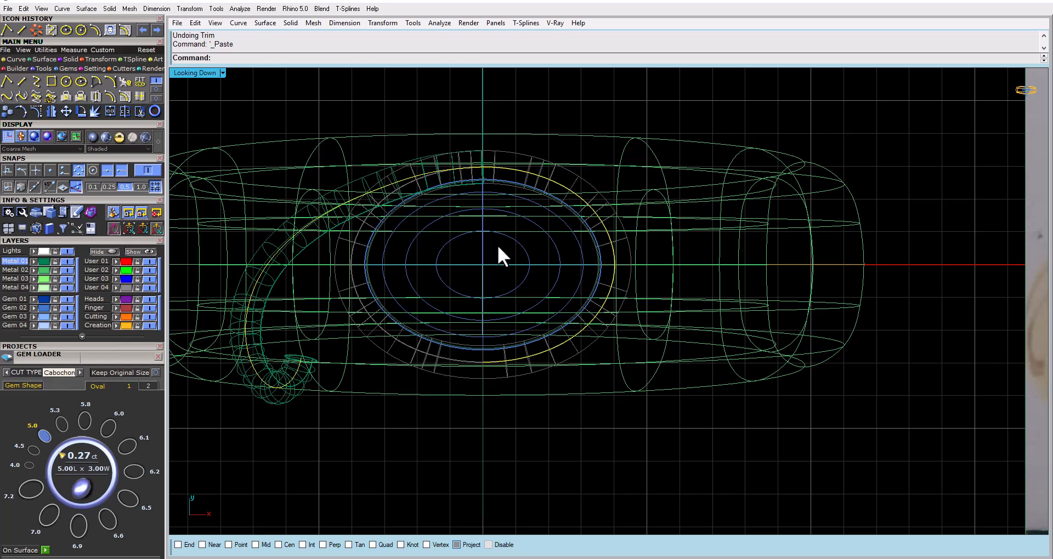
{"action": "key", "text": "ctrl+j"}
Join the swirl curve and the half oval curve where they meet above the gem, agreeing to close the gap between their ends
{"action": "double_click", "coordinate": [208, 75]}
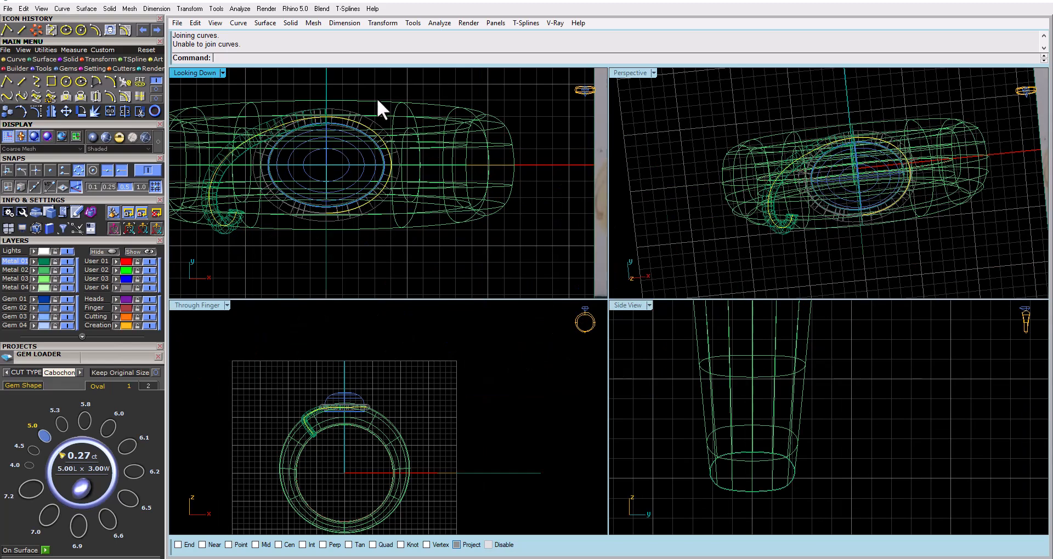
{"action": "scroll", "coordinate": [329, 118], "scroll_direction": "up", "scroll_amount": 5}
{"action": "scroll", "coordinate": [364, 114], "scroll_direction": "up", "scroll_amount": 9}
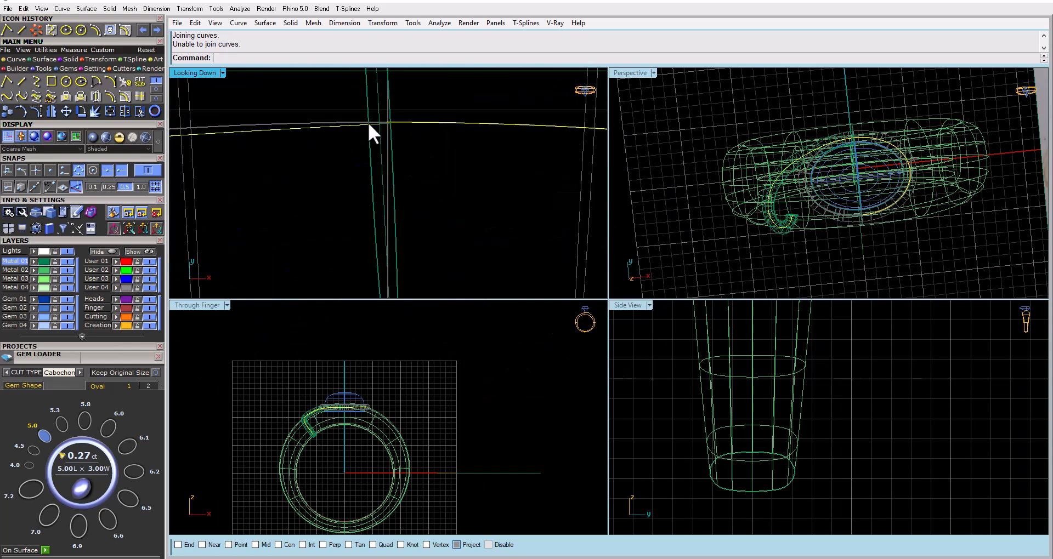
{"action": "left_click", "coordinate": [395, 138]}
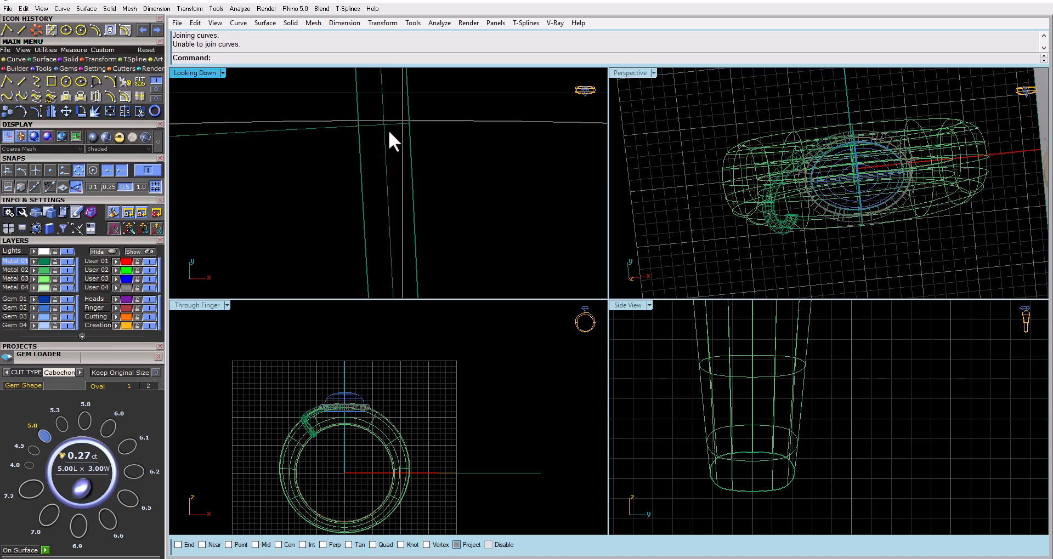
{"action": "key", "text": "ctrl+j"}
{"action": "left_click", "coordinate": [380, 131]}
{"action": "left_click", "coordinate": [325, 239]}
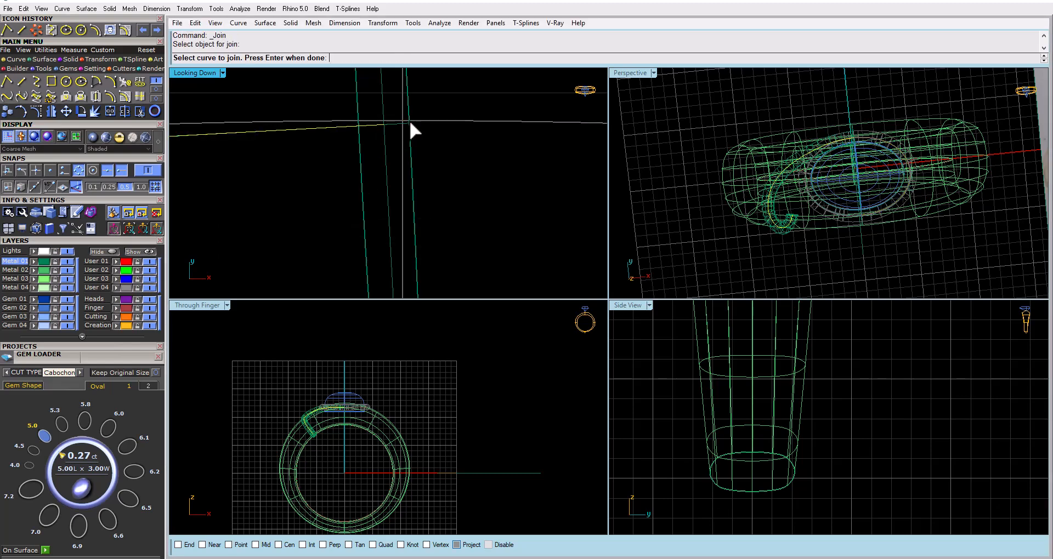
{"action": "left_click", "coordinate": [419, 119]}
{"action": "left_click", "coordinate": [310, 237]}
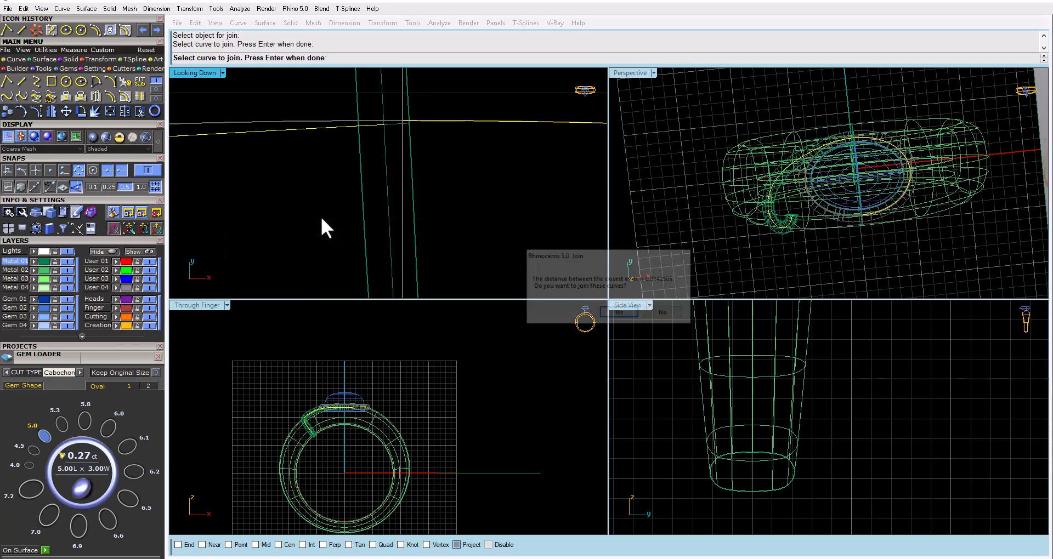
{"action": "left_click", "coordinate": [630, 311]}
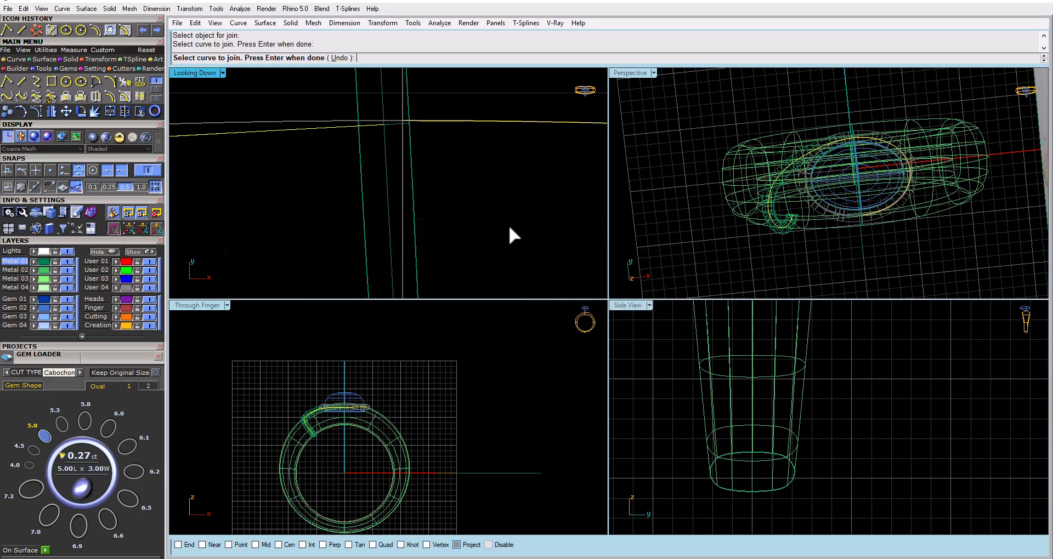
Rebuild the joined swirl curve with a point count of 20 and degree 3, deleting the input
{"action": "left_click", "coordinate": [385, 121]}
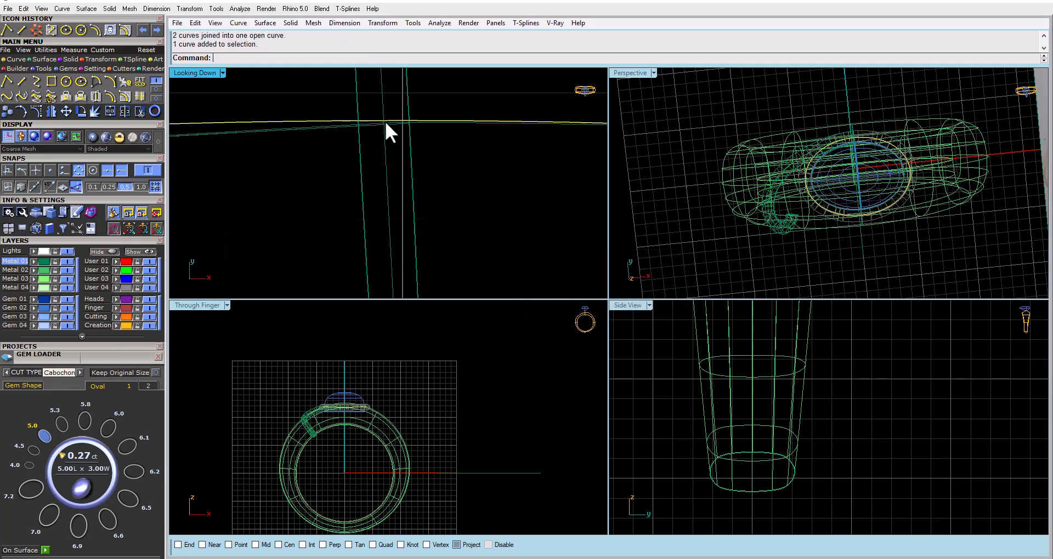
{"action": "scroll", "coordinate": [383, 125], "scroll_direction": "up", "scroll_amount": 2}
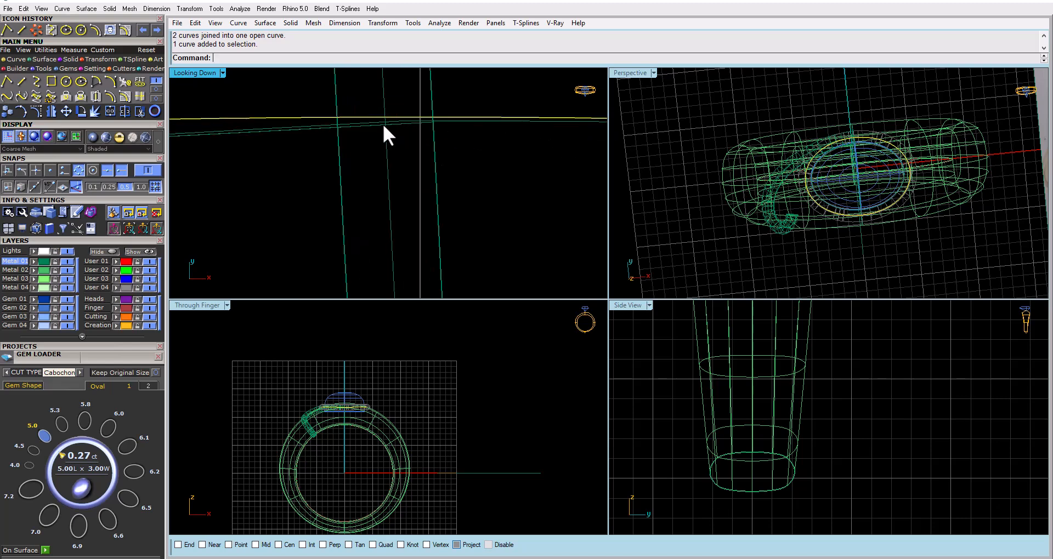
{"action": "left_click", "coordinate": [399, 121], "text": "shift"}
{"action": "type", "text": "Rebuild"}
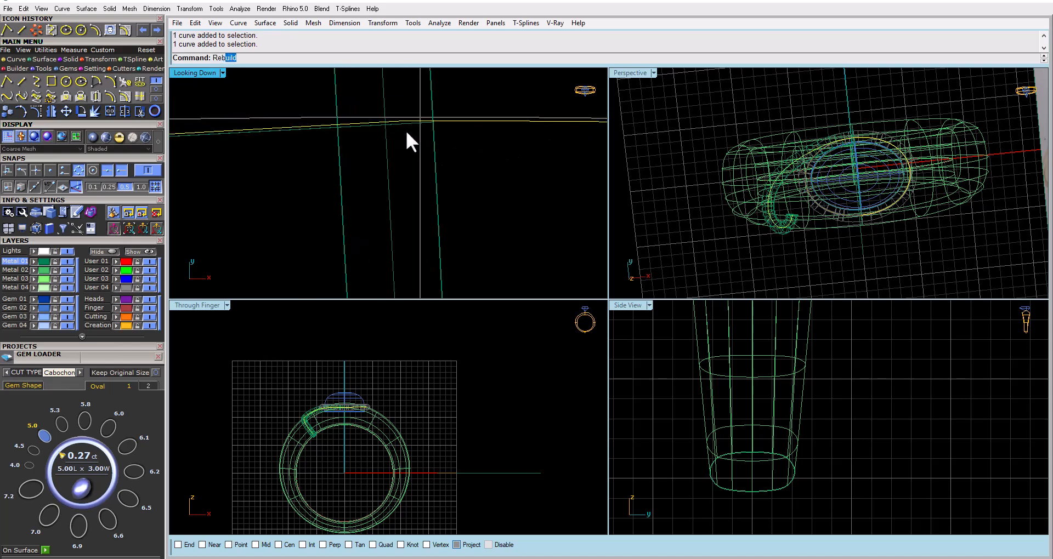
{"action": "key", "text": "Return"}
{"action": "double_click", "coordinate": [699, 184]}
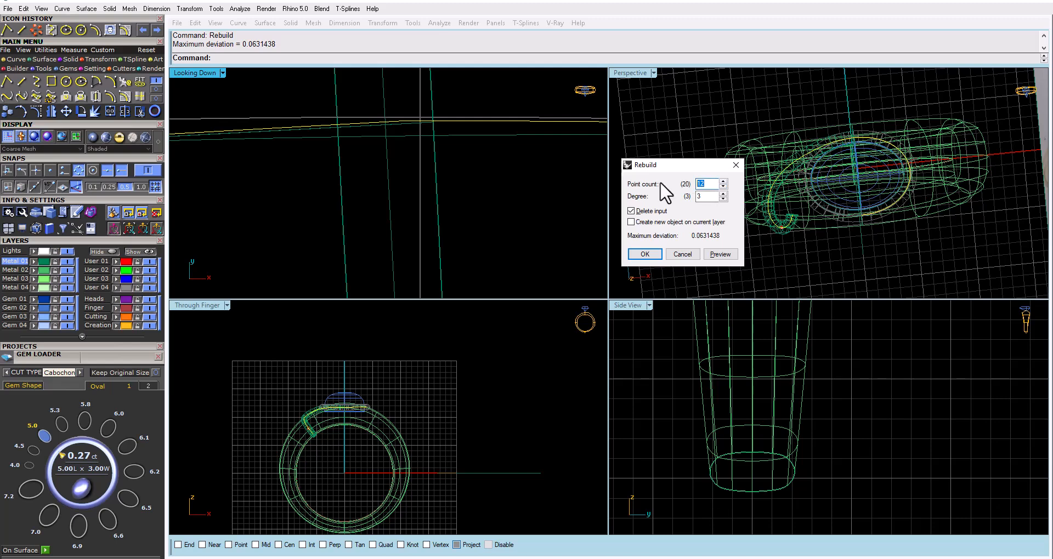
{"action": "type", "text": "20"}
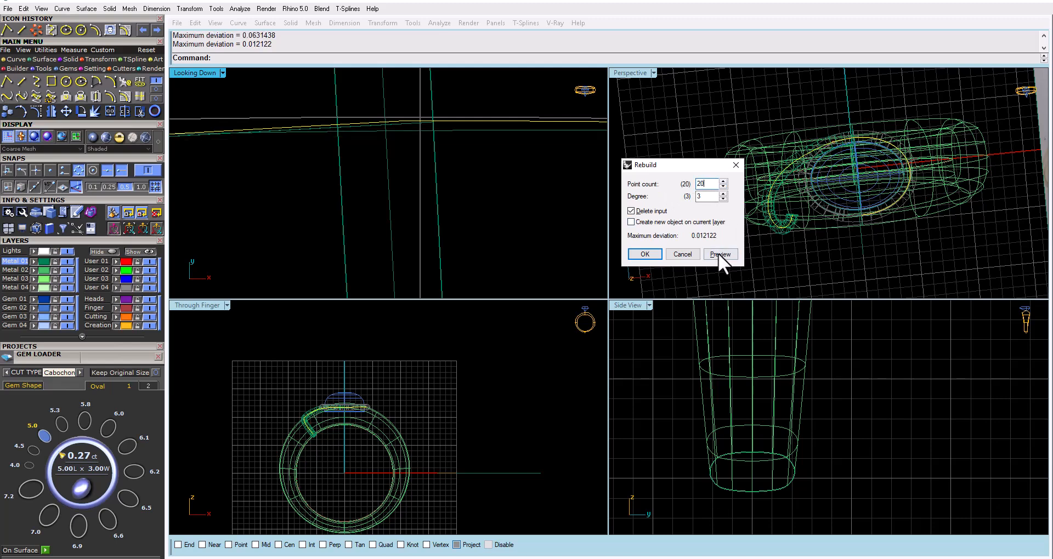
{"action": "left_click", "coordinate": [718, 254]}
{"action": "scroll", "coordinate": [384, 133], "scroll_direction": "up", "scroll_amount": 10}
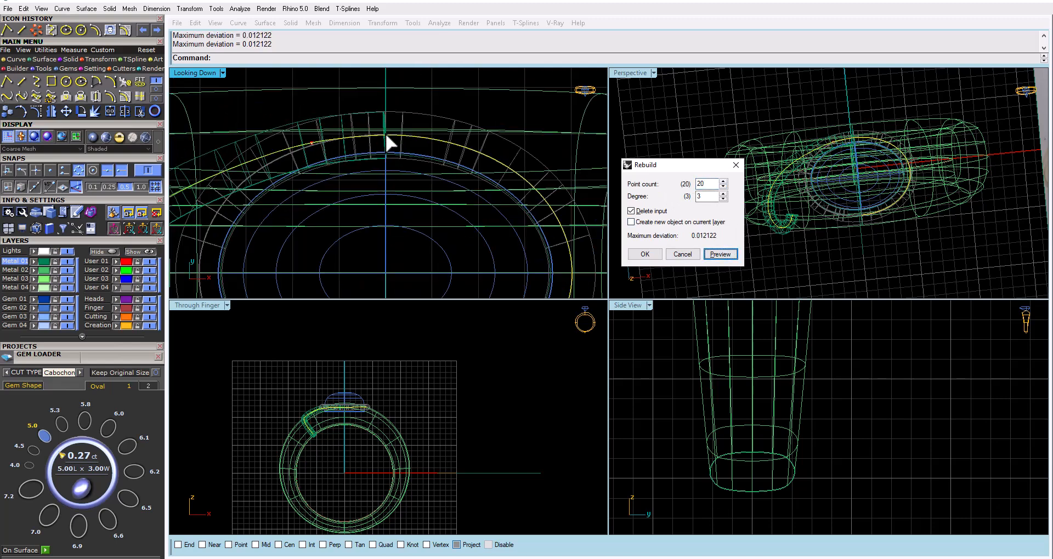
{"action": "left_click", "coordinate": [645, 252]}
Shade the Looking Down view and offset the rebuilt swirl curve outward by 1.1 on the band surface
{"action": "double_click", "coordinate": [639, 71]}
{"action": "right_click_drag", "start_coordinate": [588, 256], "coordinate": [485, 211]}
{"action": "double_click", "coordinate": [184, 73]}
{"action": "double_click", "coordinate": [183, 74]}
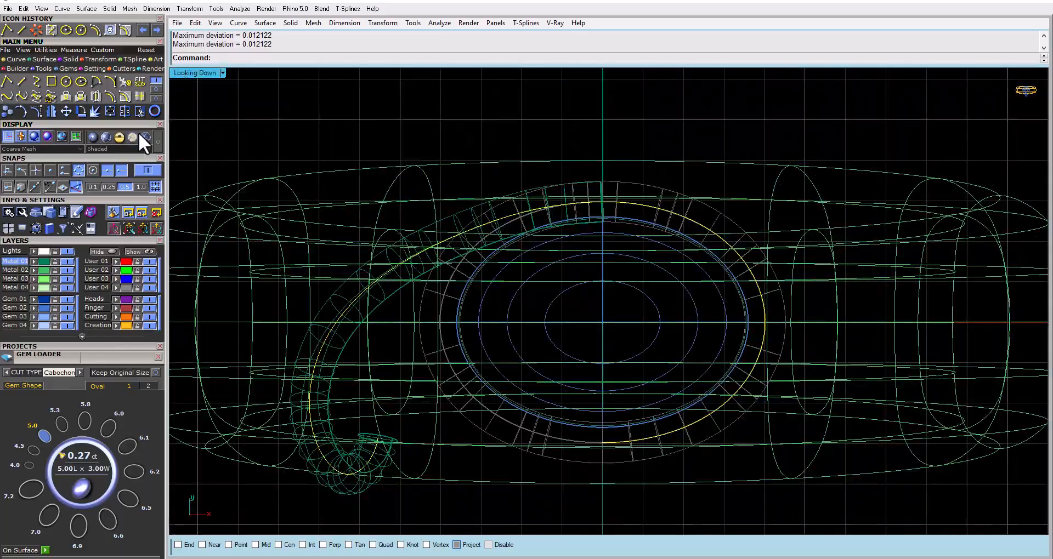
{"action": "left_click", "coordinate": [107, 138]}
{"action": "scroll", "coordinate": [565, 205], "scroll_direction": "down", "scroll_amount": 3}
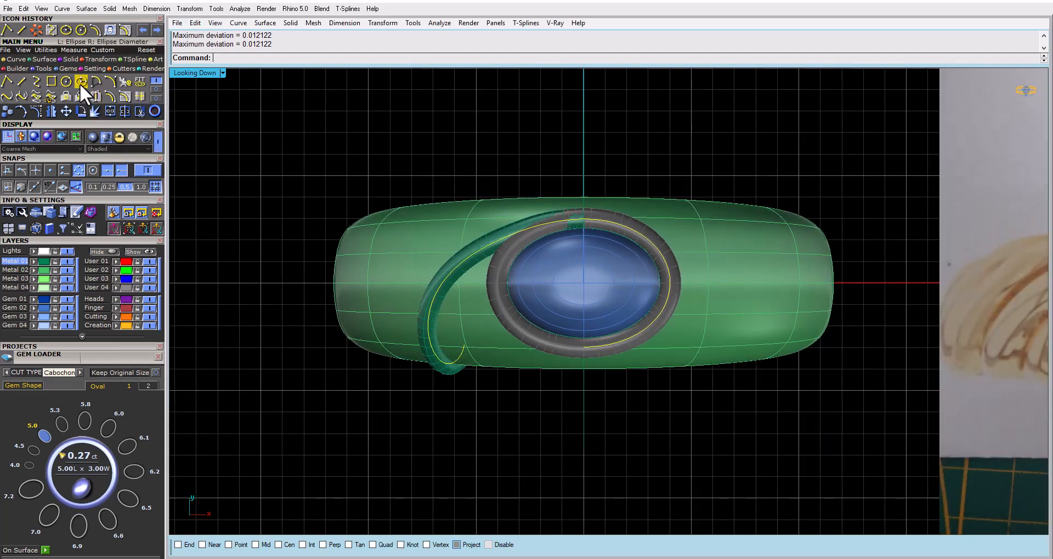
{"action": "left_click", "coordinate": [116, 94]}
{"action": "left_click", "coordinate": [505, 215]}
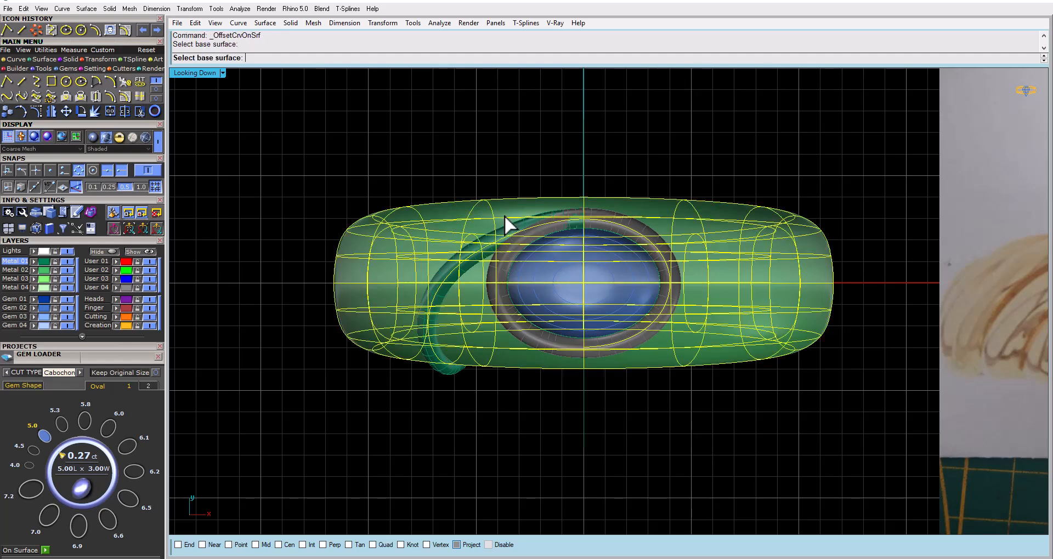
{"action": "left_click", "coordinate": [297, 58]}
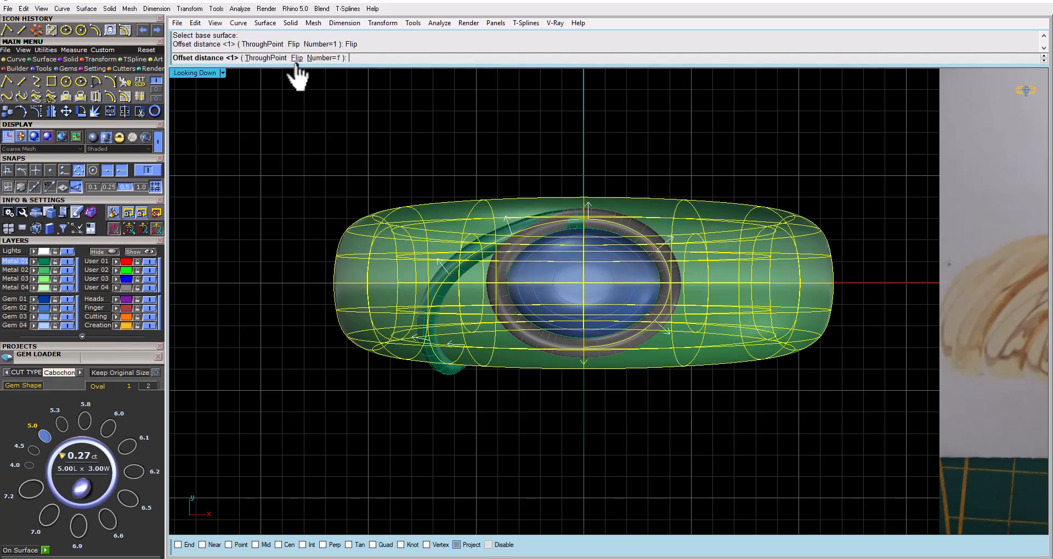
{"action": "type", "text": "1.1"}
{"action": "key", "text": "Return"}
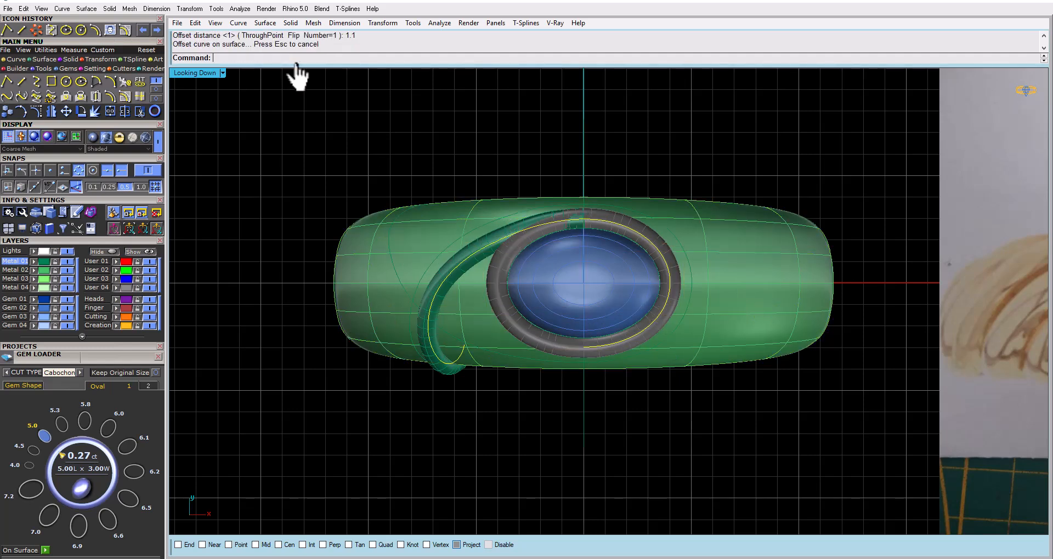
Polar array the swirl pipe around 0,0,0 with 2 items over a 360-degree fill angle
{"action": "left_click", "coordinate": [614, 205]}
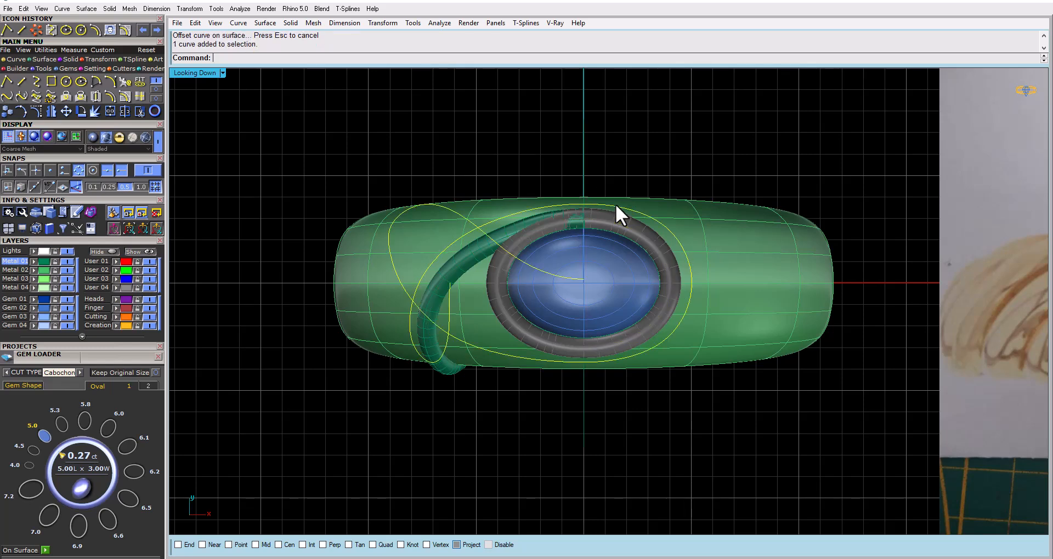
{"action": "left_click", "coordinate": [514, 220]}
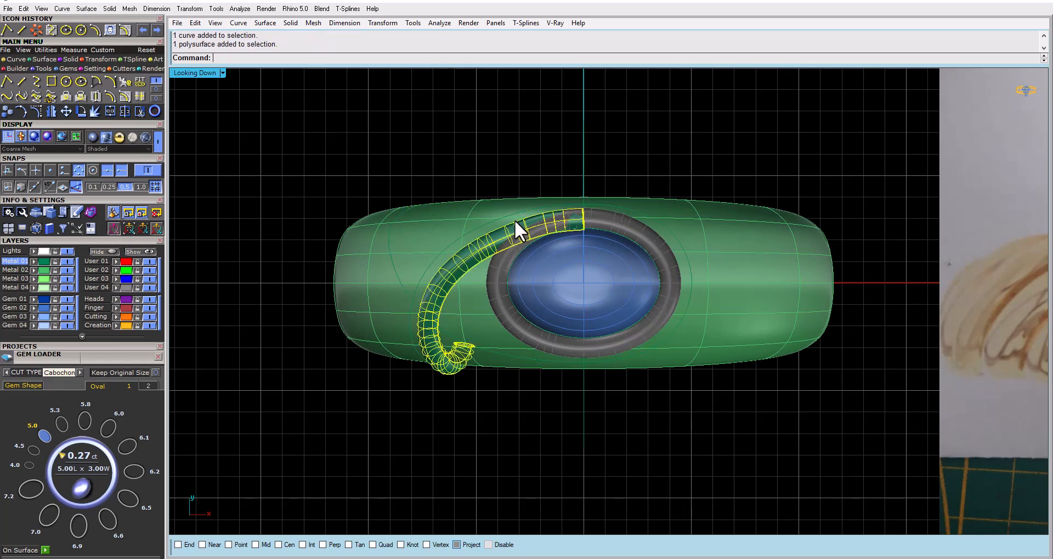
{"action": "left_click", "coordinate": [105, 58]}
{"action": "left_click", "coordinate": [125, 82]}
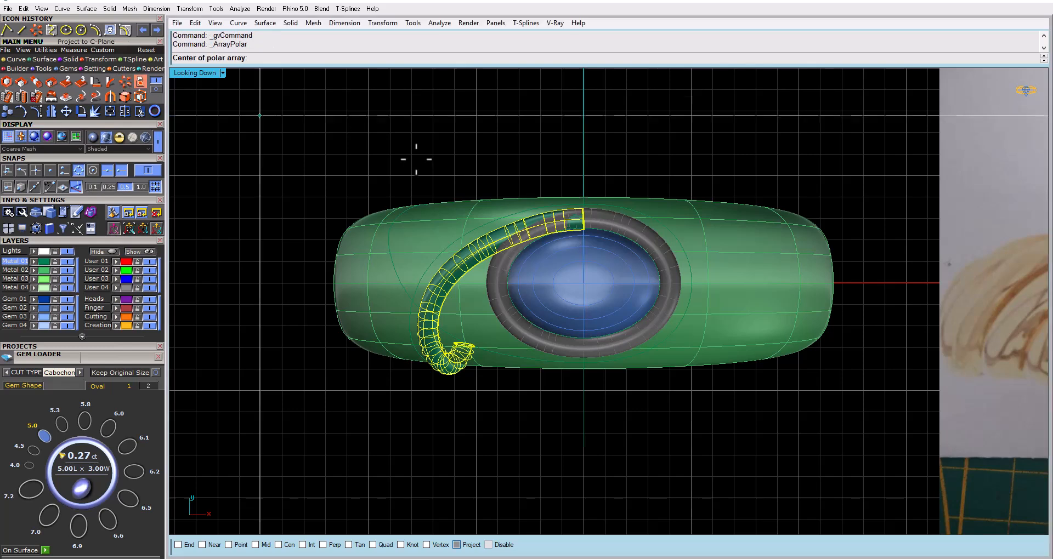
{"action": "right_click_drag", "start_coordinate": [455, 169], "coordinate": [489, 165]}
{"action": "type", "text": "0"}
{"action": "key", "text": "Return"}
{"action": "key", "text": "Return"}
{"action": "key", "text": "Return"}
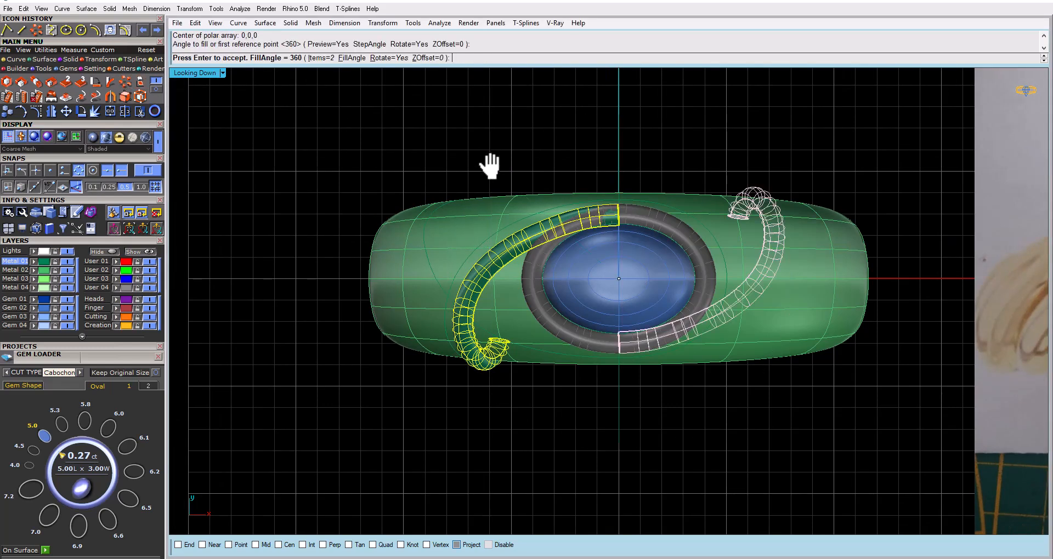
{"action": "key", "text": "Return"}
Lock the arrayed copy of the swirl pipe on the opposite side of the gem
{"action": "left_click", "coordinate": [678, 207]}
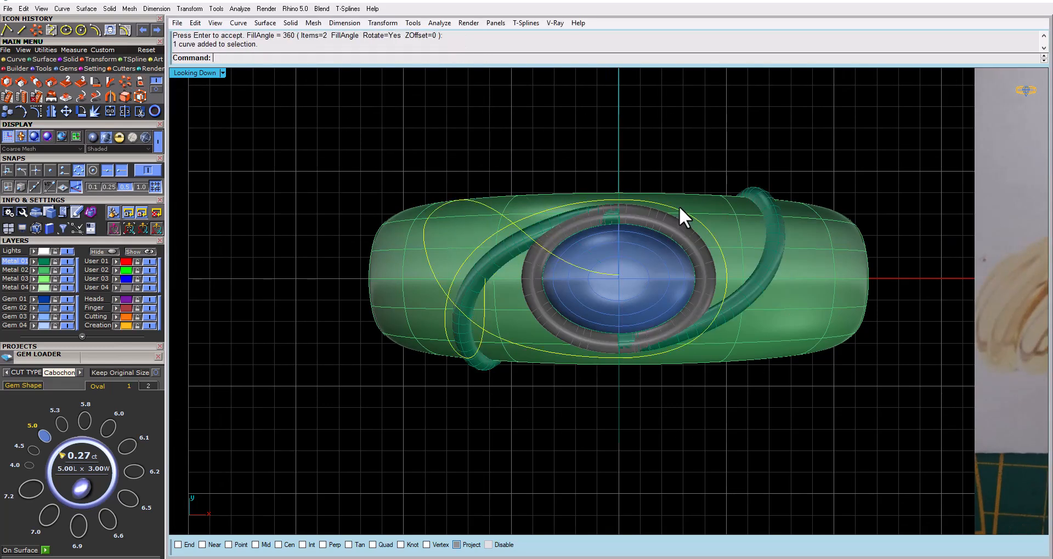
{"action": "left_click", "coordinate": [732, 307]}
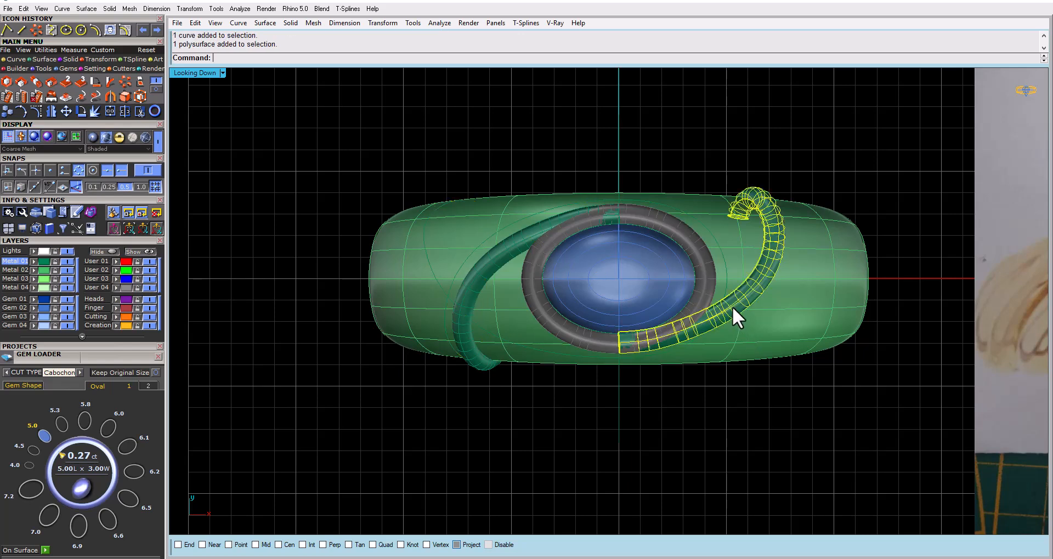
{"action": "key", "text": "ctrl+l"}
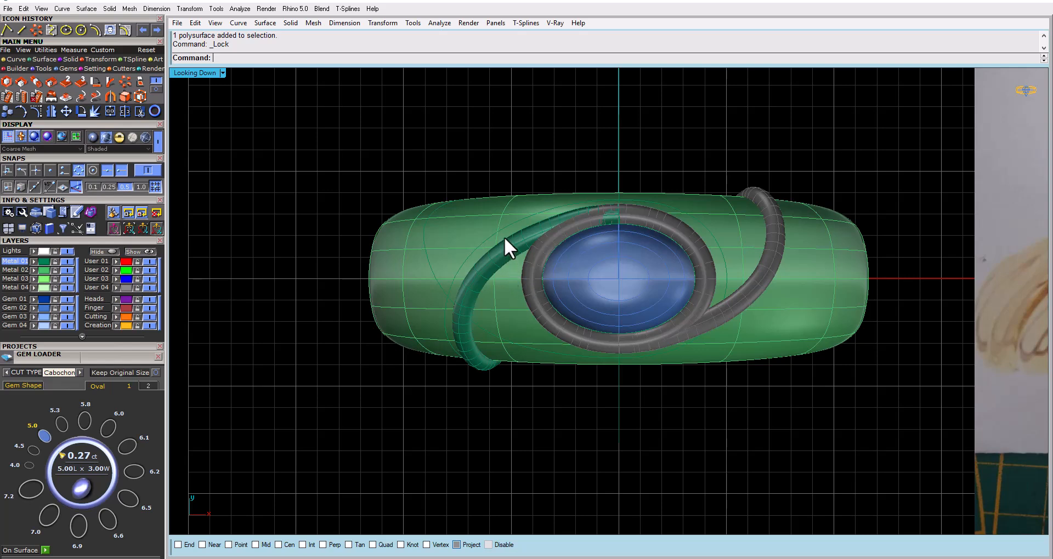
Try hiding the original swirl pipe, and undo the hide
{"action": "left_click", "coordinate": [461, 329]}
{"action": "key", "text": "Escape"}
{"action": "left_click", "coordinate": [465, 298]}
{"action": "key", "text": "ctrl+h"}
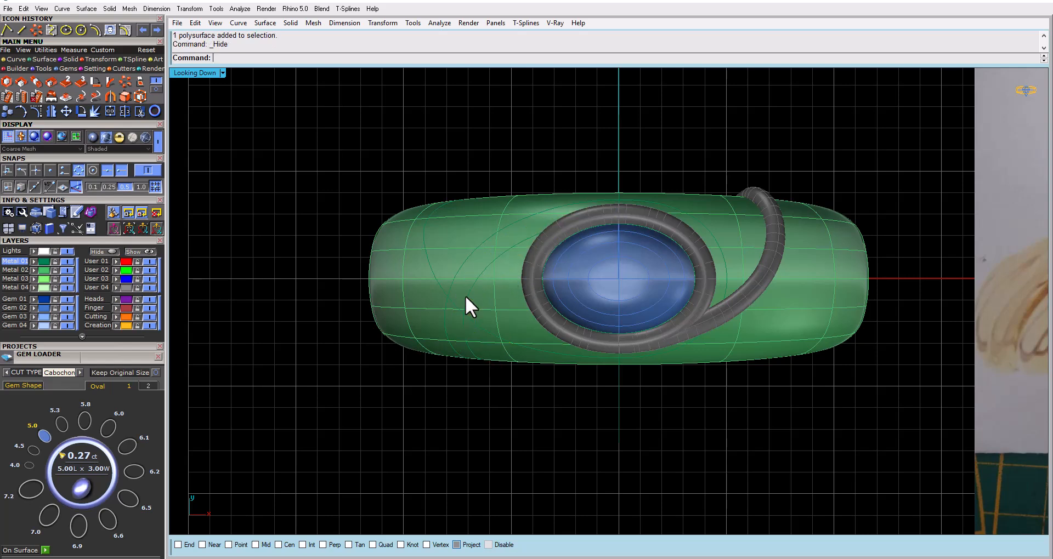
{"action": "key", "text": "ctrl+z"}
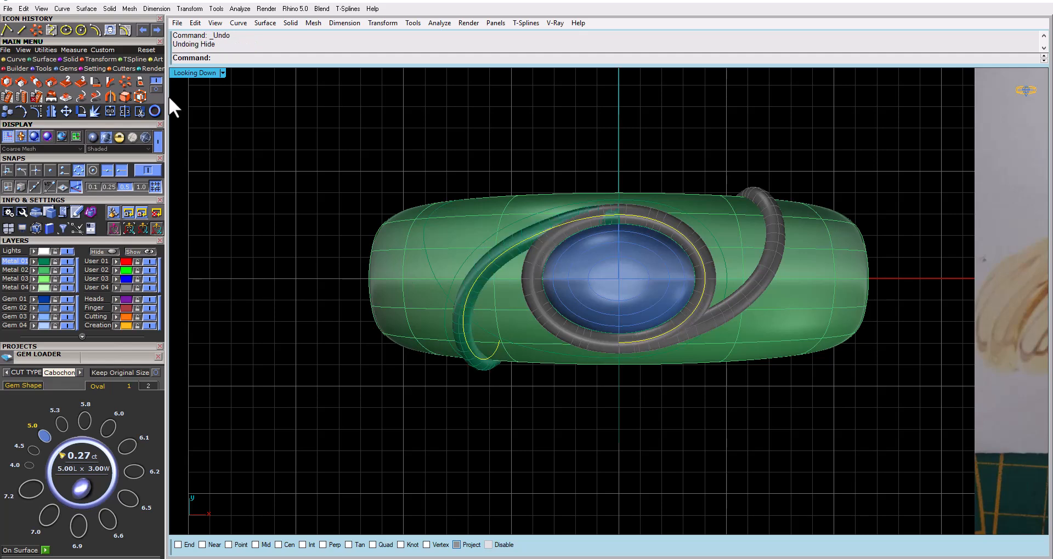
Polar array the rebuilt swirl curve around 0,0,0 with 2 items over a 360-degree fill angle
{"action": "left_click", "coordinate": [126, 83]}
{"action": "key", "text": "Return"}
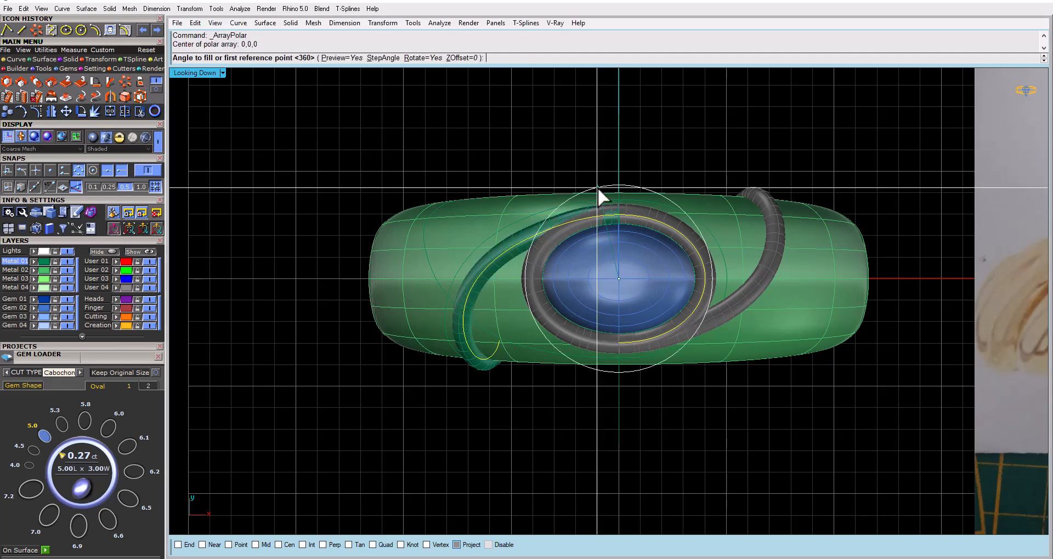
{"action": "key", "text": "Return"}
{"action": "key", "text": "Return"}
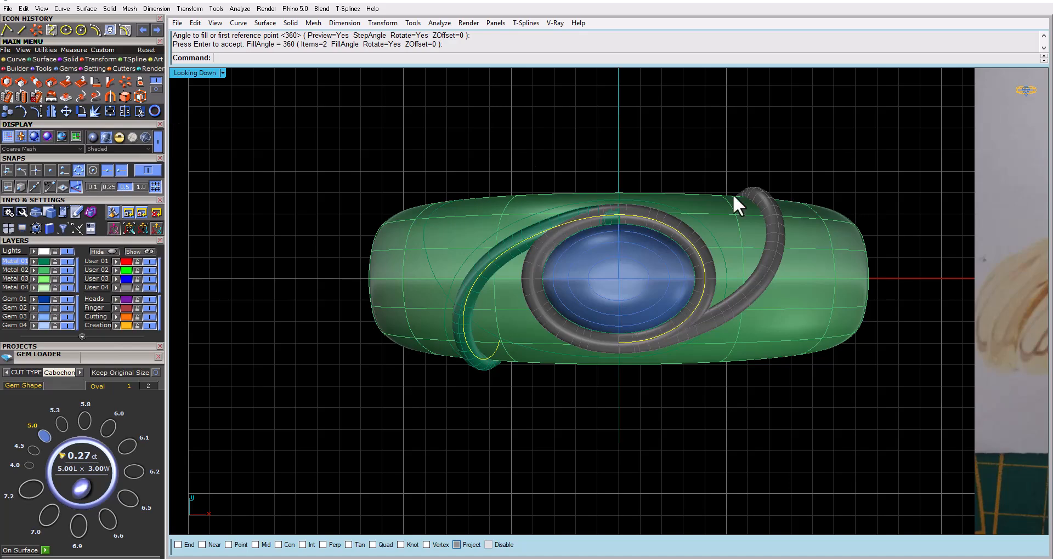
Examine in wireframe how closely the arrayed swirl curve follows the locked pipe and the opposite end of the bezel
{"action": "left_click", "coordinate": [159, 141]}
{"action": "scroll", "coordinate": [741, 292], "scroll_direction": "up", "scroll_amount": 8}
{"action": "scroll", "coordinate": [741, 292], "scroll_direction": "up", "scroll_amount": 2}
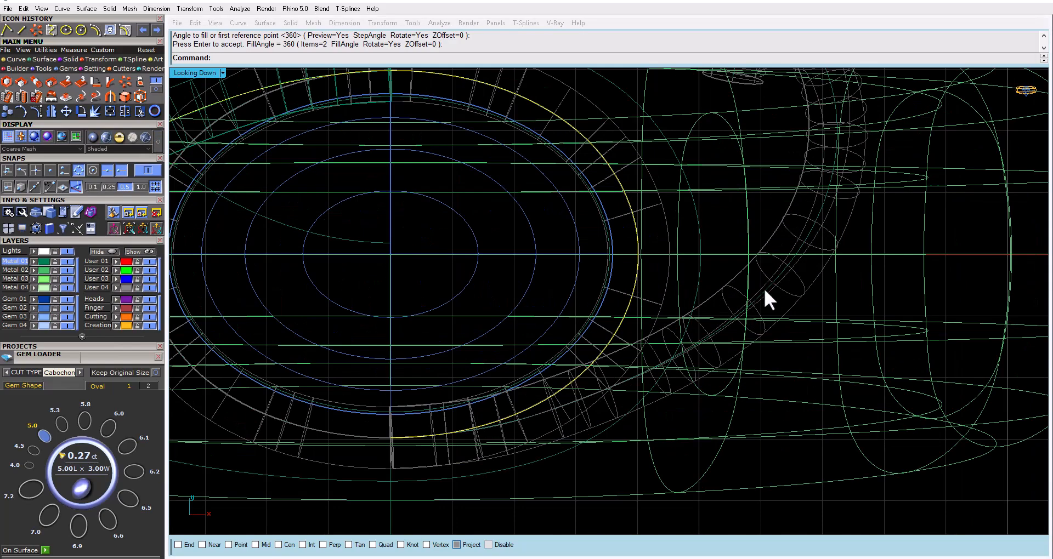
{"action": "left_click", "coordinate": [762, 285]}
{"action": "right_click_drag", "start_coordinate": [743, 315], "coordinate": [743, 256]}
{"action": "scroll", "coordinate": [744, 255], "scroll_direction": "up", "scroll_amount": 3}
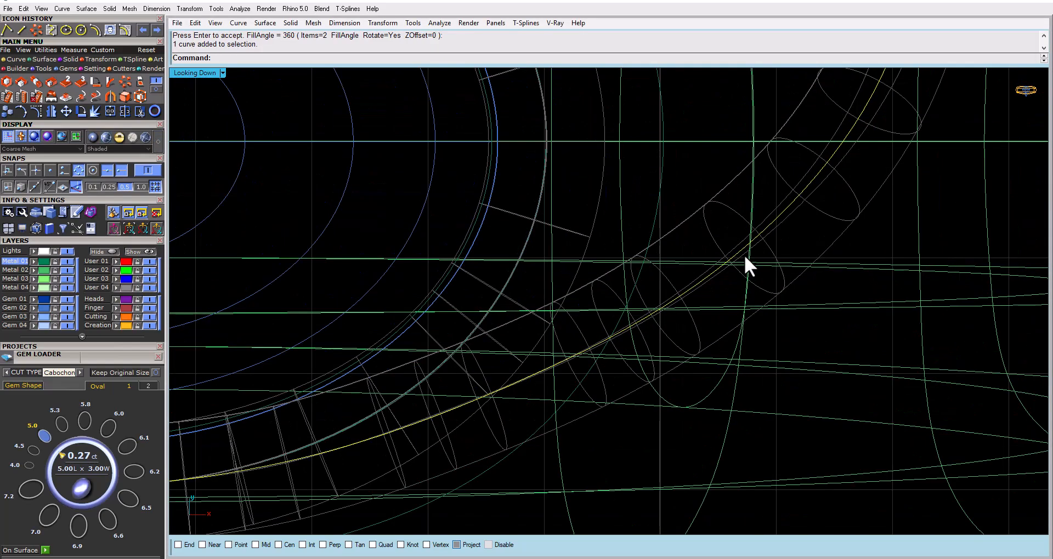
{"action": "scroll", "coordinate": [745, 253], "scroll_direction": "down", "scroll_amount": 4}
{"action": "scroll", "coordinate": [744, 253], "scroll_direction": "up", "scroll_amount": 2}
{"action": "scroll", "coordinate": [745, 253], "scroll_direction": "up", "scroll_amount": 2}
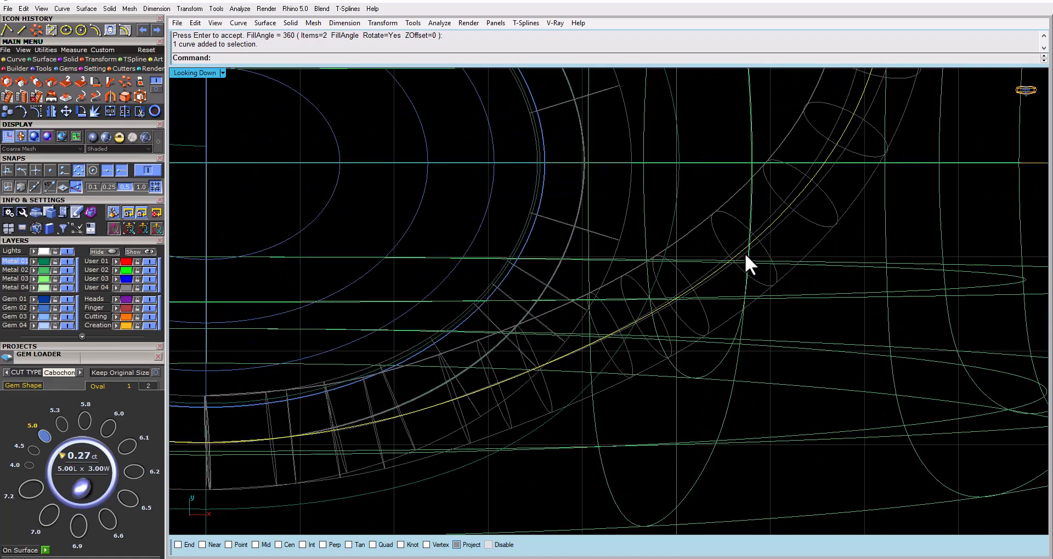
{"action": "scroll", "coordinate": [749, 258], "scroll_direction": "down", "scroll_amount": 6}
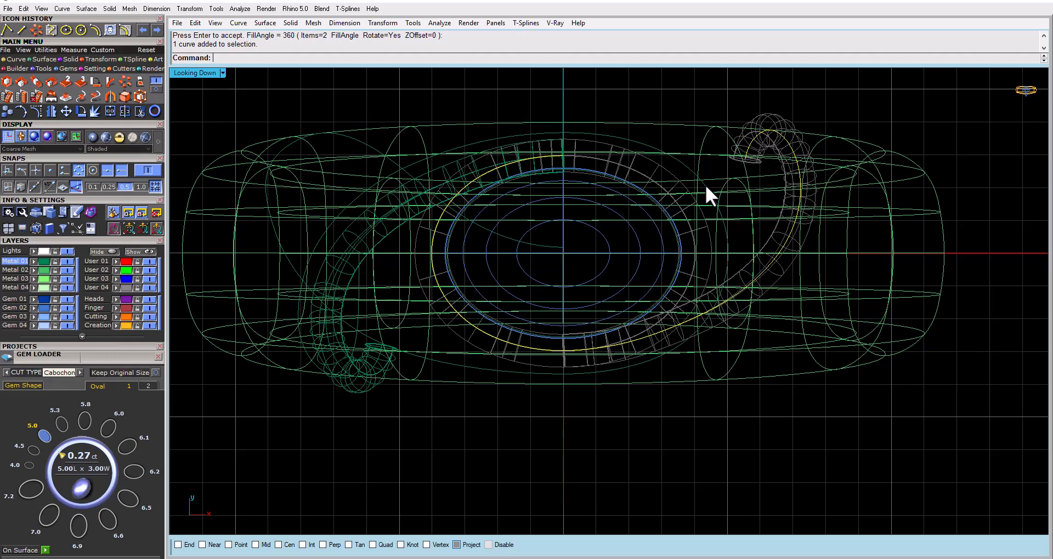
{"action": "key", "text": "Return"}
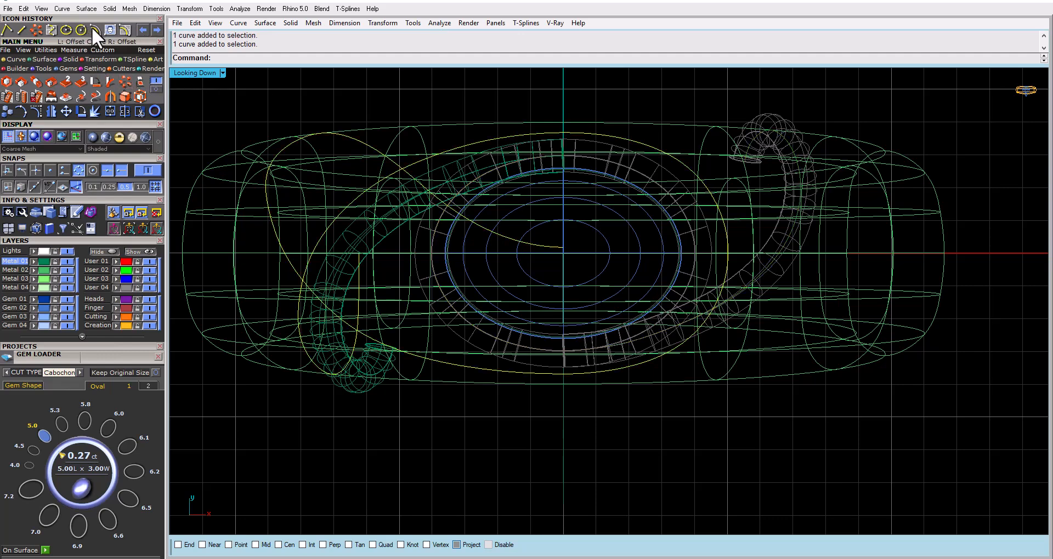
Trim the overlapping end off the offset swirl curve, using the arrayed swirl curve as the cutting object
{"action": "left_click", "coordinate": [126, 26]}
{"action": "double_click", "coordinate": [195, 71]}
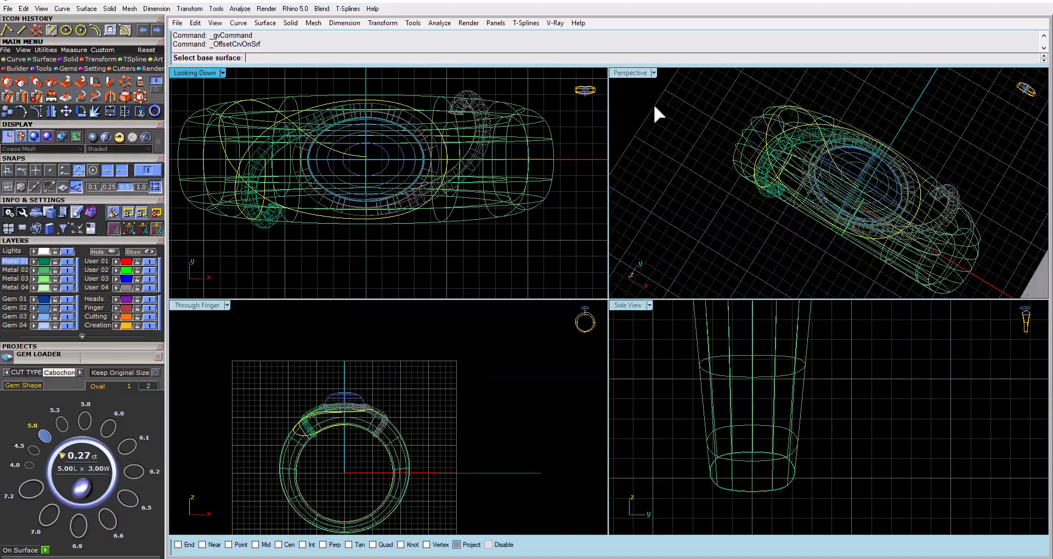
{"action": "double_click", "coordinate": [633, 74]}
{"action": "right_click_drag", "start_coordinate": [563, 207], "coordinate": [733, 188]}
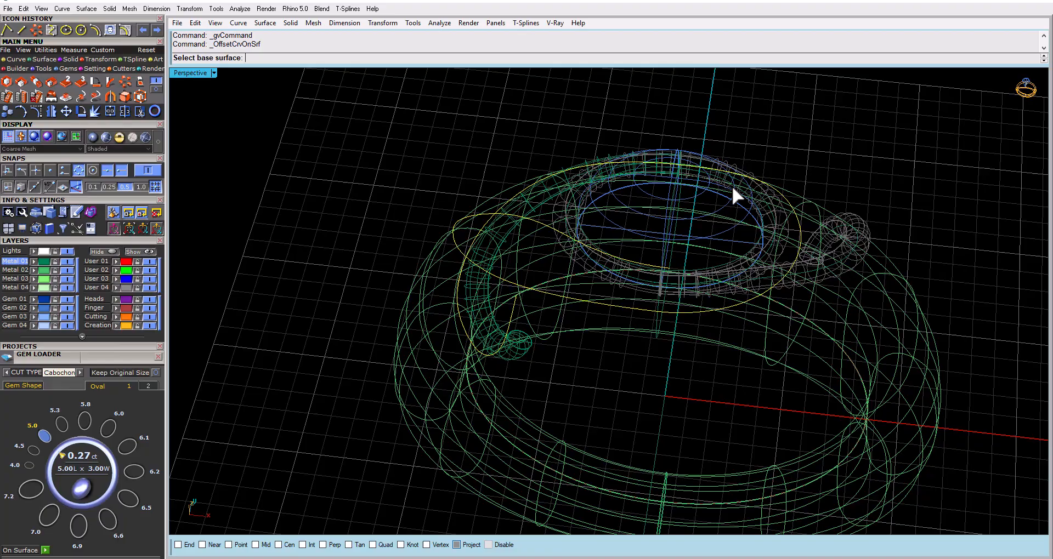
{"action": "left_click", "coordinate": [792, 275]}
{"action": "scroll", "coordinate": [794, 275], "scroll_direction": "up", "scroll_amount": 5}
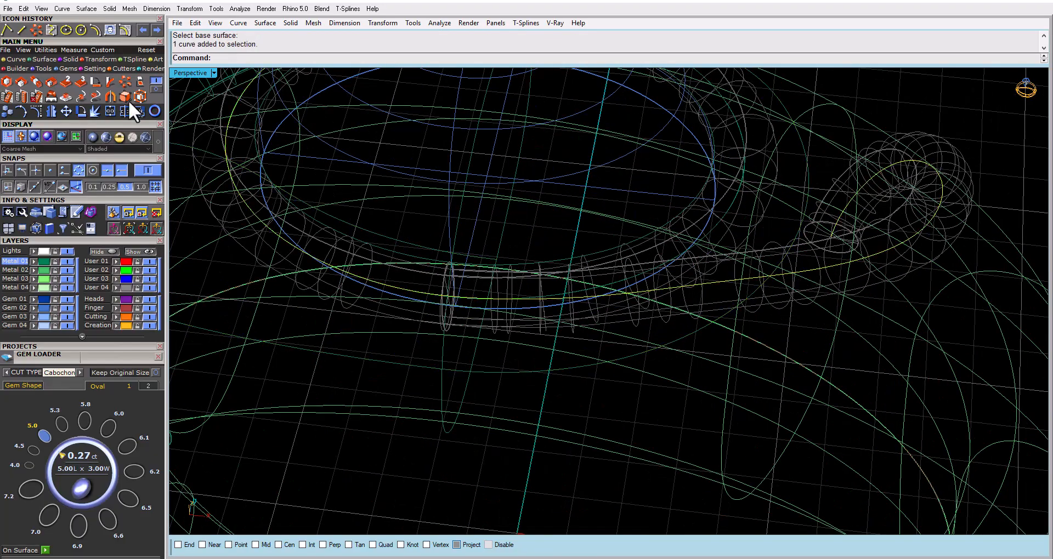
{"action": "left_click", "coordinate": [139, 112]}
{"action": "right_click_drag", "start_coordinate": [817, 334], "coordinate": [751, 391]}
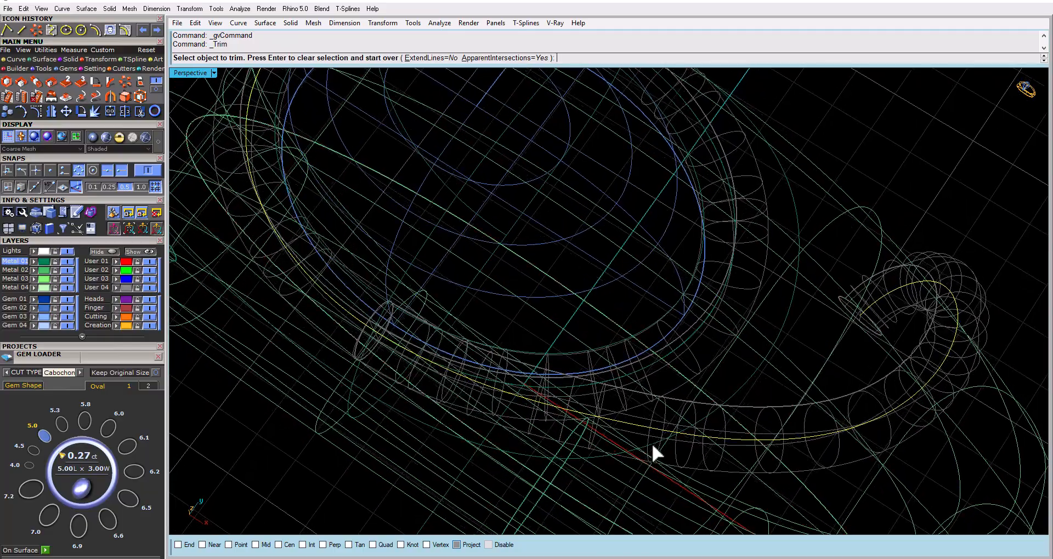
{"action": "left_click", "coordinate": [653, 445]}
{"action": "right_click", "coordinate": [654, 443]}
{"action": "right_click_drag", "start_coordinate": [655, 444], "coordinate": [738, 379]}
Rebuild the trimmed offset curve with 20 points at degree 3, deleting the input
{"action": "left_click", "coordinate": [765, 336]}
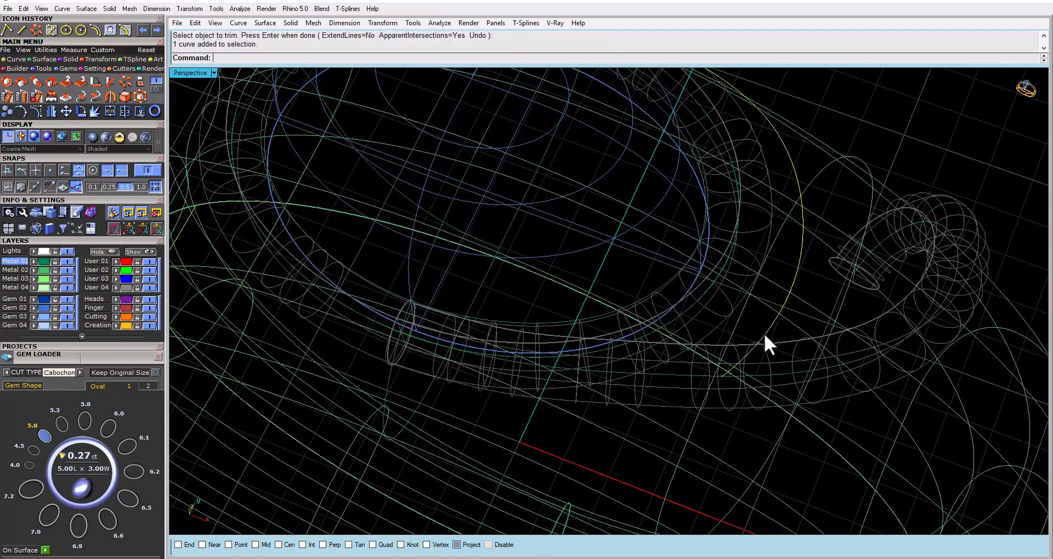
{"action": "scroll", "coordinate": [764, 334], "scroll_direction": "down", "scroll_amount": 7}
{"action": "right_click_drag", "start_coordinate": [731, 313], "coordinate": [707, 395]}
{"action": "right_click_drag", "start_coordinate": [522, 319], "coordinate": [522, 294]}
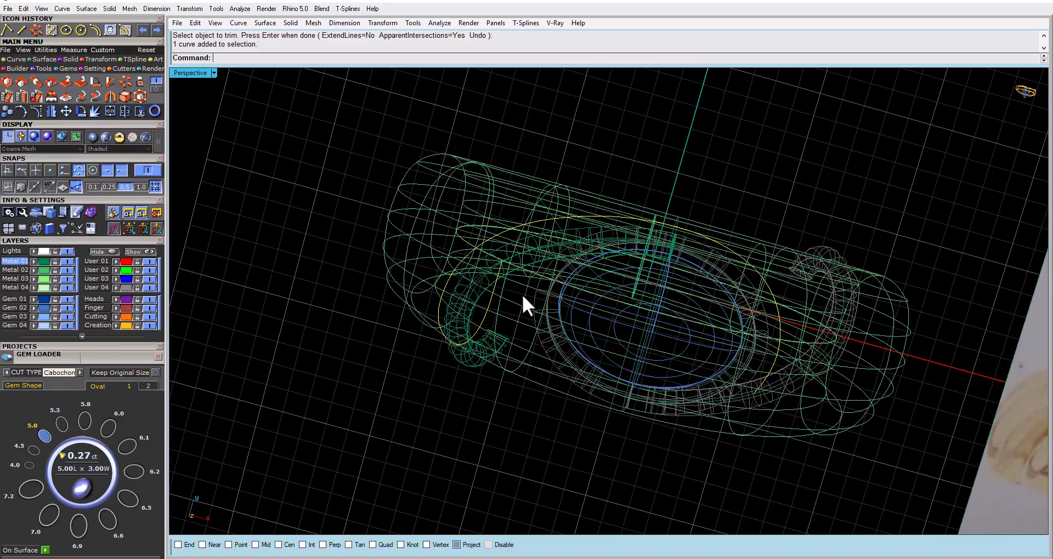
{"action": "type", "text": "rebuild"}
{"action": "key", "text": "Return"}
{"action": "double_click", "coordinate": [708, 184]}
{"action": "type", "text": "20"}
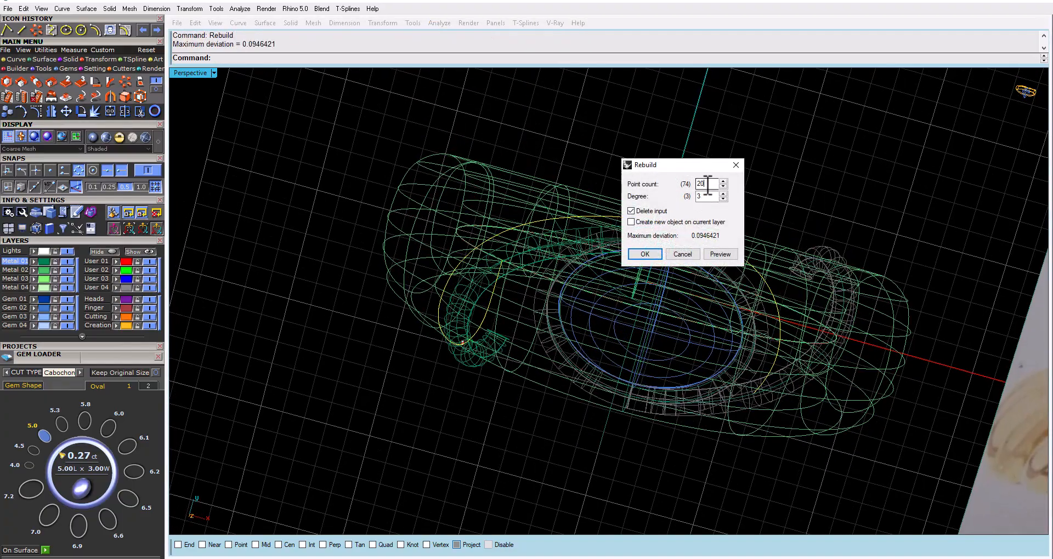
{"action": "left_click", "coordinate": [721, 255]}
{"action": "left_click", "coordinate": [643, 251]}
Offset the rebuilt curve 1.1 across the ring surface, flipping the direction so it runs outward from the gem
{"action": "right_click_drag", "start_coordinate": [604, 262], "coordinate": [617, 219]}
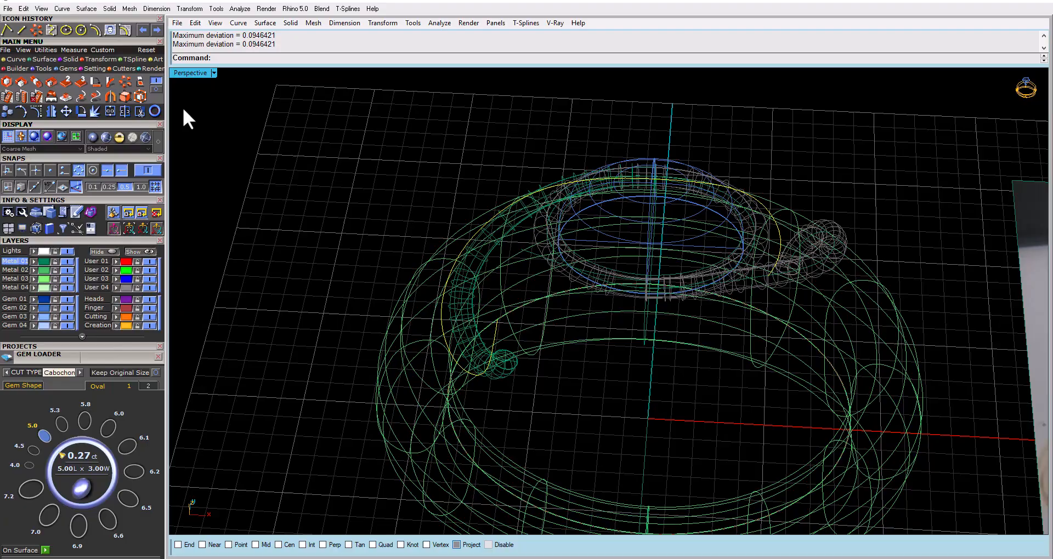
{"action": "left_click", "coordinate": [124, 27]}
{"action": "scroll", "coordinate": [492, 215], "scroll_direction": "up", "scroll_amount": 3}
{"action": "left_click", "coordinate": [493, 212]}
{"action": "right_click_drag", "start_coordinate": [493, 212], "coordinate": [493, 258]}
{"action": "left_click", "coordinate": [303, 57]}
{"action": "right_click_drag", "start_coordinate": [395, 164], "coordinate": [415, 181]}
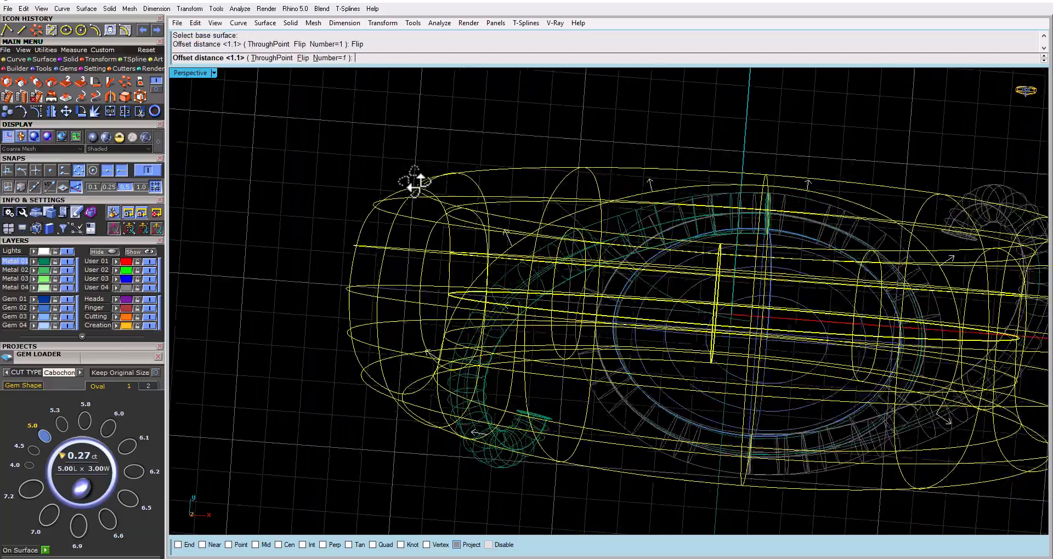
{"action": "right_click", "coordinate": [427, 104]}
Trim the new outer offset curve where it crosses the arrayed swirl curve
{"action": "right_click_drag", "start_coordinate": [433, 110], "coordinate": [858, 280]}
{"action": "left_click", "coordinate": [673, 201]}
{"action": "left_click", "coordinate": [819, 327]}
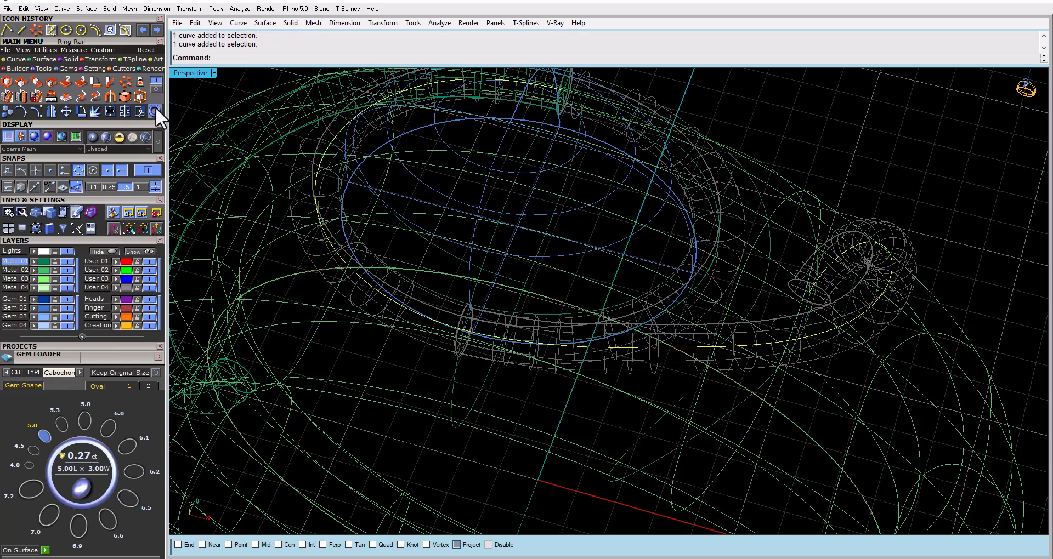
{"action": "key", "text": "ctrl+t"}
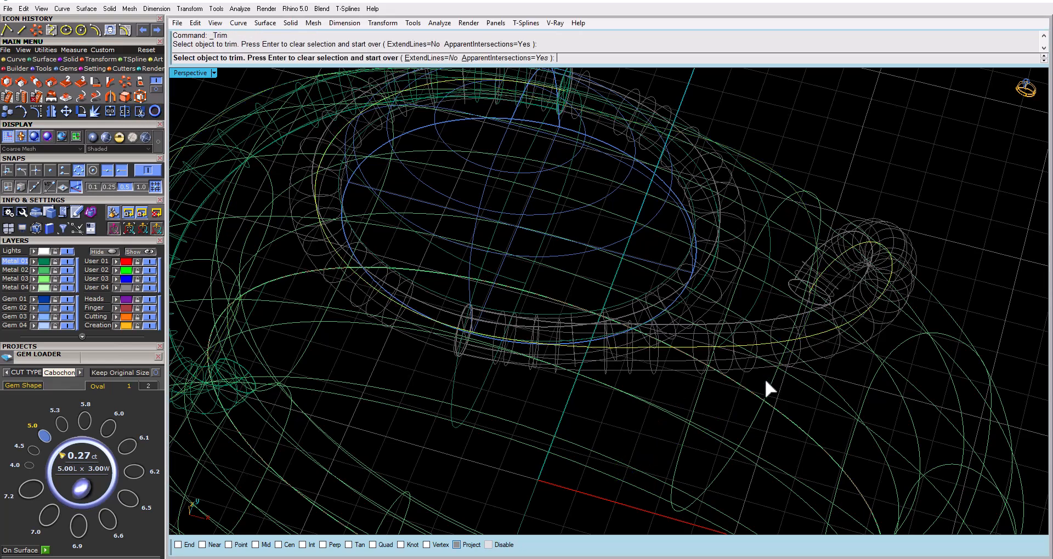
{"action": "left_click", "coordinate": [765, 377]}
Rebuild the trimmed outer offset curve with 20 points at degree 3, deleting the input
{"action": "left_click", "coordinate": [818, 239]}
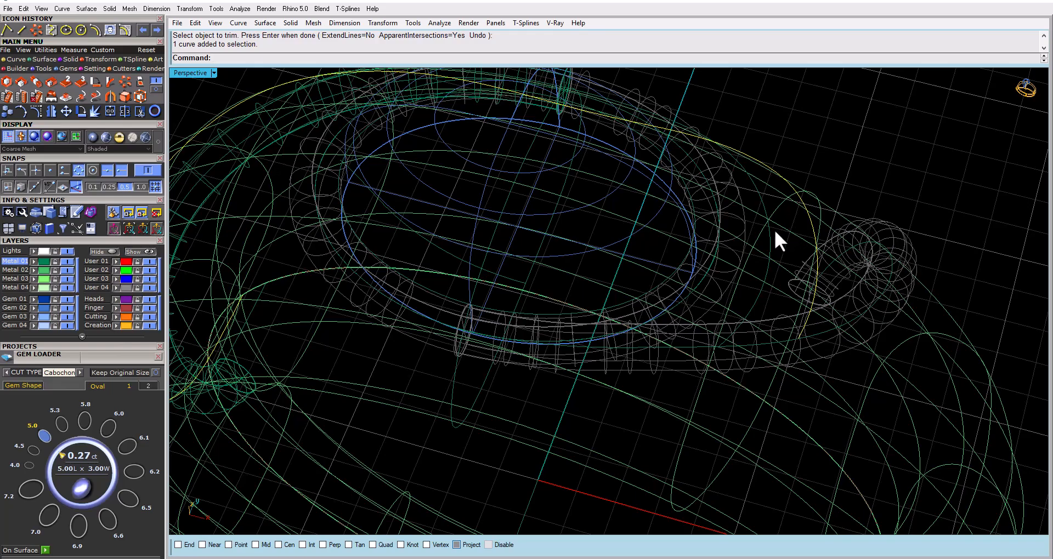
{"action": "right_click_drag", "start_coordinate": [773, 228], "coordinate": [786, 269]}
{"action": "type", "text": "Reb"}
{"action": "key", "text": "Return"}
{"action": "key", "text": "Return"}
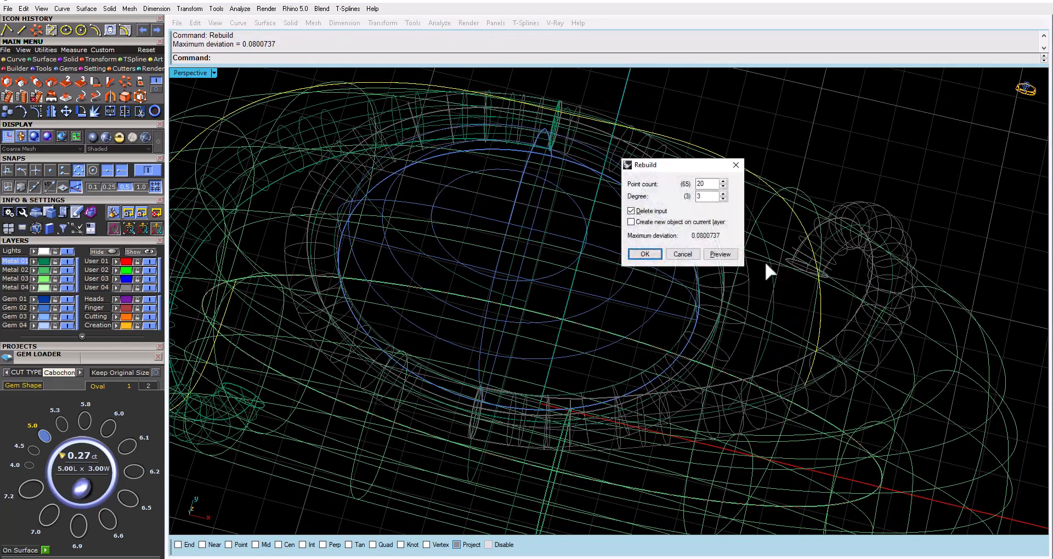
{"action": "left_click", "coordinate": [717, 255]}
{"action": "left_click", "coordinate": [642, 254]}
Pipe both rebuilt offset curves at diameter 1 with flat caps, showing the model shaded
{"action": "right_click_drag", "start_coordinate": [647, 255], "coordinate": [722, 243]}
{"action": "left_click", "coordinate": [697, 233]}
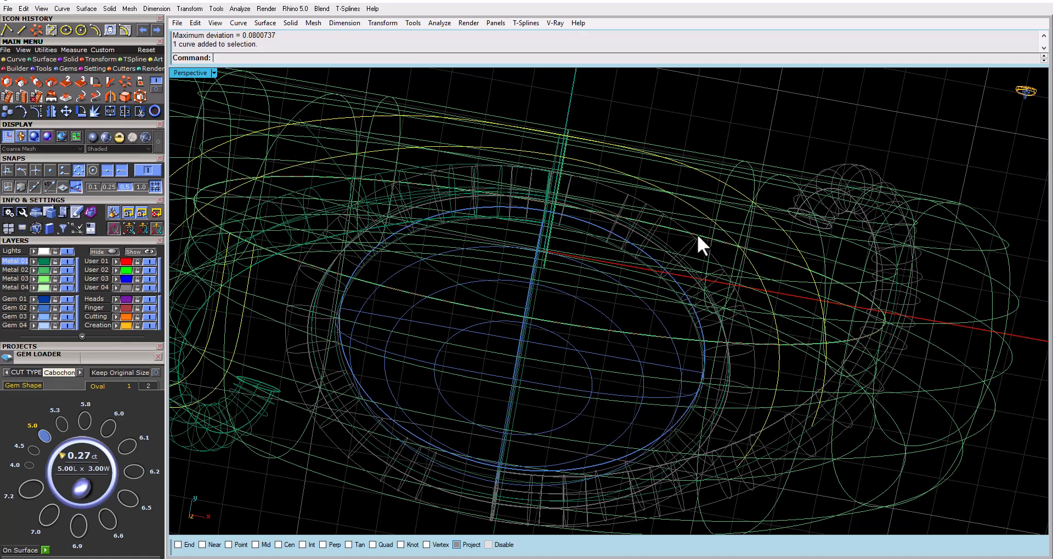
{"action": "left_click", "coordinate": [663, 245], "text": "shift"}
{"action": "left_click", "coordinate": [743, 262]}
{"action": "scroll", "coordinate": [713, 236], "scroll_direction": "down", "scroll_amount": 5}
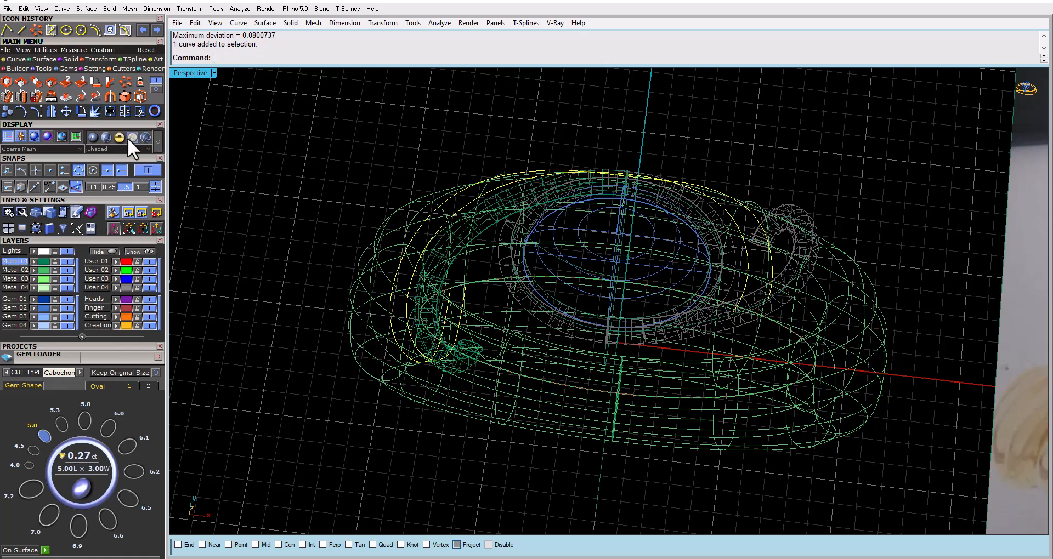
{"action": "left_click", "coordinate": [106, 137]}
{"action": "mouse_move", "coordinate": [458, 193]}
{"action": "right_mouse_down"}
{"action": "mouse_move", "coordinate": [470, 252]}
{"action": "mouse_move", "coordinate": [463, 242]}
{"action": "right_mouse_up"}
{"action": "key", "text": "Return"}
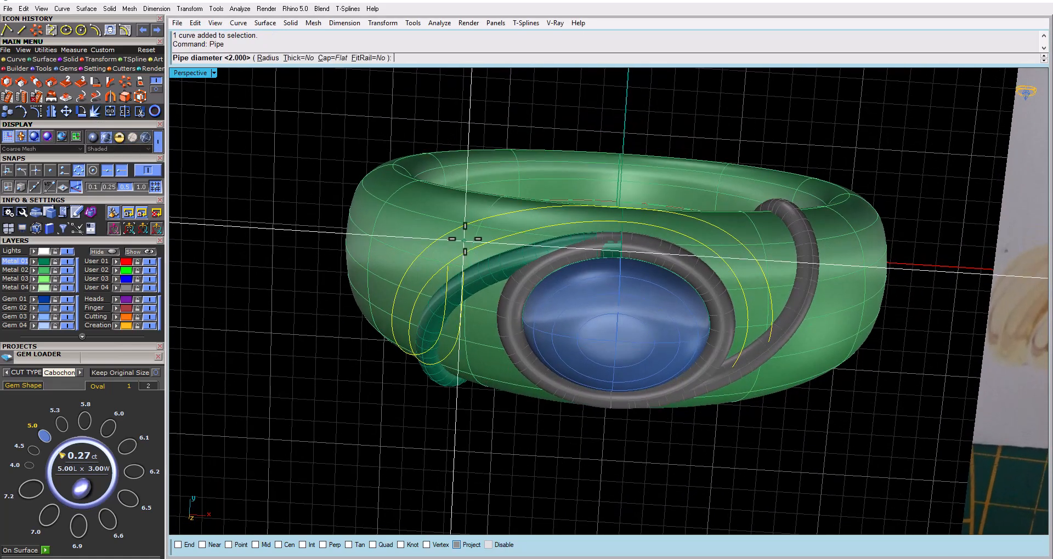
{"action": "type", "text": "1"}
{"action": "key", "text": "Return"}
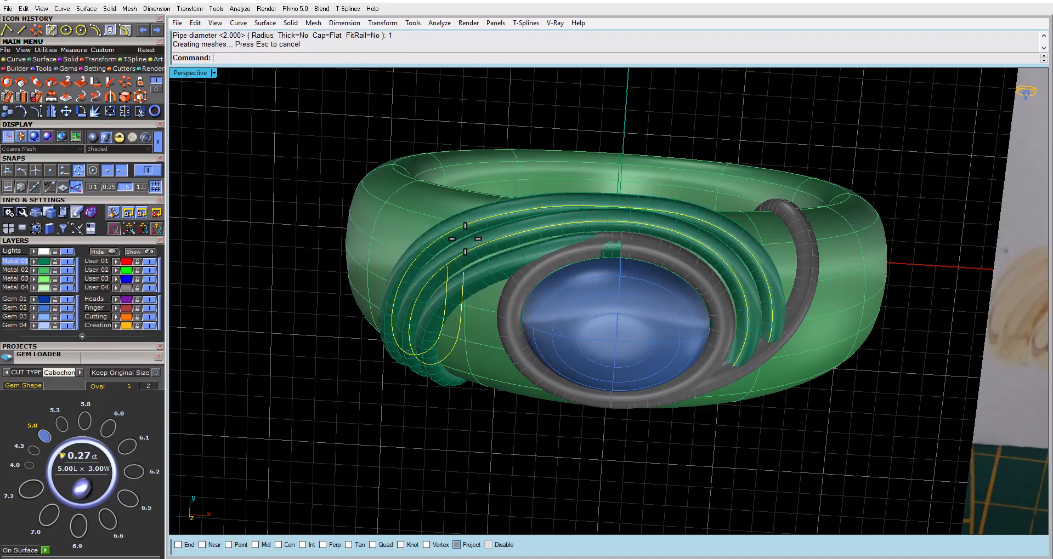
Examine the layered swirl pipes from several angles and compare their flow with the hand-drawn reference
{"action": "mouse_move", "coordinate": [477, 249]}
{"action": "right_mouse_down"}
{"action": "mouse_move", "coordinate": [501, 348]}
{"action": "mouse_move", "coordinate": [501, 414]}
{"action": "mouse_move", "coordinate": [519, 216]}
{"action": "mouse_move", "coordinate": [557, 130]}
{"action": "mouse_move", "coordinate": [565, 193]}
{"action": "mouse_move", "coordinate": [474, 274]}
{"action": "mouse_move", "coordinate": [571, 377]}
{"action": "mouse_move", "coordinate": [554, 291]}
{"action": "mouse_move", "coordinate": [568, 357]}
{"action": "mouse_move", "coordinate": [600, 298]}
{"action": "mouse_move", "coordinate": [493, 200]}
{"action": "mouse_move", "coordinate": [430, 233]}
{"action": "mouse_move", "coordinate": [445, 279]}
{"action": "mouse_move", "coordinate": [409, 302]}
{"action": "right_mouse_up"}
{"action": "scroll", "coordinate": [375, 373], "scroll_direction": "up", "scroll_amount": 7}
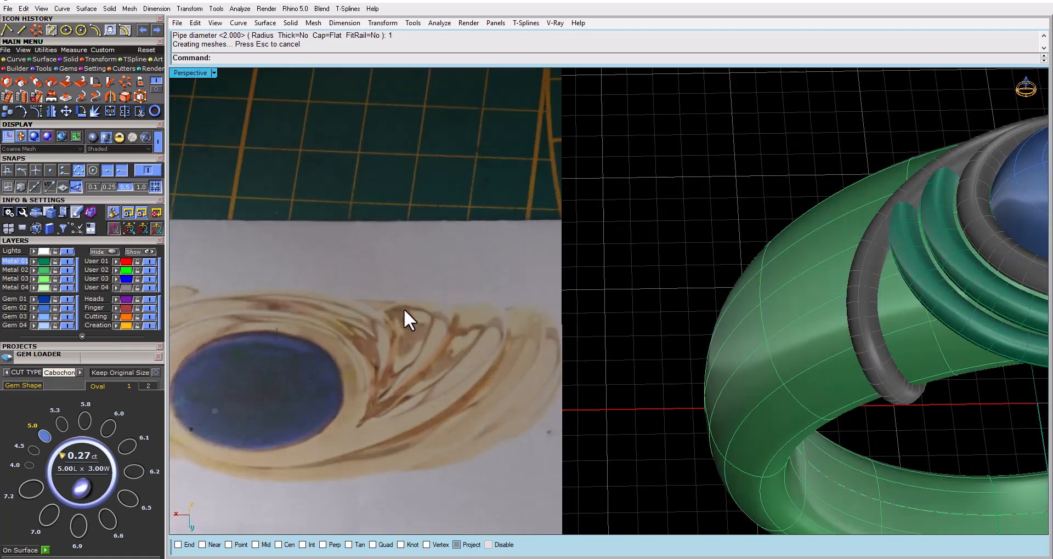
{"action": "mouse_move", "coordinate": [912, 341]}
{"action": "right_mouse_down"}
{"action": "mouse_move", "coordinate": [926, 302]}
{"action": "mouse_move", "coordinate": [913, 291]}
{"action": "right_mouse_up"}
{"action": "mouse_move", "coordinate": [693, 301]}
{"action": "right_mouse_down"}
{"action": "mouse_move", "coordinate": [815, 336]}
{"action": "mouse_move", "coordinate": [835, 421]}
{"action": "mouse_move", "coordinate": [811, 274]}
{"action": "right_mouse_up"}
{"action": "scroll", "coordinate": [811, 272], "scroll_direction": "up", "scroll_amount": 5}
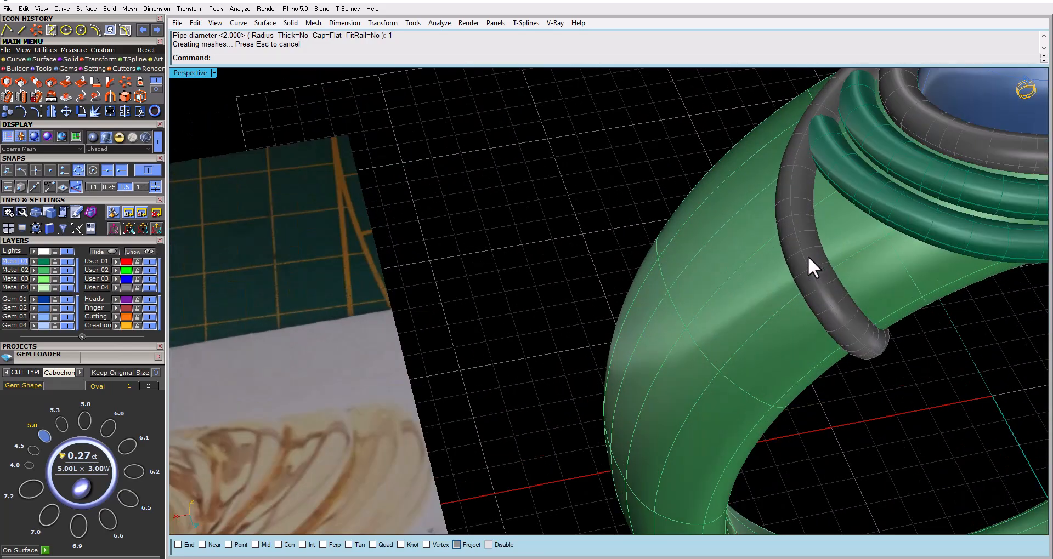
{"action": "scroll", "coordinate": [768, 301], "scroll_direction": "down", "scroll_amount": 4}
{"action": "scroll", "coordinate": [811, 284], "scroll_direction": "up", "scroll_amount": 4}
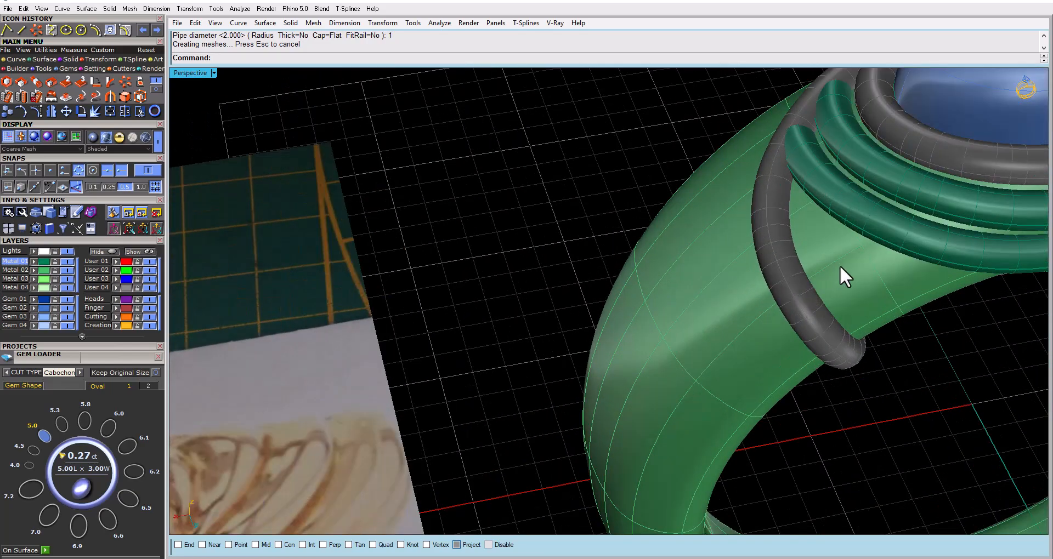
{"action": "scroll", "coordinate": [689, 348], "scroll_direction": "down", "scroll_amount": 5}
{"action": "mouse_move", "coordinate": [688, 348]}
{"action": "right_mouse_down"}
{"action": "mouse_move", "coordinate": [910, 400]}
{"action": "mouse_move", "coordinate": [524, 301]}
{"action": "mouse_move", "coordinate": [721, 296]}
{"action": "right_mouse_up"}
{"action": "scroll", "coordinate": [647, 293], "scroll_direction": "down", "scroll_amount": 5}
{"action": "right_click_drag", "start_coordinate": [639, 296], "coordinate": [514, 215]}
{"action": "scroll", "coordinate": [542, 320], "scroll_direction": "up", "scroll_amount": 7}
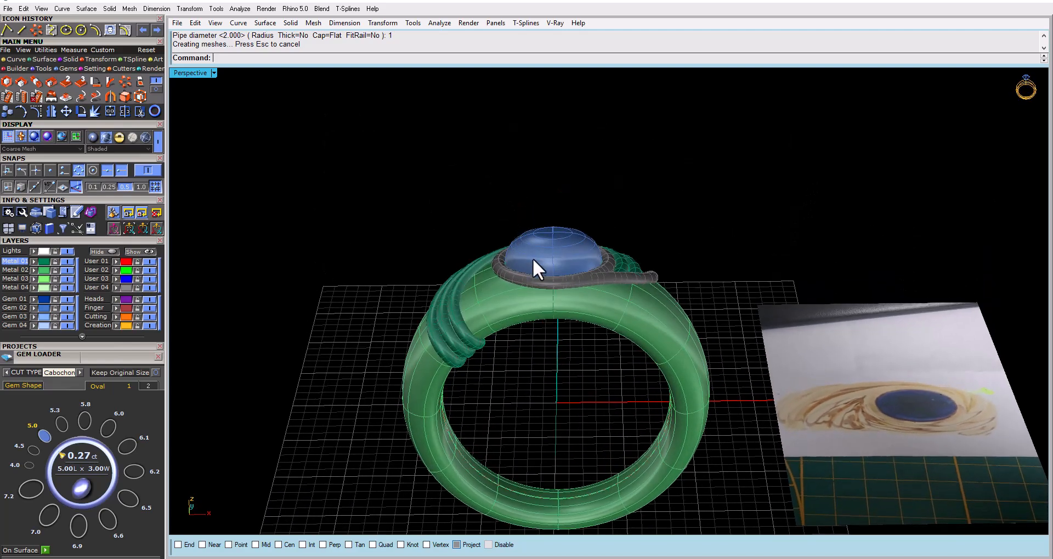
{"action": "mouse_move", "coordinate": [535, 265]}
{"action": "right_mouse_down"}
{"action": "mouse_move", "coordinate": [536, 388]}
{"action": "mouse_move", "coordinate": [500, 384]}
{"action": "right_mouse_up"}
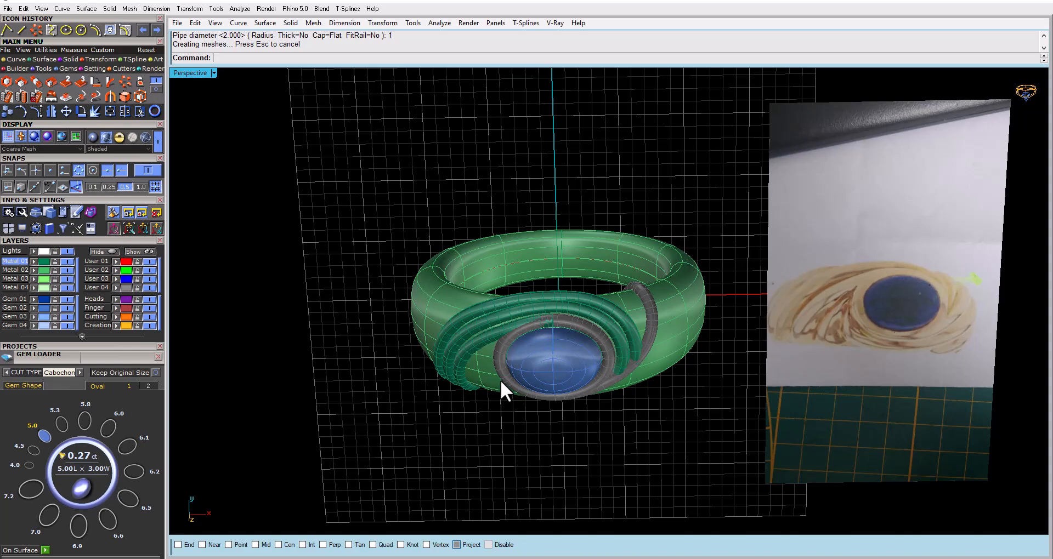
{"action": "right_click_drag", "start_coordinate": [498, 378], "coordinate": [487, 245]}
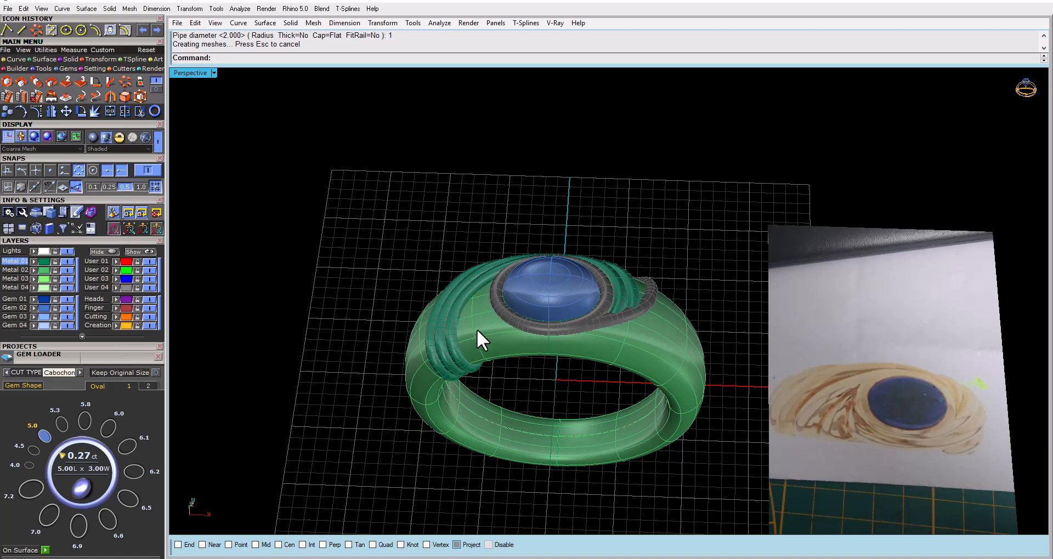
{"action": "left_click", "coordinate": [475, 333]}
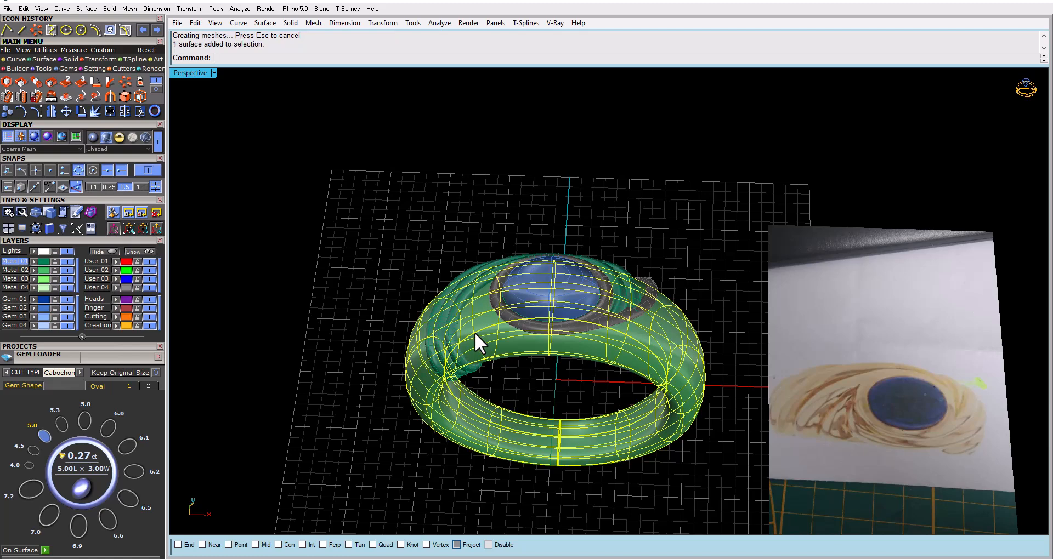
{"action": "left_click", "coordinate": [323, 242]}
Hide the original swirl pipe and the two offset swirl pipes beside the gem
{"action": "mouse_move", "coordinate": [392, 307]}
{"action": "right_mouse_down"}
{"action": "mouse_move", "coordinate": [394, 136]}
{"action": "mouse_move", "coordinate": [408, 236]}
{"action": "mouse_move", "coordinate": [529, 340]}
{"action": "mouse_move", "coordinate": [647, 341]}
{"action": "mouse_move", "coordinate": [667, 404]}
{"action": "mouse_move", "coordinate": [443, 354]}
{"action": "mouse_move", "coordinate": [395, 364]}
{"action": "mouse_move", "coordinate": [399, 319]}
{"action": "right_mouse_up"}
{"action": "left_click", "coordinate": [454, 312]}
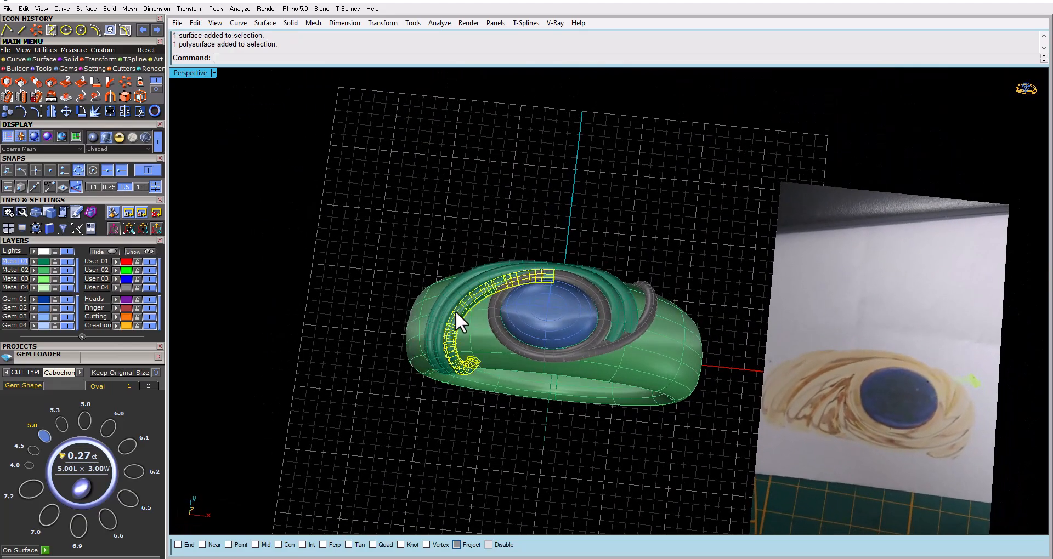
{"action": "left_click", "coordinate": [448, 290], "text": "shift"}
{"action": "key", "text": "ctrl+h"}
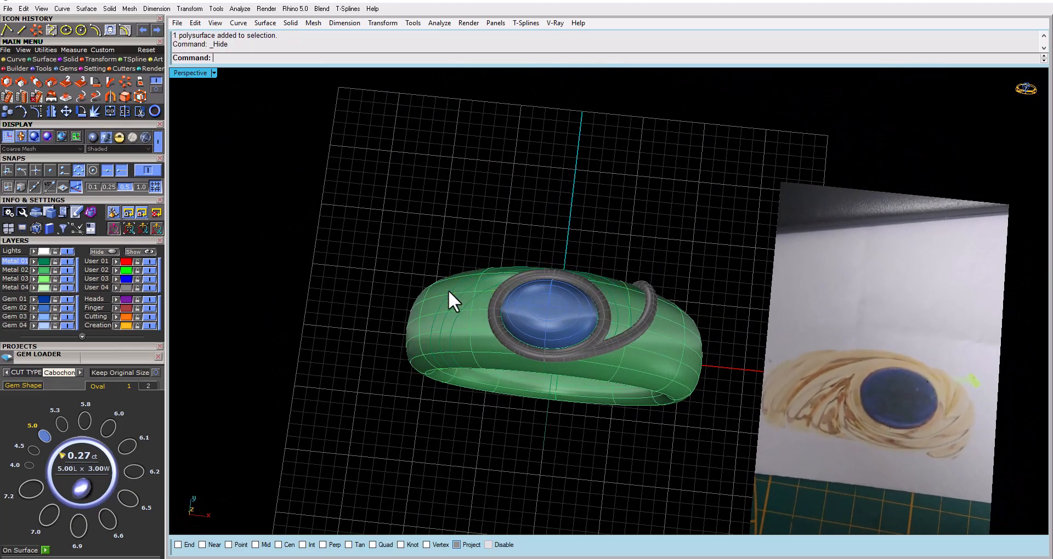
Generate a flat base surface from the ring with Smart Flow's AutoBase option and accept the default surface alignment
{"action": "right_click_drag", "start_coordinate": [446, 300], "coordinate": [449, 279]}
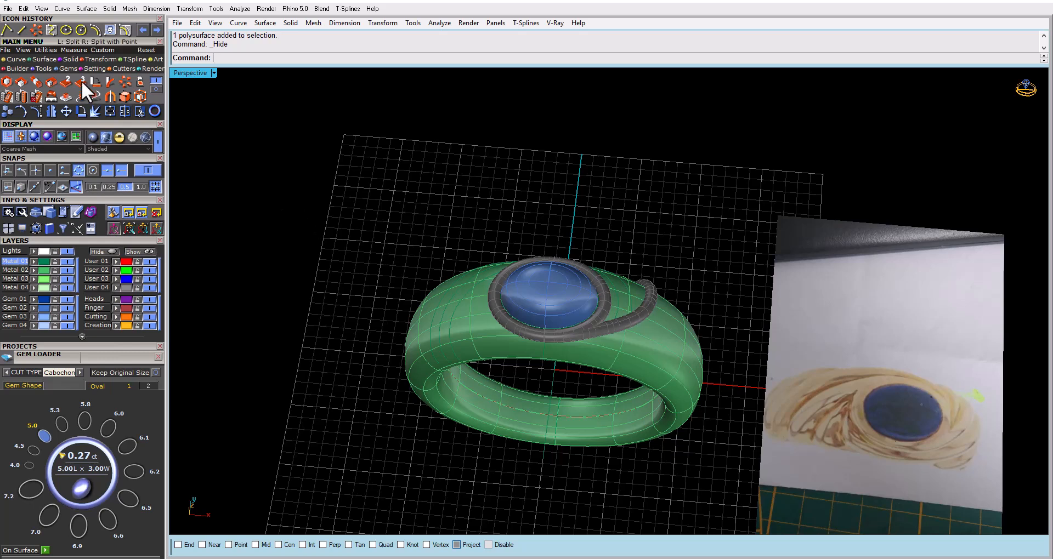
{"action": "left_click", "coordinate": [51, 111]}
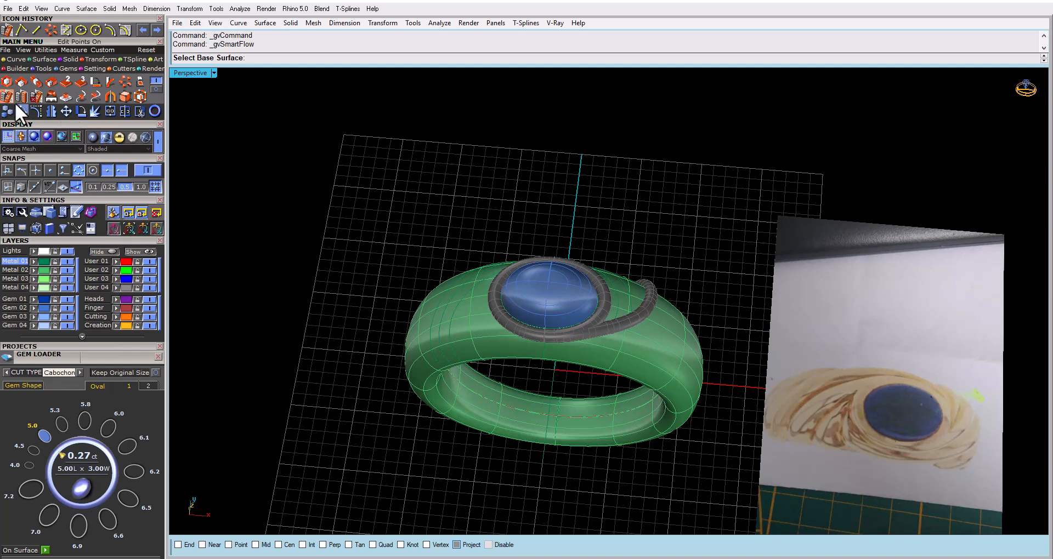
{"action": "key", "text": "Escape"}
{"action": "left_click", "coordinate": [448, 401]}
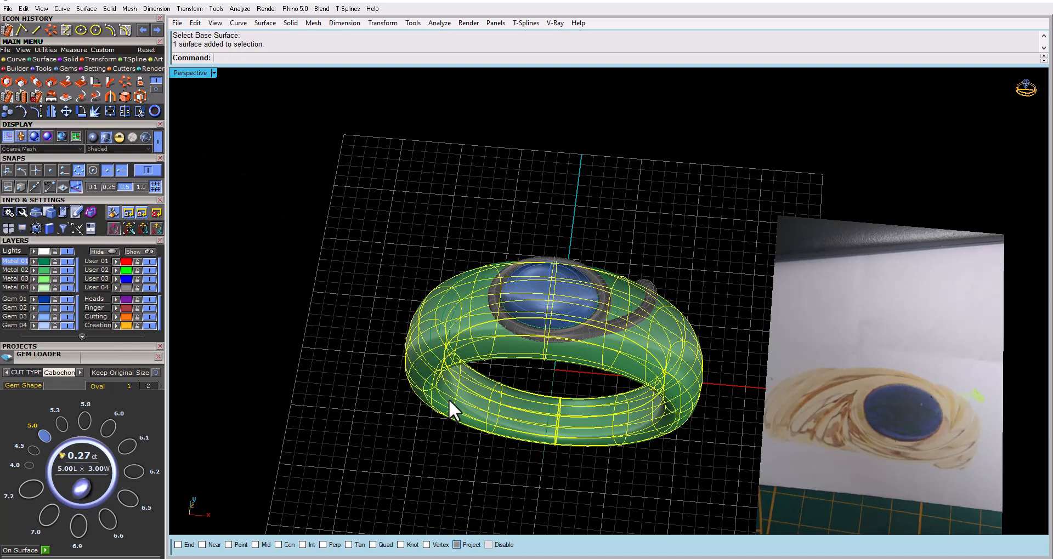
{"action": "left_click", "coordinate": [8, 97]}
{"action": "left_click", "coordinate": [264, 59]}
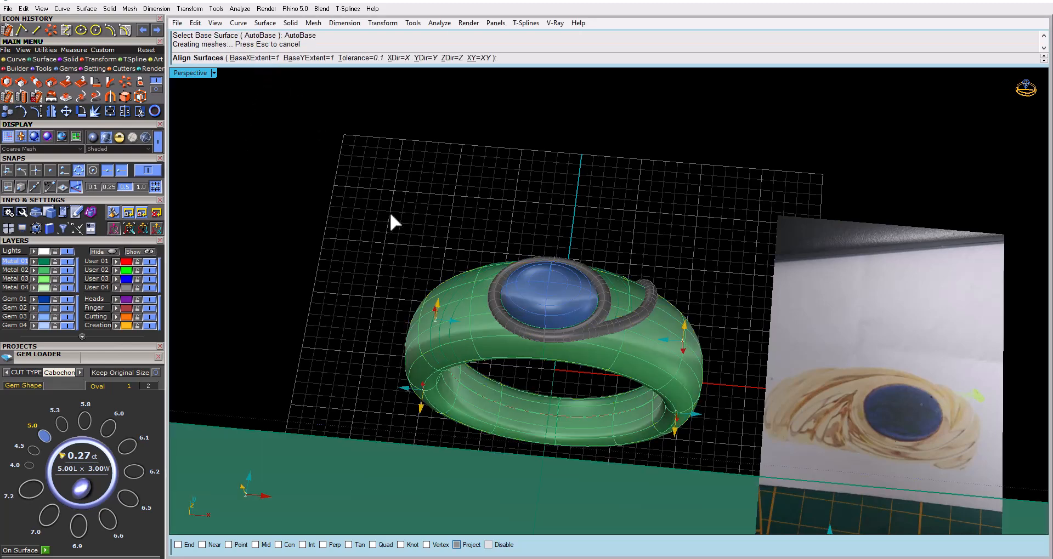
{"action": "scroll", "coordinate": [391, 221], "scroll_direction": "down", "scroll_amount": 3}
{"action": "scroll", "coordinate": [413, 296], "scroll_direction": "up", "scroll_amount": 3}
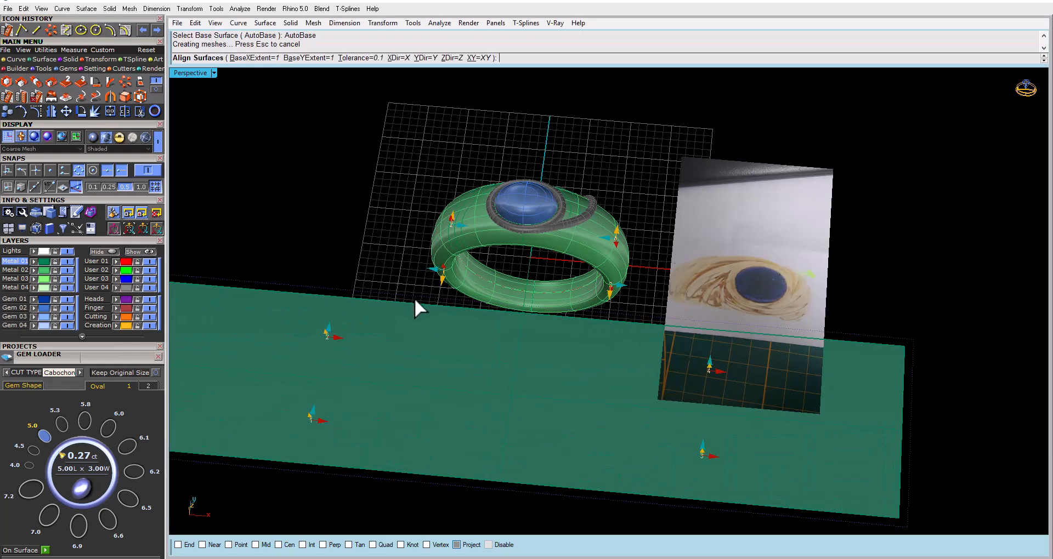
{"action": "mouse_move", "coordinate": [450, 380]}
{"action": "right_mouse_down"}
{"action": "mouse_move", "coordinate": [463, 437]}
{"action": "mouse_move", "coordinate": [462, 373]}
{"action": "right_mouse_up"}
{"action": "right_click", "coordinate": [462, 373]}
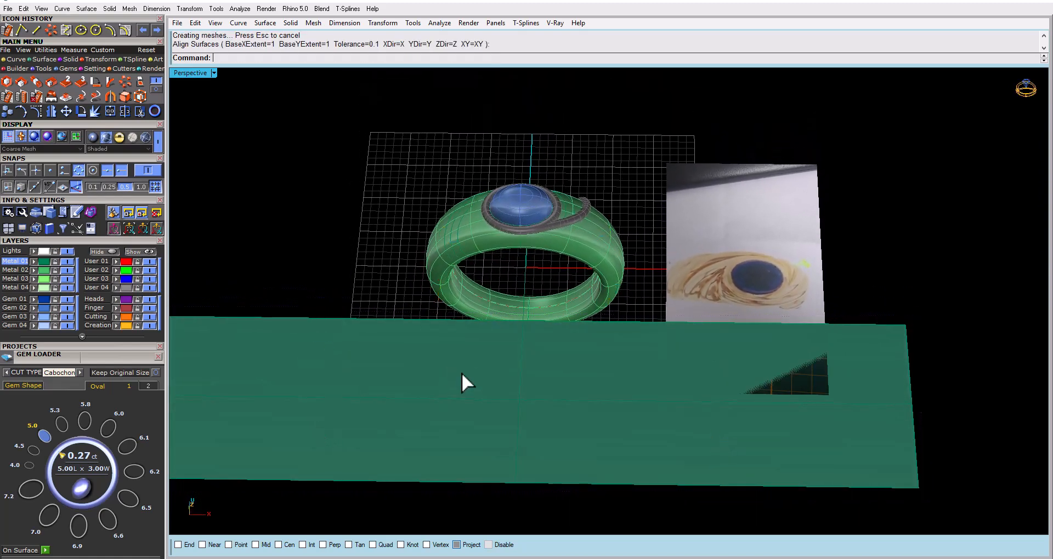
{"action": "left_click", "coordinate": [752, 283]}
{"action": "left_click", "coordinate": [66, 110]}
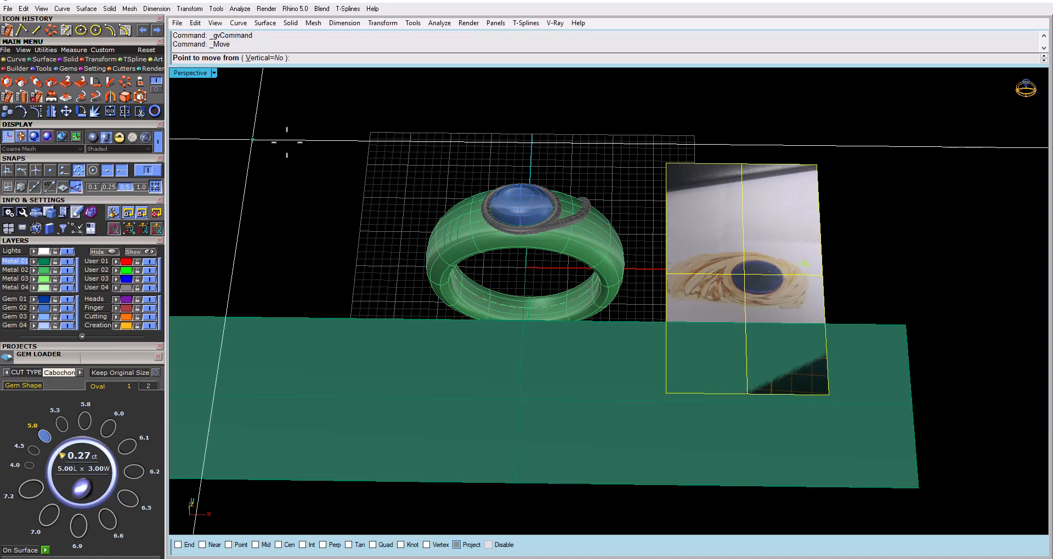
{"action": "left_click", "coordinate": [272, 163]}
{"action": "key", "text": "Escape"}
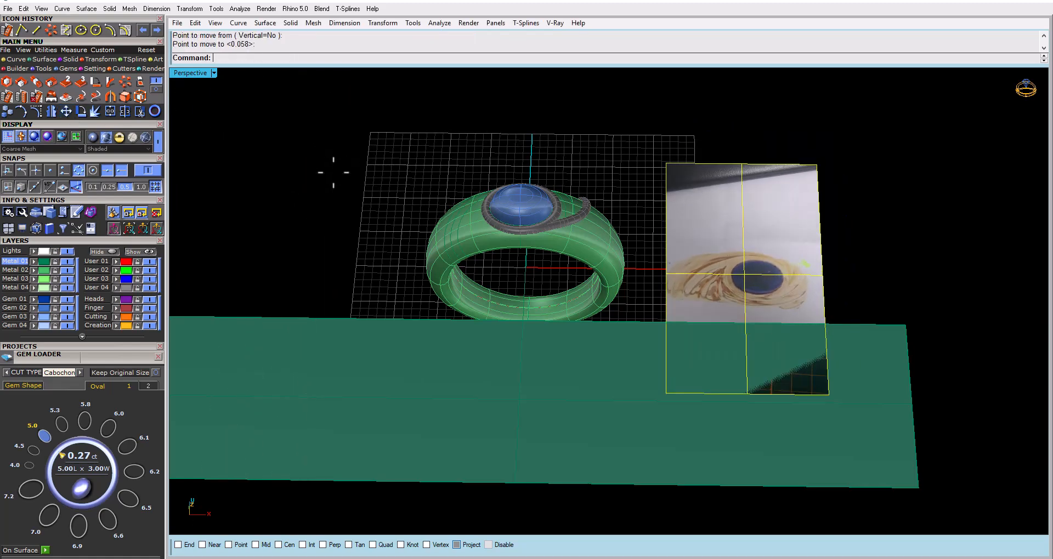
Draw a rectangle around the swirl and gem drawing on the reference picture in the Looking Down view
{"action": "double_click", "coordinate": [180, 70]}
{"action": "double_click", "coordinate": [180, 70]}
{"action": "scroll", "coordinate": [436, 248], "scroll_direction": "down", "scroll_amount": 10}
{"action": "right_click_drag", "start_coordinate": [569, 266], "coordinate": [494, 266]}
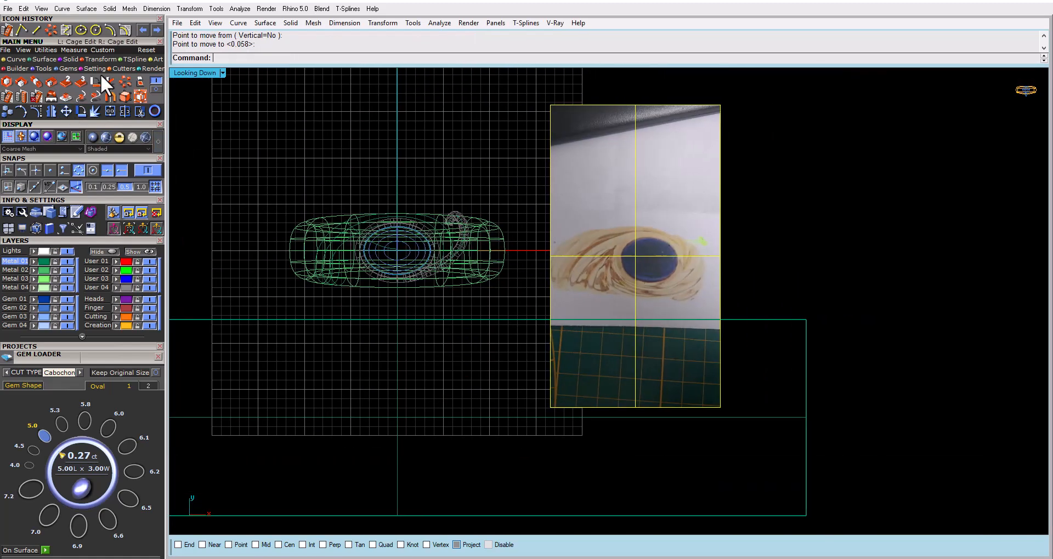
{"action": "left_click", "coordinate": [15, 58]}
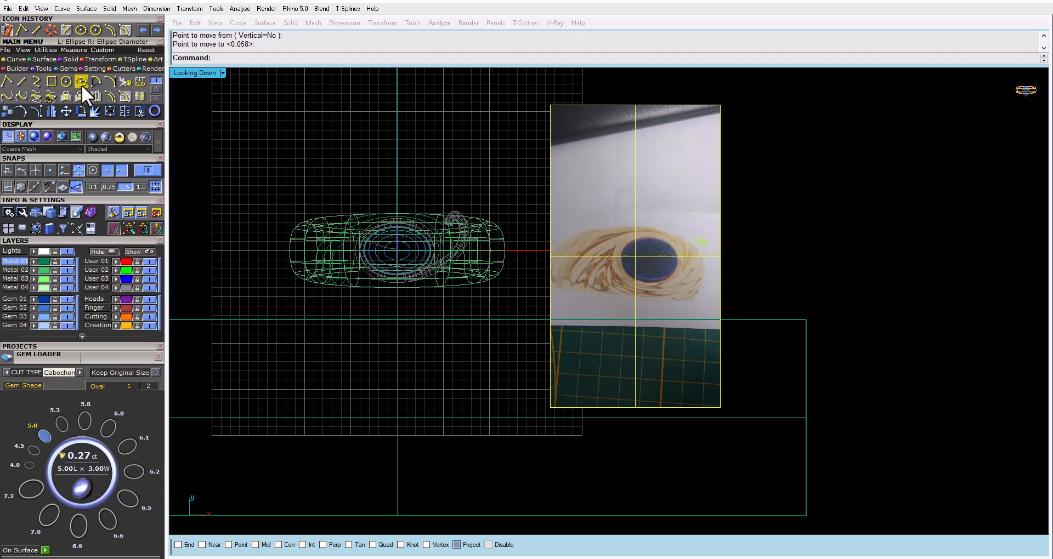
{"action": "left_click", "coordinate": [51, 81]}
{"action": "left_click", "coordinate": [536, 220]}
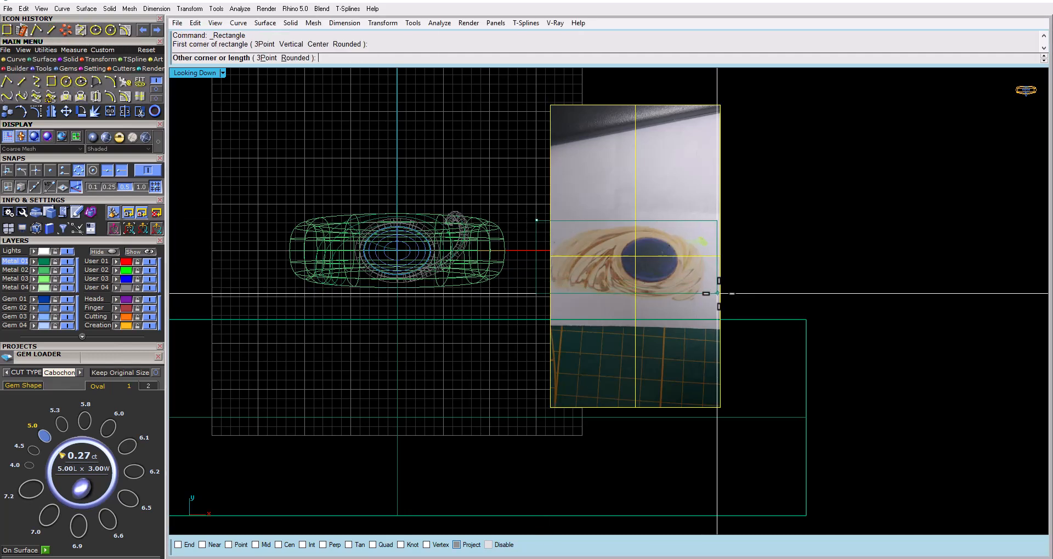
{"action": "left_click", "coordinate": [727, 306]}
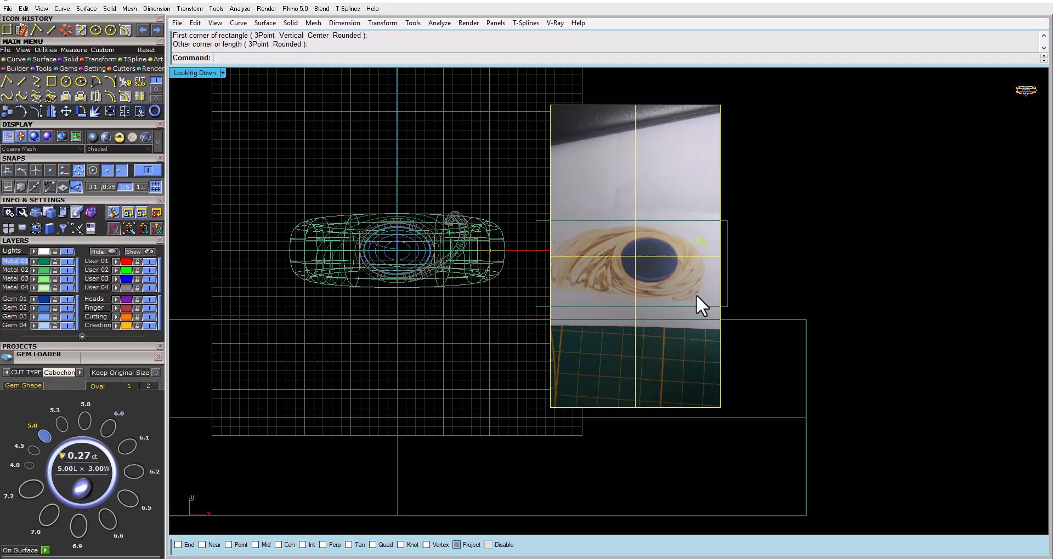
Trim away the parts of the reference picture above and below the rectangle, and delete the rectangle
{"action": "left_click", "coordinate": [548, 220]}
{"action": "left_click", "coordinate": [142, 111]}
{"action": "left_click", "coordinate": [648, 190]}
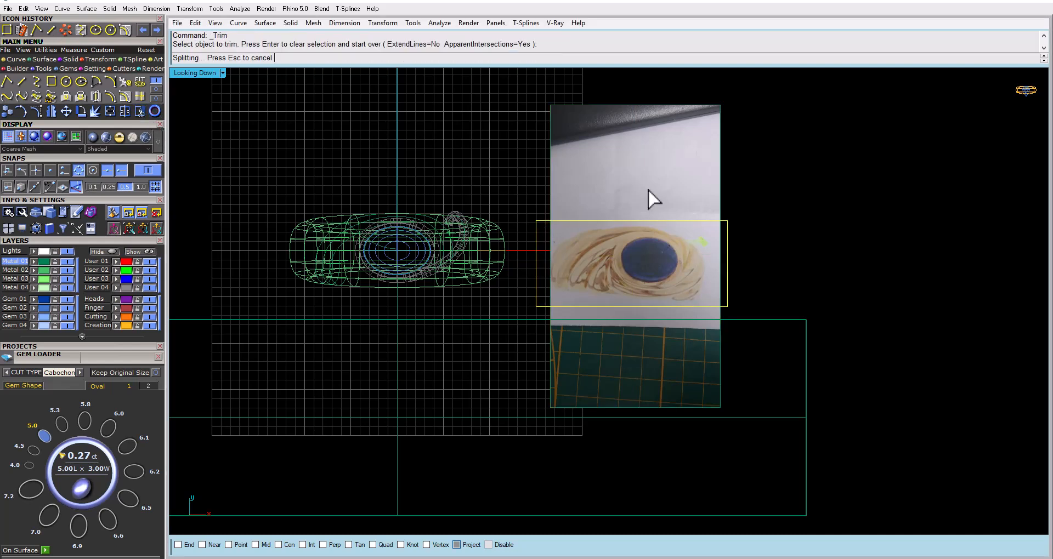
{"action": "left_click", "coordinate": [620, 311]}
{"action": "key", "text": "Return"}
{"action": "left_click", "coordinate": [536, 245]}
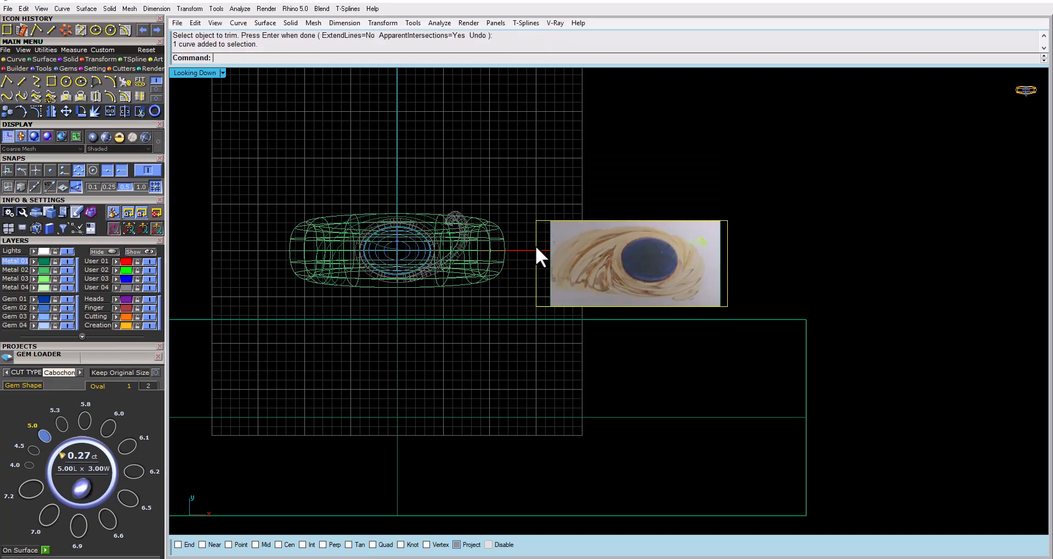
{"action": "key", "text": "Delete"}
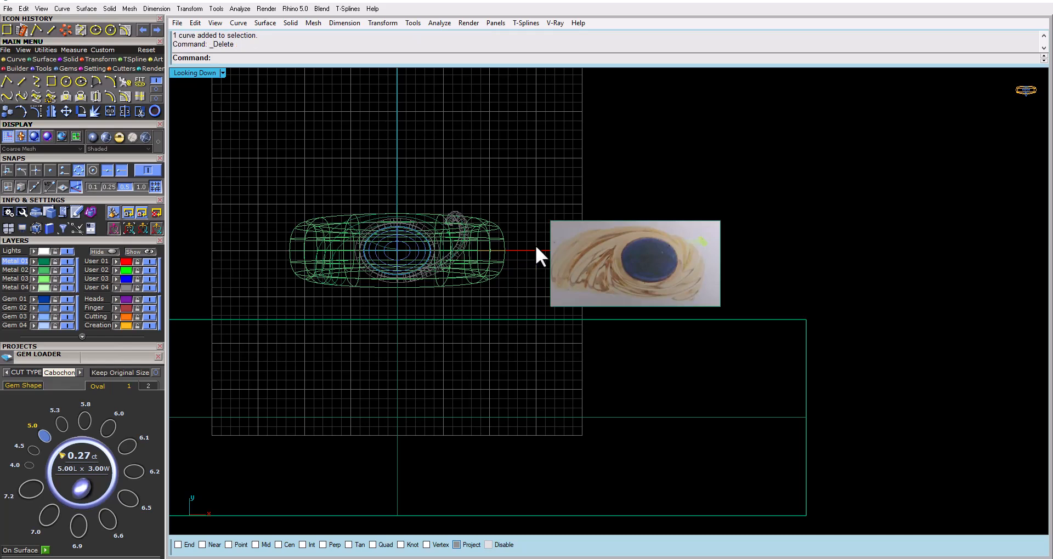
Show the Looking Down view shaded with the ring, base surface and cropped reference in sight
{"action": "left_click", "coordinate": [603, 251]}
{"action": "right_click_drag", "start_coordinate": [528, 207], "coordinate": [594, 196]}
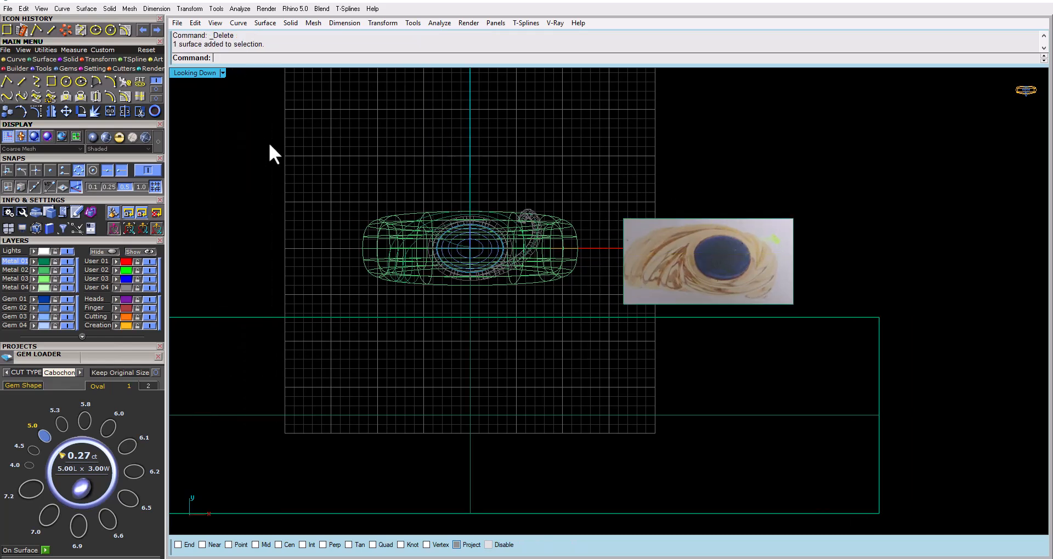
{"action": "left_click", "coordinate": [105, 137]}
{"action": "right_click_drag", "start_coordinate": [380, 204], "coordinate": [451, 164]}
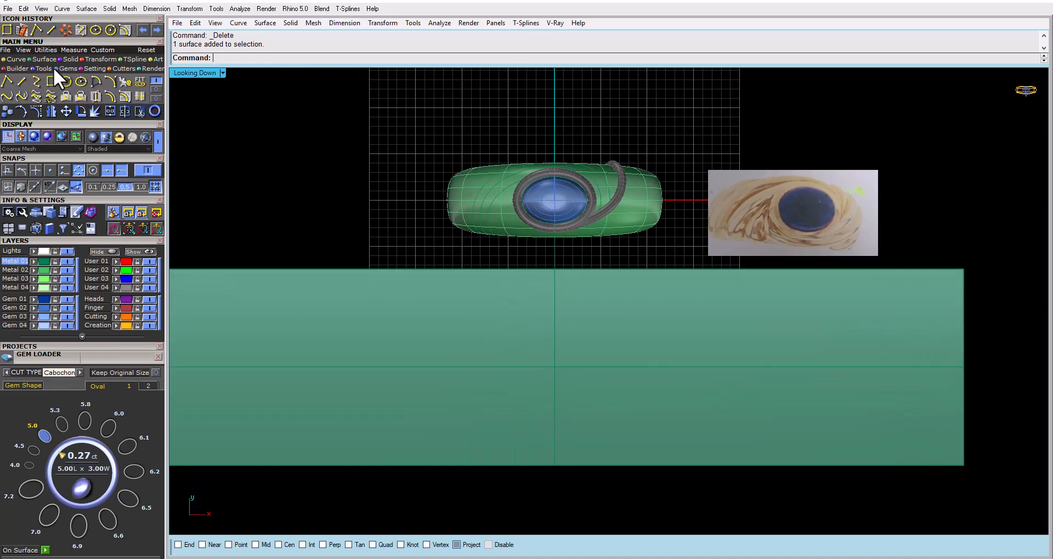
Start Smart Flow Pull Down Curves and choose the ring's outer surface as the flow surface in the Perspective view
{"action": "left_click", "coordinate": [120, 68]}
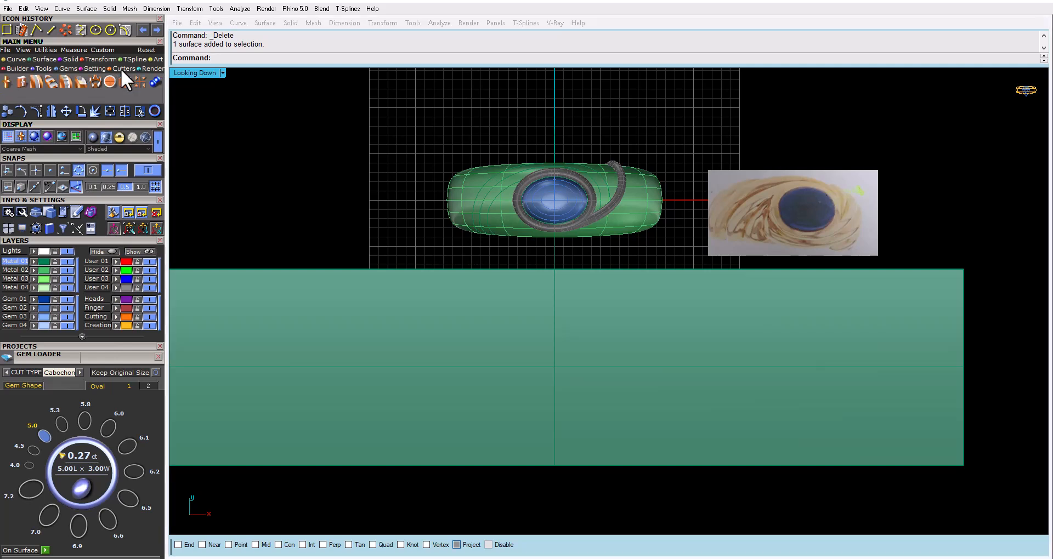
{"action": "left_click", "coordinate": [94, 59]}
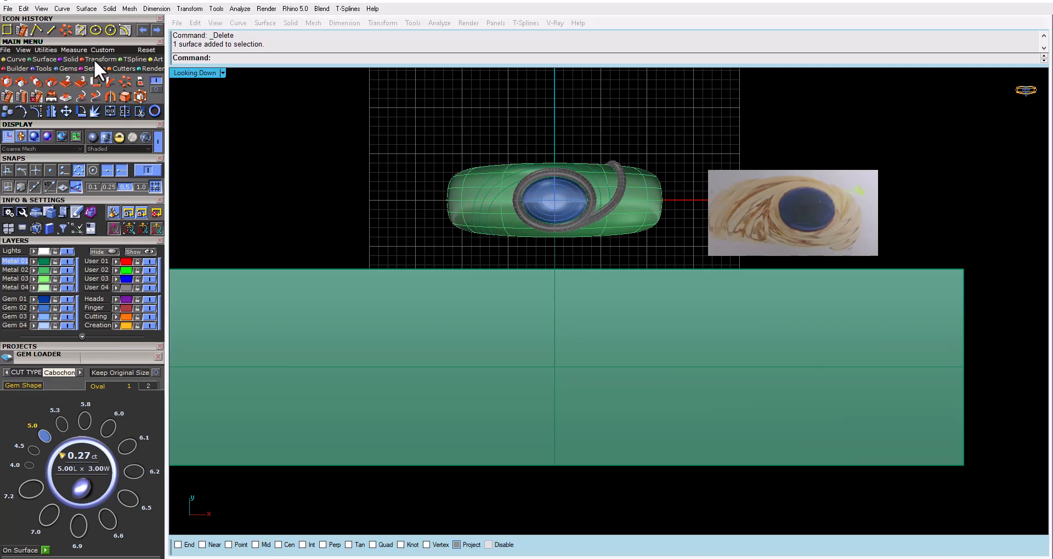
{"action": "left_click", "coordinate": [52, 93]}
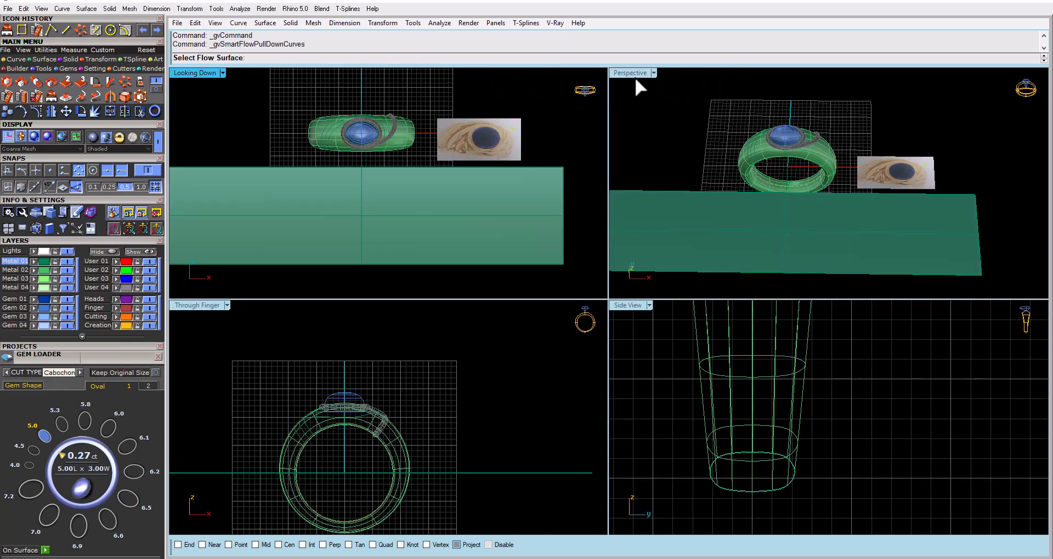
{"action": "double_click", "coordinate": [636, 76]}
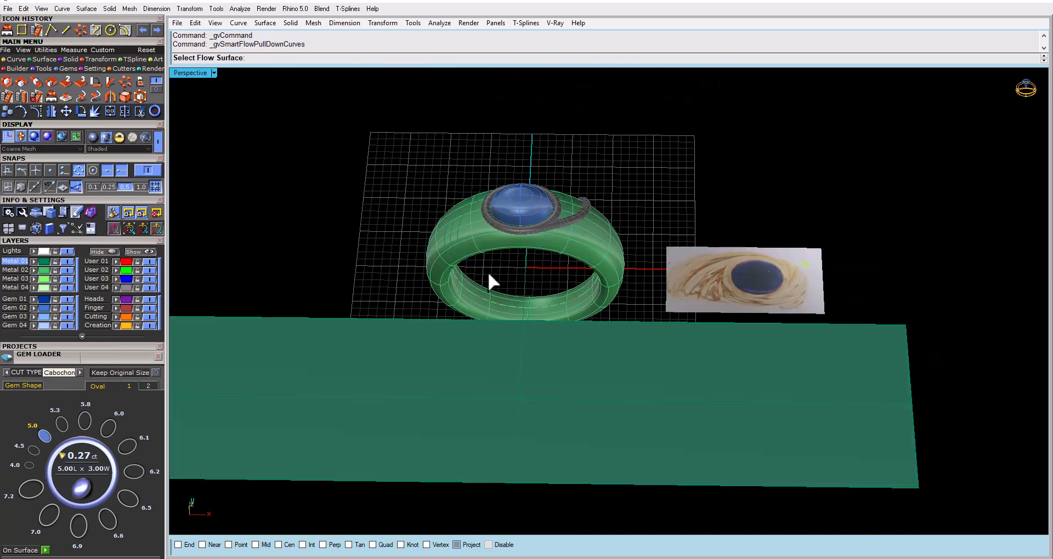
{"action": "scroll", "coordinate": [486, 269], "scroll_direction": "up", "scroll_amount": 3}
{"action": "scroll", "coordinate": [492, 186], "scroll_direction": "down", "scroll_amount": 3}
{"action": "scroll", "coordinate": [491, 187], "scroll_direction": "up", "scroll_amount": 3}
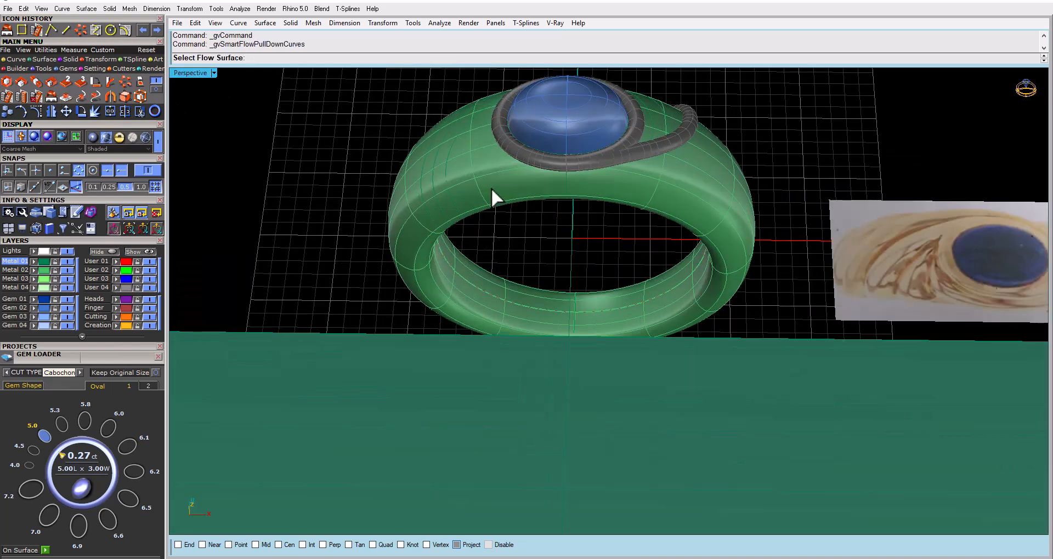
{"action": "left_click", "coordinate": [491, 187]}
Select the swirl curves and the gem's surrounding curve on the ring and pull them down onto the flat base surface
{"action": "left_click", "coordinate": [445, 176]}
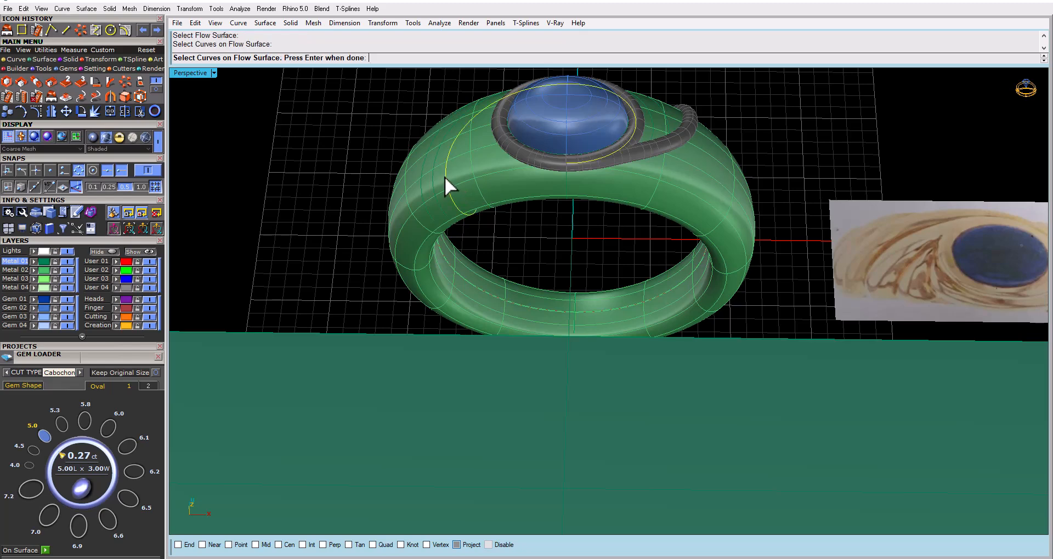
{"action": "left_click", "coordinate": [432, 179]}
{"action": "left_click", "coordinate": [420, 183]}
{"action": "right_click_drag", "start_coordinate": [420, 184], "coordinate": [699, 298]}
{"action": "scroll", "coordinate": [587, 274], "scroll_direction": "down", "scroll_amount": 6}
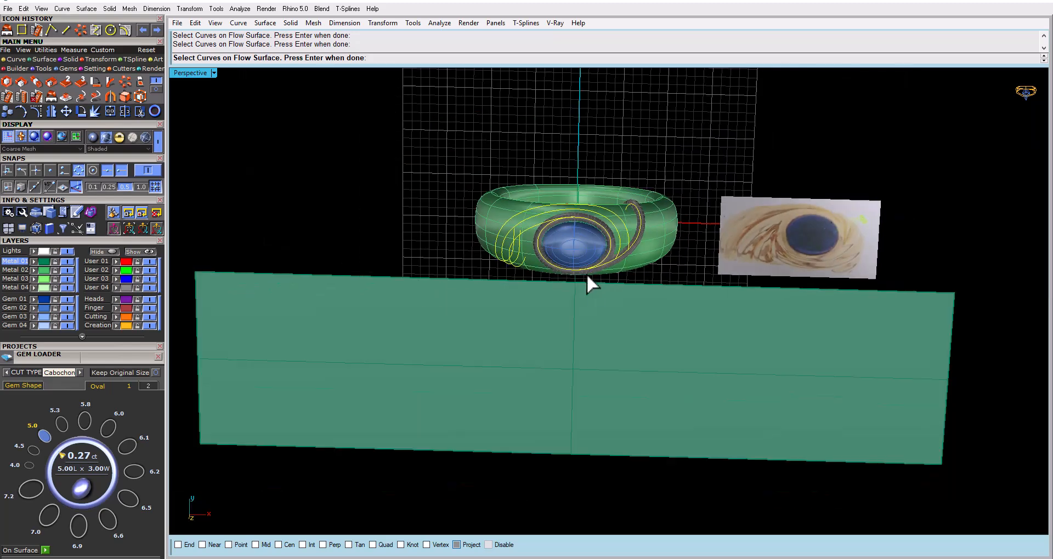
{"action": "right_click_drag", "start_coordinate": [587, 274], "coordinate": [584, 296]}
{"action": "right_click", "coordinate": [586, 248]}
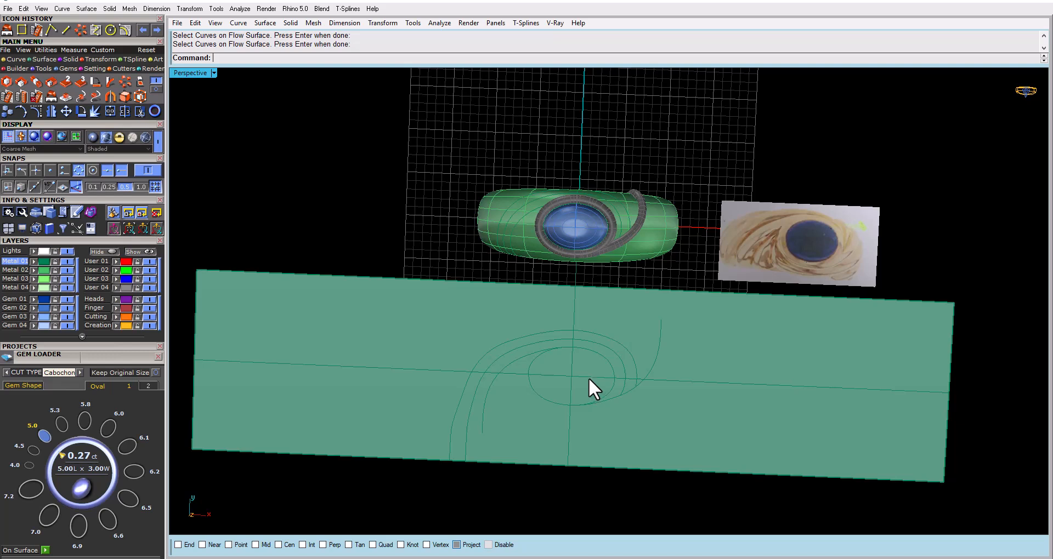
Rebuild the outermost flattened swirl curve with 20 points at degree 3, deleting the input
{"action": "left_click", "coordinate": [522, 348]}
{"action": "right_click_drag", "start_coordinate": [528, 353], "coordinate": [533, 328]}
{"action": "right_click_drag", "start_coordinate": [540, 363], "coordinate": [508, 265]}
{"action": "scroll", "coordinate": [551, 333], "scroll_direction": "up", "scroll_amount": 4}
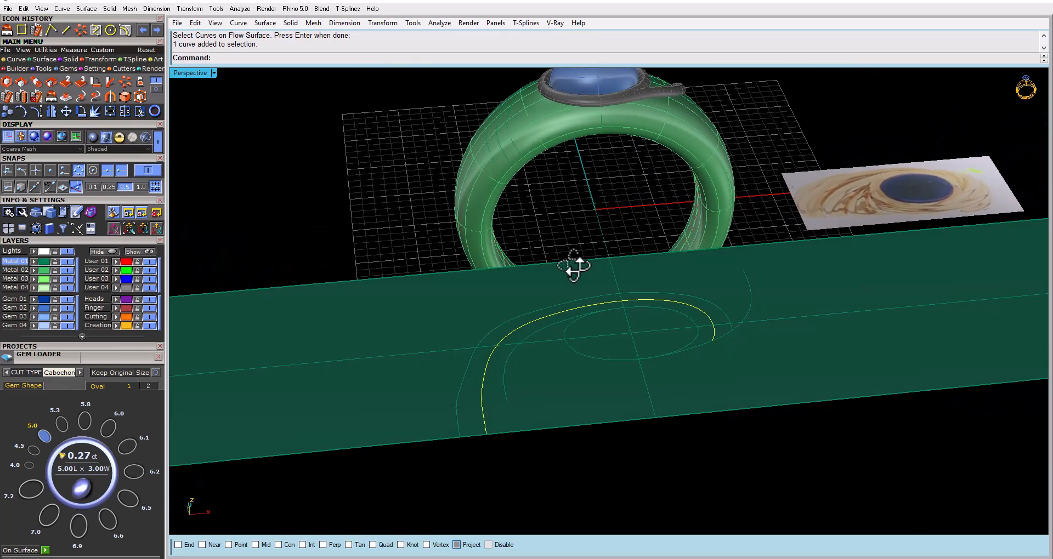
{"action": "left_click", "coordinate": [481, 340]}
{"action": "mouse_move", "coordinate": [481, 340]}
{"action": "right_mouse_down"}
{"action": "mouse_move", "coordinate": [493, 365]}
{"action": "mouse_move", "coordinate": [497, 333]}
{"action": "right_mouse_up"}
{"action": "type", "text": "Rebuild"}
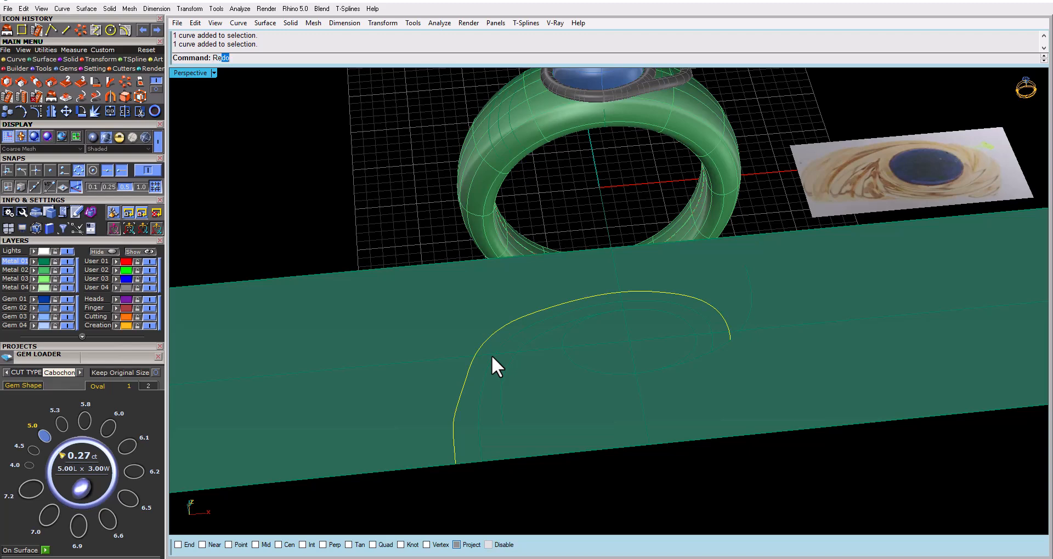
{"action": "key", "text": "Return"}
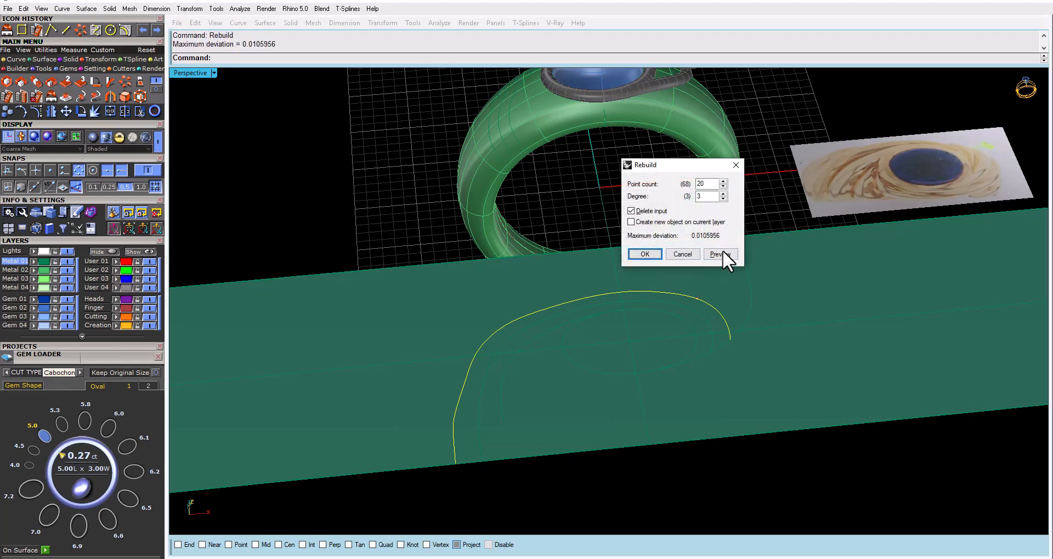
{"action": "left_click", "coordinate": [719, 252]}
{"action": "left_click", "coordinate": [643, 253]}
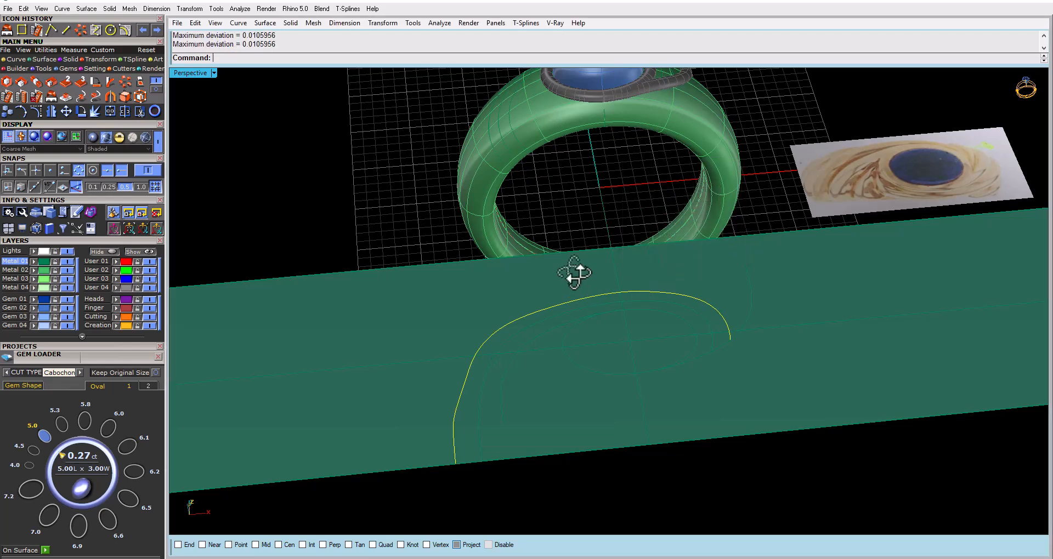
Rebuild the middle and inner flattened swirl curves with 20 points at degree 3
{"action": "right_click_drag", "start_coordinate": [574, 273], "coordinate": [574, 244]}
{"action": "left_click", "coordinate": [504, 322]}
{"action": "right_click", "coordinate": [504, 323]}
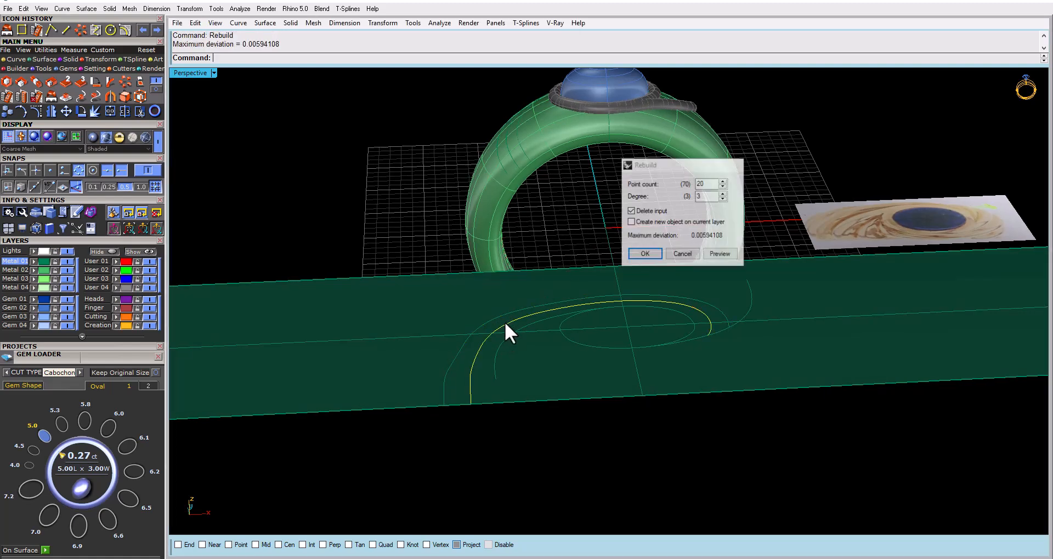
{"action": "key", "text": "Return"}
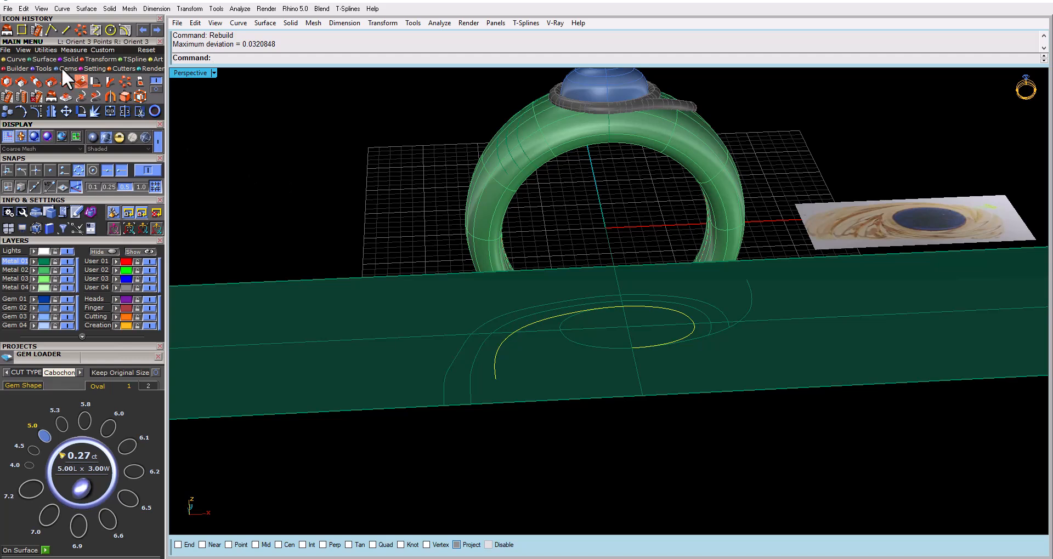
{"action": "left_click", "coordinate": [48, 59]}
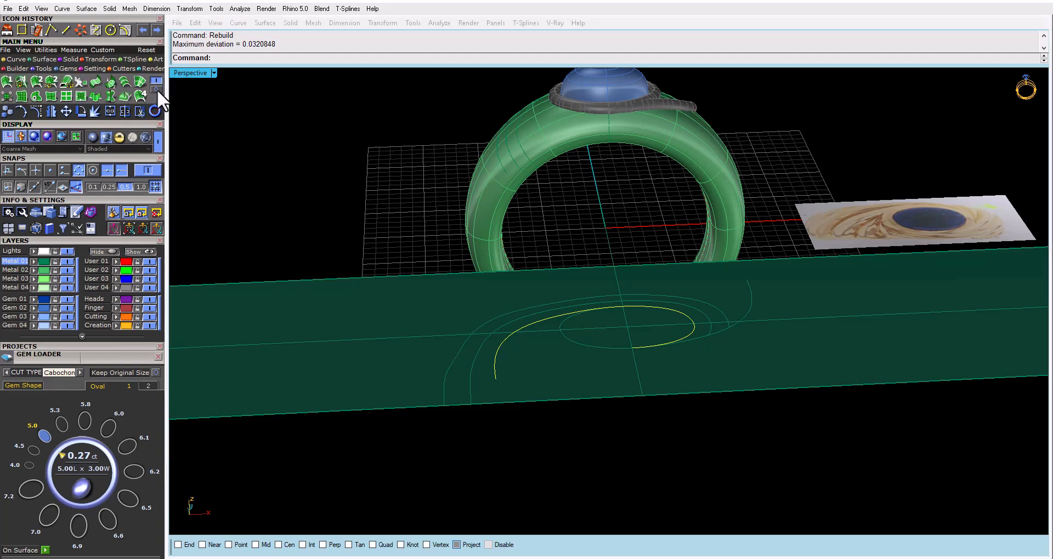
{"action": "left_click", "coordinate": [8, 80]}
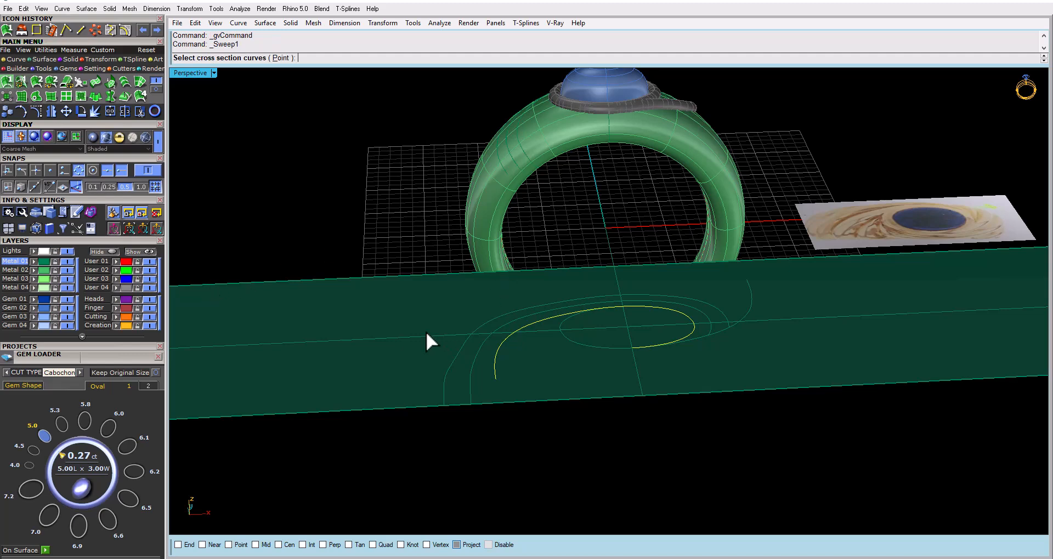
{"action": "right_click_drag", "start_coordinate": [466, 352], "coordinate": [511, 398]}
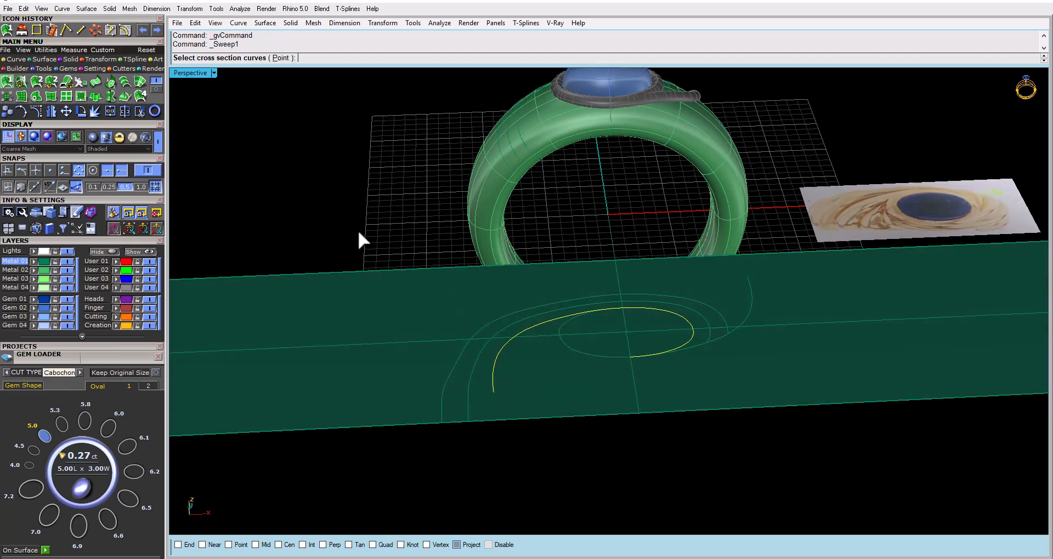
{"action": "left_click", "coordinate": [158, 357]}
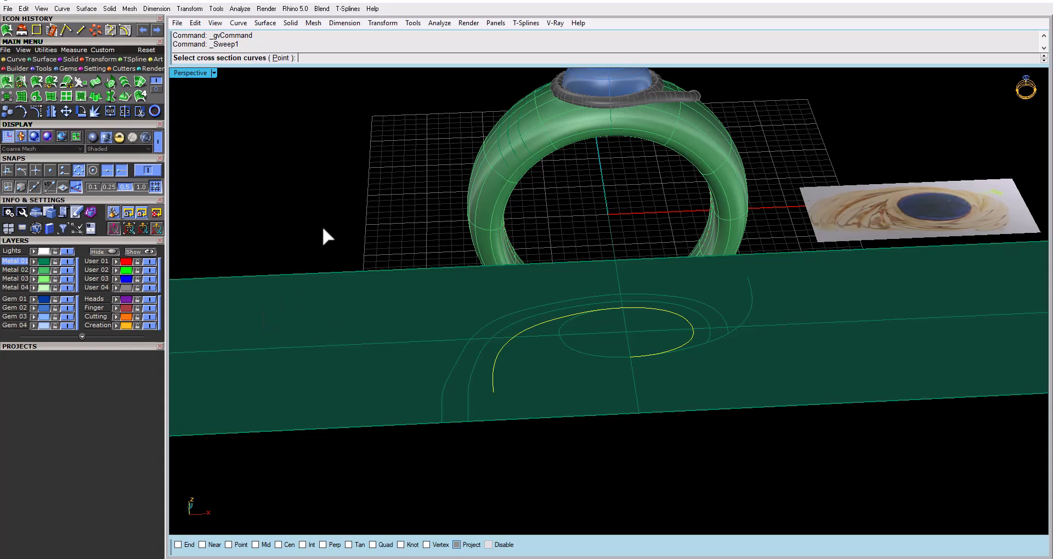
{"action": "key", "text": "Escape"}
Place a half-round profile about 1.1 mm wide at 100% along the inner flattened swirl curve using Profile Placer
{"action": "left_click", "coordinate": [533, 325]}
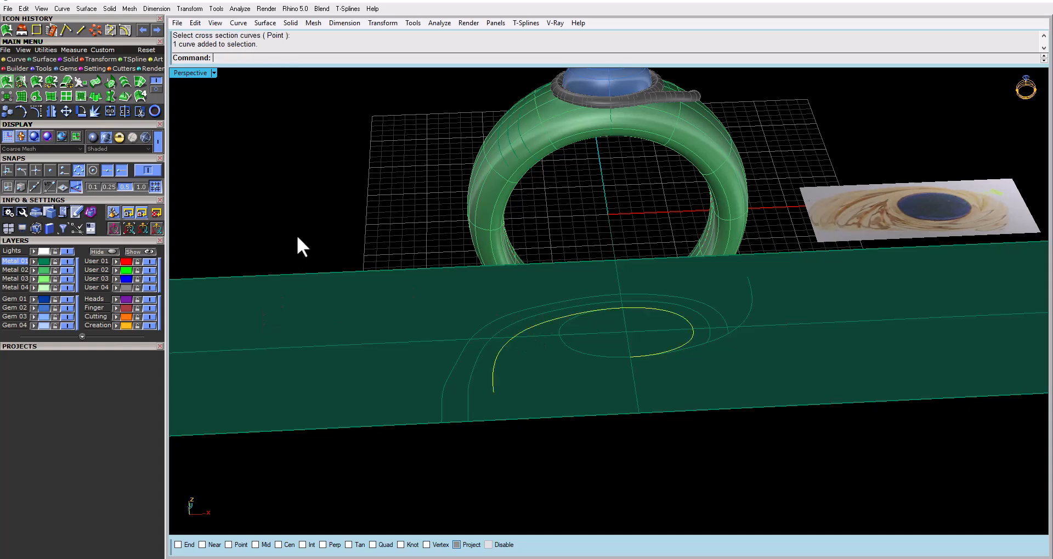
{"action": "left_click", "coordinate": [42, 68]}
{"action": "left_click", "coordinate": [22, 81]}
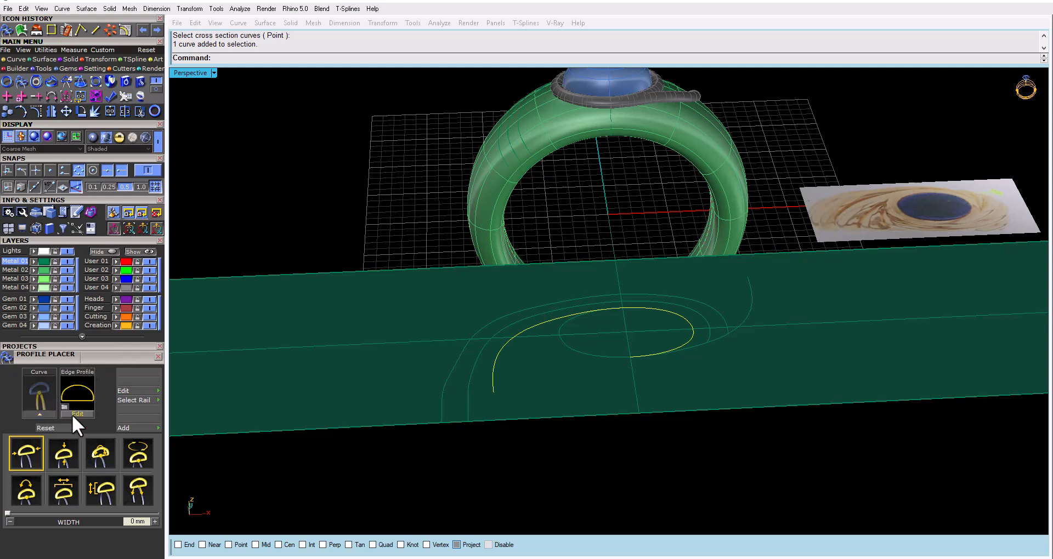
{"action": "left_click", "coordinate": [44, 416]}
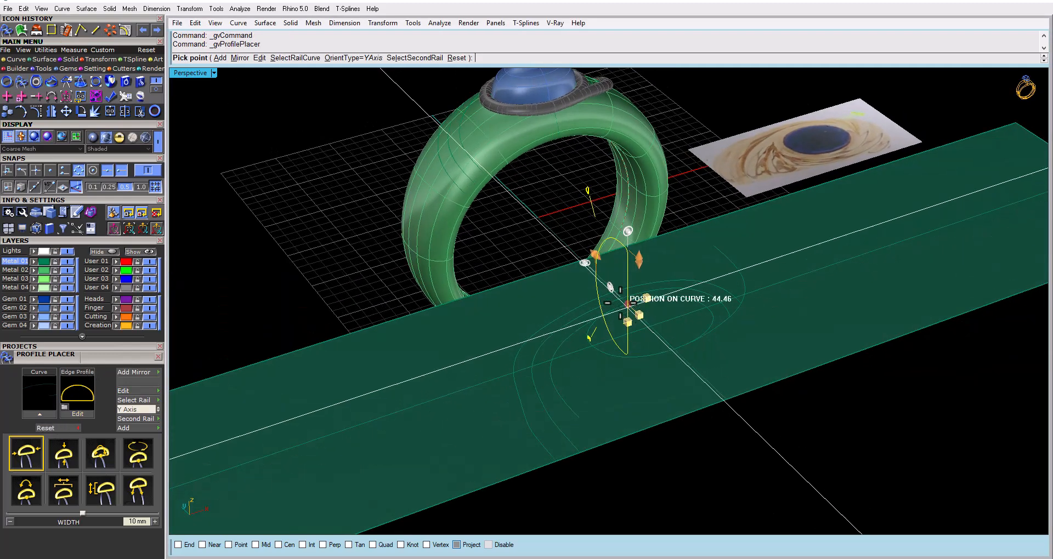
{"action": "left_click_drag", "start_coordinate": [627, 303], "coordinate": [579, 400]}
{"action": "left_click_drag", "start_coordinate": [597, 358], "coordinate": [584, 429]}
{"action": "scroll", "coordinate": [585, 429], "scroll_direction": "up", "scroll_amount": 5}
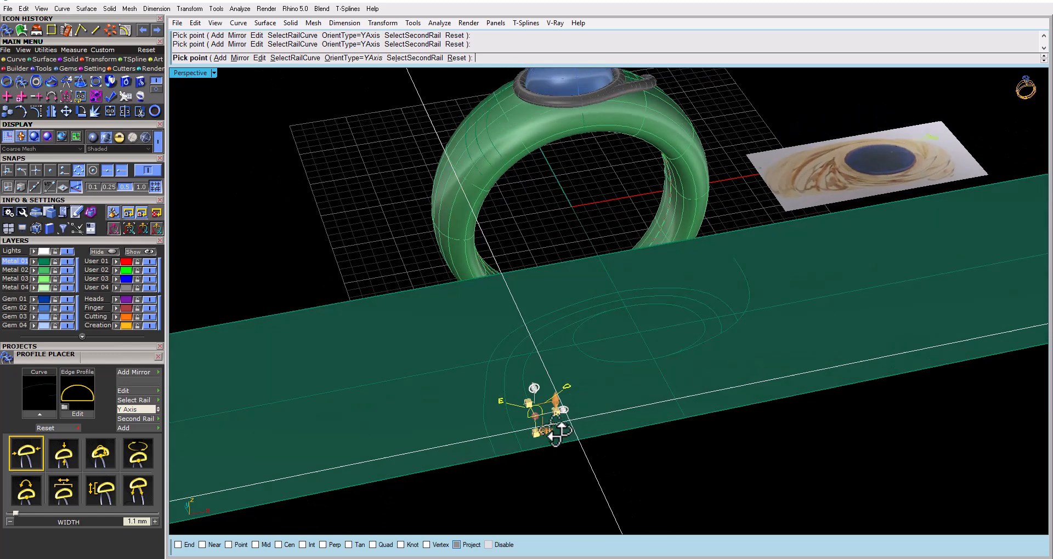
{"action": "left_click_drag", "start_coordinate": [494, 412], "coordinate": [530, 404]}
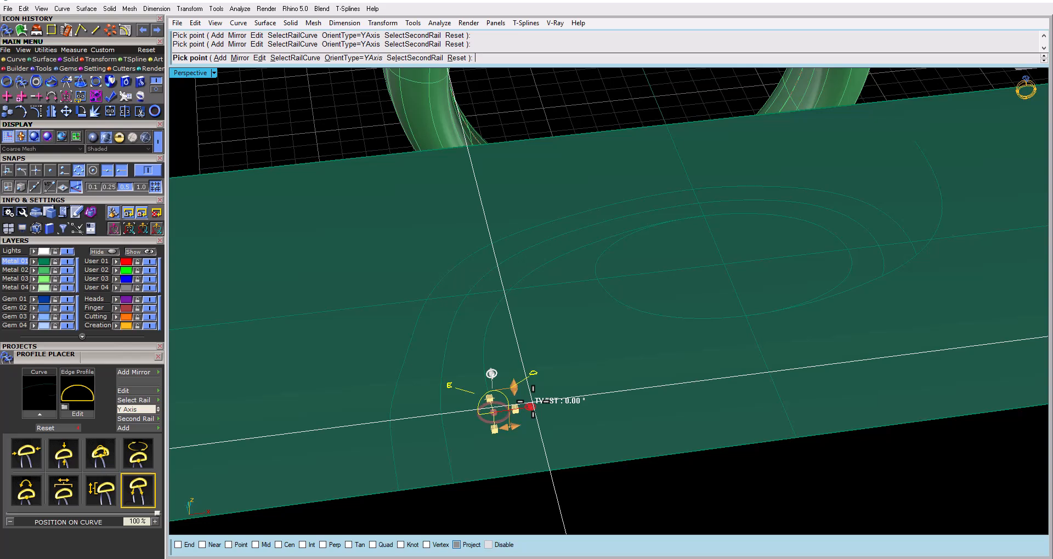
{"action": "right_click", "coordinate": [533, 402]}
Place a half-round profile at 100% along the middle flattened swirl curve and roll it to 90° using Profile Placer
{"action": "left_click", "coordinate": [441, 403]}
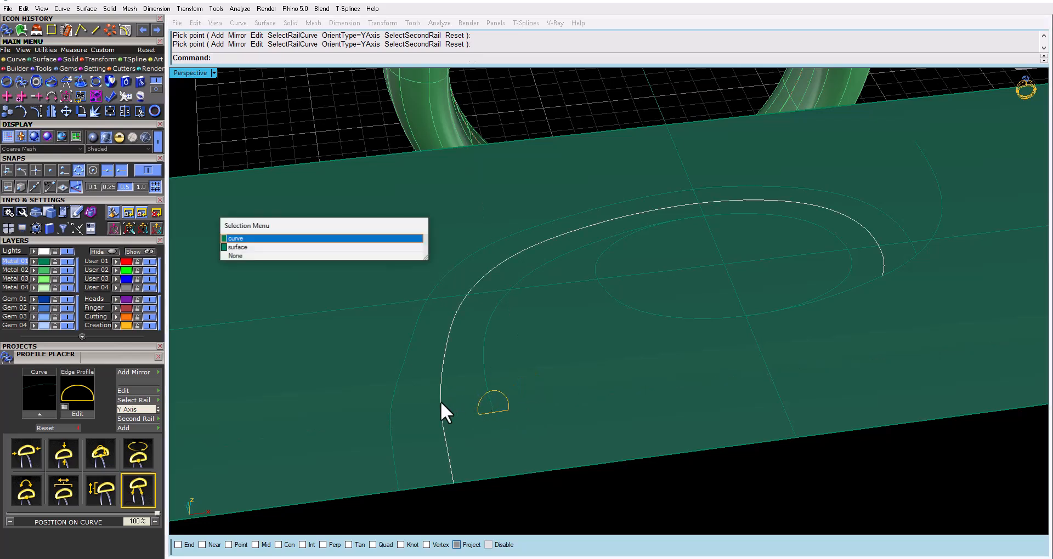
{"action": "left_click", "coordinate": [255, 238]}
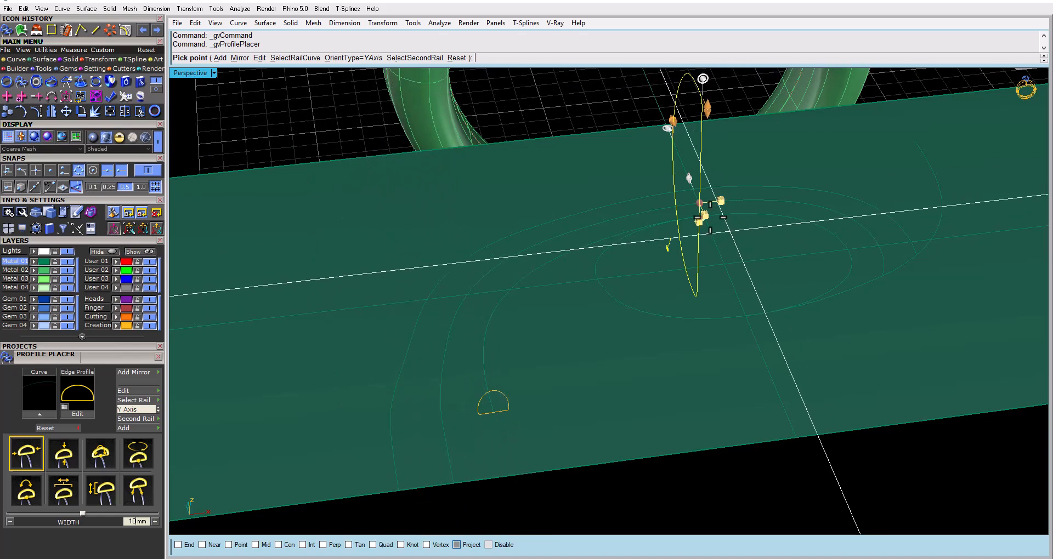
{"action": "left_click_drag", "start_coordinate": [703, 215], "coordinate": [453, 489]}
{"action": "scroll", "coordinate": [445, 317], "scroll_direction": "down", "scroll_amount": 5}
{"action": "scroll", "coordinate": [439, 396], "scroll_direction": "up", "scroll_amount": 4}
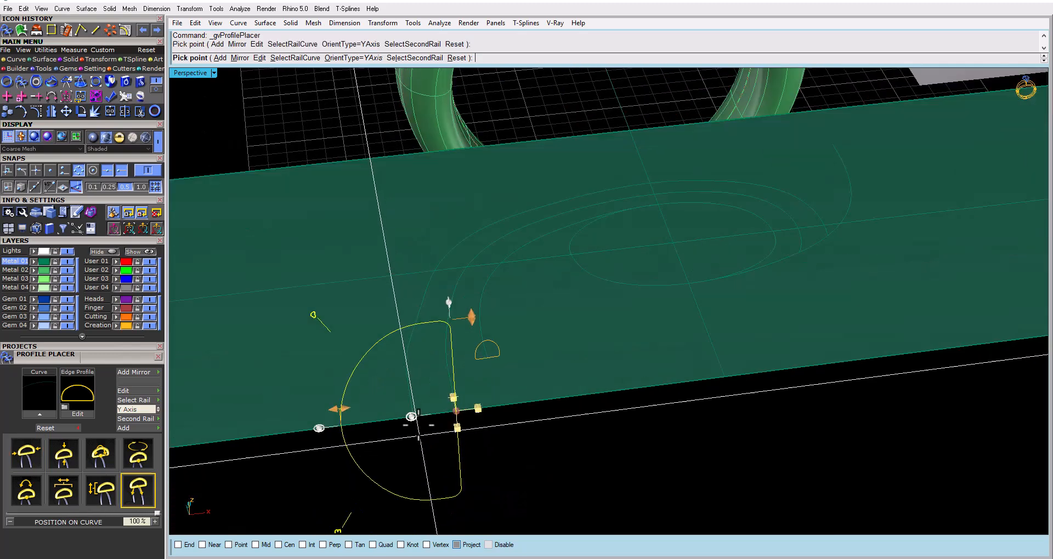
{"action": "left_click_drag", "start_coordinate": [414, 417], "coordinate": [453, 375]}
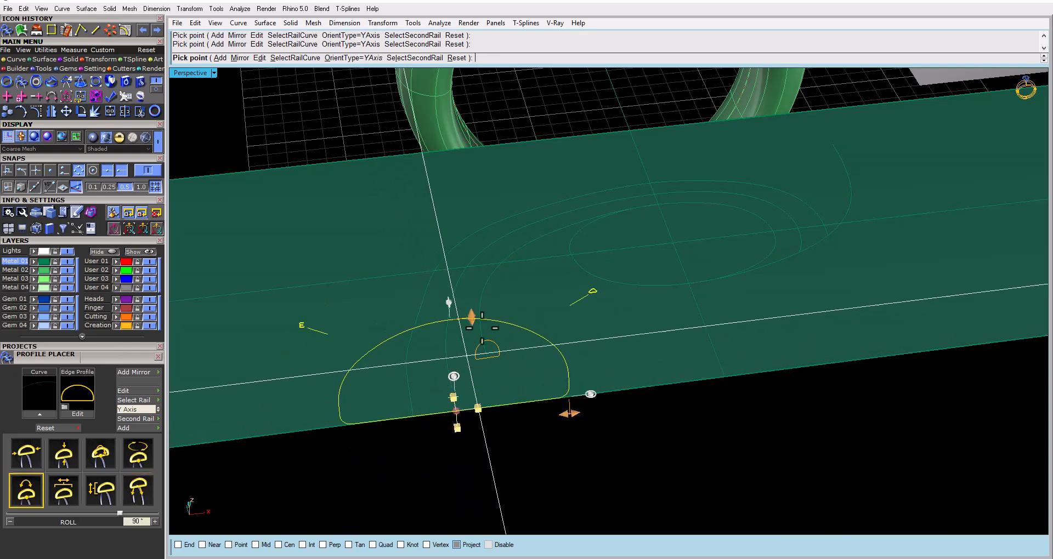
Shrink the half-round profile on the middle flattened swirl curve to a width of 1.9 mm and finish placing it
{"action": "left_click_drag", "start_coordinate": [449, 302], "coordinate": [453, 379]}
{"action": "left_click_drag", "start_coordinate": [570, 412], "coordinate": [480, 424]}
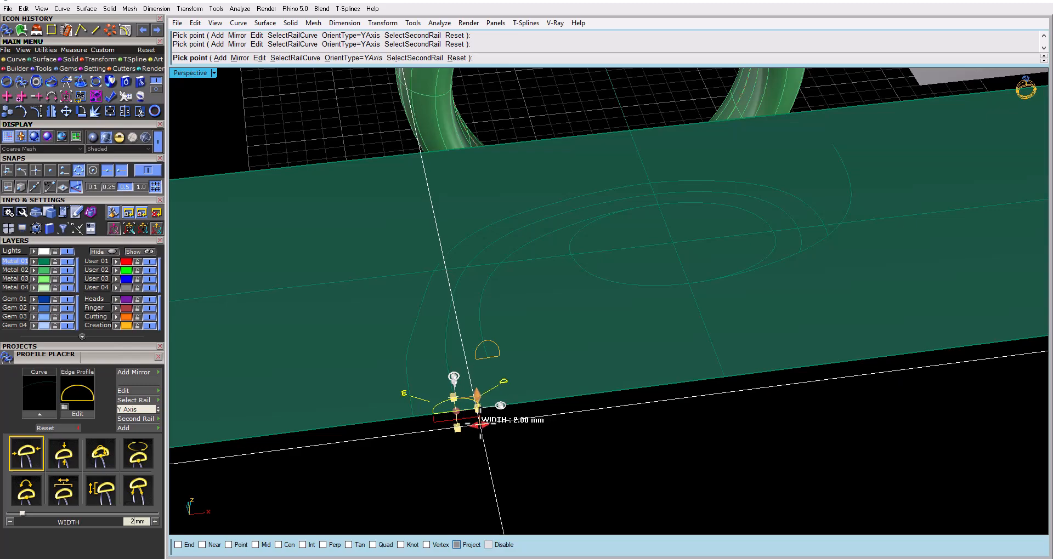
{"action": "scroll", "coordinate": [479, 424], "scroll_direction": "down", "scroll_amount": 5}
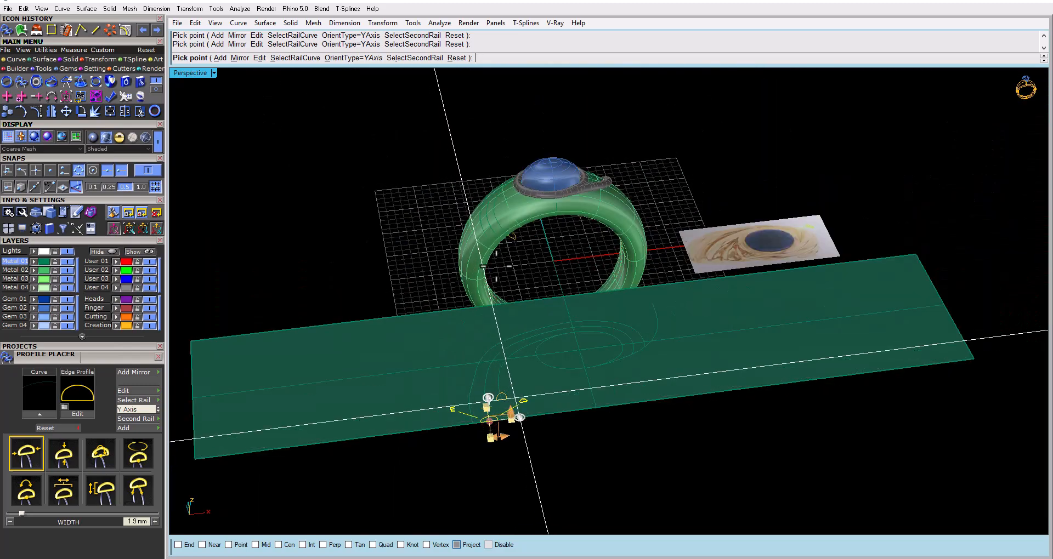
{"action": "scroll", "coordinate": [497, 230], "scroll_direction": "up", "scroll_amount": 5}
{"action": "right_click_drag", "start_coordinate": [497, 230], "coordinate": [499, 311]}
{"action": "scroll", "coordinate": [499, 311], "scroll_direction": "down", "scroll_amount": 3}
{"action": "right_click_drag", "start_coordinate": [543, 420], "coordinate": [532, 336]}
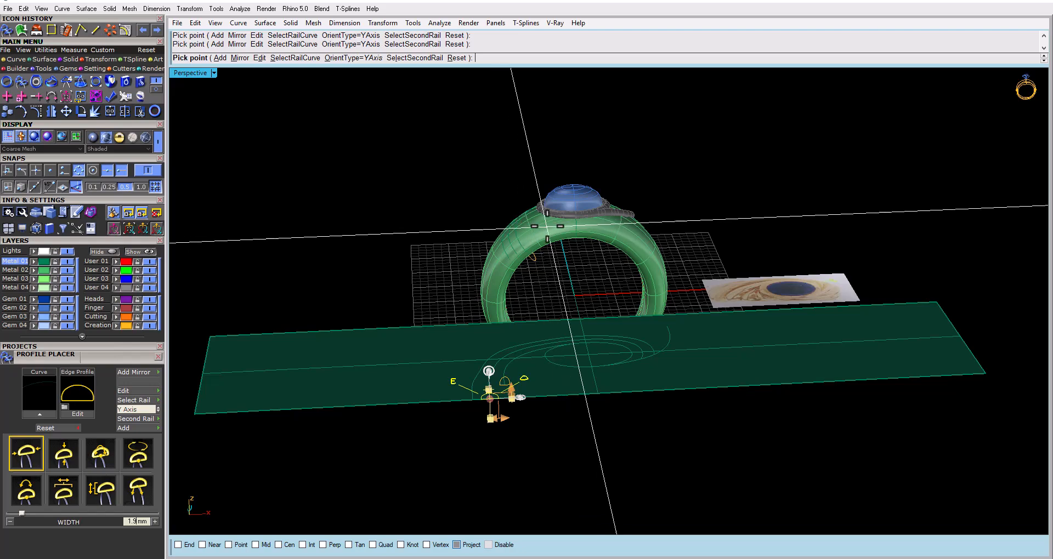
{"action": "right_click_drag", "start_coordinate": [528, 233], "coordinate": [510, 329]}
{"action": "key", "text": "Escape"}
Sweep the 1.9 mm half-round profile along the middle flattened swirl curve with Sweep 1 Rail, using Freeform style without simplifying the cross section
{"action": "left_click", "coordinate": [496, 387]}
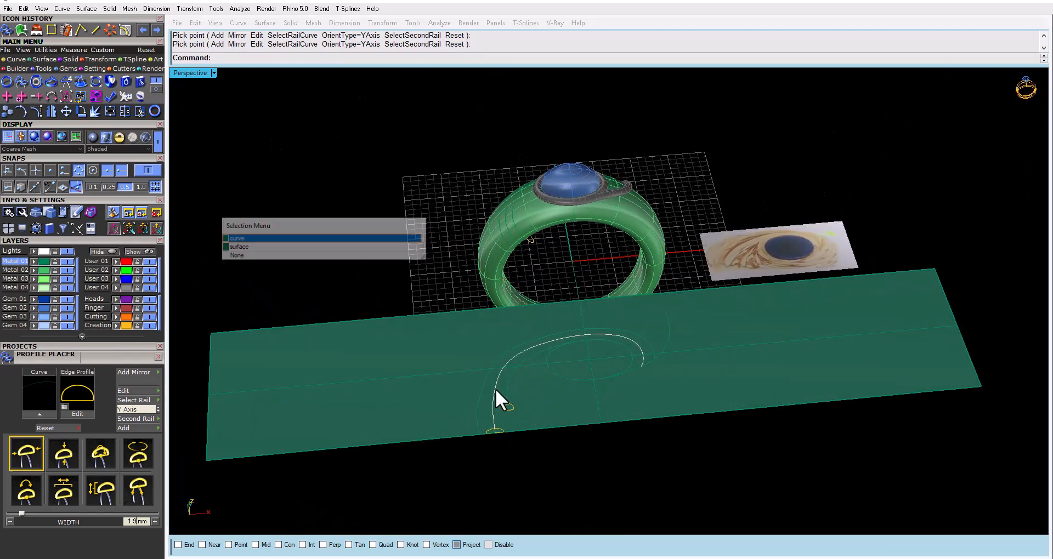
{"action": "left_click", "coordinate": [254, 239]}
{"action": "left_click", "coordinate": [45, 60]}
{"action": "left_click", "coordinate": [5, 93]}
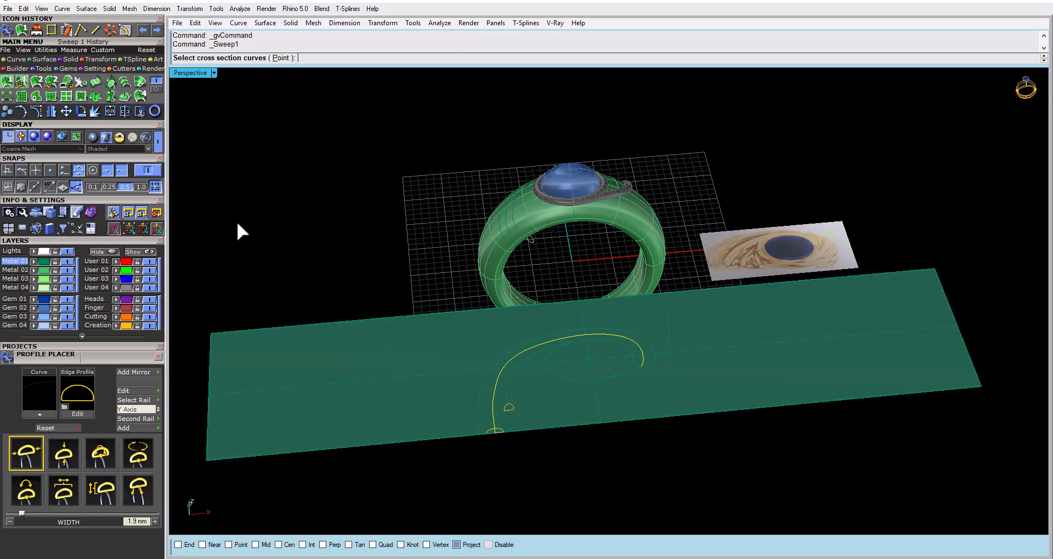
{"action": "left_click", "coordinate": [498, 430]}
{"action": "key", "text": "Return"}
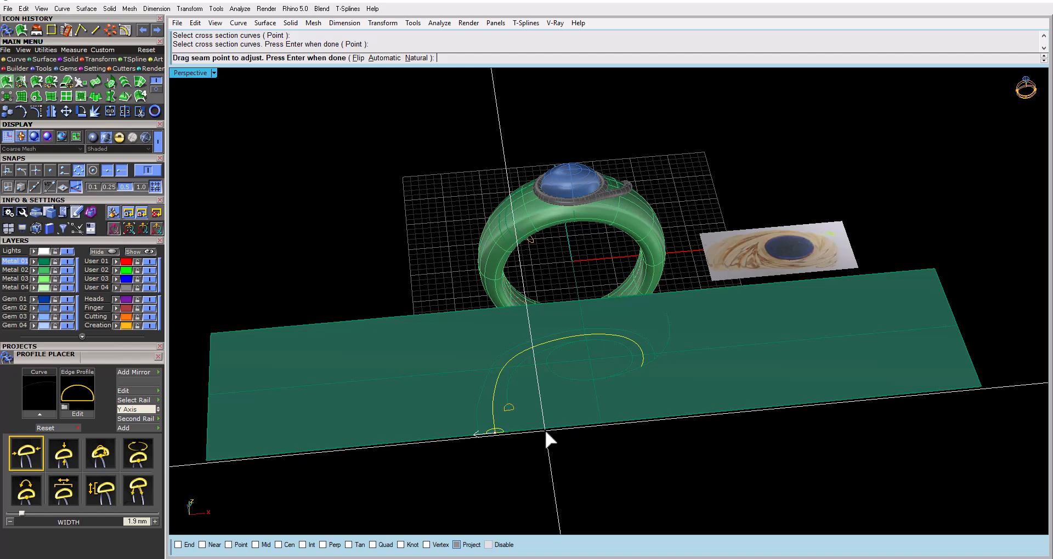
{"action": "key", "text": "Return"}
{"action": "right_click_drag", "start_coordinate": [529, 414], "coordinate": [533, 371]}
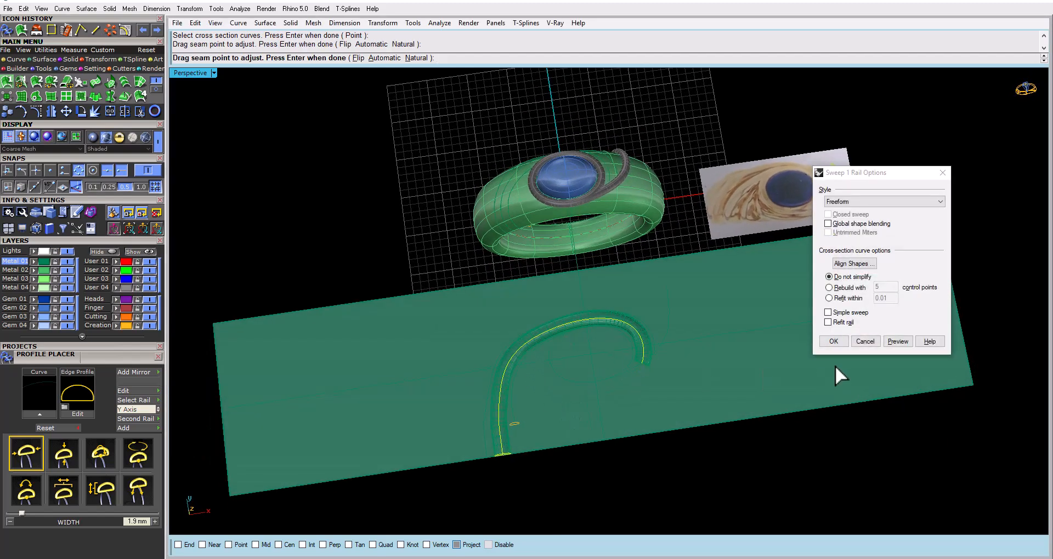
{"action": "left_click", "coordinate": [833, 341]}
Examine how the swept band wraps around the bezel and ring shank from several angles, comparing it with the reference drawing
{"action": "right_click_drag", "start_coordinate": [581, 310], "coordinate": [599, 346]}
{"action": "scroll", "coordinate": [623, 360], "scroll_direction": "up", "scroll_amount": 5}
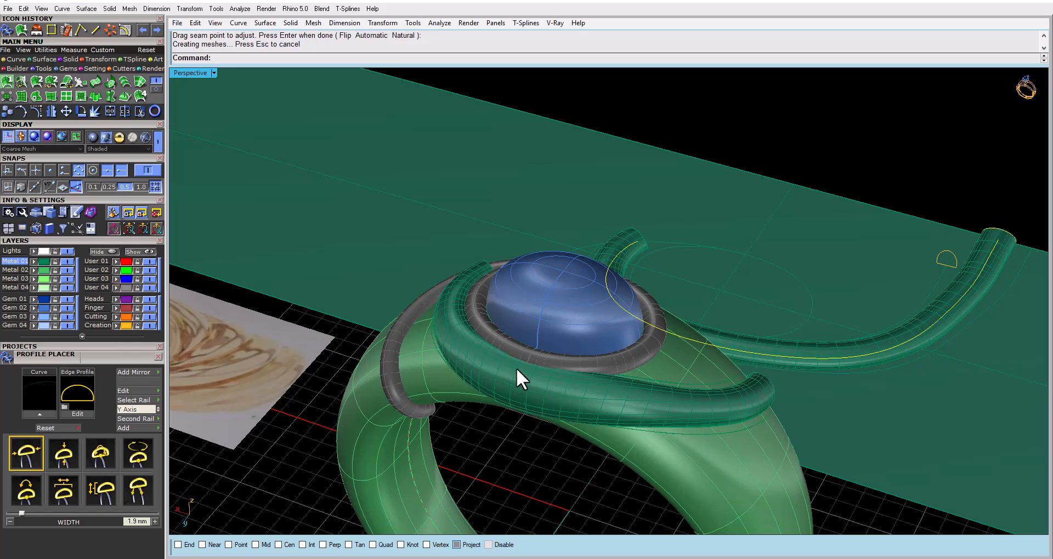
{"action": "right_click_drag", "start_coordinate": [515, 368], "coordinate": [467, 412]}
{"action": "scroll", "coordinate": [438, 316], "scroll_direction": "up", "scroll_amount": 4}
{"action": "scroll", "coordinate": [377, 314], "scroll_direction": "up", "scroll_amount": 5}
{"action": "scroll", "coordinate": [461, 335], "scroll_direction": "down", "scroll_amount": 6}
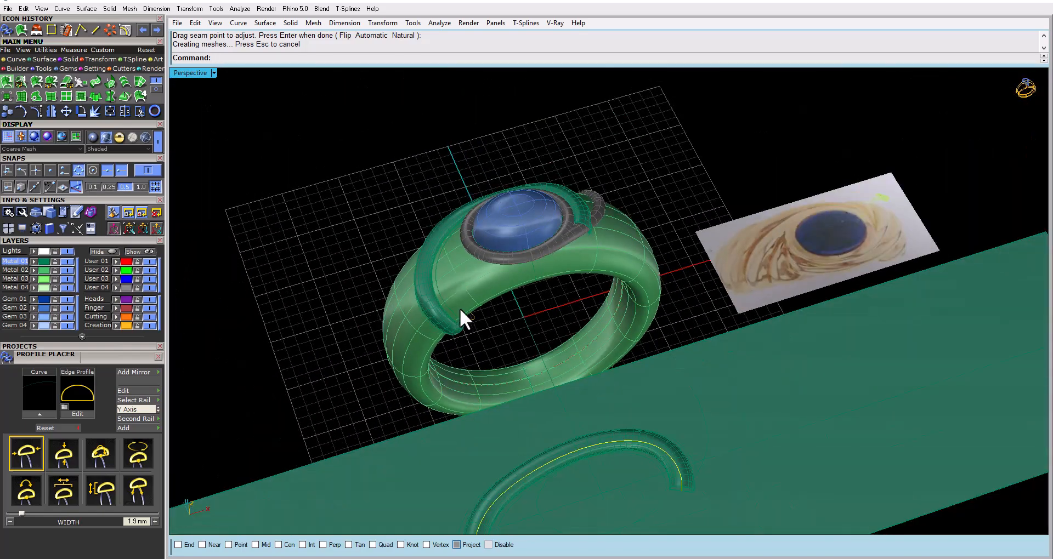
{"action": "right_click_drag", "start_coordinate": [461, 310], "coordinate": [460, 351]}
{"action": "scroll", "coordinate": [444, 230], "scroll_direction": "up", "scroll_amount": 5}
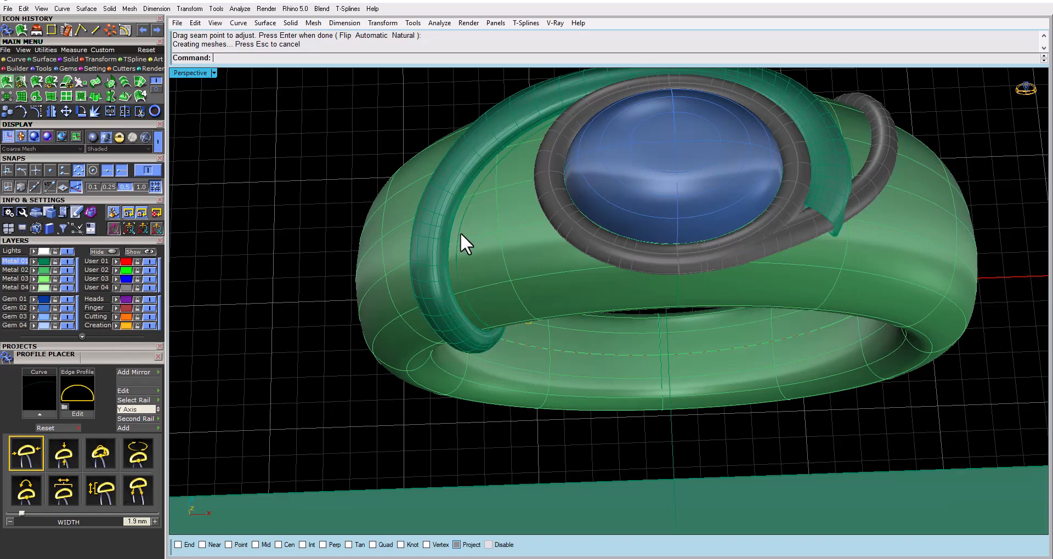
{"action": "scroll", "coordinate": [515, 306], "scroll_direction": "down", "scroll_amount": 3}
{"action": "right_click_drag", "start_coordinate": [515, 305], "coordinate": [551, 265]}
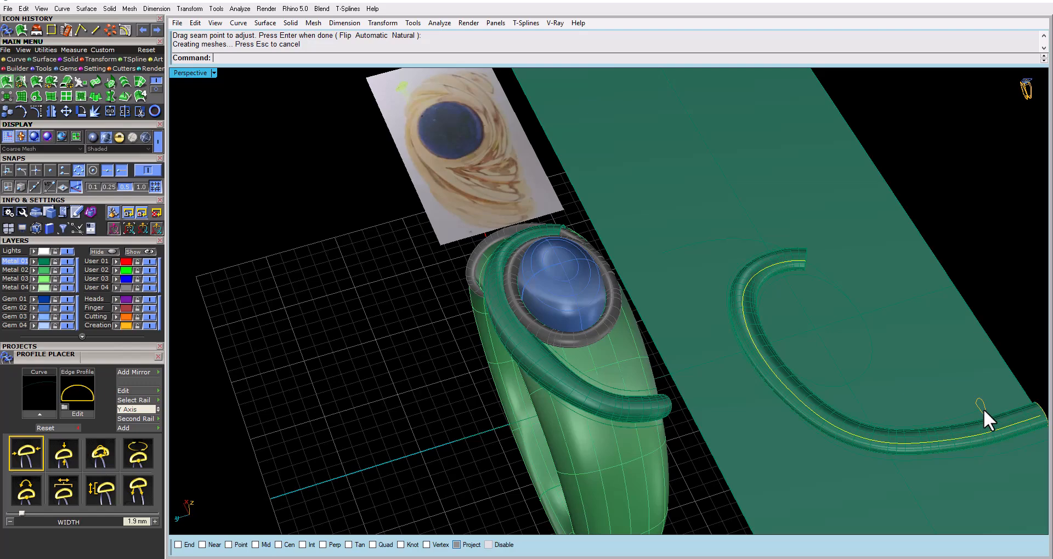
{"action": "right_click_drag", "start_coordinate": [664, 403], "coordinate": [513, 282]}
{"action": "scroll", "coordinate": [512, 344], "scroll_direction": "up", "scroll_amount": 5}
Undo the sweep and the preceding edits back through pulling the swirl curves down onto the flat base surface
{"action": "key", "text": "ctrl+z"}
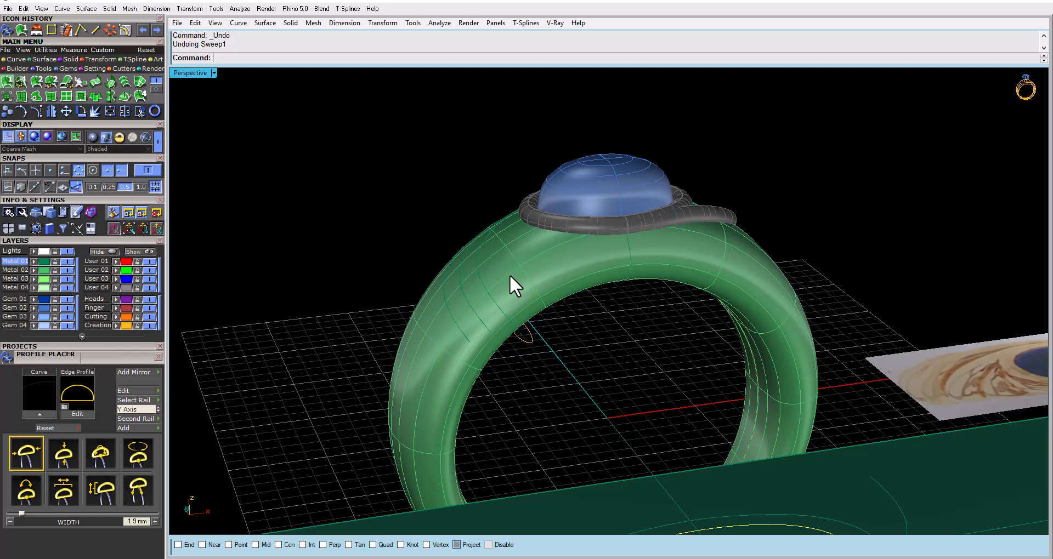
{"action": "key", "text": "ctrl+z"}
{"action": "key", "text": "ctrl+z"}
{"action": "key", "text": "ctrl+z"}
{"action": "key", "text": "ctrl+z"}
{"action": "scroll", "coordinate": [508, 279], "scroll_direction": "down", "scroll_amount": 6}
{"action": "right_click_drag", "start_coordinate": [541, 287], "coordinate": [550, 363]}
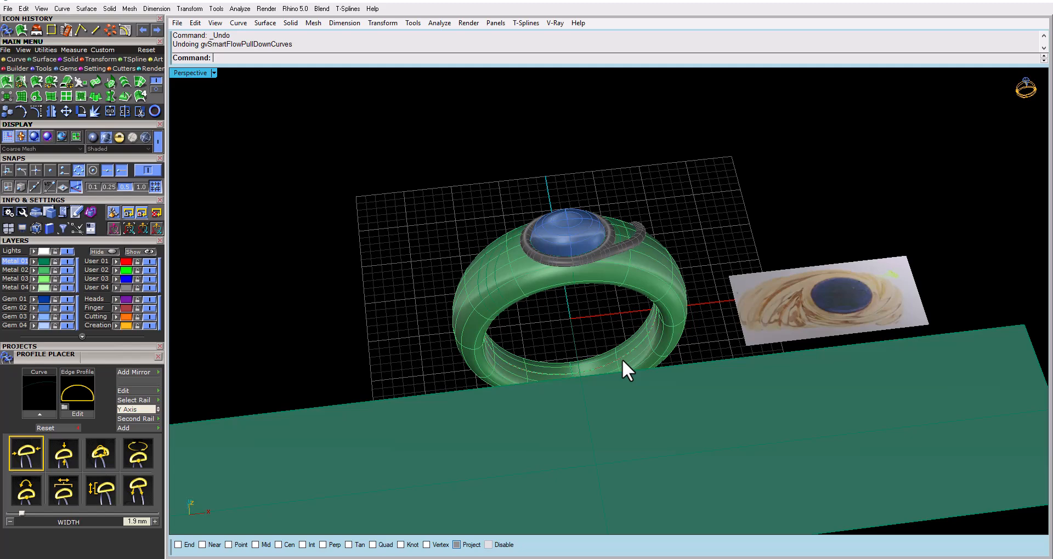
{"action": "right_click_drag", "start_coordinate": [545, 312], "coordinate": [537, 312]}
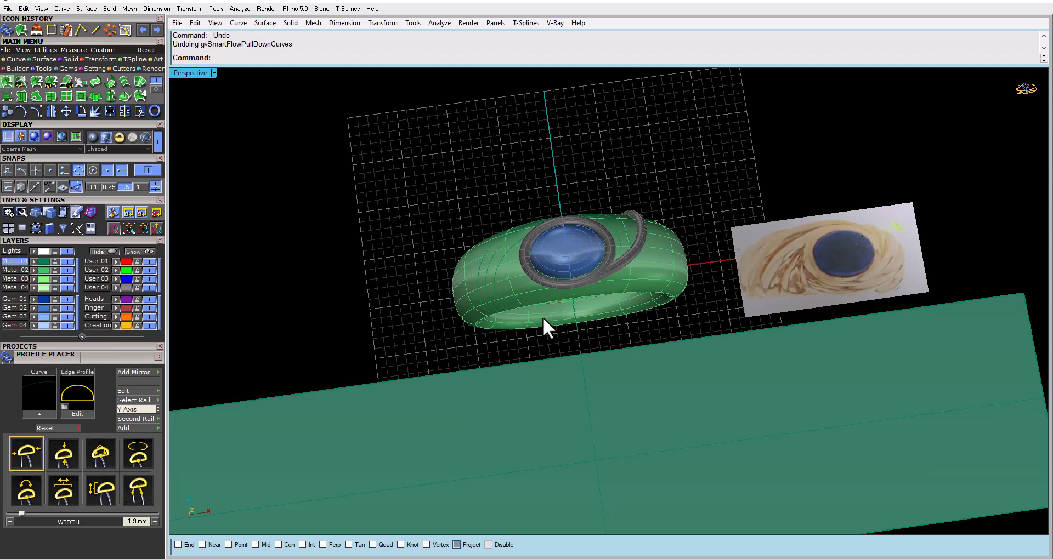
Examine how the swirl curves run around the bezel and down the ring shank, highlighting the outermost curve and viewing it from several angles
{"action": "right_click_drag", "start_coordinate": [499, 290], "coordinate": [532, 288]}
{"action": "scroll", "coordinate": [532, 288], "scroll_direction": "up", "scroll_amount": 3}
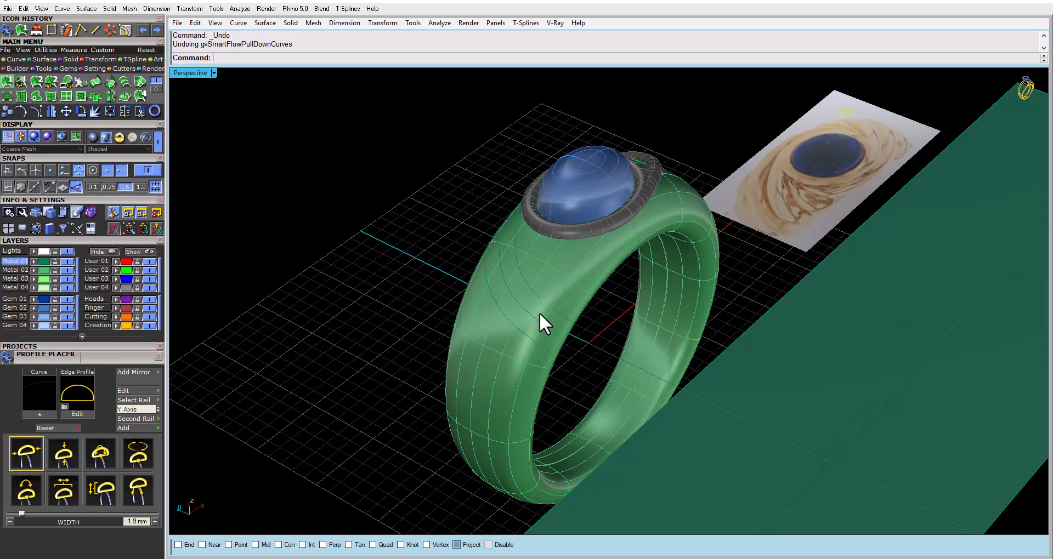
{"action": "right_click_drag", "start_coordinate": [539, 313], "coordinate": [491, 318]}
{"action": "right_click_drag", "start_coordinate": [510, 241], "coordinate": [847, 240]}
{"action": "right_click_drag", "start_coordinate": [572, 344], "coordinate": [587, 316]}
{"action": "left_click", "coordinate": [528, 338]}
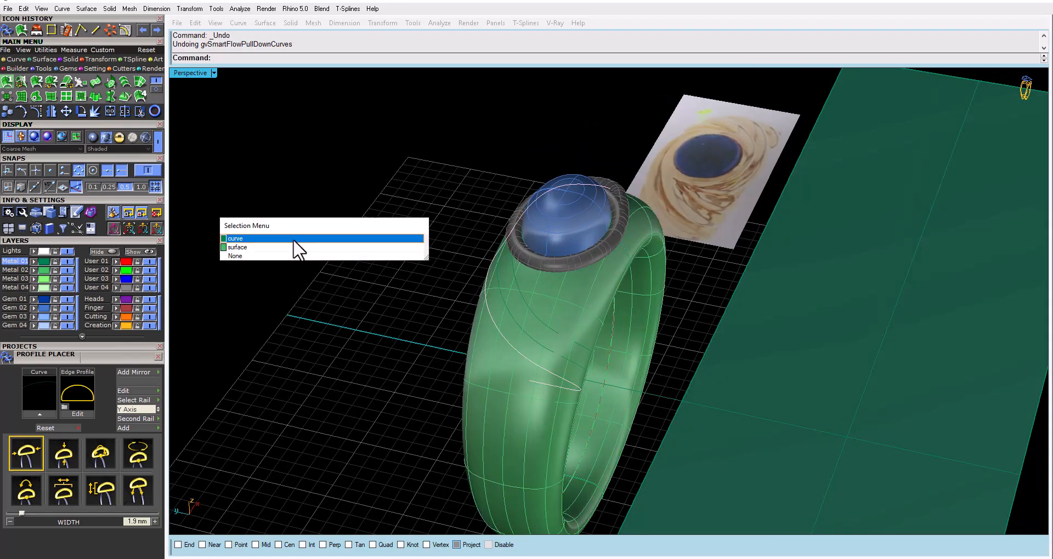
{"action": "left_click", "coordinate": [307, 239]}
{"action": "right_click_drag", "start_coordinate": [341, 254], "coordinate": [554, 237]}
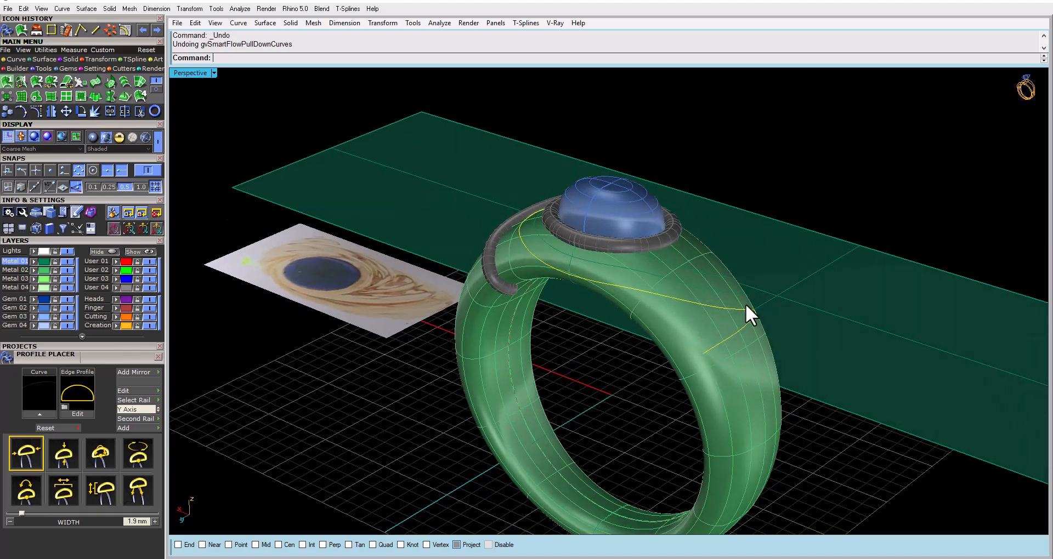
{"action": "right_click_drag", "start_coordinate": [745, 303], "coordinate": [600, 296]}
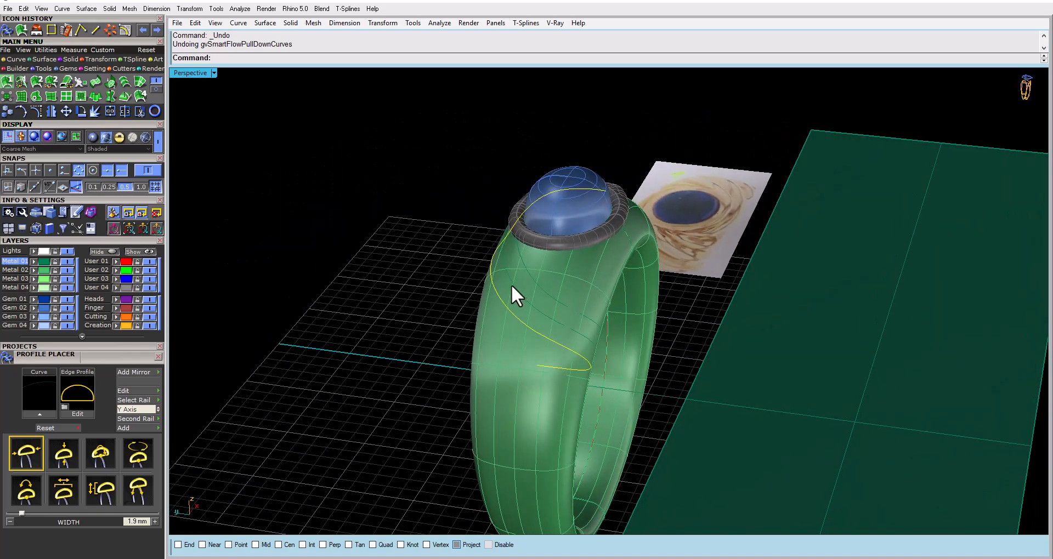
{"action": "right_click_drag", "start_coordinate": [511, 285], "coordinate": [454, 287]}
{"action": "scroll", "coordinate": [494, 313], "scroll_direction": "up", "scroll_amount": 5}
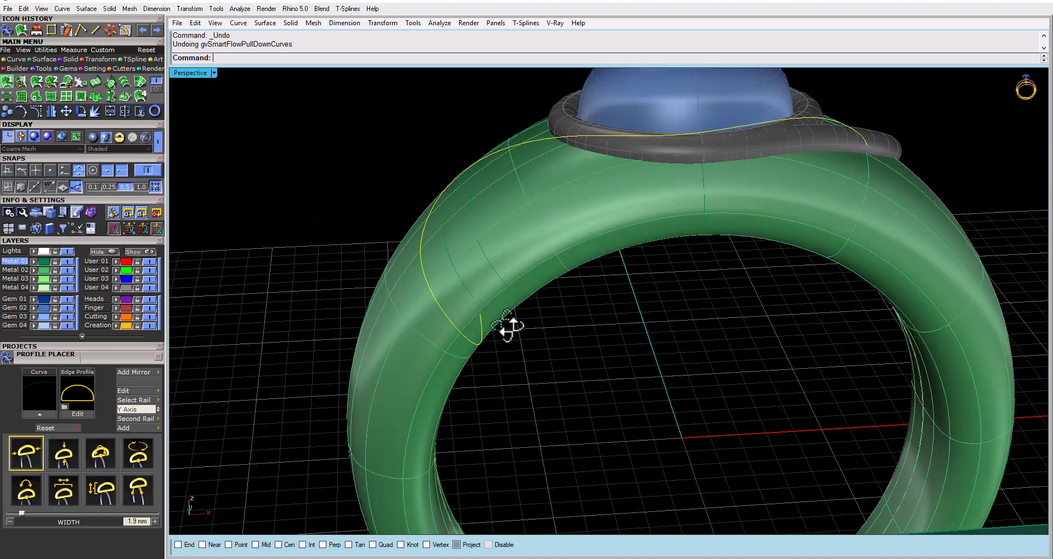
{"action": "right_click_drag", "start_coordinate": [507, 326], "coordinate": [569, 347]}
{"action": "key", "text": "Delete"}
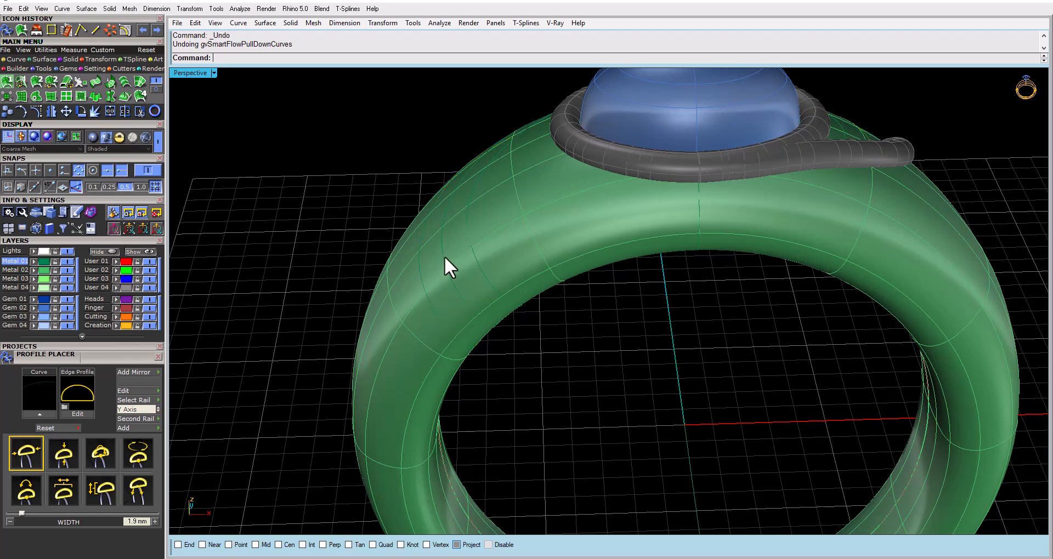
Pipe the middle swirl curve on the ring with a 1.000 diameter and flat caps, adding no further diameters along its length
{"action": "left_click", "coordinate": [444, 256]}
{"action": "left_click", "coordinate": [328, 241]}
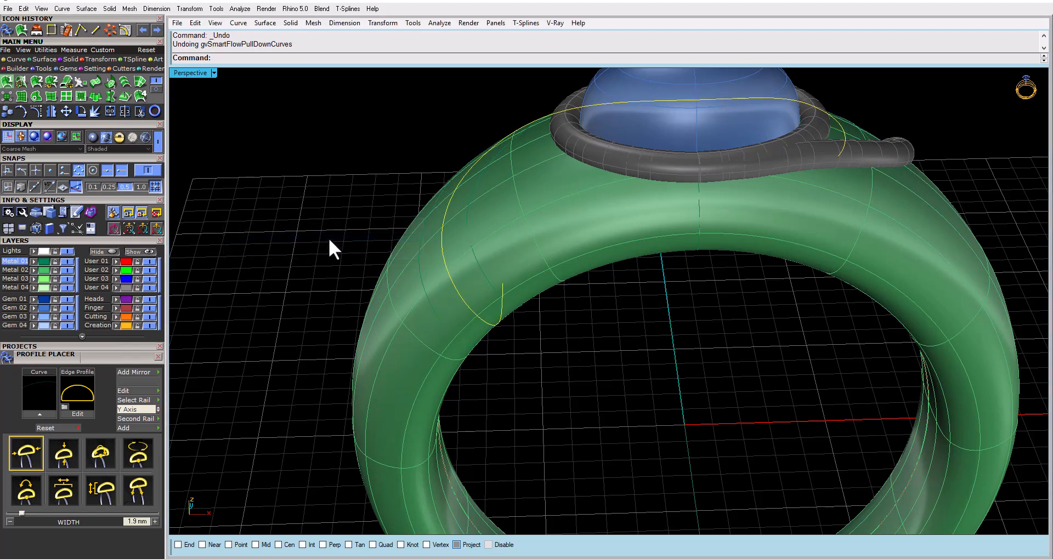
{"action": "key", "text": "Return"}
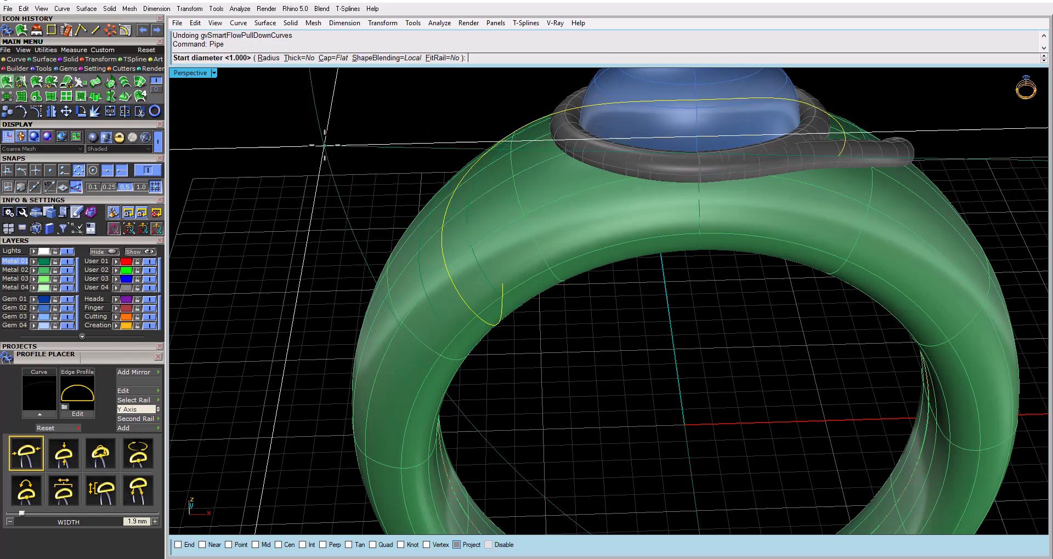
{"action": "key", "text": "Return"}
{"action": "key", "text": "Return"}
{"action": "key", "text": "Return"}
{"action": "key", "text": "Escape"}
Explode the new pipe on the middle swirl curve and delete its two end caps, keeping the tube surface
{"action": "scroll", "coordinate": [504, 308], "scroll_direction": "up", "scroll_amount": 6}
{"action": "right_click_drag", "start_coordinate": [505, 308], "coordinate": [432, 325]}
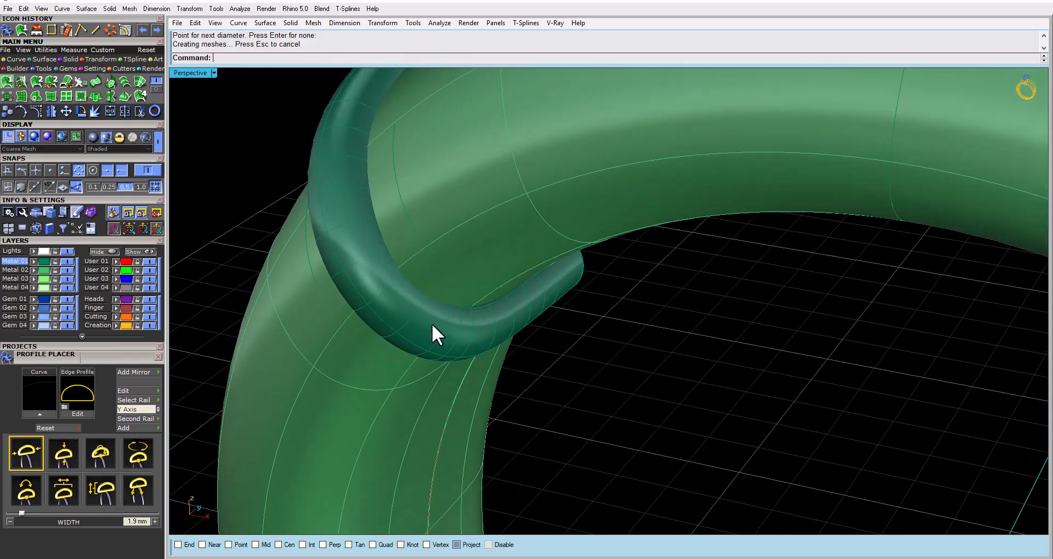
{"action": "left_click", "coordinate": [515, 317]}
{"action": "right_click_drag", "start_coordinate": [515, 317], "coordinate": [537, 296]}
{"action": "key", "text": "Escape"}
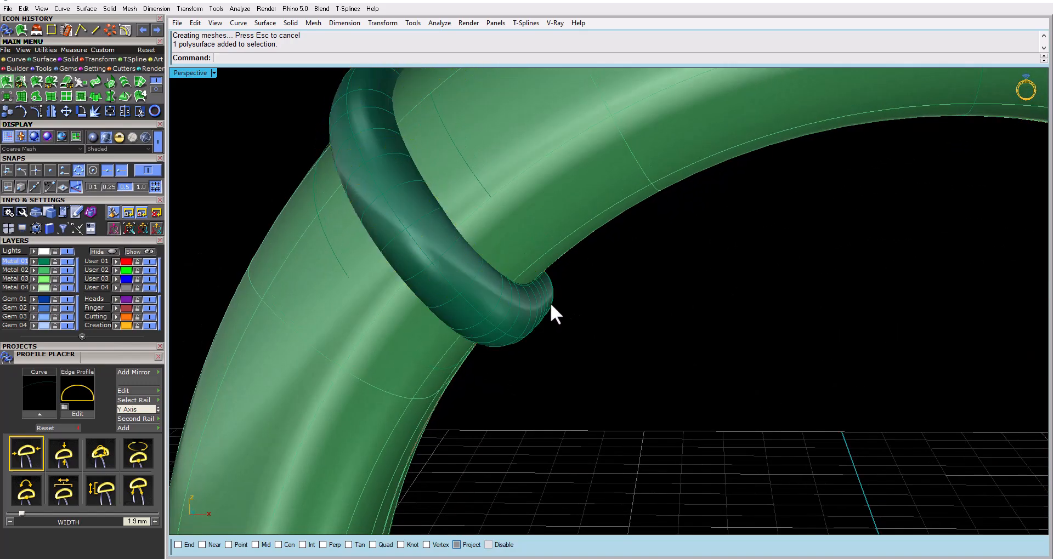
{"action": "left_click", "coordinate": [550, 304]}
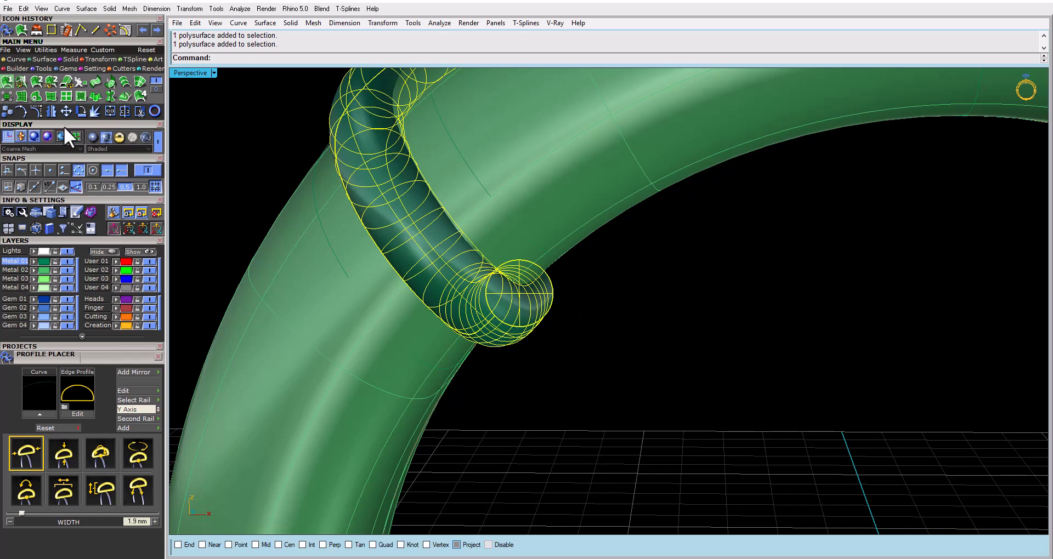
{"action": "left_click", "coordinate": [83, 111]}
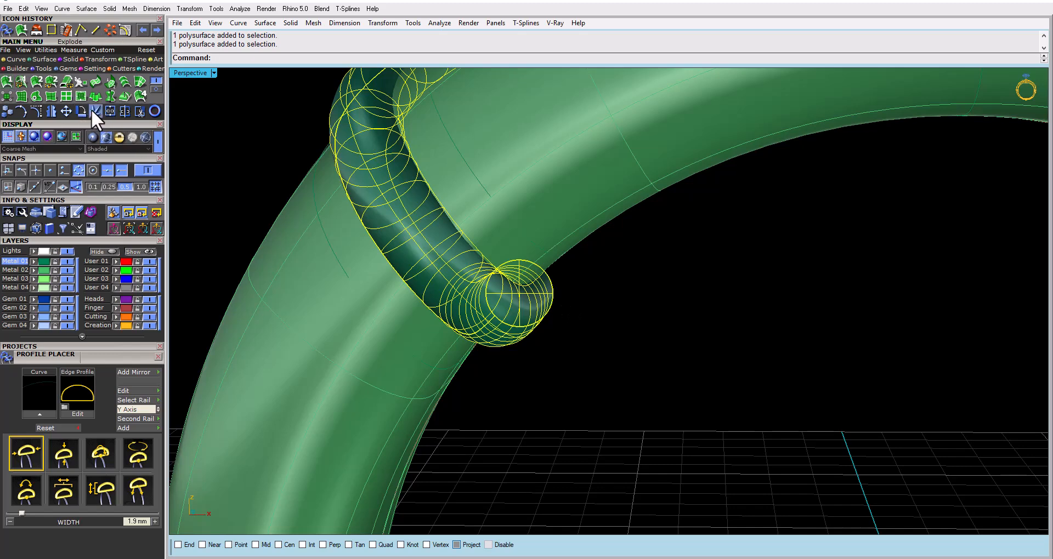
{"action": "left_click", "coordinate": [425, 271], "text": "ctrl"}
{"action": "key", "text": "Delete"}
Try RebuildUV on the open tube surface in the U direction with a point count of 12 and uniform type
{"action": "left_click", "coordinate": [426, 271]}
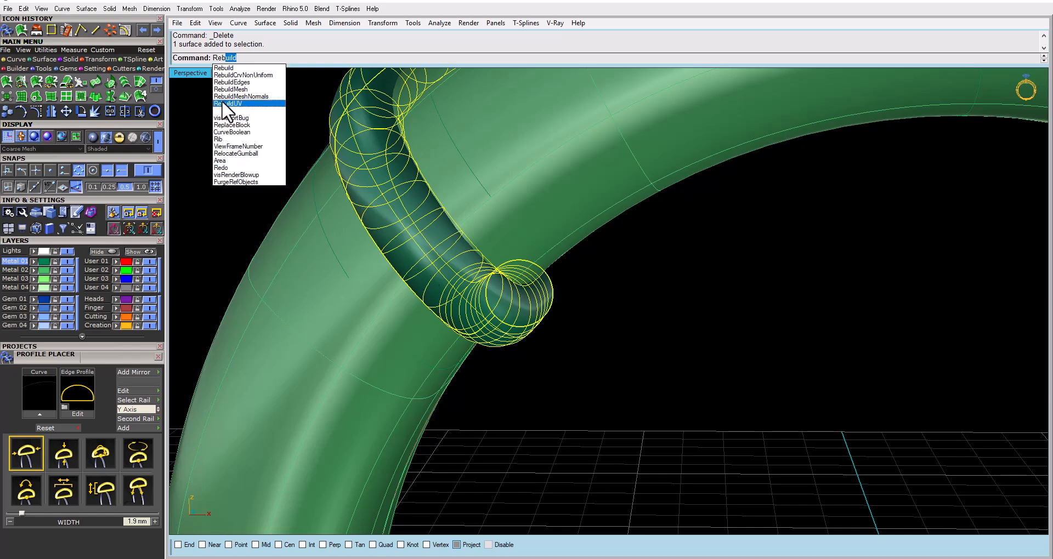
{"action": "left_click", "coordinate": [222, 101]}
{"action": "right_click_drag", "start_coordinate": [381, 90], "coordinate": [369, 148]}
{"action": "key", "text": "Return"}
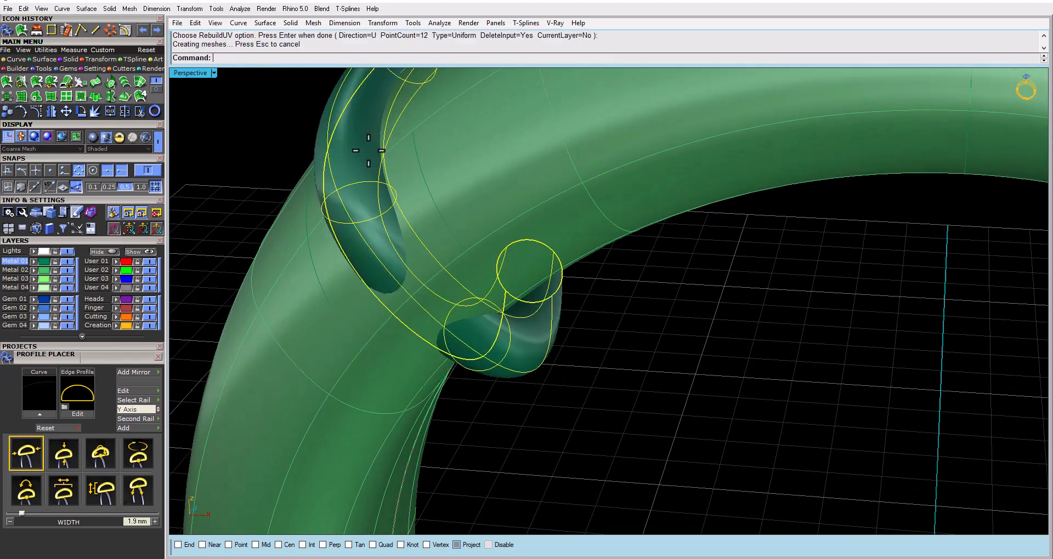
{"action": "key", "text": "ctrl+z"}
Rebuild the tube surface in the U direction with RebuildUV, using a point count of 20 and deleting the input
{"action": "key", "text": "Return"}
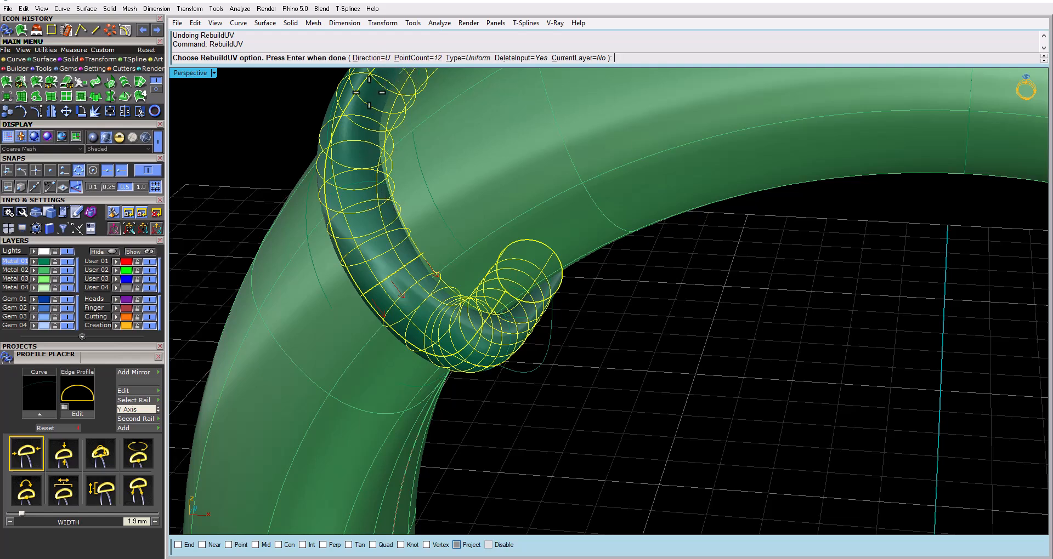
{"action": "left_click", "coordinate": [411, 58]}
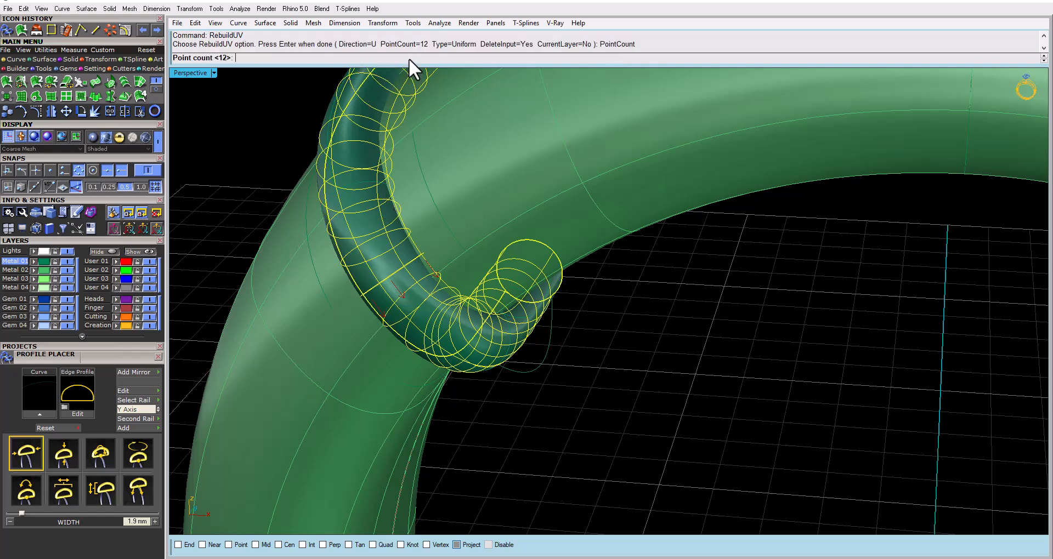
{"action": "type", "text": "20"}
{"action": "key", "text": "Return"}
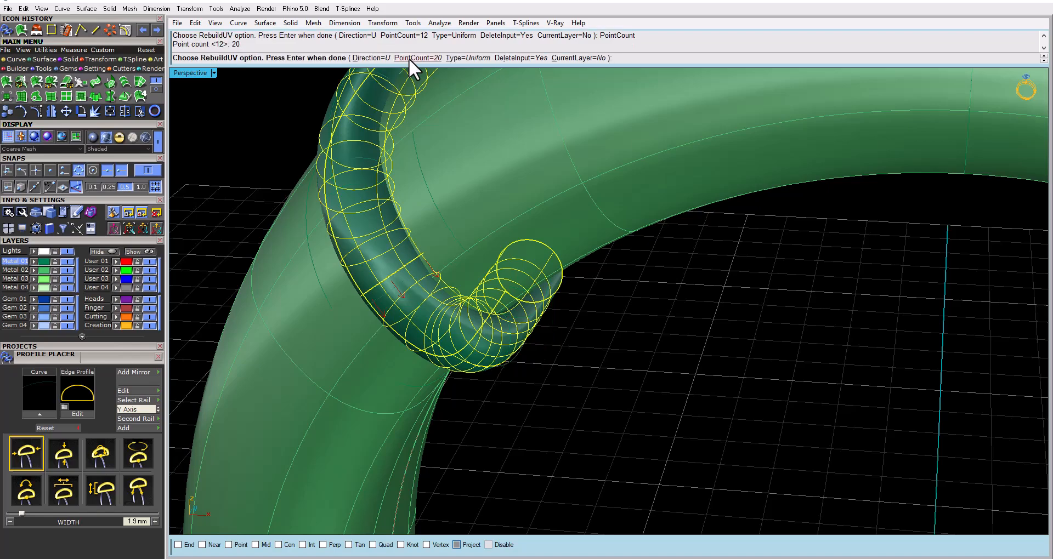
{"action": "key", "text": "Return"}
{"action": "right_click_drag", "start_coordinate": [414, 77], "coordinate": [470, 287]}
{"action": "key", "text": "ctrl+z"}
{"action": "key", "text": "ctrl+y"}
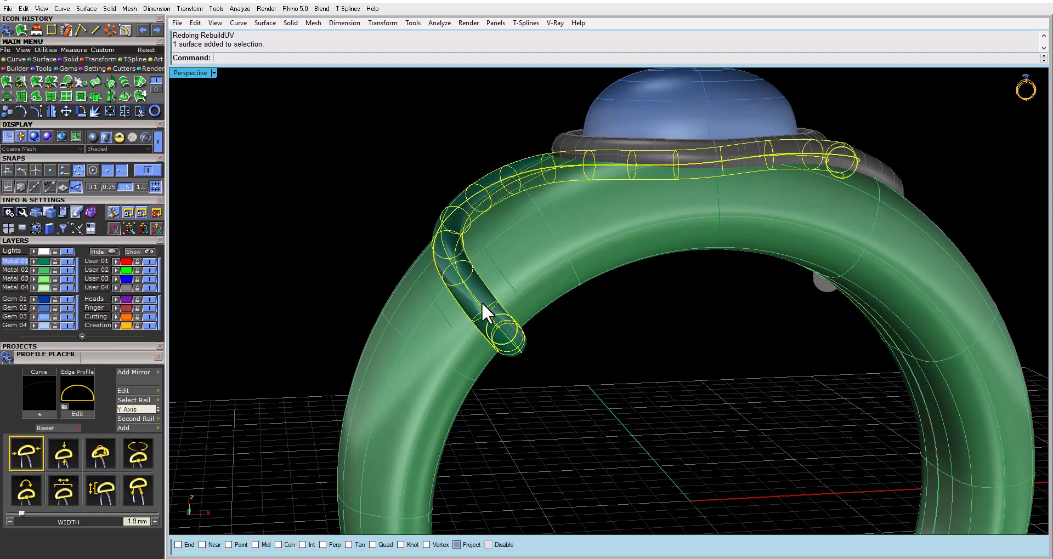
Show the rebuilt tube's control points and select the 30 points around its lower end inside the shank
{"action": "left_click", "coordinate": [36, 110]}
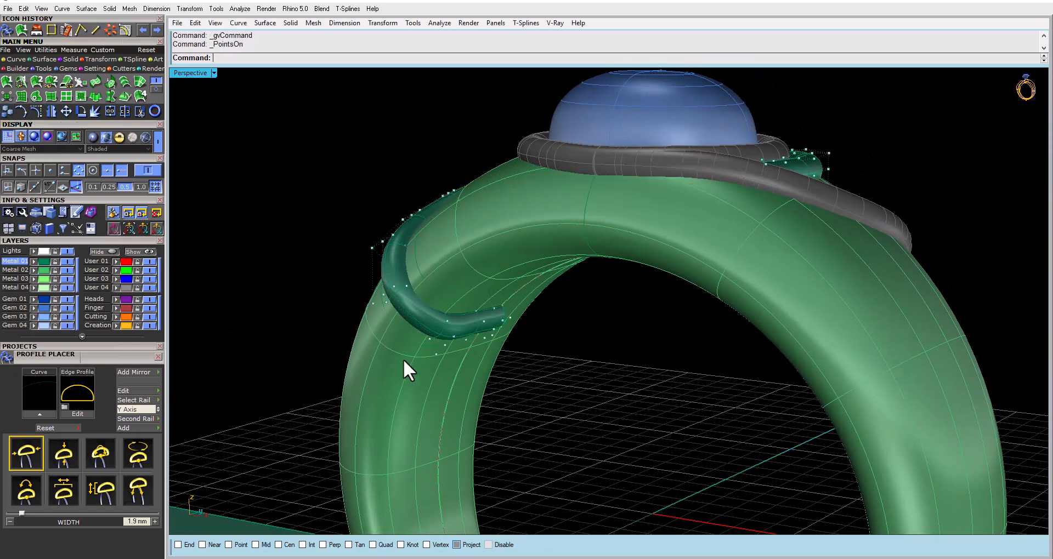
{"action": "scroll", "coordinate": [449, 337], "scroll_direction": "up", "scroll_amount": 3}
{"action": "right_click_drag", "start_coordinate": [482, 324], "coordinate": [330, 339]}
{"action": "left_click_drag", "start_coordinate": [527, 385], "coordinate": [650, 296]}
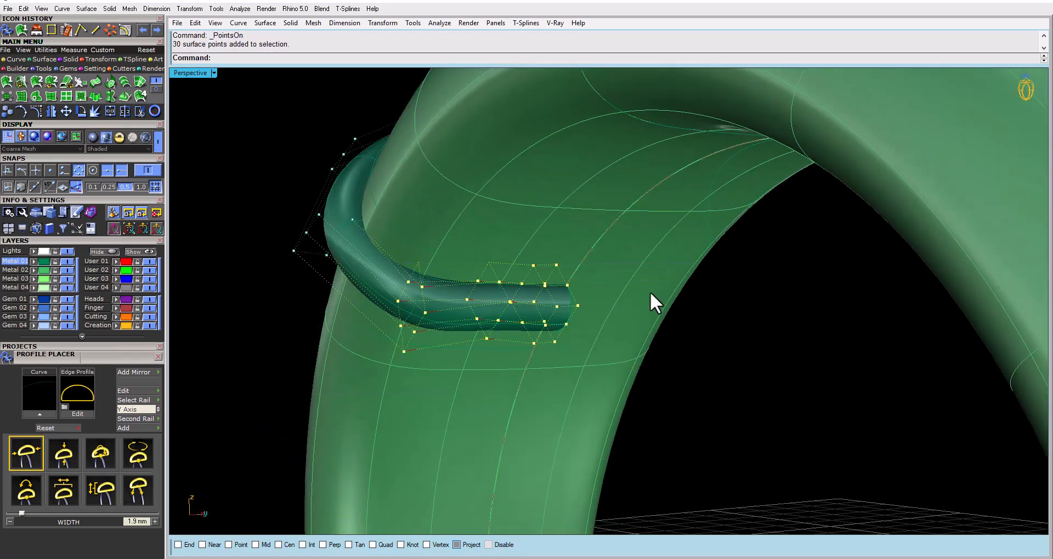
{"action": "right_click_drag", "start_coordinate": [649, 296], "coordinate": [670, 323]}
Flatten the tube's lower end by scaling its selected control points in one direction across the shank's thickness in the Through Finger view
{"action": "double_click", "coordinate": [207, 76]}
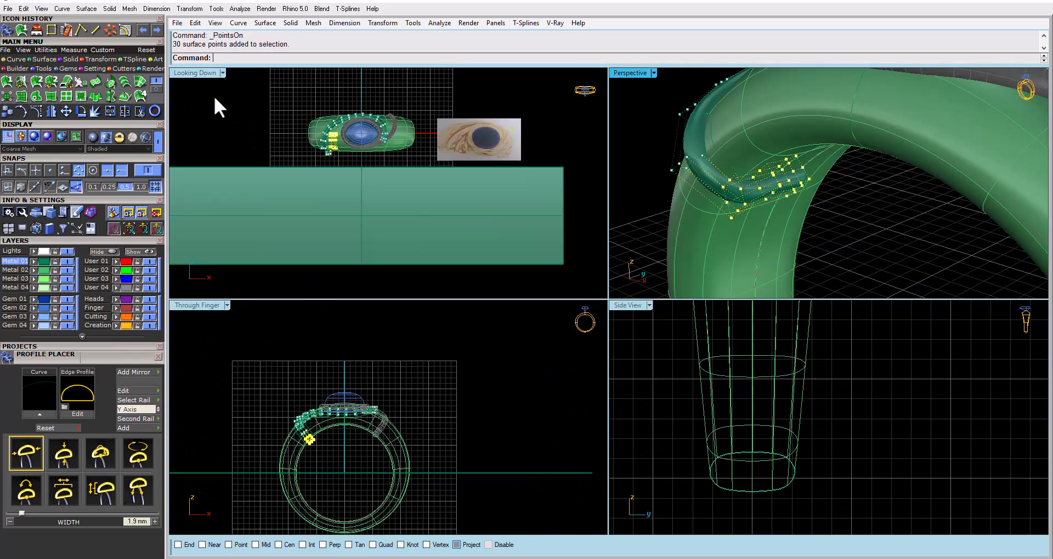
{"action": "double_click", "coordinate": [190, 305]}
{"action": "scroll", "coordinate": [516, 355], "scroll_direction": "up", "scroll_amount": 6}
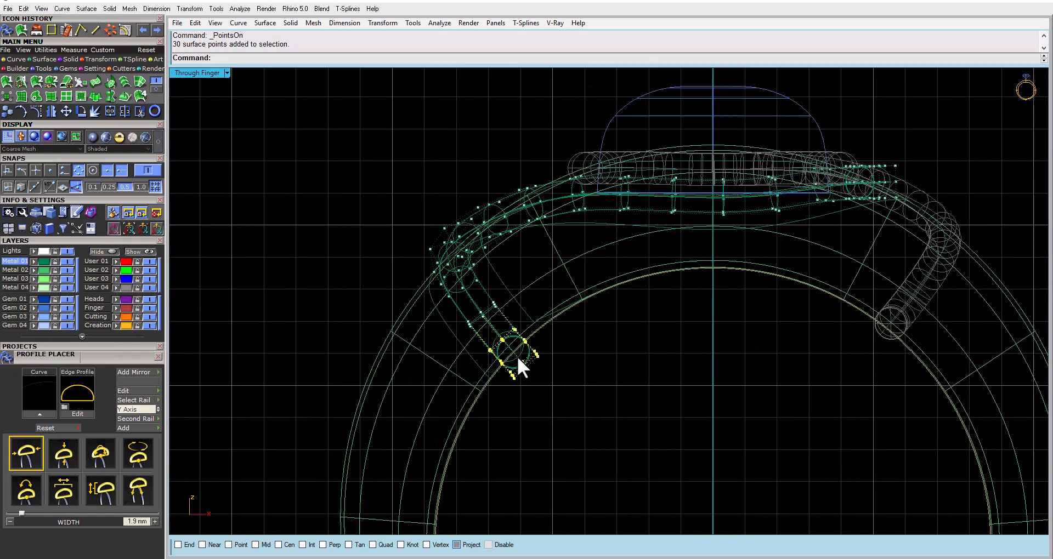
{"action": "left_click", "coordinate": [101, 60]}
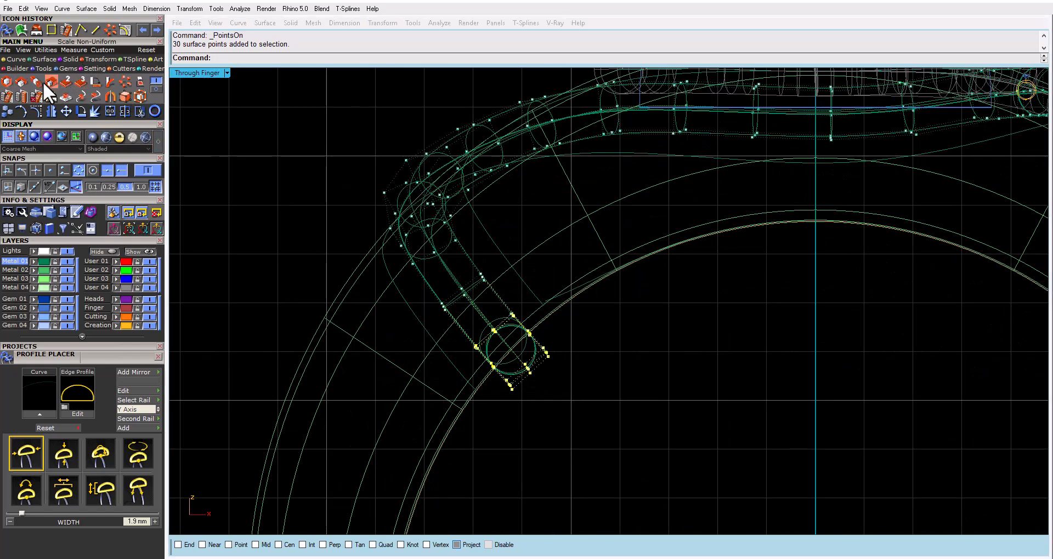
{"action": "left_click", "coordinate": [44, 81]}
{"action": "left_click", "coordinate": [489, 326]}
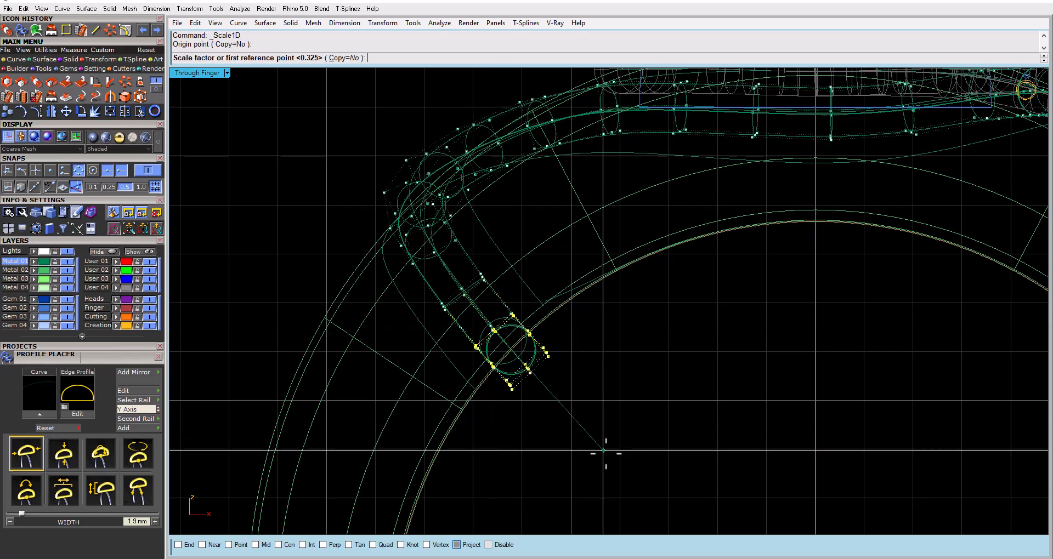
{"action": "left_click", "coordinate": [612, 469]}
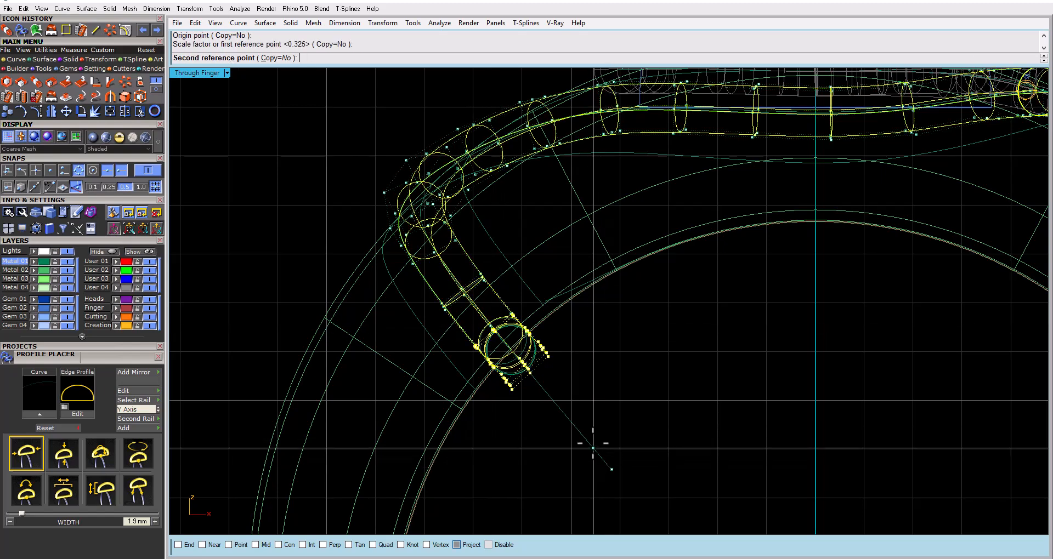
{"action": "left_click", "coordinate": [570, 406]}
{"action": "double_click", "coordinate": [197, 73]}
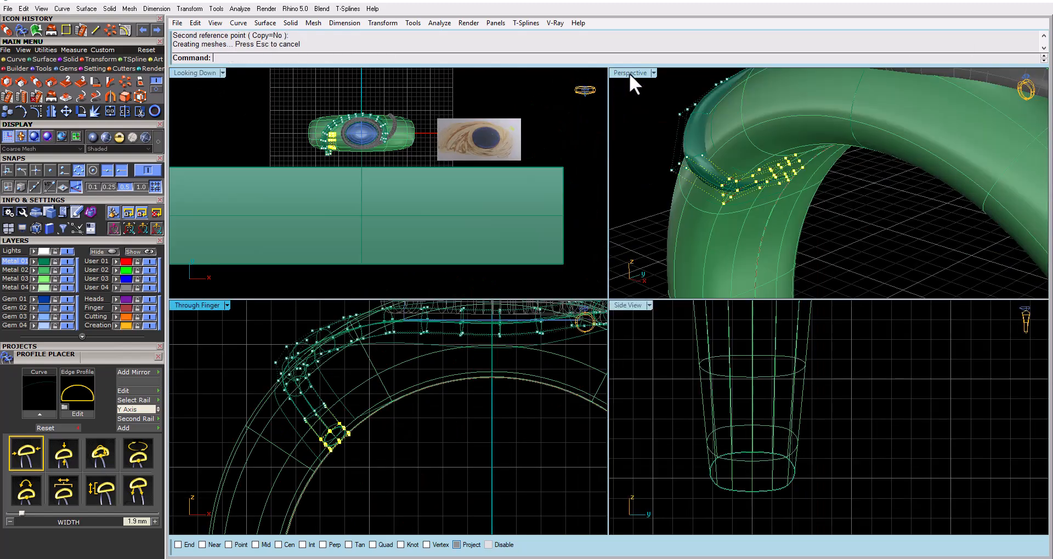
{"action": "double_click", "coordinate": [634, 73]}
Examine the reshaped tube along the bezel and shank from several angles, comparing its flow with the reference drawing
{"action": "right_click_drag", "start_coordinate": [494, 254], "coordinate": [504, 306]}
{"action": "right_click_drag", "start_coordinate": [439, 327], "coordinate": [387, 308]}
{"action": "right_click_drag", "start_coordinate": [379, 249], "coordinate": [739, 318]}
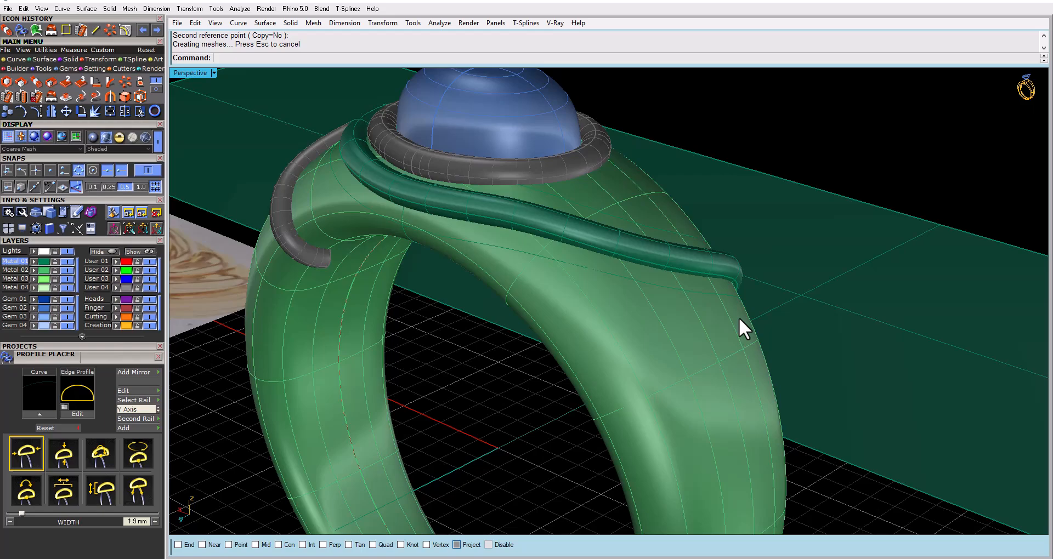
{"action": "left_click", "coordinate": [602, 239]}
{"action": "right_click_drag", "start_coordinate": [597, 253], "coordinate": [493, 295]}
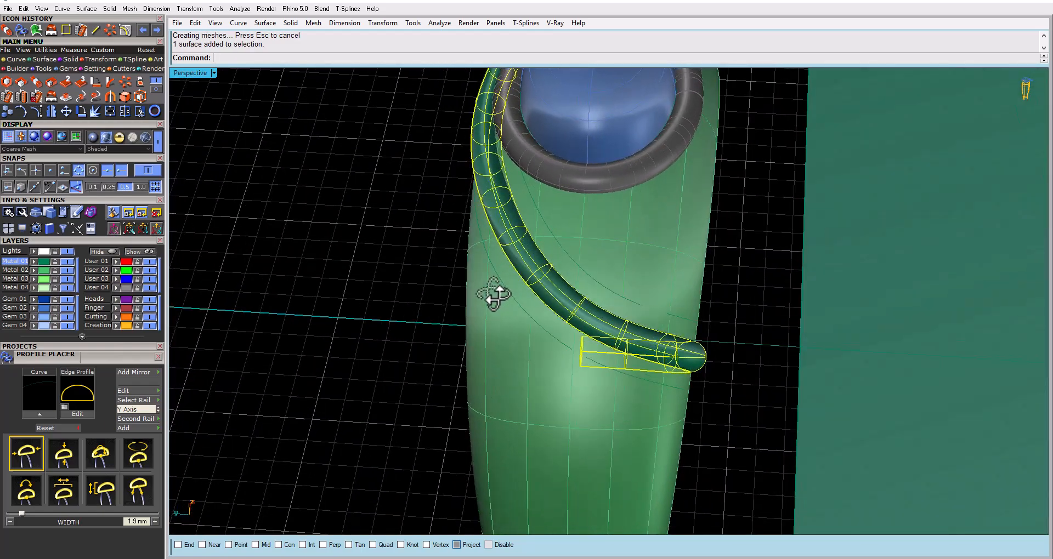
{"action": "scroll", "coordinate": [477, 336], "scroll_direction": "down", "scroll_amount": 5}
{"action": "right_click_drag", "start_coordinate": [477, 337], "coordinate": [533, 277]}
{"action": "scroll", "coordinate": [494, 272], "scroll_direction": "up", "scroll_amount": 7}
{"action": "key", "text": "Escape"}
{"action": "scroll", "coordinate": [522, 287], "scroll_direction": "down", "scroll_amount": 5}
{"action": "scroll", "coordinate": [533, 278], "scroll_direction": "down", "scroll_amount": 6}
{"action": "scroll", "coordinate": [582, 248], "scroll_direction": "up", "scroll_amount": 7}
{"action": "right_click_drag", "start_coordinate": [583, 247], "coordinate": [604, 181]}
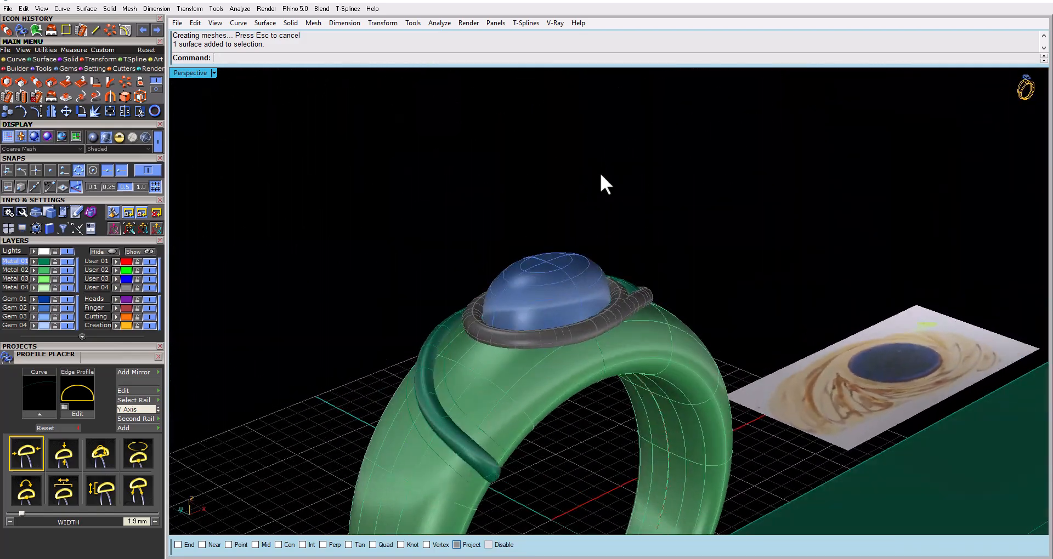
{"action": "scroll", "coordinate": [599, 170], "scroll_direction": "down", "scroll_amount": 3}
{"action": "scroll", "coordinate": [543, 278], "scroll_direction": "up", "scroll_amount": 2}
{"action": "scroll", "coordinate": [520, 307], "scroll_direction": "down", "scroll_amount": 3}
{"action": "right_click_drag", "start_coordinate": [520, 307], "coordinate": [653, 261]}
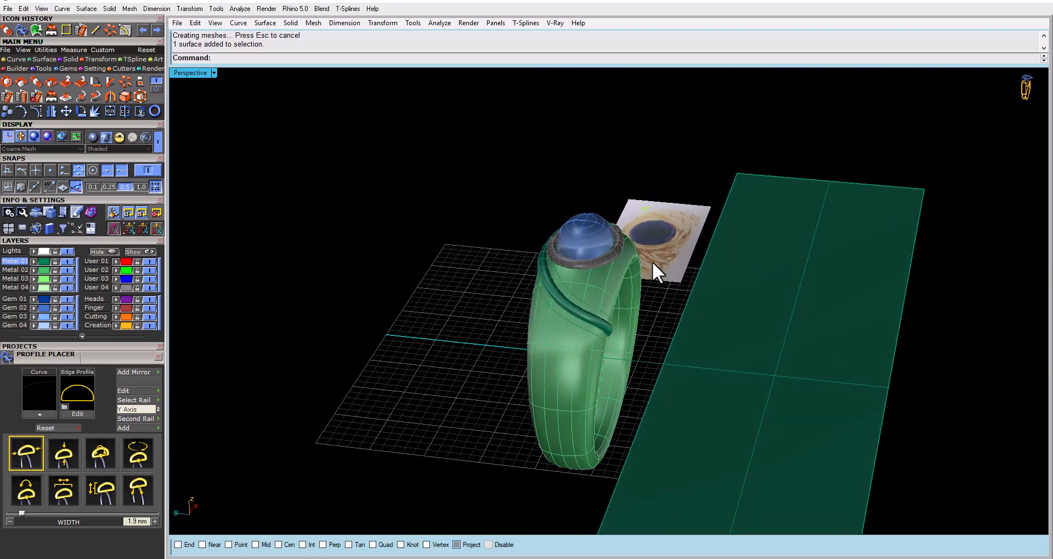
{"action": "scroll", "coordinate": [652, 284], "scroll_direction": "up", "scroll_amount": 3}
Pipe the inner swirl curve beside the reshaped tube with a 1.000 diameter and flat caps
{"action": "left_click", "coordinate": [468, 362]}
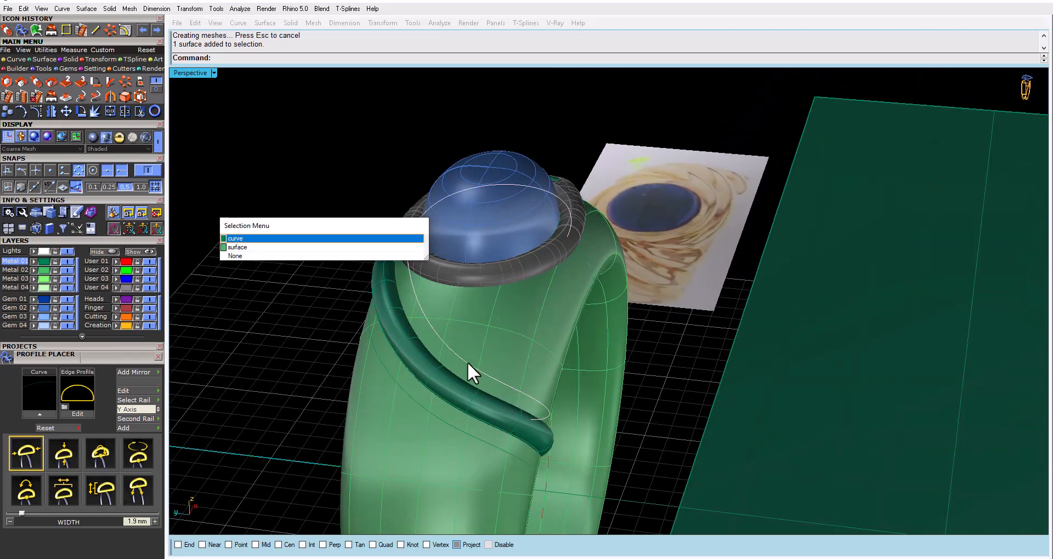
{"action": "left_click", "coordinate": [275, 241]}
{"action": "right_click_drag", "start_coordinate": [508, 303], "coordinate": [470, 325]}
{"action": "key", "text": "Return"}
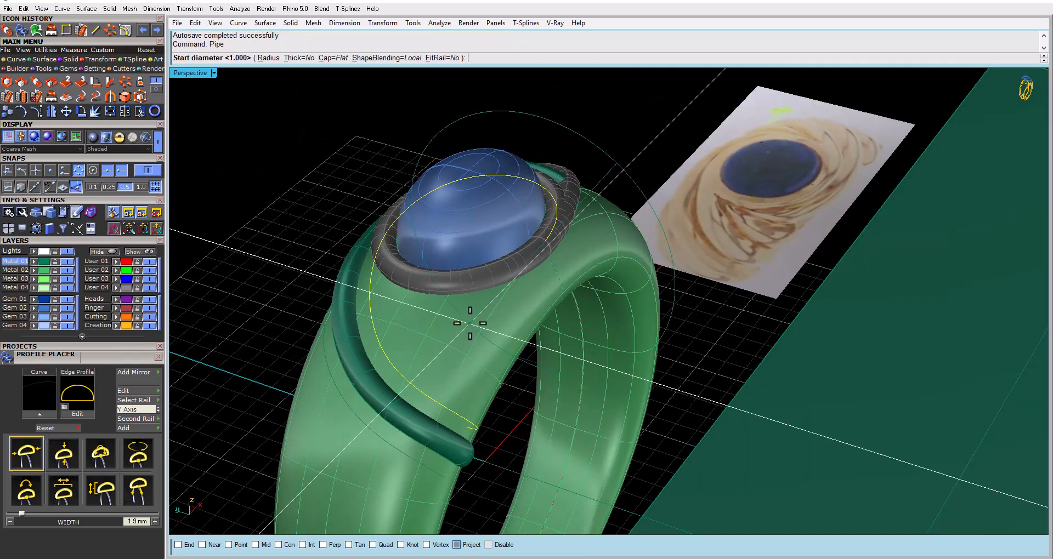
{"action": "key", "text": "Return"}
{"action": "key", "text": "Return"}
{"action": "key", "text": "Return"}
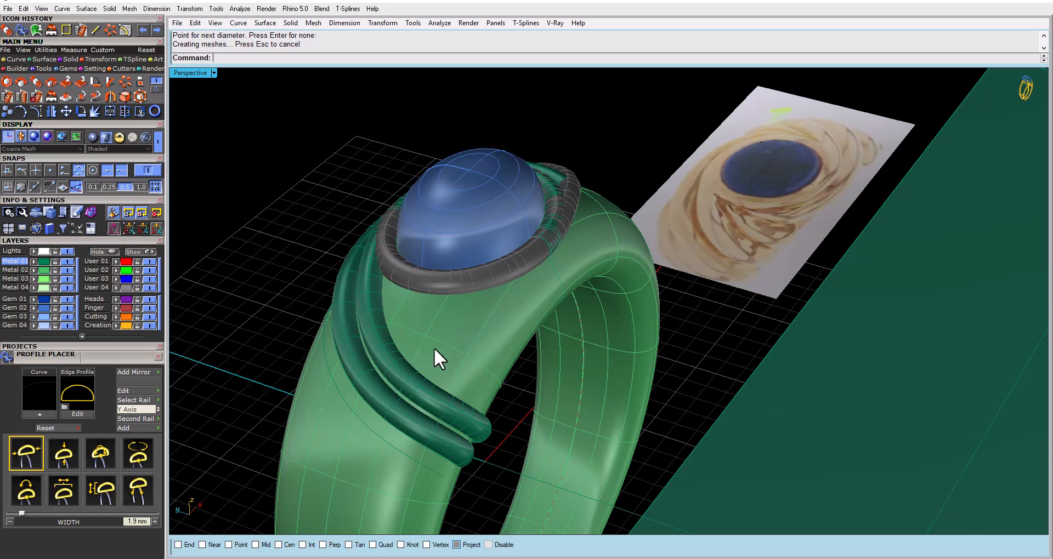
Offset the outer swirl curve on the shank surface by 1.1 with the direction flipped away from the tubes
{"action": "right_click_drag", "start_coordinate": [433, 348], "coordinate": [444, 356]}
{"action": "left_click", "coordinate": [415, 364]}
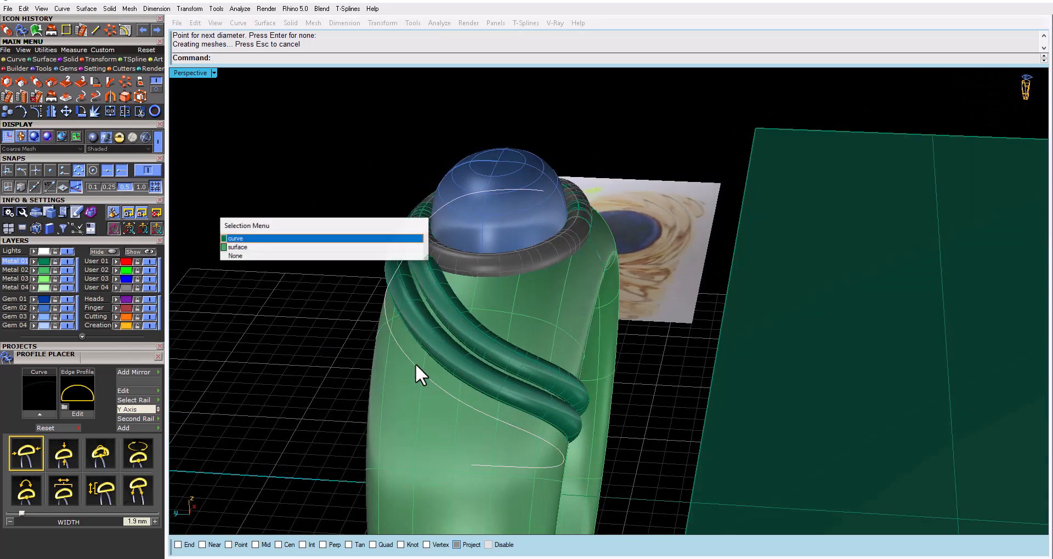
{"action": "left_click", "coordinate": [314, 238]}
{"action": "scroll", "coordinate": [339, 241], "scroll_direction": "down", "scroll_amount": 2}
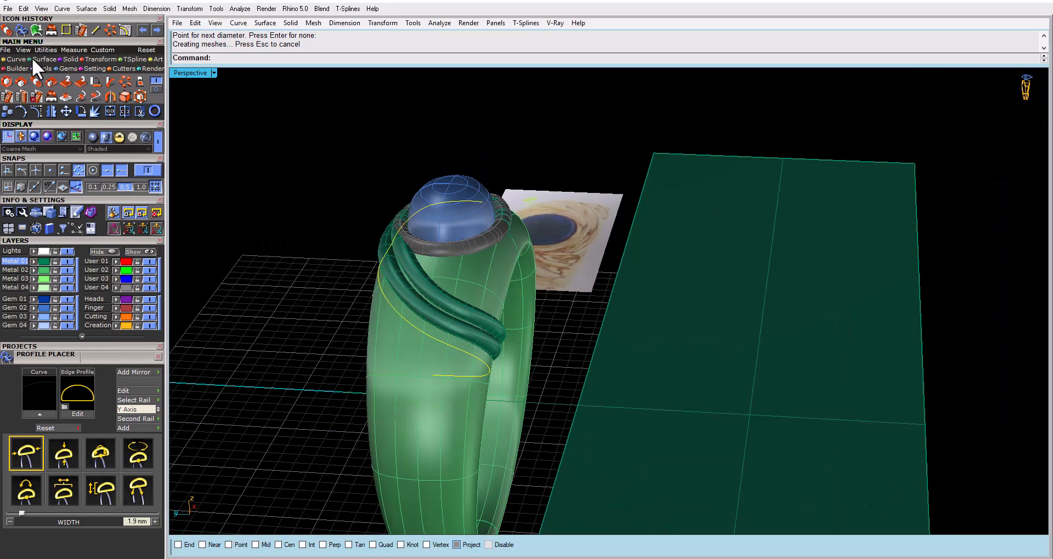
{"action": "left_click", "coordinate": [15, 60]}
{"action": "left_click", "coordinate": [122, 97]}
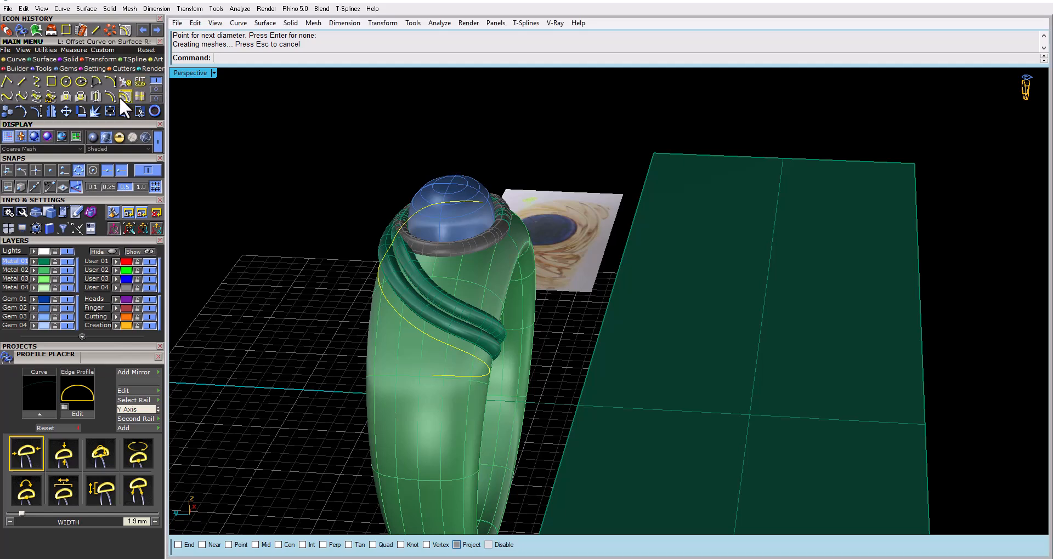
{"action": "left_click", "coordinate": [416, 375]}
{"action": "left_click", "coordinate": [302, 58]}
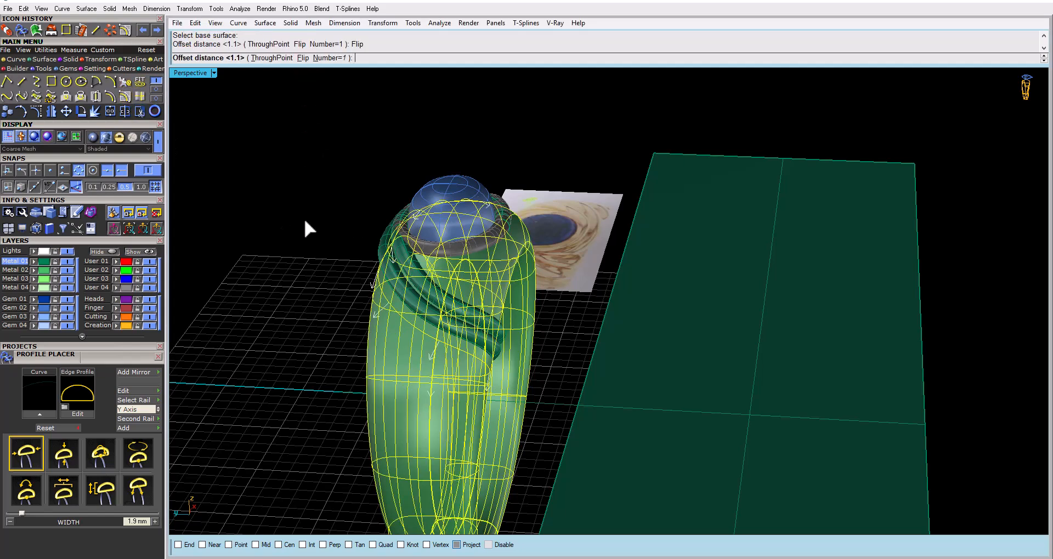
{"action": "key", "text": "Return"}
Offset the newly created swirl curve on the shank by another 1.1, flipping the direction down the shank
{"action": "left_click", "coordinate": [405, 344]}
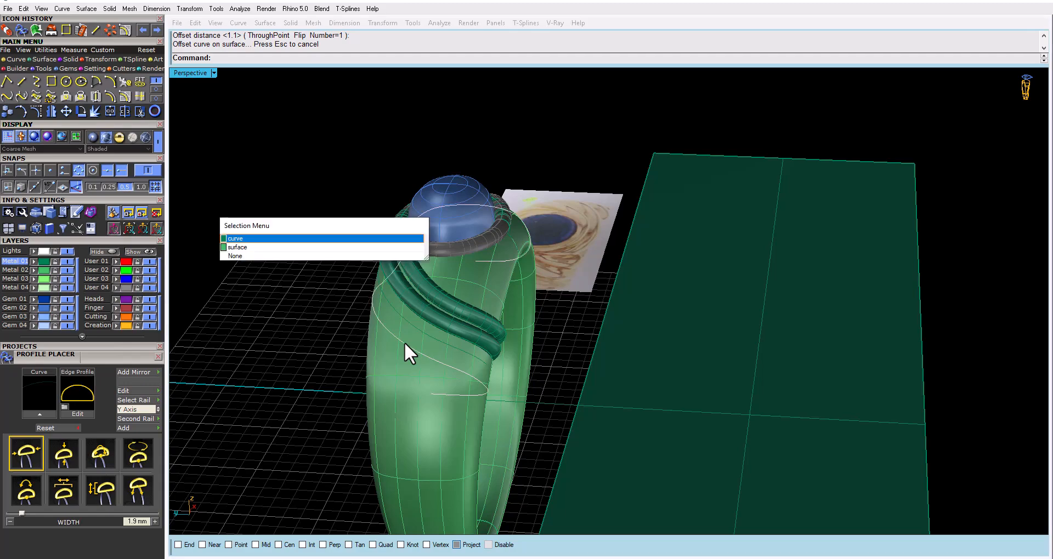
{"action": "left_click", "coordinate": [299, 240]}
{"action": "right_click_drag", "start_coordinate": [306, 255], "coordinate": [420, 268]}
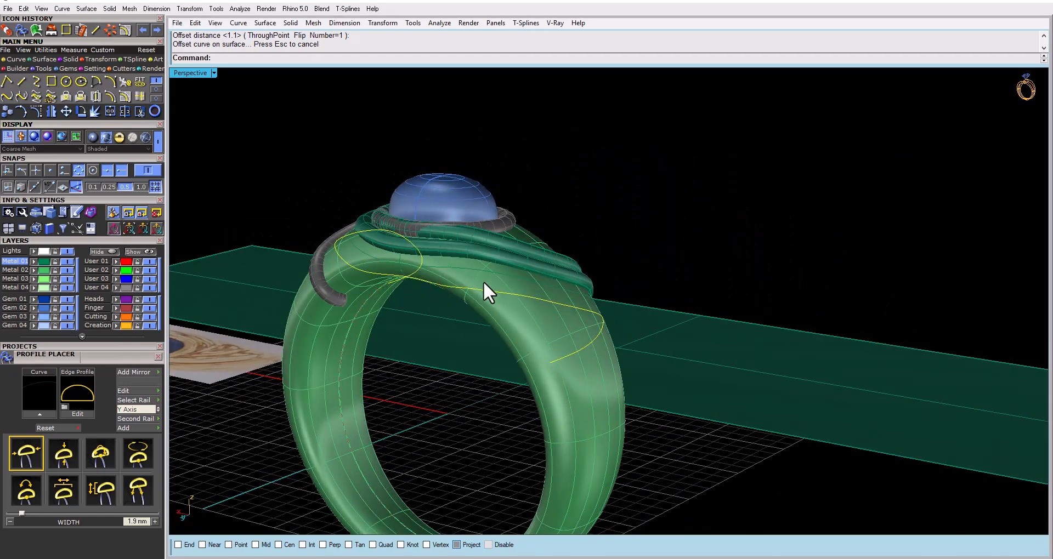
{"action": "right_click_drag", "start_coordinate": [502, 293], "coordinate": [472, 265]}
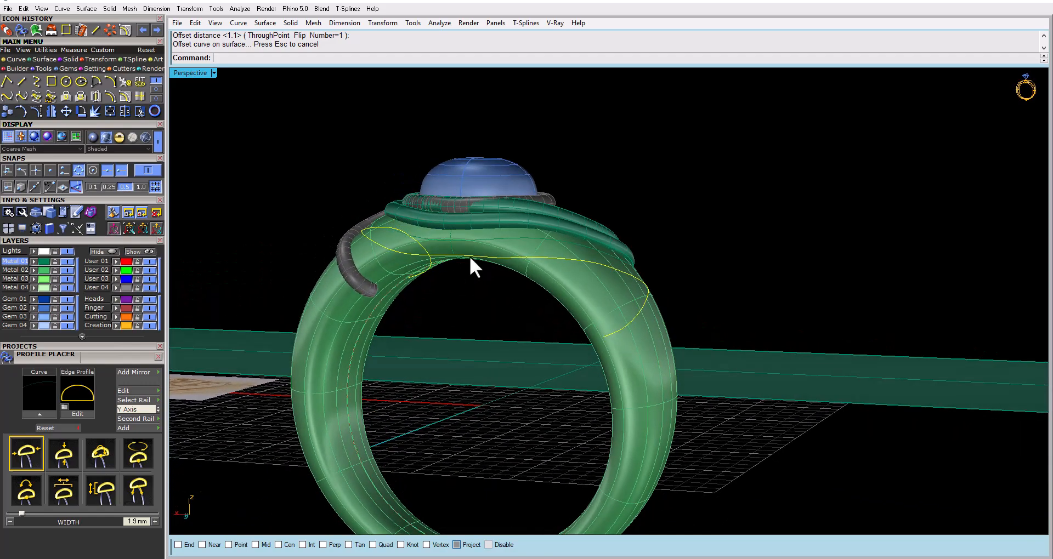
{"action": "right_click_drag", "start_coordinate": [573, 271], "coordinate": [395, 282]}
{"action": "scroll", "coordinate": [394, 280], "scroll_direction": "up", "scroll_amount": 3}
{"action": "key", "text": "Return"}
{"action": "left_click", "coordinate": [395, 280]}
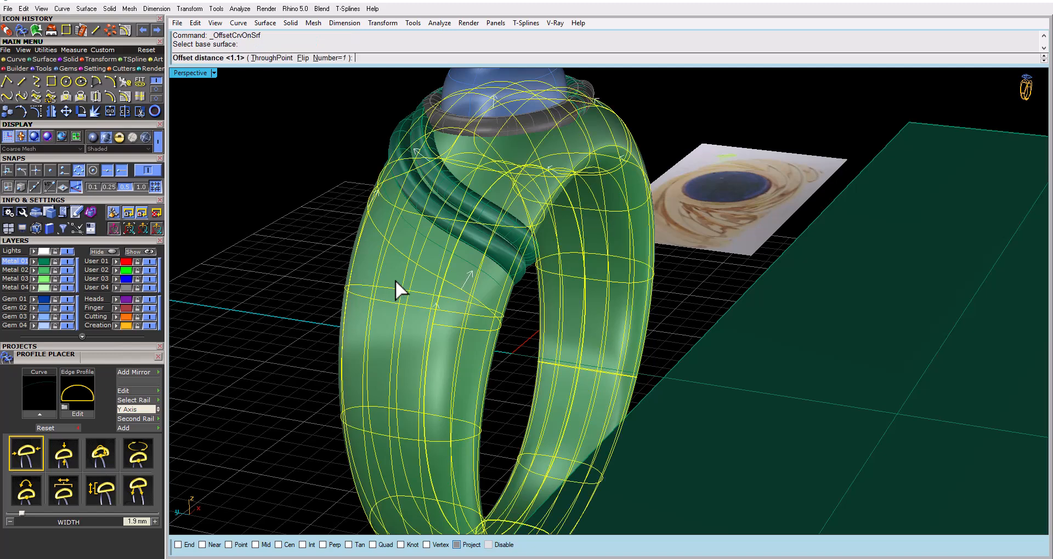
{"action": "key", "text": "Return"}
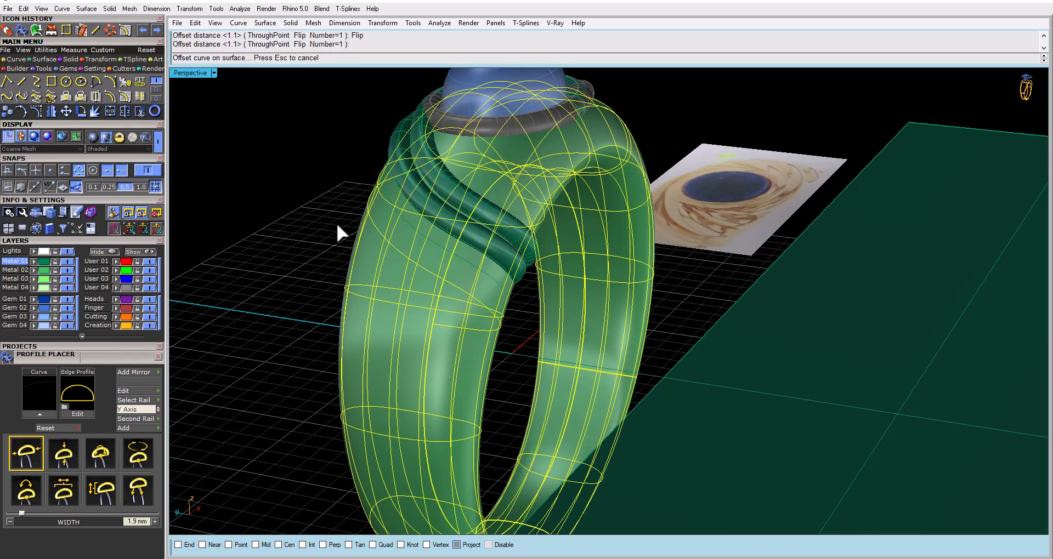
Create a third 1.1 offset on the shank from the second offset curve, using the flipped direction
{"action": "left_click", "coordinate": [385, 277]}
{"action": "left_click", "coordinate": [359, 247]}
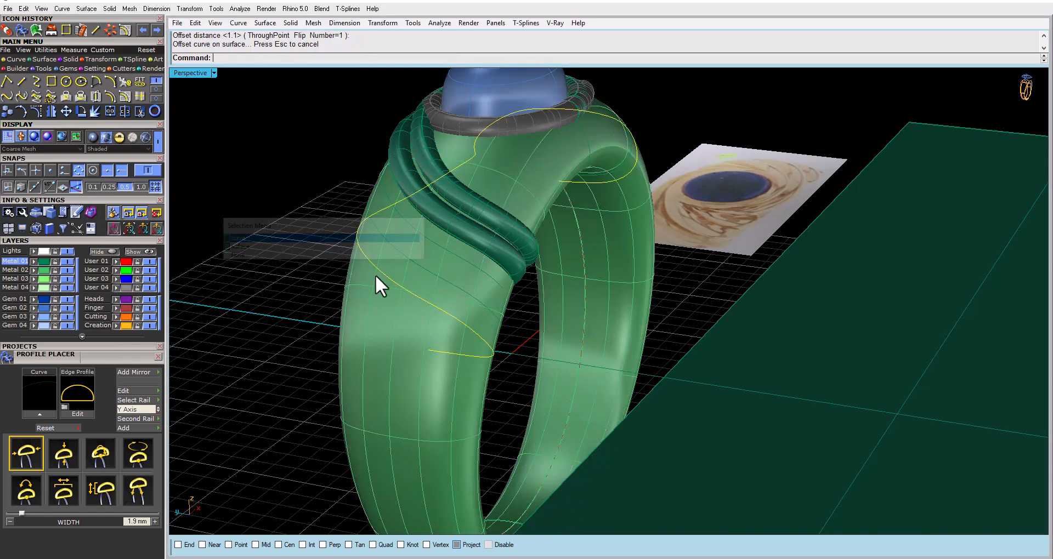
{"action": "right_click_drag", "start_coordinate": [375, 274], "coordinate": [469, 305]}
{"action": "key", "text": "Return"}
{"action": "key", "text": "Return"}
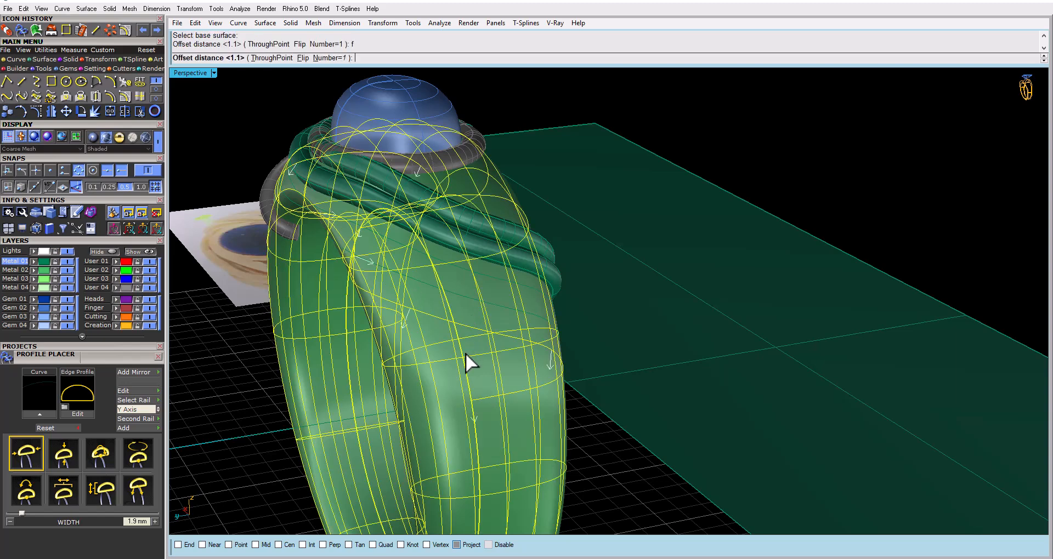
{"action": "right_click_drag", "start_coordinate": [465, 353], "coordinate": [392, 255]}
{"action": "key", "text": "Return"}
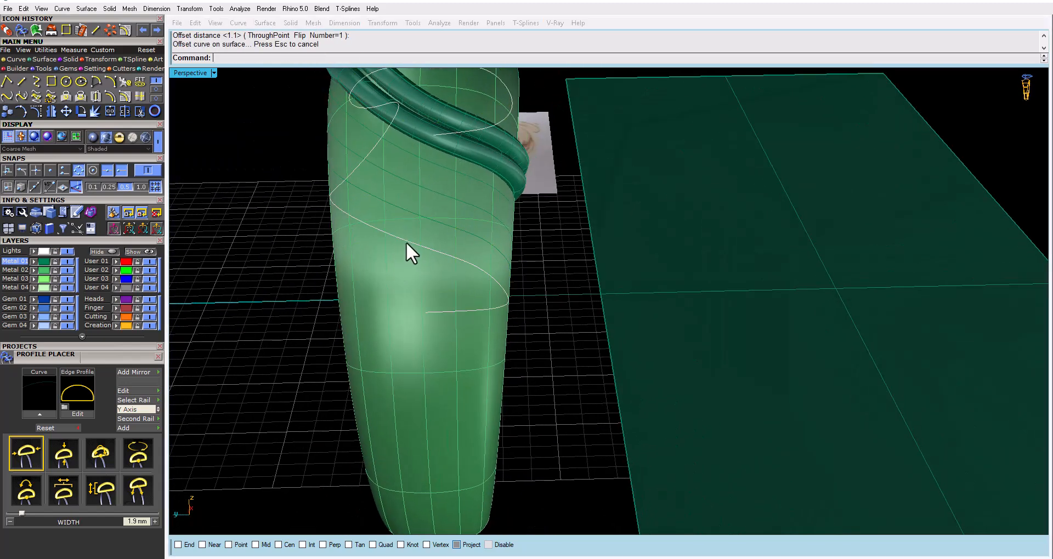
Create a fourth 1.1 offset curve on the shank from the lowest swirl curve, continuing down the shank
{"action": "left_click", "coordinate": [406, 242]}
{"action": "left_click", "coordinate": [390, 242]}
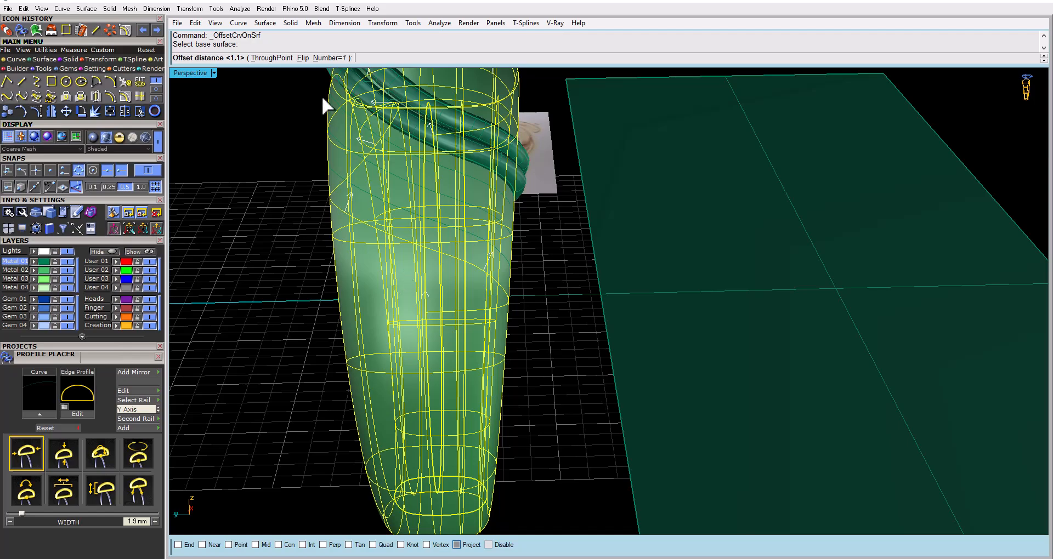
{"action": "key", "text": "Return"}
Extract a U-direction isocurve from the shank surface running around its inner edge
{"action": "right_click_drag", "start_coordinate": [278, 201], "coordinate": [543, 173]}
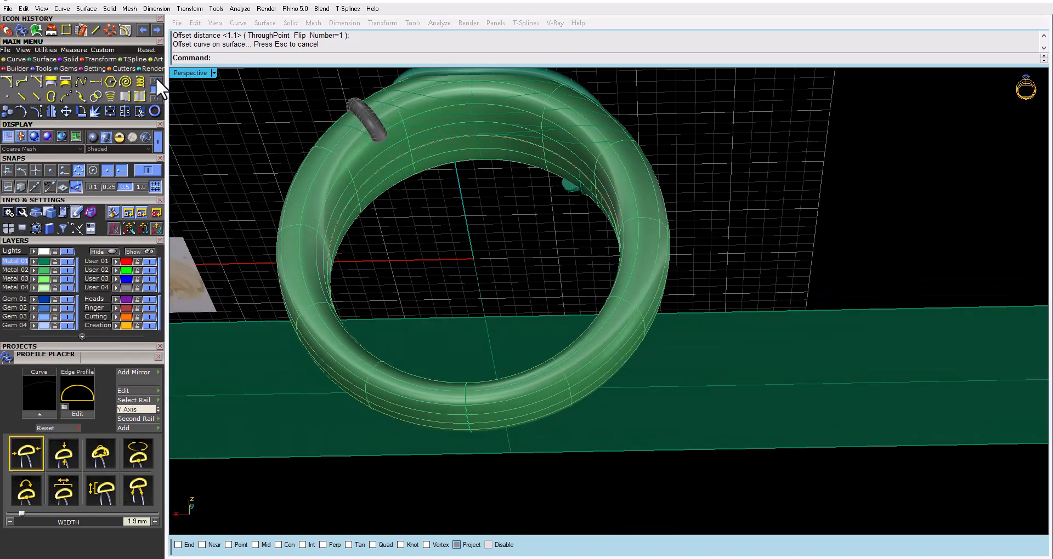
{"action": "left_click", "coordinate": [140, 94]}
{"action": "scroll", "coordinate": [647, 197], "scroll_direction": "up", "scroll_amount": 5}
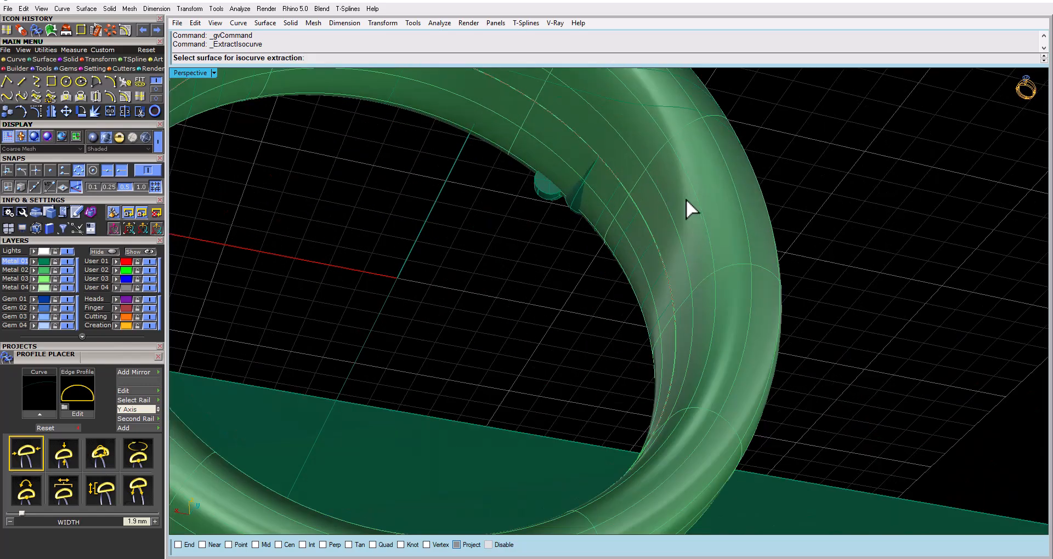
{"action": "left_click", "coordinate": [684, 213]}
{"action": "scroll", "coordinate": [690, 216], "scroll_direction": "down", "scroll_amount": 3}
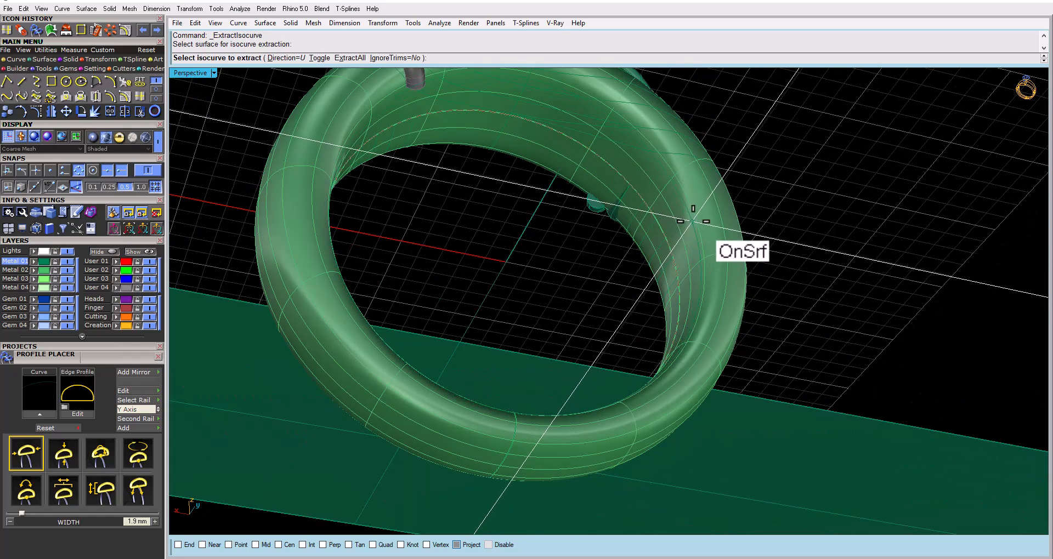
{"action": "left_click", "coordinate": [694, 223]}
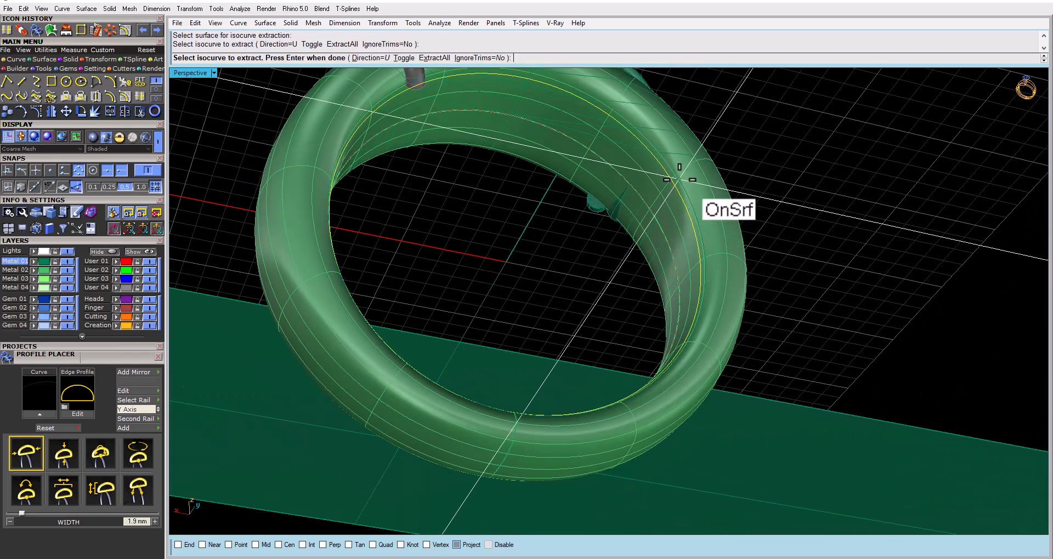
{"action": "scroll", "coordinate": [679, 175], "scroll_direction": "down", "scroll_amount": 4}
{"action": "key", "text": "Return"}
Trim the offset swirl curves against the extracted isocurve along the shank's inner edge
{"action": "scroll", "coordinate": [602, 142], "scroll_direction": "up", "scroll_amount": 6}
{"action": "mouse_move", "coordinate": [598, 139]}
{"action": "right_mouse_down"}
{"action": "mouse_move", "coordinate": [510, 165]}
{"action": "mouse_move", "coordinate": [493, 136]}
{"action": "mouse_move", "coordinate": [499, 158]}
{"action": "mouse_move", "coordinate": [548, 117]}
{"action": "mouse_move", "coordinate": [571, 155]}
{"action": "mouse_move", "coordinate": [592, 151]}
{"action": "mouse_move", "coordinate": [590, 132]}
{"action": "right_mouse_up"}
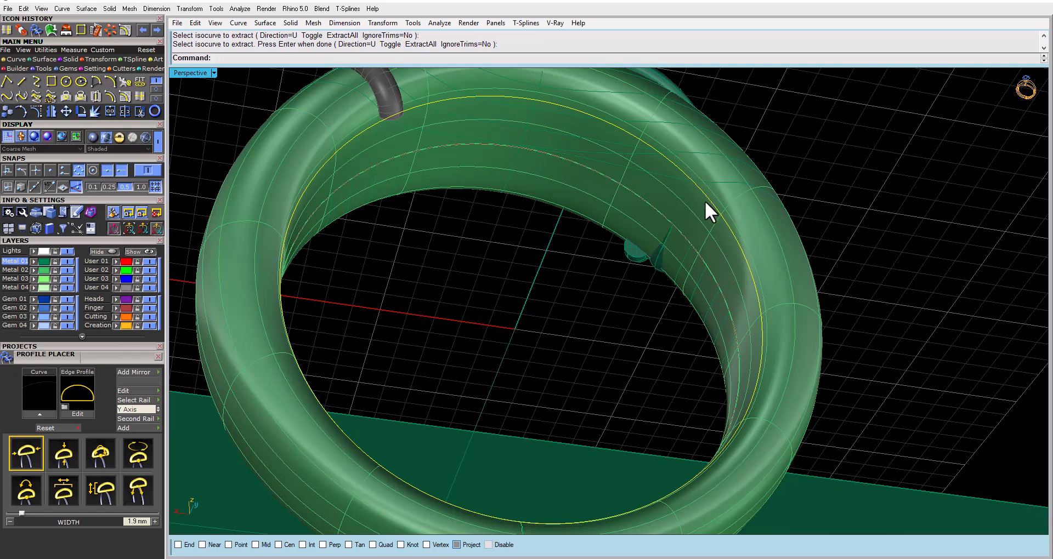
{"action": "right_click_drag", "start_coordinate": [705, 207], "coordinate": [401, 135]}
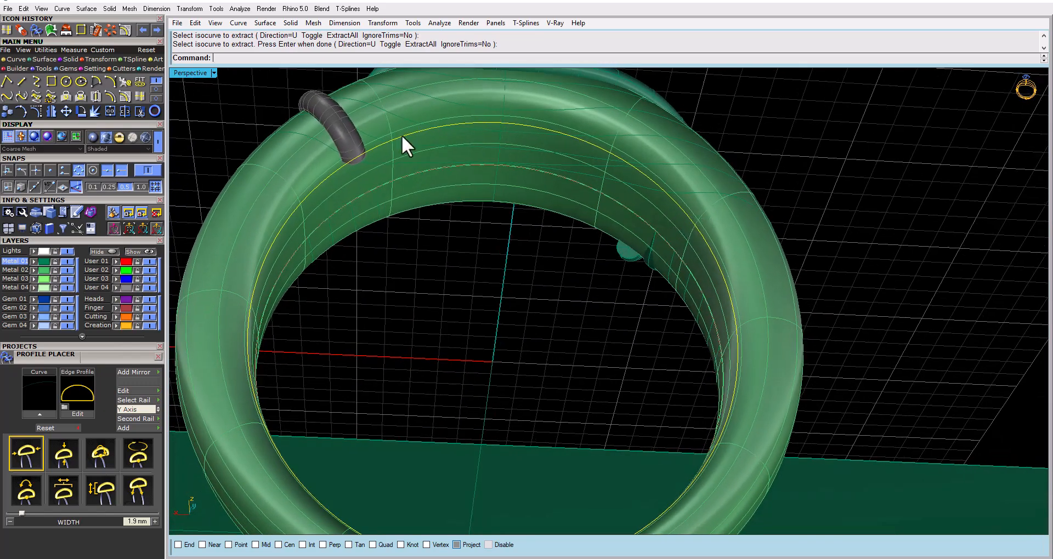
{"action": "left_click", "coordinate": [140, 111]}
{"action": "scroll", "coordinate": [685, 206], "scroll_direction": "up", "scroll_amount": 5}
{"action": "left_click", "coordinate": [675, 195]}
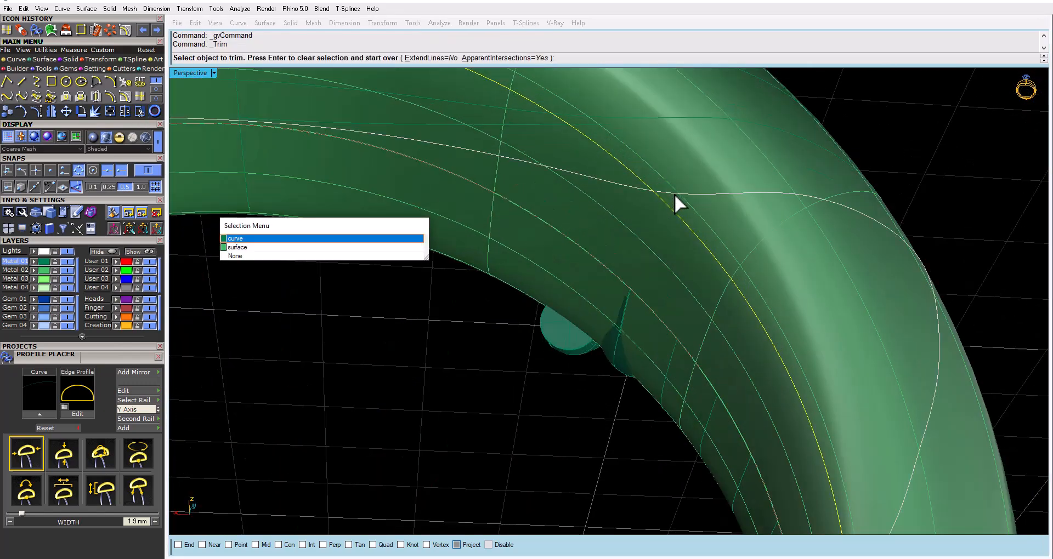
{"action": "left_click", "coordinate": [307, 261]}
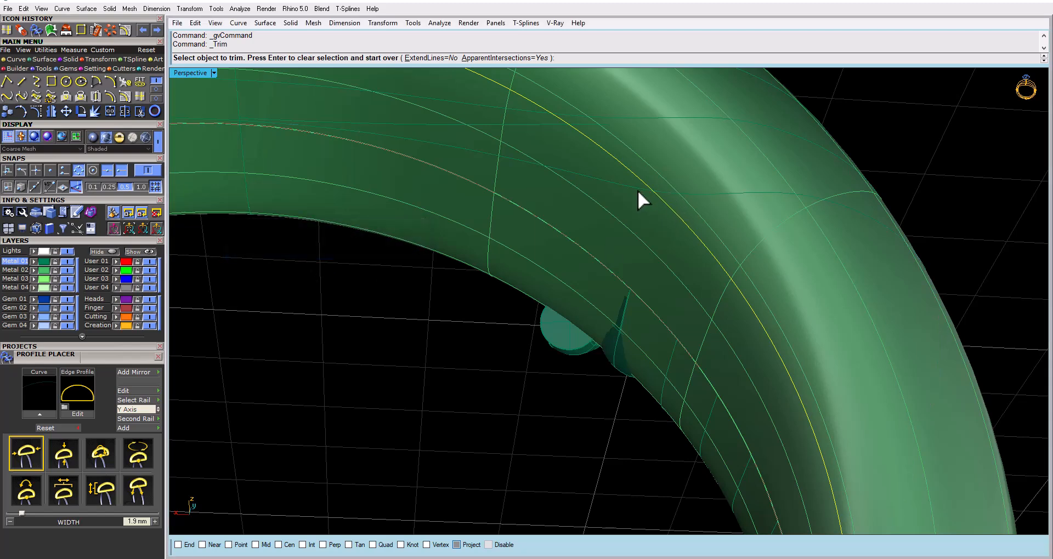
{"action": "right_click_drag", "start_coordinate": [637, 192], "coordinate": [581, 194]}
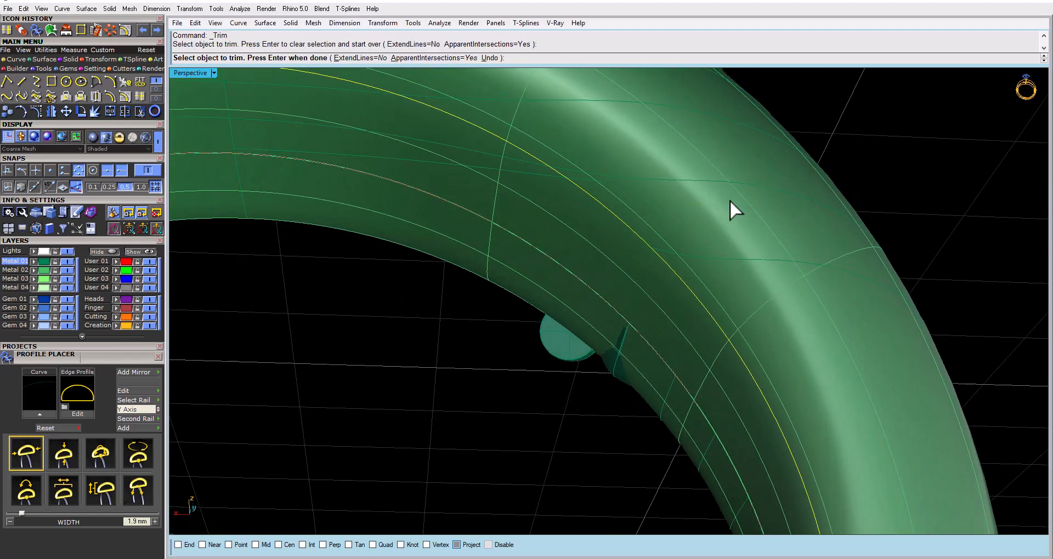
{"action": "left_click", "coordinate": [535, 163]}
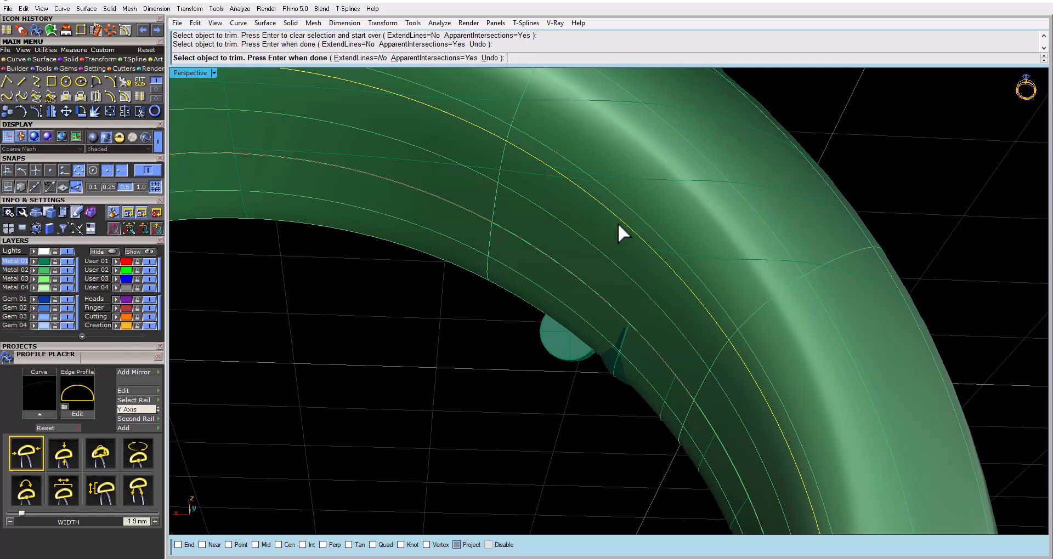
{"action": "right_click_drag", "start_coordinate": [618, 232], "coordinate": [524, 159]}
{"action": "left_click", "coordinate": [520, 167]}
{"action": "right_click", "coordinate": [524, 183]}
{"action": "right_click_drag", "start_coordinate": [625, 204], "coordinate": [518, 341]}
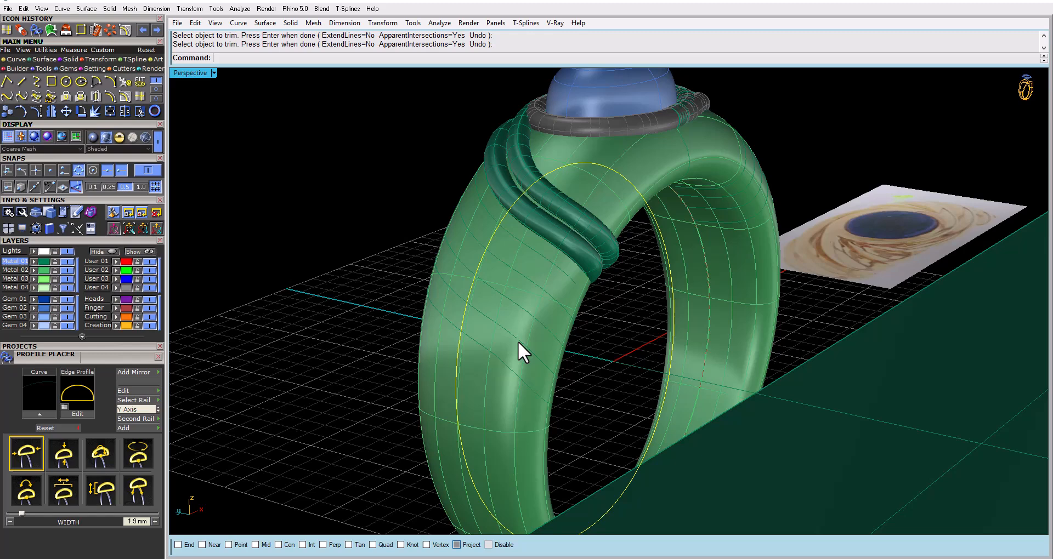
Highlight the trimmed offset curves and examine how they run around the shank and beneath the dark tube on the opposite side
{"action": "left_click", "coordinate": [524, 384]}
{"action": "left_click", "coordinate": [324, 238]}
{"action": "left_click", "coordinate": [488, 327]}
{"action": "left_click", "coordinate": [350, 238]}
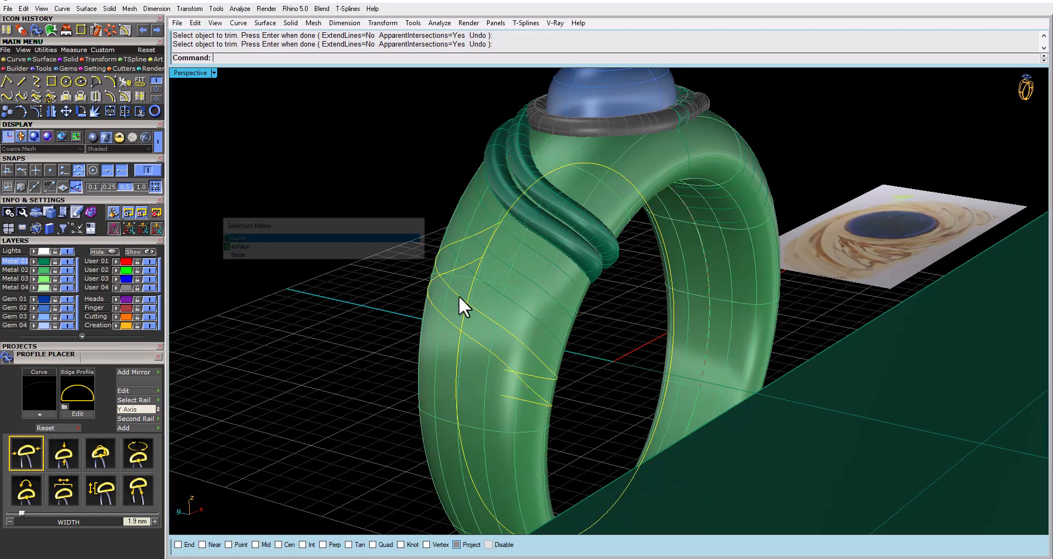
{"action": "left_click", "coordinate": [489, 288]}
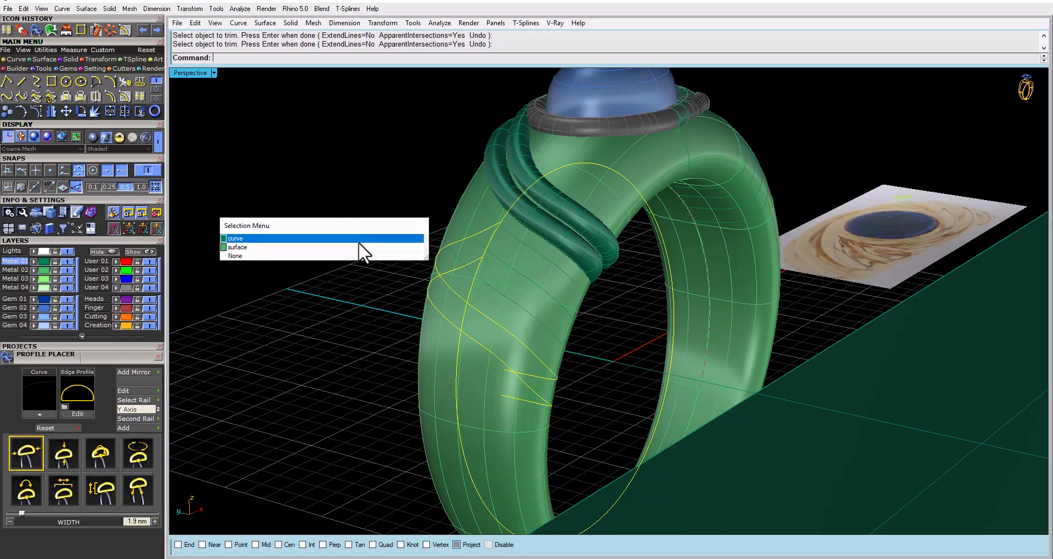
{"action": "left_click", "coordinate": [350, 239]}
{"action": "left_click", "coordinate": [503, 266]}
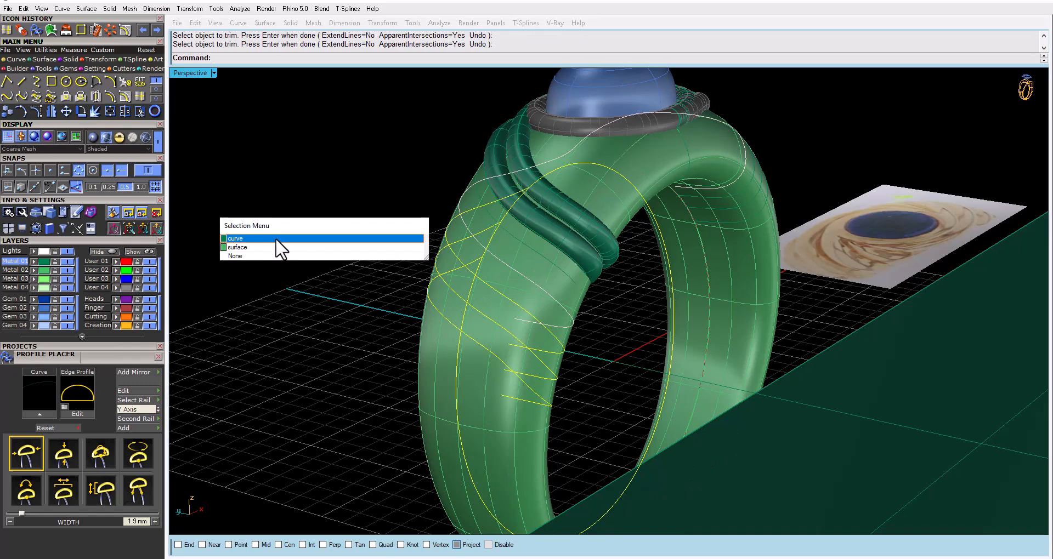
{"action": "left_click", "coordinate": [276, 238]}
{"action": "mouse_move", "coordinate": [496, 265]}
{"action": "right_mouse_down"}
{"action": "mouse_move", "coordinate": [647, 237]}
{"action": "mouse_move", "coordinate": [653, 204]}
{"action": "mouse_move", "coordinate": [501, 266]}
{"action": "right_mouse_up"}
{"action": "left_click", "coordinate": [508, 239]}
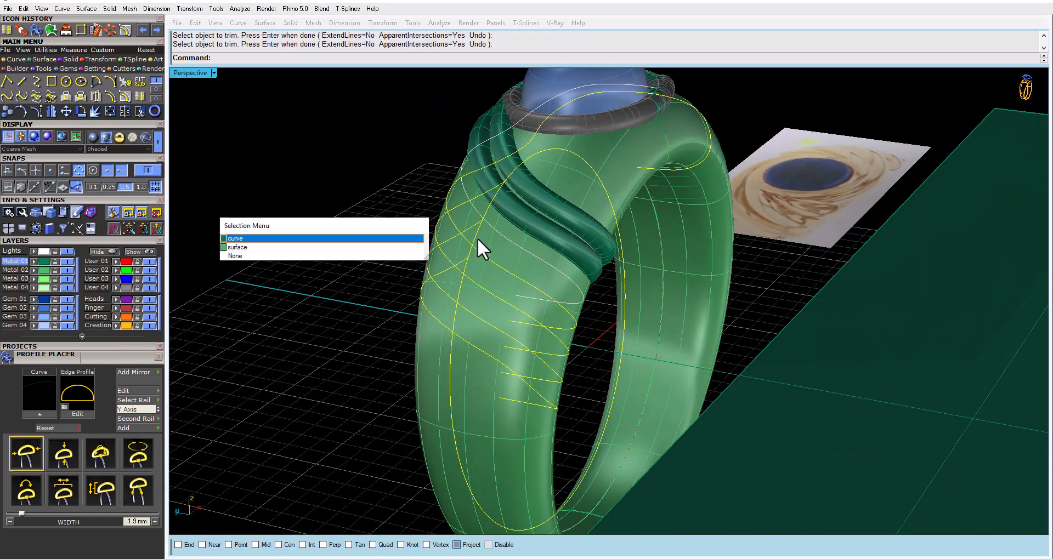
{"action": "left_click", "coordinate": [387, 239]}
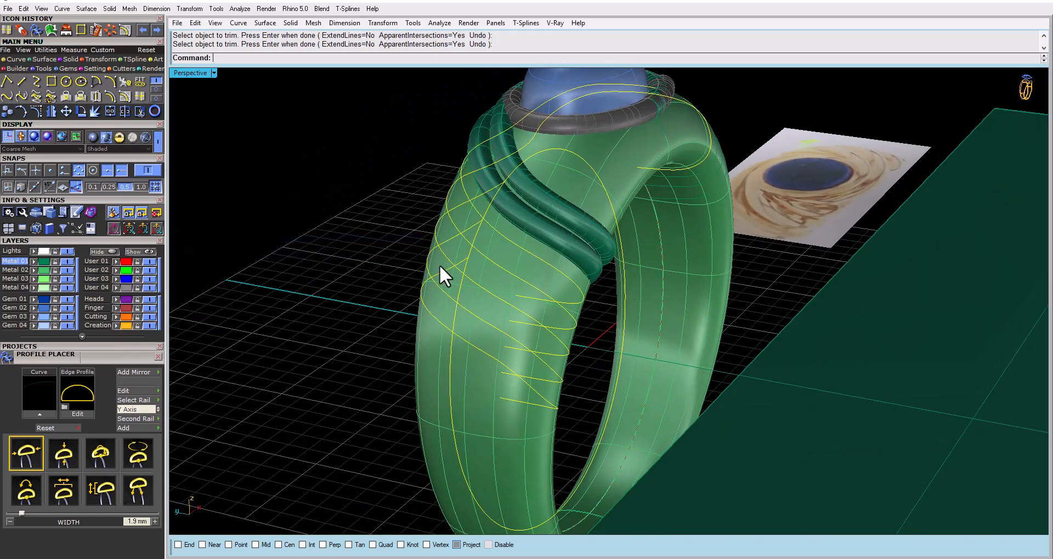
{"action": "right_click_drag", "start_coordinate": [439, 265], "coordinate": [639, 467]}
{"action": "right_click_drag", "start_coordinate": [600, 503], "coordinate": [809, 293]}
{"action": "left_click", "coordinate": [535, 308]}
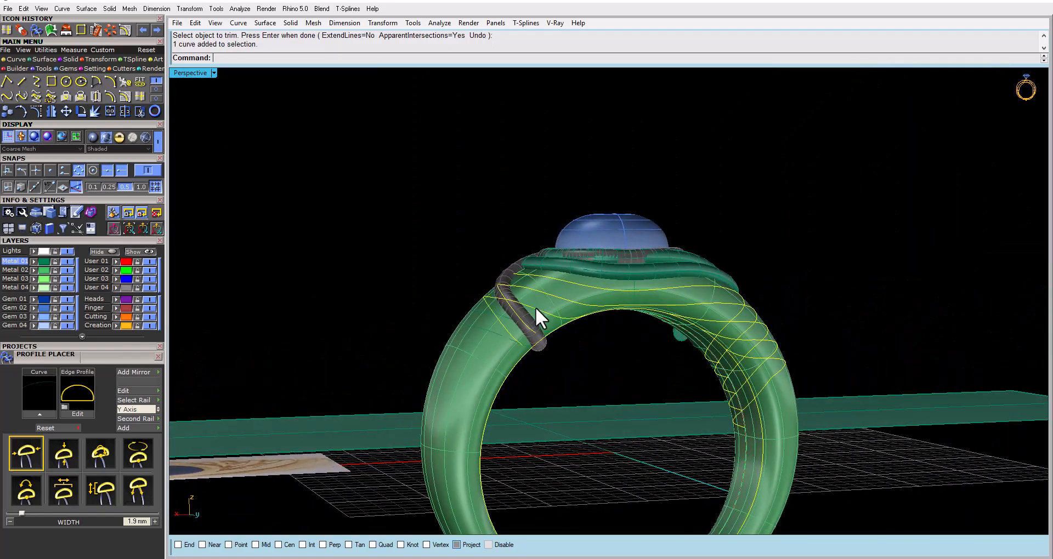
{"action": "right_click_drag", "start_coordinate": [535, 309], "coordinate": [590, 313]}
{"action": "scroll", "coordinate": [554, 287], "scroll_direction": "up", "scroll_amount": 4}
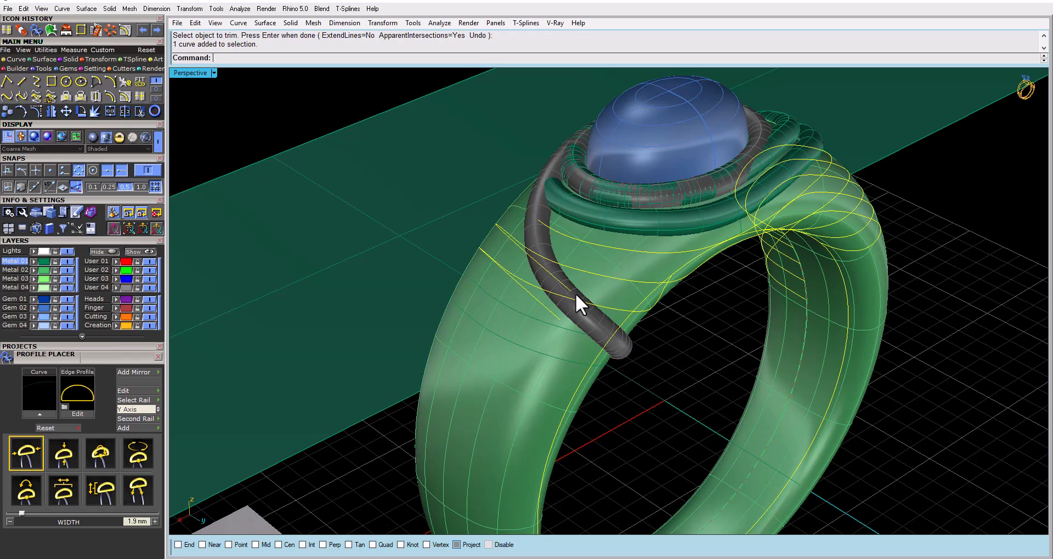
Trim the three swirl curves passing under the dark tube, using the tube's centre curve as the cutter and removing the parts beyond it
{"action": "left_click", "coordinate": [575, 294]}
{"action": "left_click", "coordinate": [559, 291]}
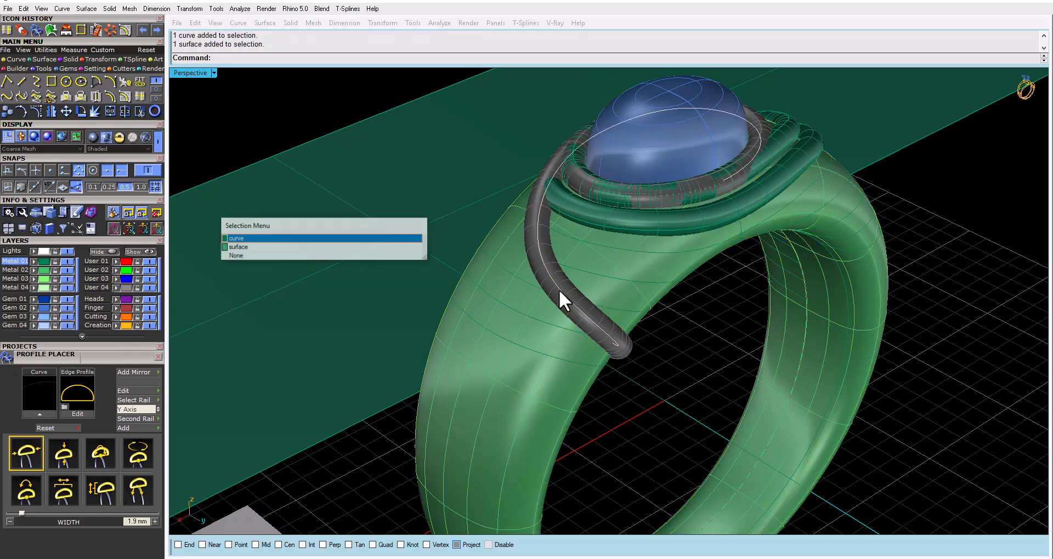
{"action": "left_click", "coordinate": [324, 239]}
{"action": "right_click_drag", "start_coordinate": [425, 259], "coordinate": [469, 263]}
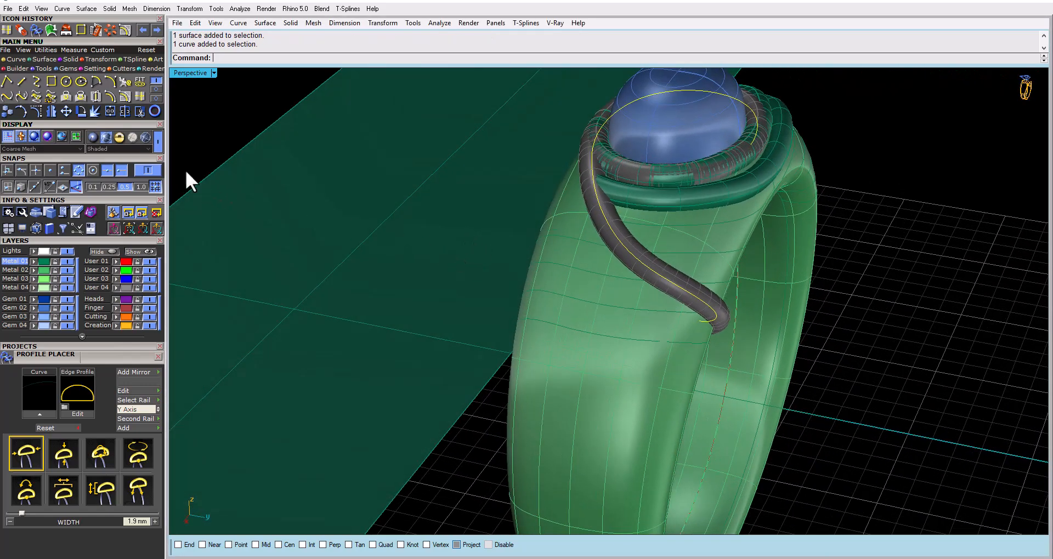
{"action": "left_click", "coordinate": [140, 111]}
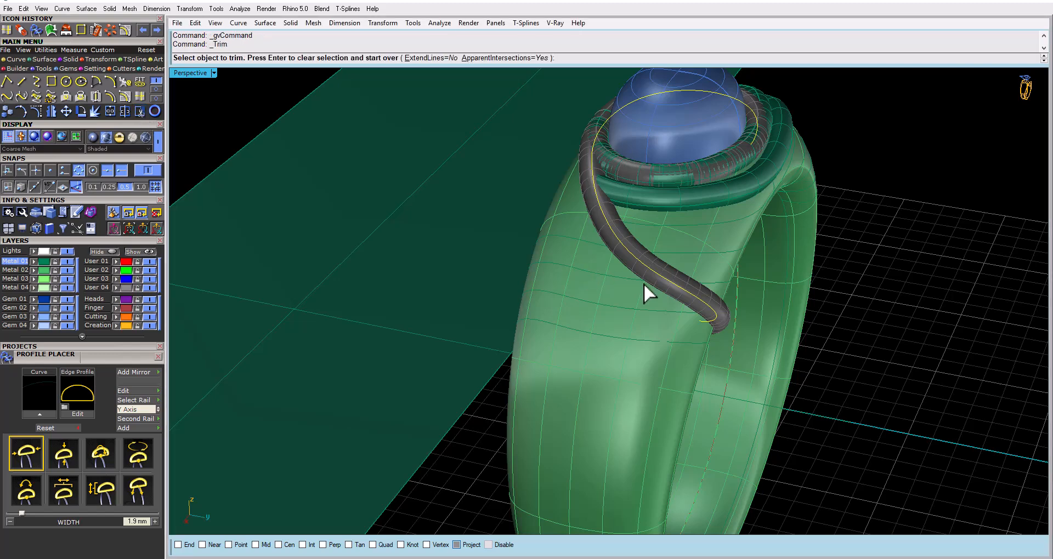
{"action": "right_click_drag", "start_coordinate": [643, 283], "coordinate": [607, 262]}
{"action": "left_click", "coordinate": [604, 255]}
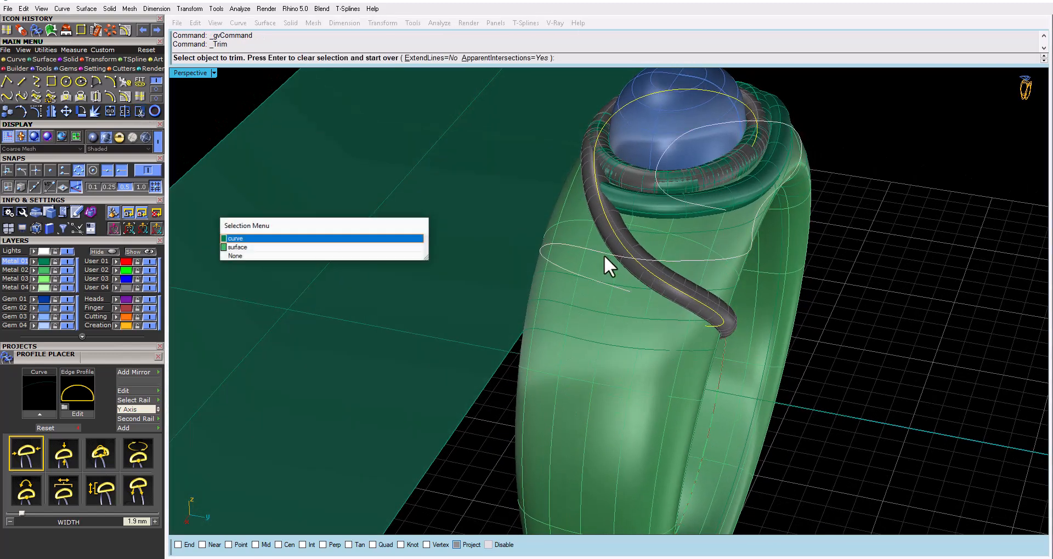
{"action": "left_click", "coordinate": [361, 240]}
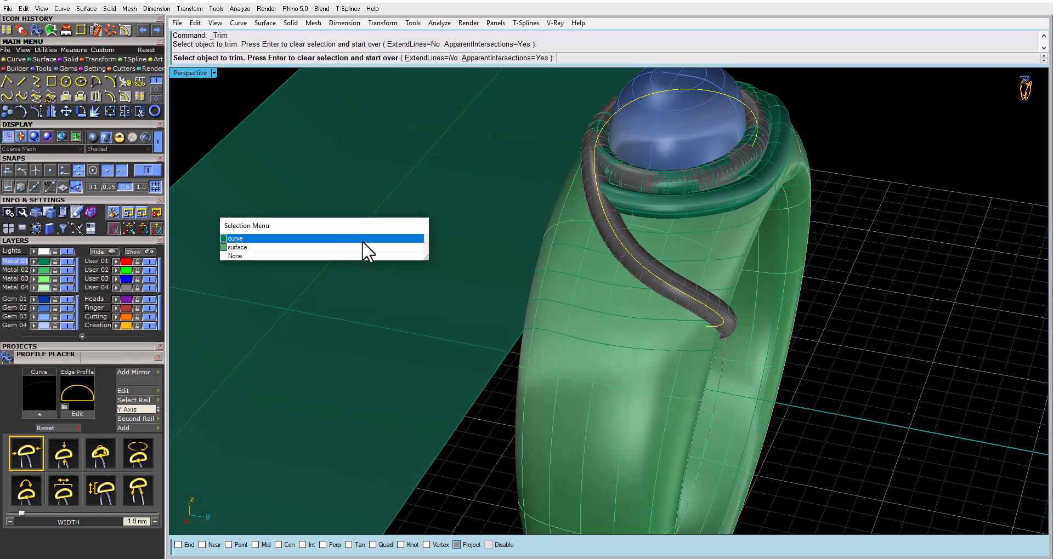
{"action": "left_click", "coordinate": [636, 288]}
{"action": "left_click", "coordinate": [315, 238]}
{"action": "left_click", "coordinate": [656, 317]}
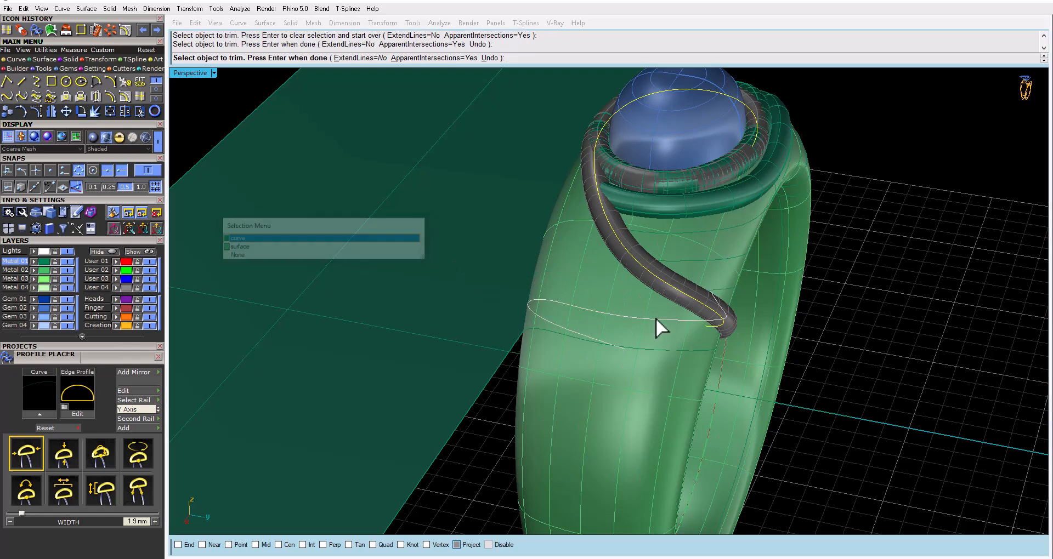
{"action": "left_click", "coordinate": [251, 239]}
{"action": "right_click_drag", "start_coordinate": [639, 364], "coordinate": [562, 346]}
{"action": "right_click", "coordinate": [543, 312]}
Delete the leftover swirl curve that crosses the shank beside the dark tube's lower tip
{"action": "left_click", "coordinate": [538, 304]}
{"action": "left_click", "coordinate": [535, 305]}
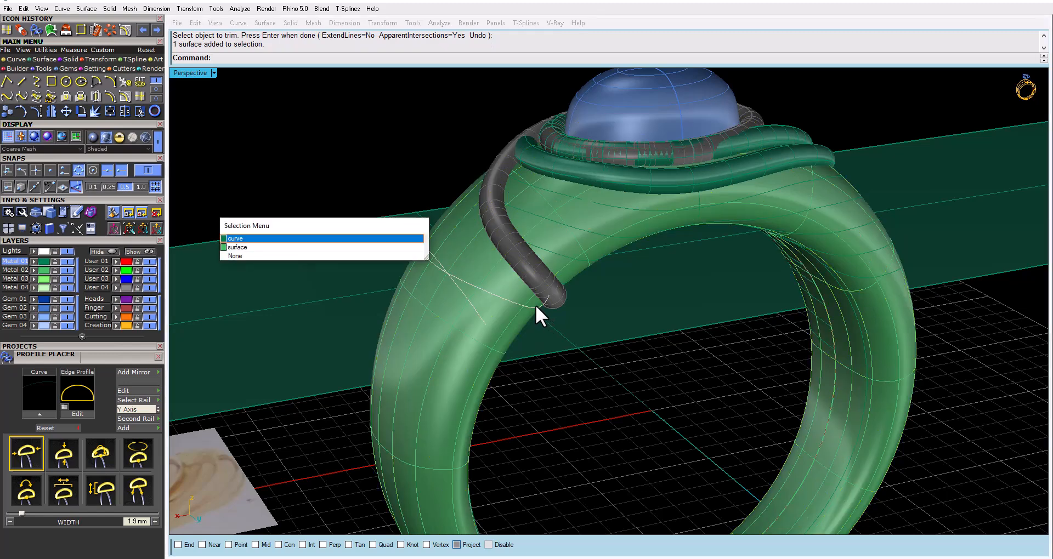
{"action": "left_click", "coordinate": [294, 239]}
{"action": "key", "text": "Delete"}
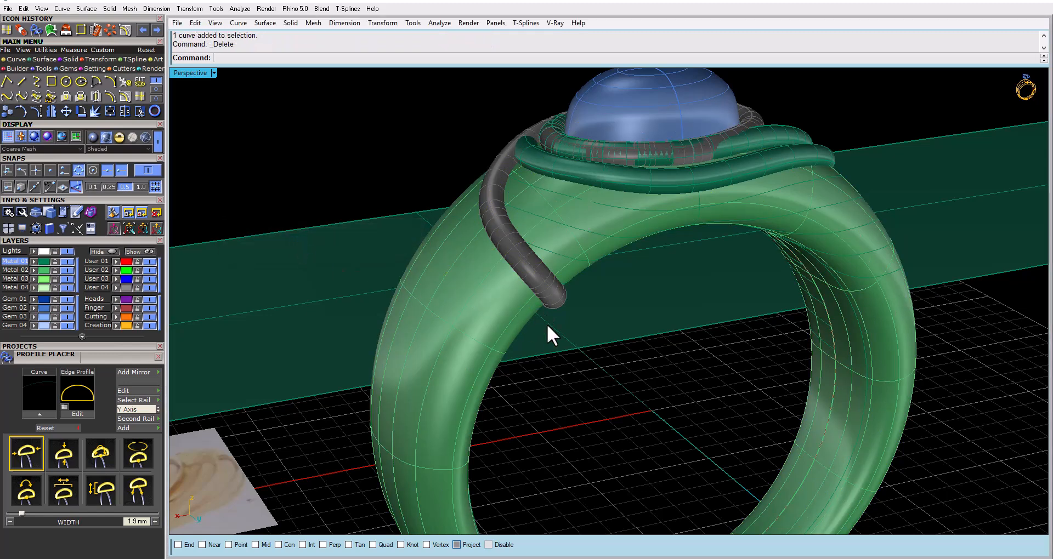
Select the six trimmed swirl curves running in sequence down the side of the shank
{"action": "right_click_drag", "start_coordinate": [547, 324], "coordinate": [571, 361]}
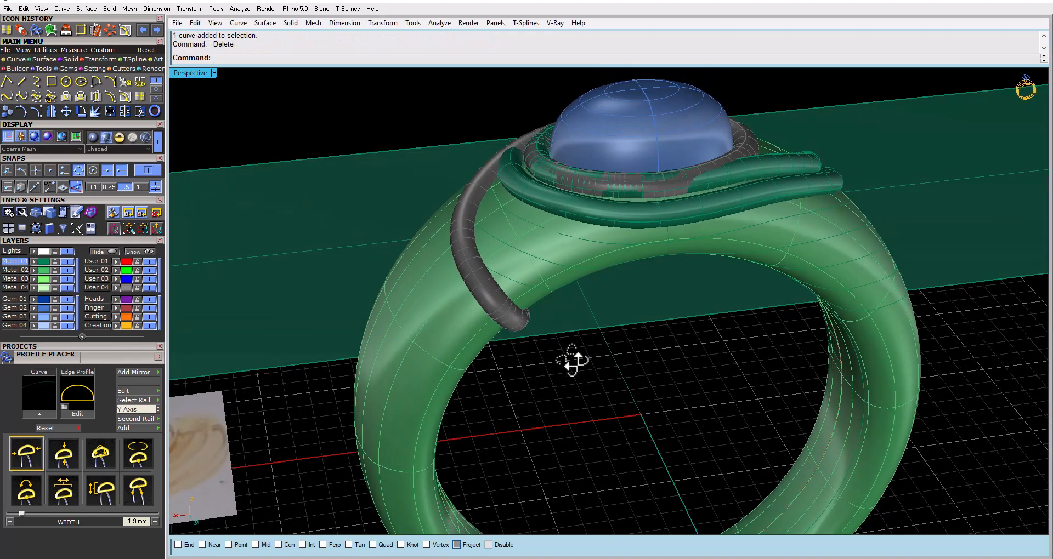
{"action": "left_click", "coordinate": [511, 283]}
{"action": "left_click", "coordinate": [263, 237]}
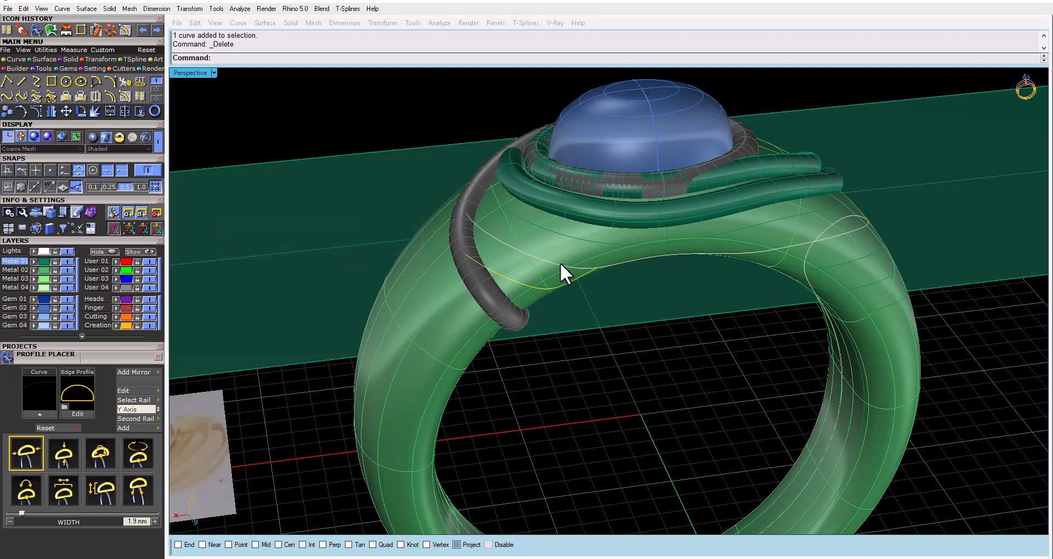
{"action": "left_click", "coordinate": [561, 262]}
{"action": "left_click", "coordinate": [311, 238]}
{"action": "left_click", "coordinate": [577, 237]}
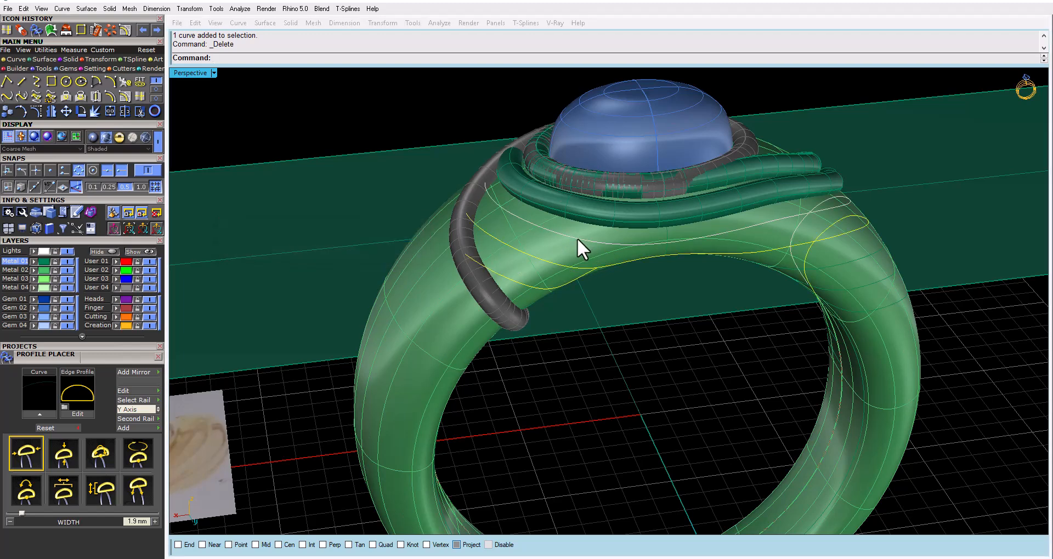
{"action": "left_click", "coordinate": [283, 238]}
{"action": "right_click_drag", "start_coordinate": [674, 317], "coordinate": [525, 303]}
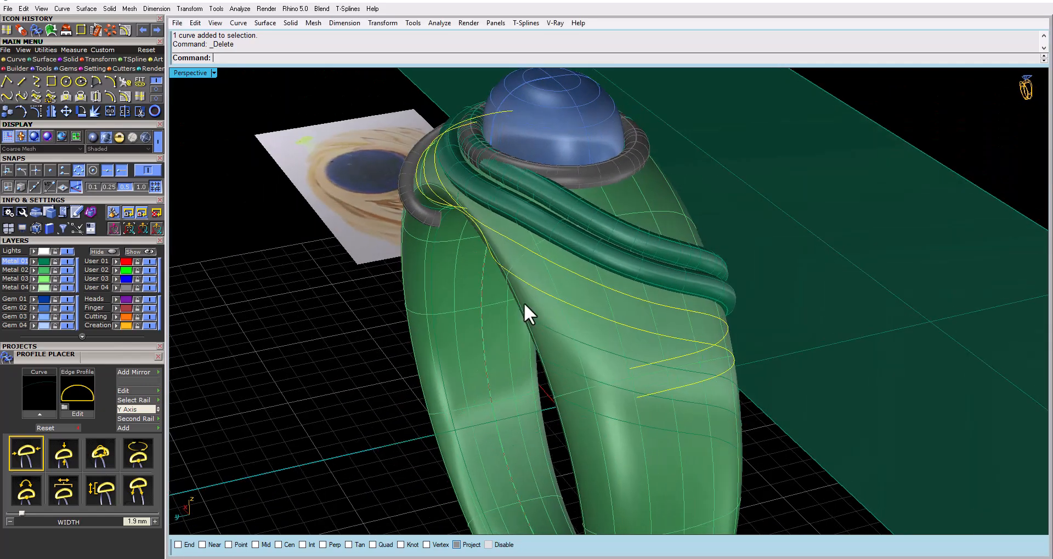
{"action": "left_click", "coordinate": [570, 337]}
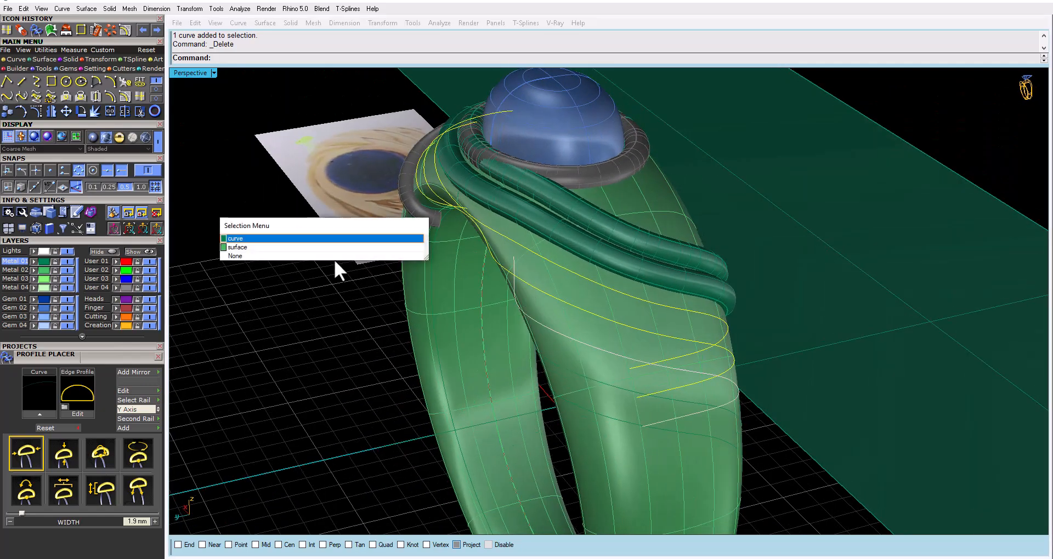
{"action": "left_click", "coordinate": [318, 237]}
{"action": "left_click", "coordinate": [597, 380]}
{"action": "left_click", "coordinate": [349, 242]}
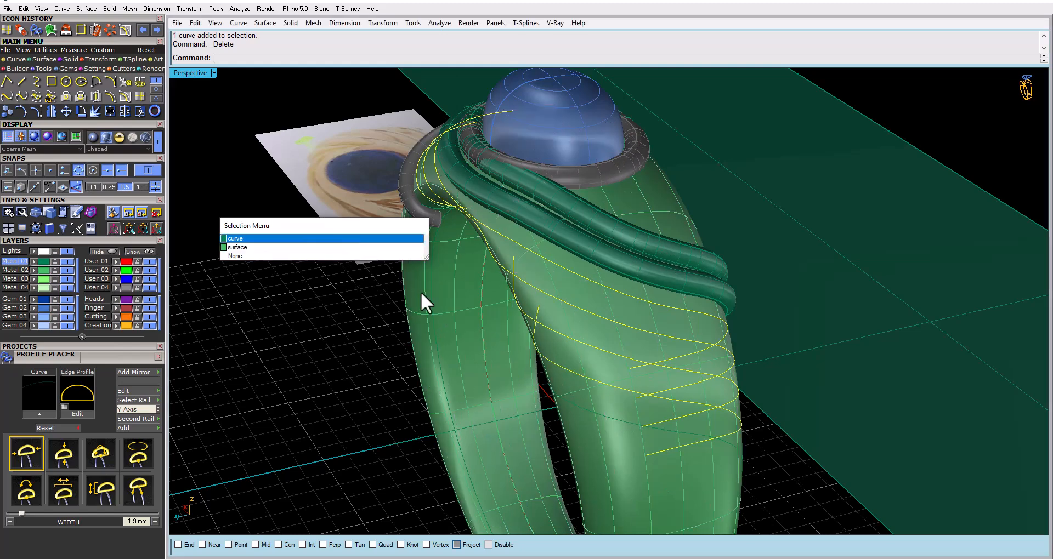
{"action": "left_click", "coordinate": [623, 421]}
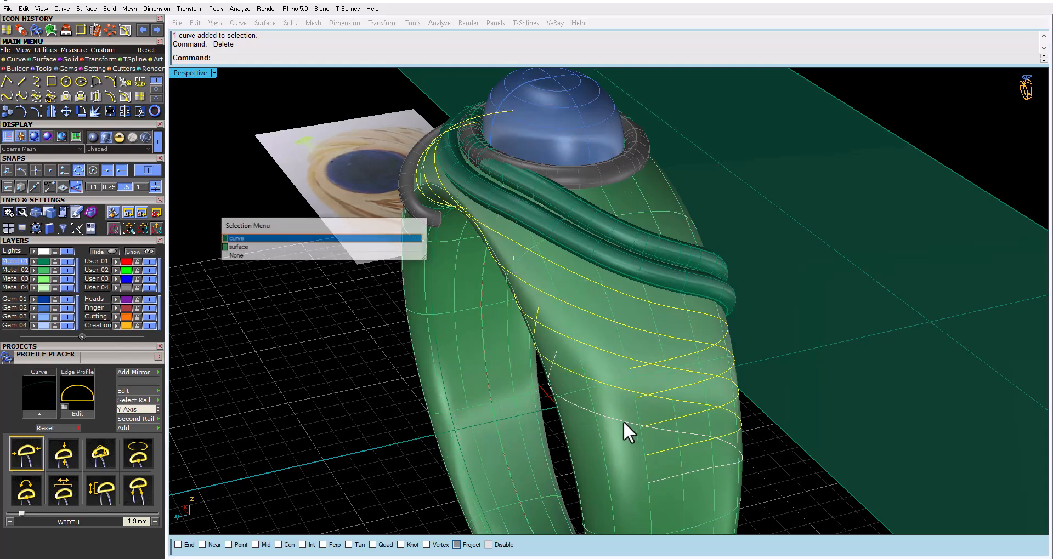
{"action": "left_click", "coordinate": [306, 240]}
Compare the selected swirl curves with the hand-drawn reference and check how far they extend down the shank
{"action": "scroll", "coordinate": [350, 241], "scroll_direction": "down", "scroll_amount": 3}
{"action": "right_click_drag", "start_coordinate": [350, 241], "coordinate": [594, 371]}
{"action": "scroll", "coordinate": [538, 332], "scroll_direction": "down", "scroll_amount": 5}
{"action": "scroll", "coordinate": [486, 420], "scroll_direction": "down", "scroll_amount": 3}
{"action": "scroll", "coordinate": [486, 420], "scroll_direction": "up", "scroll_amount": 6}
{"action": "scroll", "coordinate": [673, 269], "scroll_direction": "up", "scroll_amount": 5}
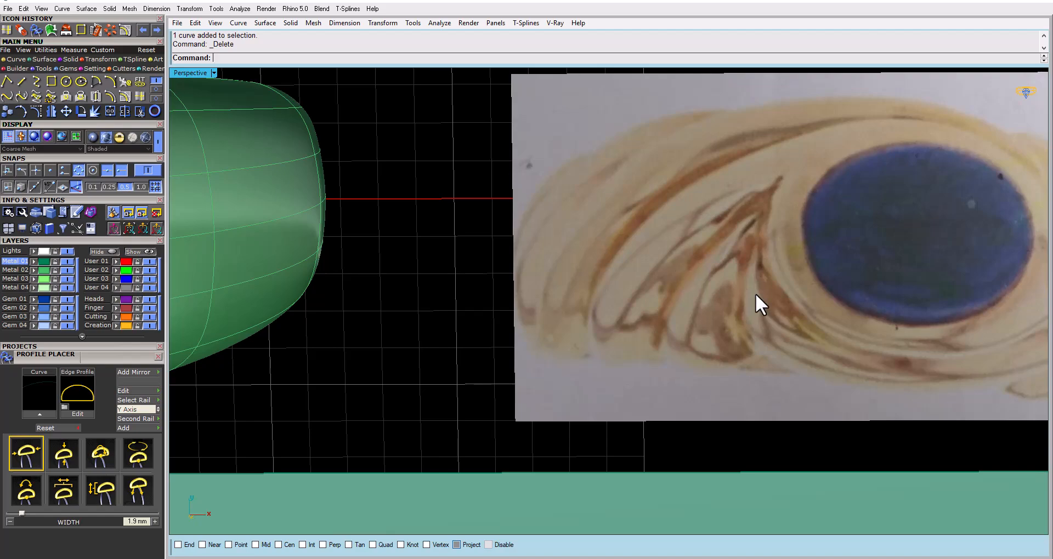
{"action": "scroll", "coordinate": [756, 295], "scroll_direction": "down", "scroll_amount": 6}
{"action": "right_click_drag", "start_coordinate": [678, 317], "coordinate": [559, 245]}
{"action": "right_click_drag", "start_coordinate": [444, 257], "coordinate": [582, 247]}
{"action": "scroll", "coordinate": [640, 299], "scroll_direction": "down", "scroll_amount": 6}
{"action": "scroll", "coordinate": [458, 269], "scroll_direction": "up", "scroll_amount": 4}
{"action": "scroll", "coordinate": [581, 248], "scroll_direction": "down", "scroll_amount": 4}
{"action": "scroll", "coordinate": [571, 354], "scroll_direction": "up", "scroll_amount": 5}
{"action": "right_click_drag", "start_coordinate": [571, 353], "coordinate": [590, 283]}
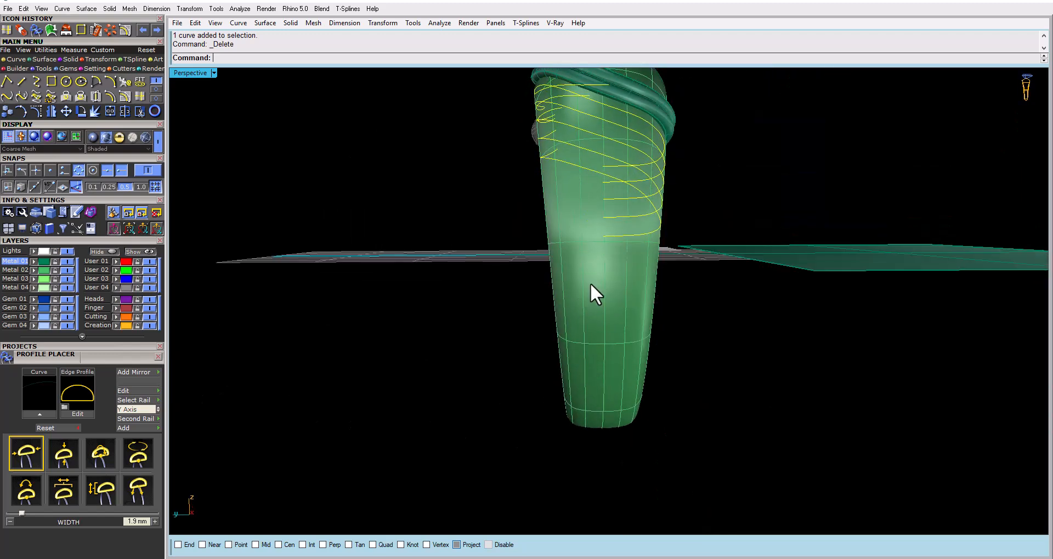
{"action": "right_click_drag", "start_coordinate": [593, 245], "coordinate": [656, 275]}
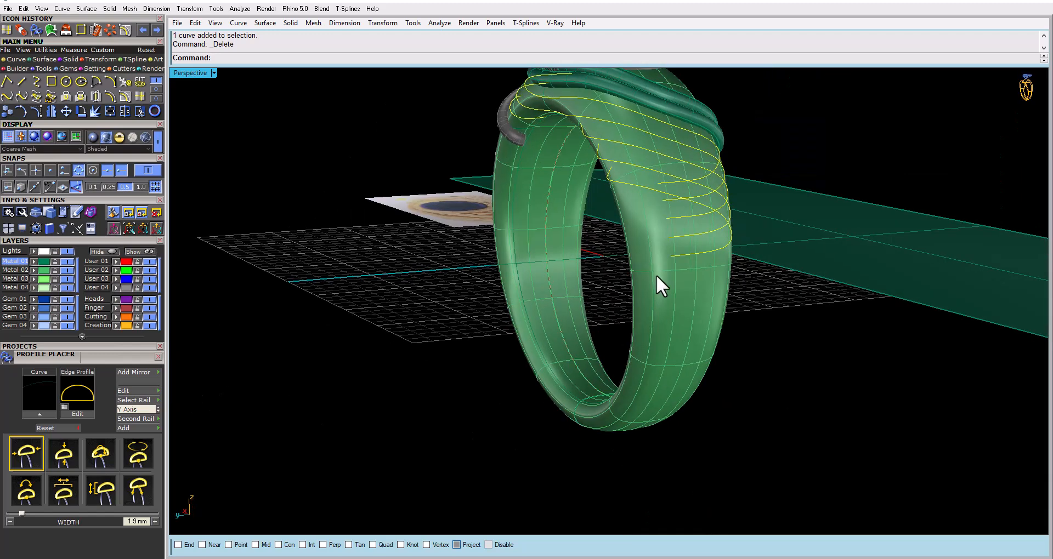
{"action": "right_click_drag", "start_coordinate": [656, 275], "coordinate": [556, 351]}
Pipe the selected swirl curves with a diameter of 1.000 and flat caps
{"action": "type", "text": "ipe"}
{"action": "key", "text": "Return"}
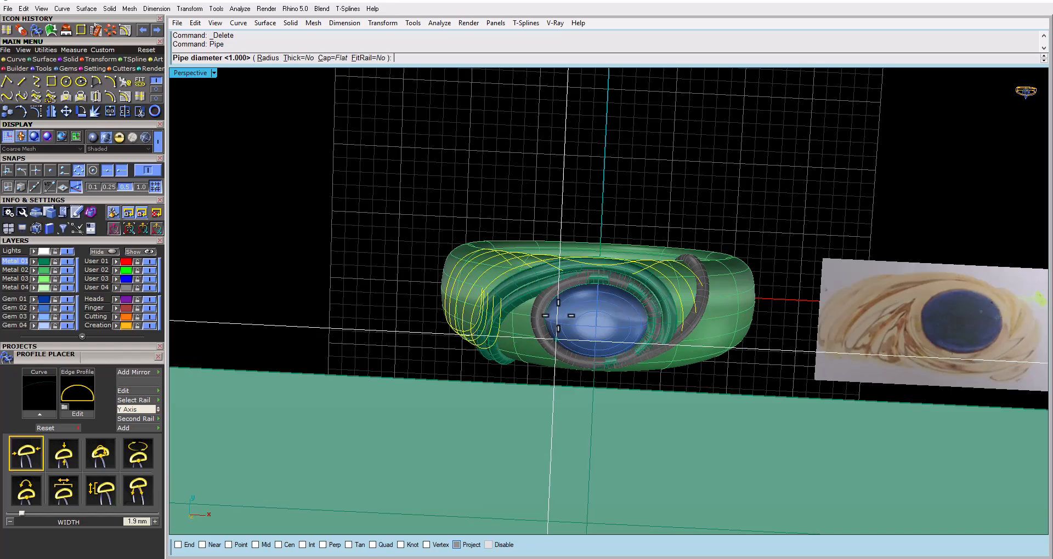
{"action": "key", "text": "Escape"}
Polar array all the green swirl tubes around the origin 0,0,0 with two items over 360 degrees
{"action": "right_click_drag", "start_coordinate": [503, 301], "coordinate": [611, 222]}
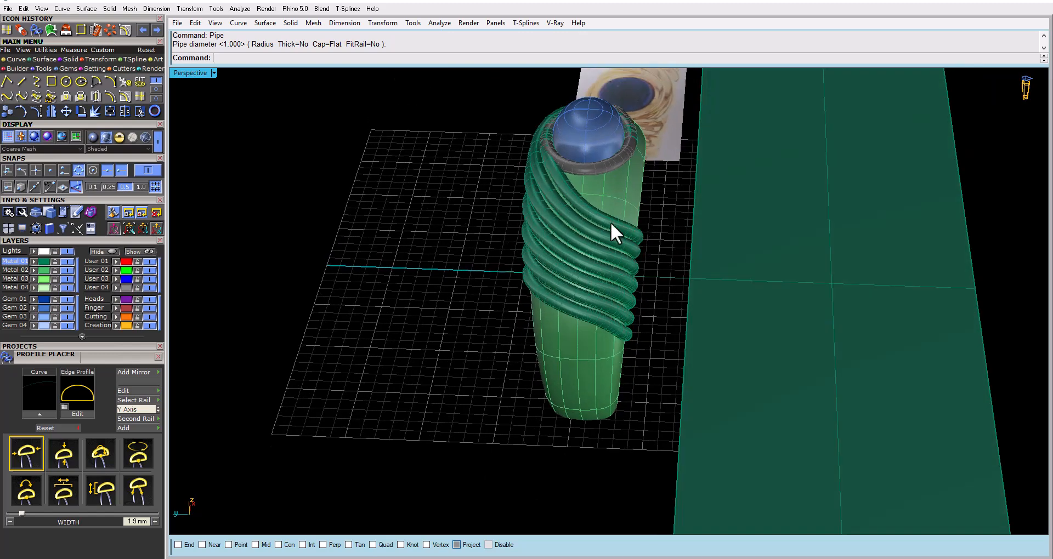
{"action": "left_click", "coordinate": [600, 223]}
{"action": "left_click", "coordinate": [593, 254]}
{"action": "left_click", "coordinate": [562, 267]}
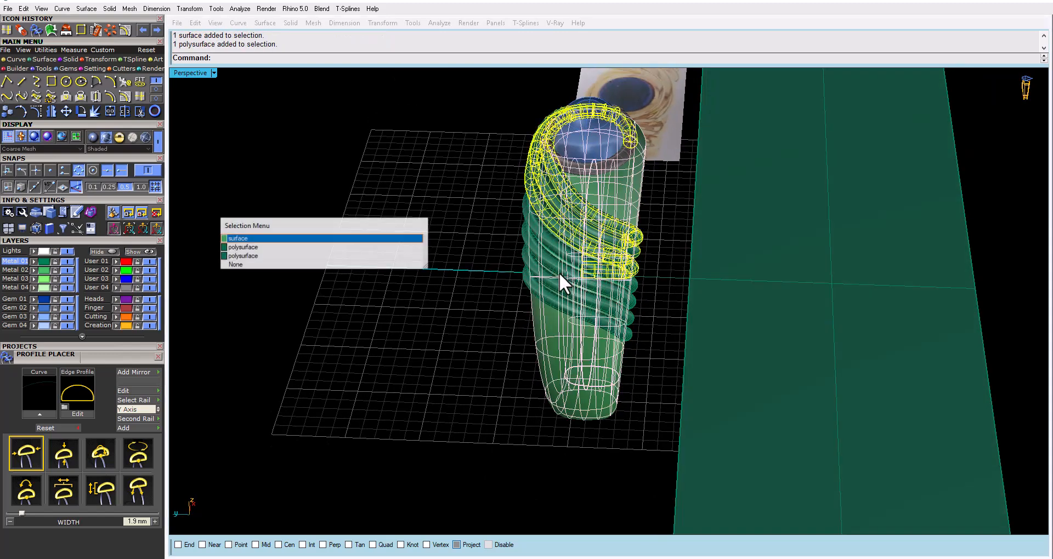
{"action": "left_click", "coordinate": [351, 264]}
{"action": "left_click", "coordinate": [545, 241]}
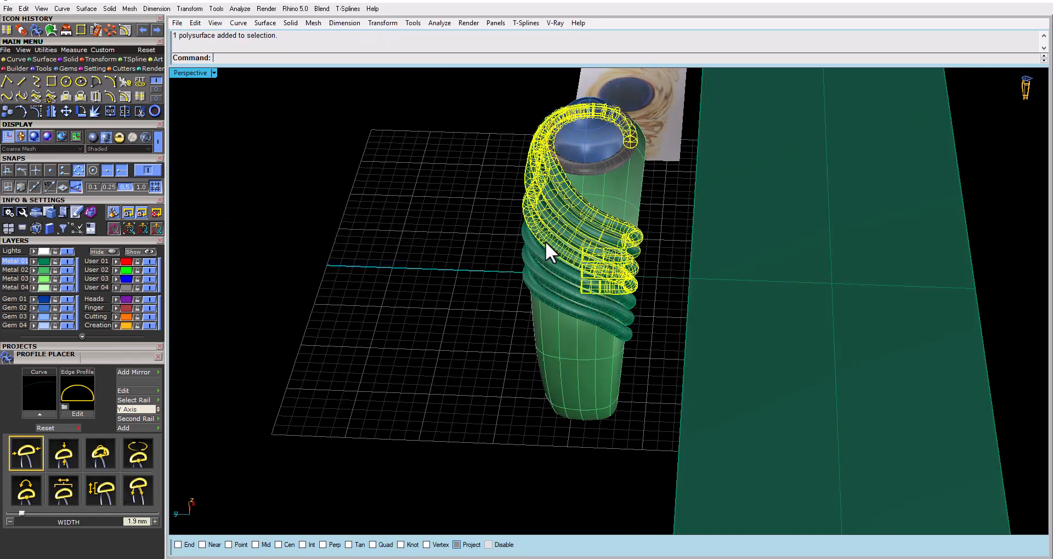
{"action": "right_click_drag", "start_coordinate": [542, 294], "coordinate": [473, 299]}
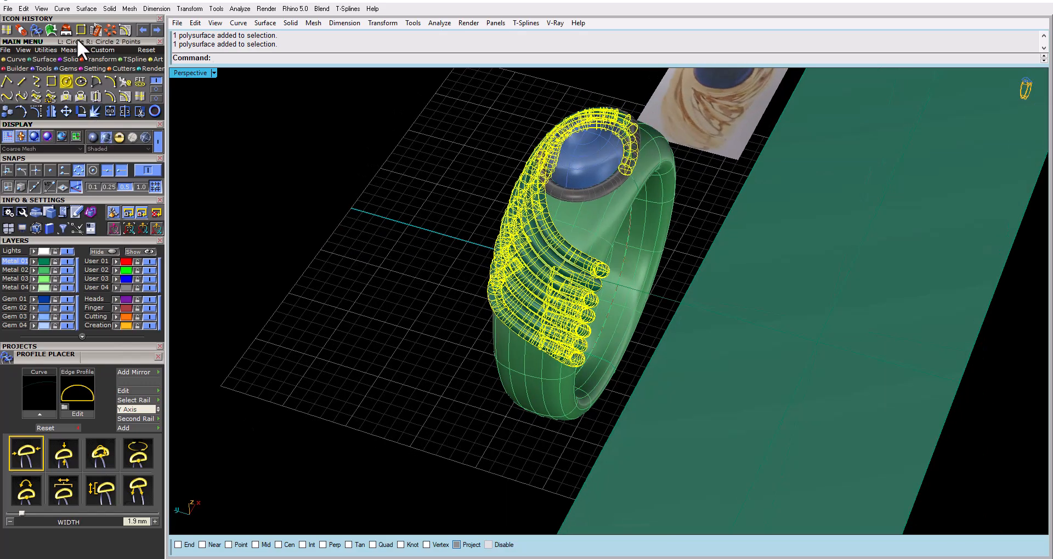
{"action": "left_click", "coordinate": [108, 31]}
{"action": "right_click_drag", "start_coordinate": [374, 186], "coordinate": [343, 202]}
{"action": "right_click", "coordinate": [352, 198]}
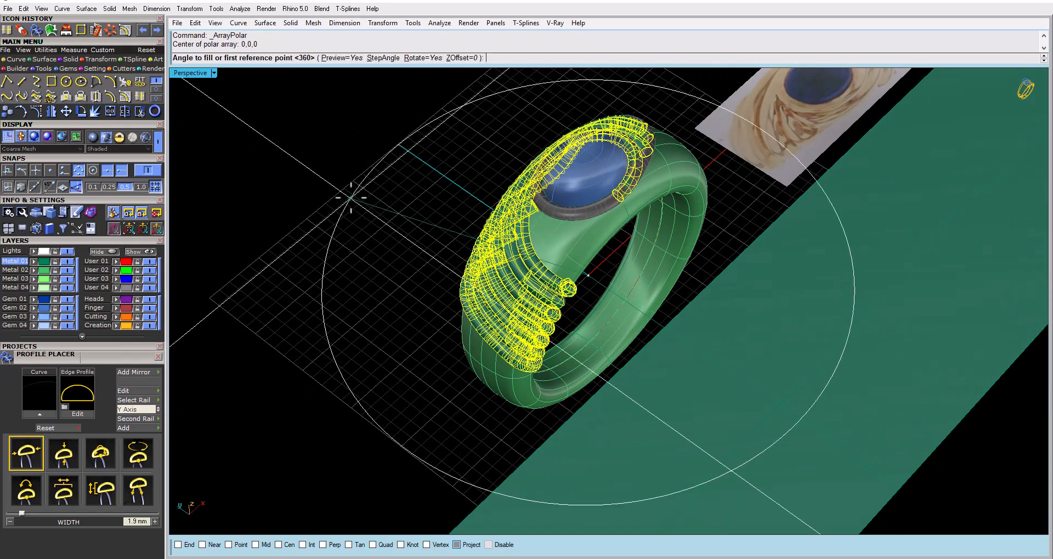
{"action": "right_click", "coordinate": [353, 199]}
{"action": "right_click", "coordinate": [353, 198]}
{"action": "left_click", "coordinate": [435, 229]}
Examine the arrayed tubes along both sides of the shank, especially their ends at the inner edge and the gaps between them
{"action": "right_click_drag", "start_coordinate": [435, 229], "coordinate": [383, 154]}
{"action": "scroll", "coordinate": [507, 126], "scroll_direction": "up", "scroll_amount": 5}
{"action": "mouse_move", "coordinate": [513, 132]}
{"action": "right_mouse_down"}
{"action": "mouse_move", "coordinate": [553, 156]}
{"action": "mouse_move", "coordinate": [493, 132]}
{"action": "right_mouse_up"}
{"action": "scroll", "coordinate": [495, 126], "scroll_direction": "up", "scroll_amount": 5}
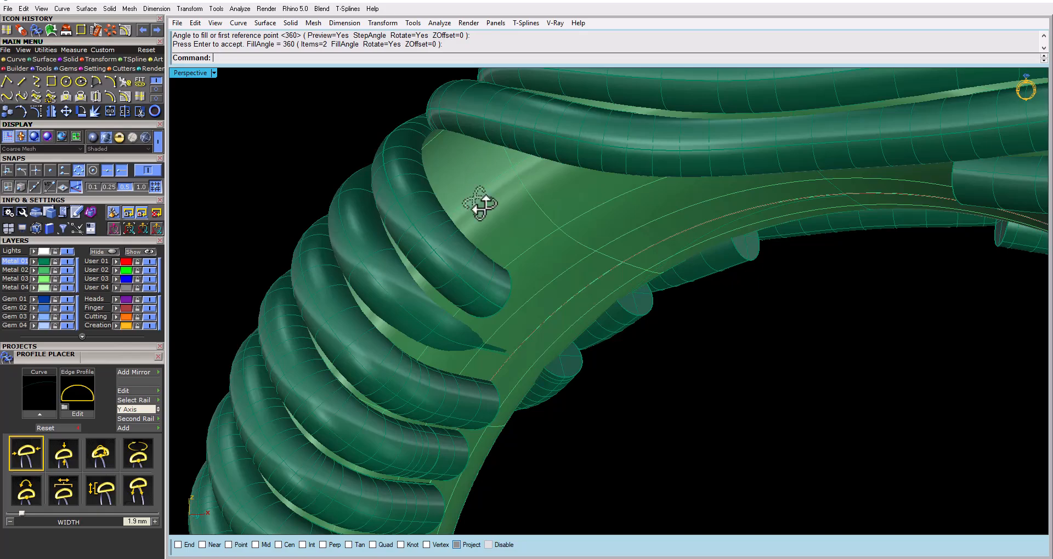
{"action": "right_click_drag", "start_coordinate": [482, 205], "coordinate": [495, 265]}
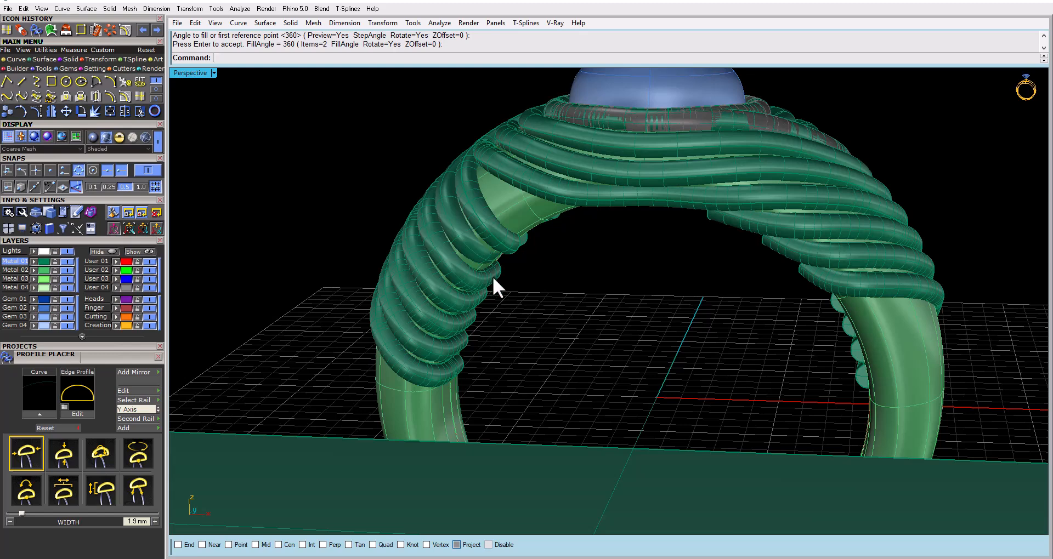
{"action": "right_click_drag", "start_coordinate": [492, 275], "coordinate": [495, 237]}
{"action": "scroll", "coordinate": [495, 238], "scroll_direction": "up", "scroll_amount": 5}
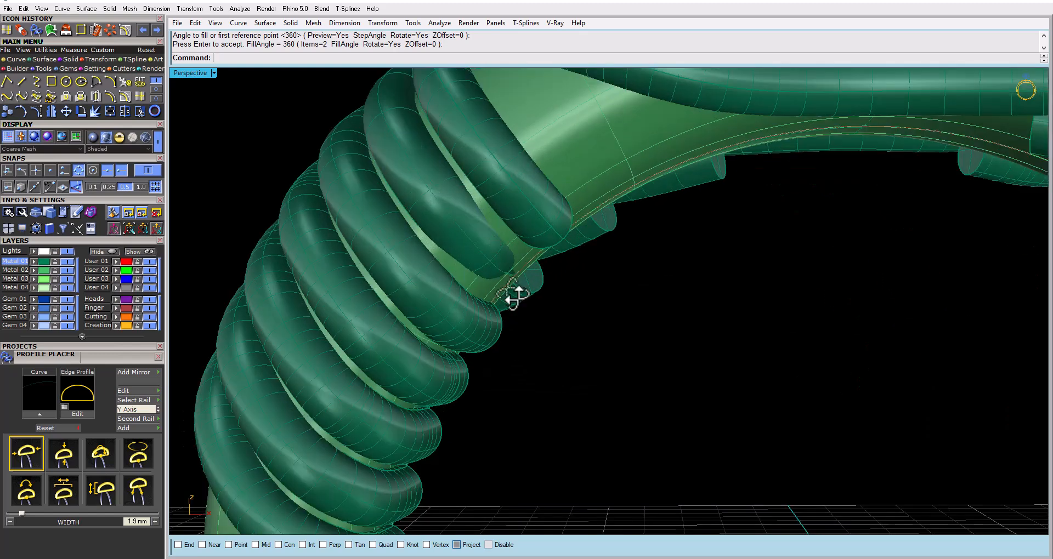
{"action": "right_click_drag", "start_coordinate": [513, 295], "coordinate": [507, 255]}
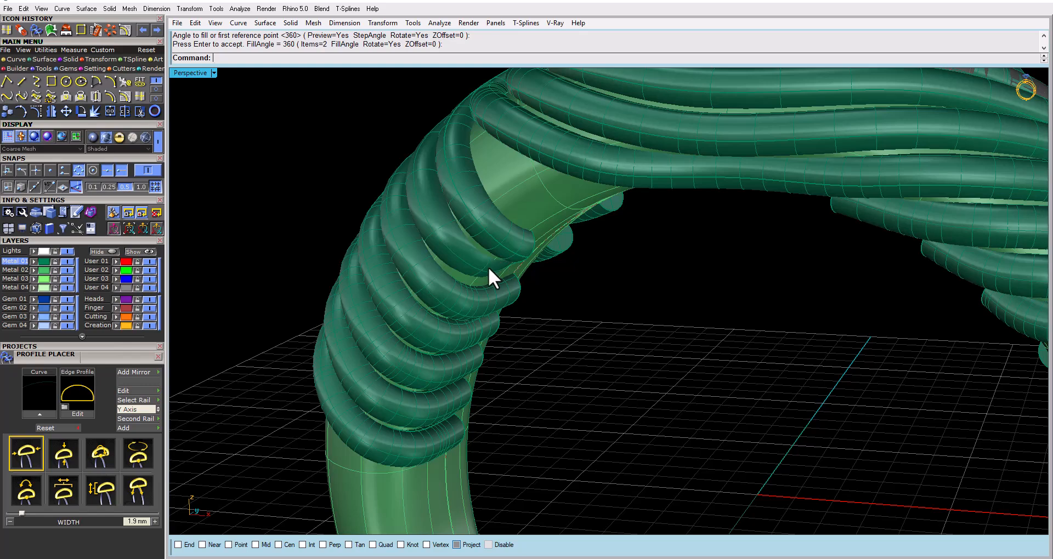
{"action": "right_click_drag", "start_coordinate": [451, 391], "coordinate": [498, 297]}
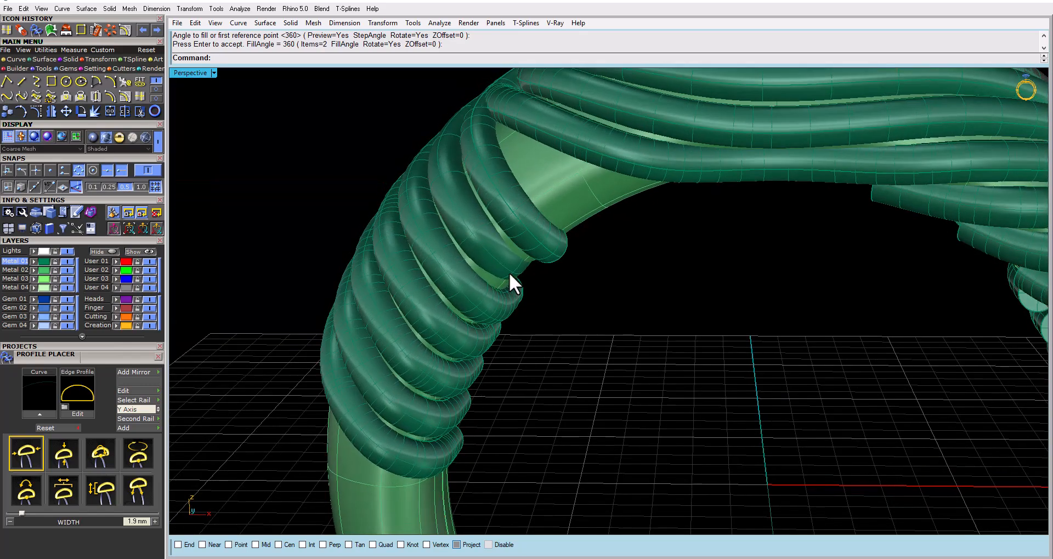
{"action": "left_click", "coordinate": [509, 272]}
{"action": "left_click", "coordinate": [510, 309]}
{"action": "right_click_drag", "start_coordinate": [509, 308], "coordinate": [567, 453]}
{"action": "left_click", "coordinate": [589, 193]}
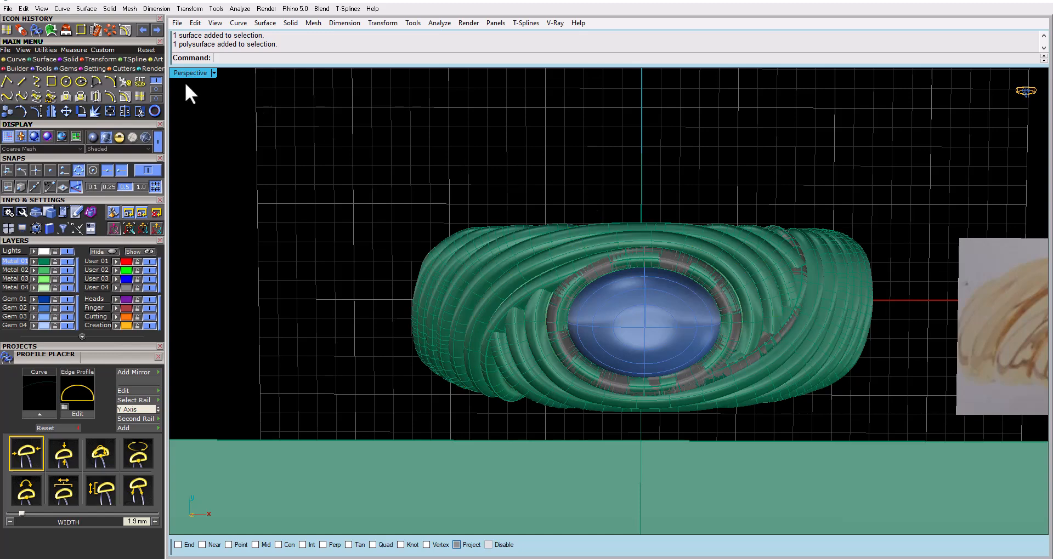
Check the swirl bands from directly above against the reference drawing, highlighting the tube that wraps around the cabochon
{"action": "double_click", "coordinate": [174, 74]}
{"action": "double_click", "coordinate": [174, 73]}
{"action": "right_click_drag", "start_coordinate": [438, 164], "coordinate": [402, 181]}
{"action": "scroll", "coordinate": [525, 191], "scroll_direction": "up", "scroll_amount": 3}
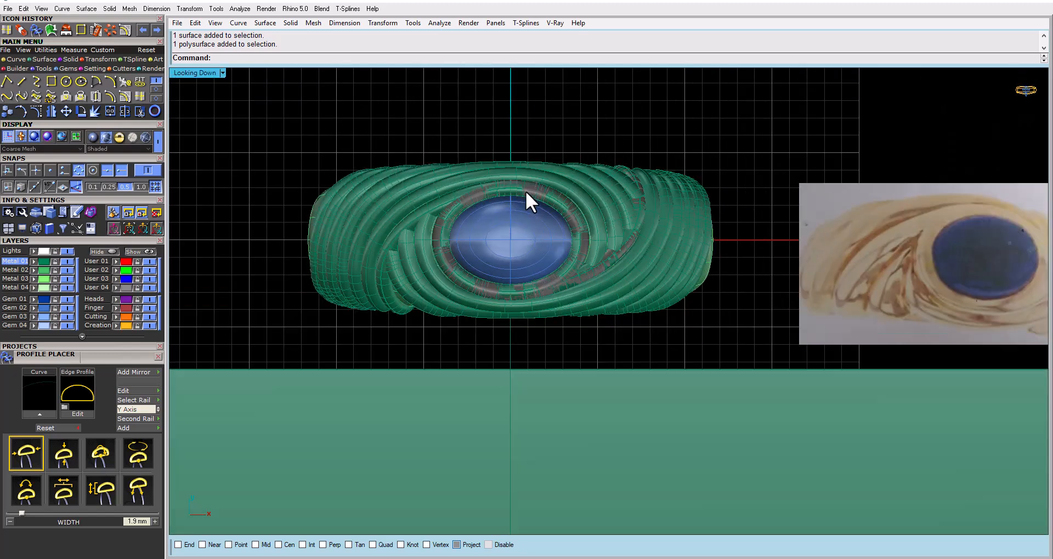
{"action": "left_click", "coordinate": [435, 202]}
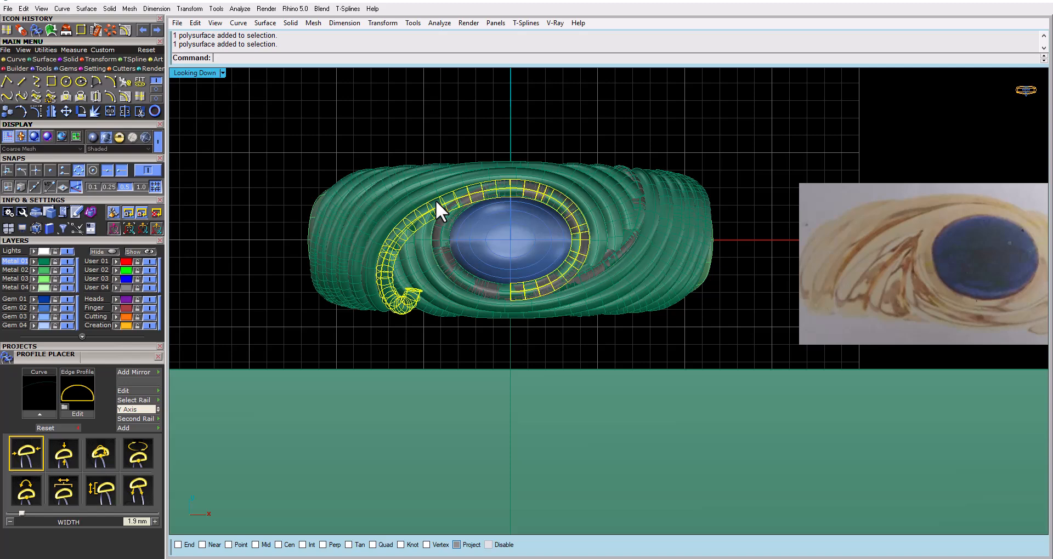
{"action": "key", "text": "Escape"}
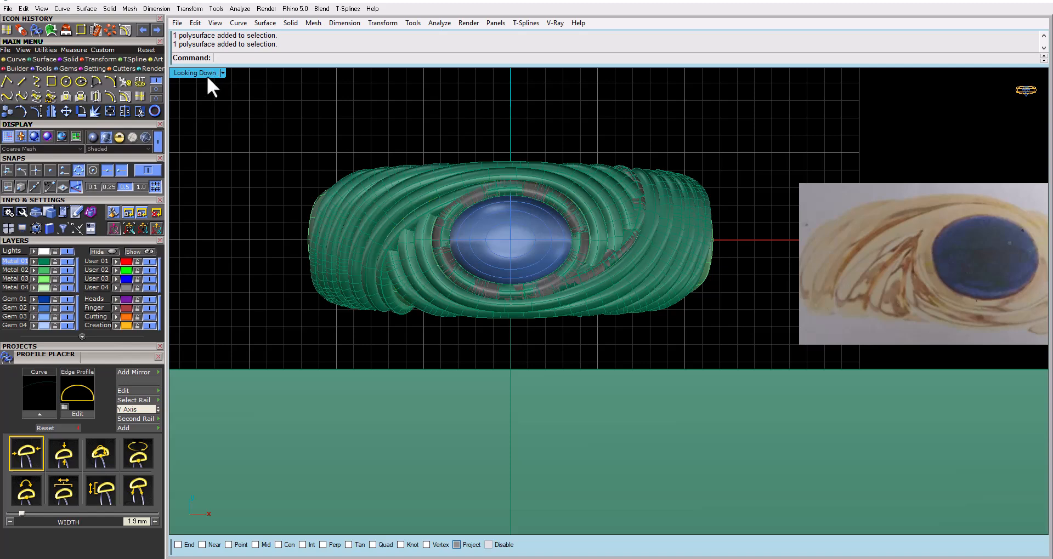
{"action": "double_click", "coordinate": [206, 73]}
{"action": "double_click", "coordinate": [628, 73]}
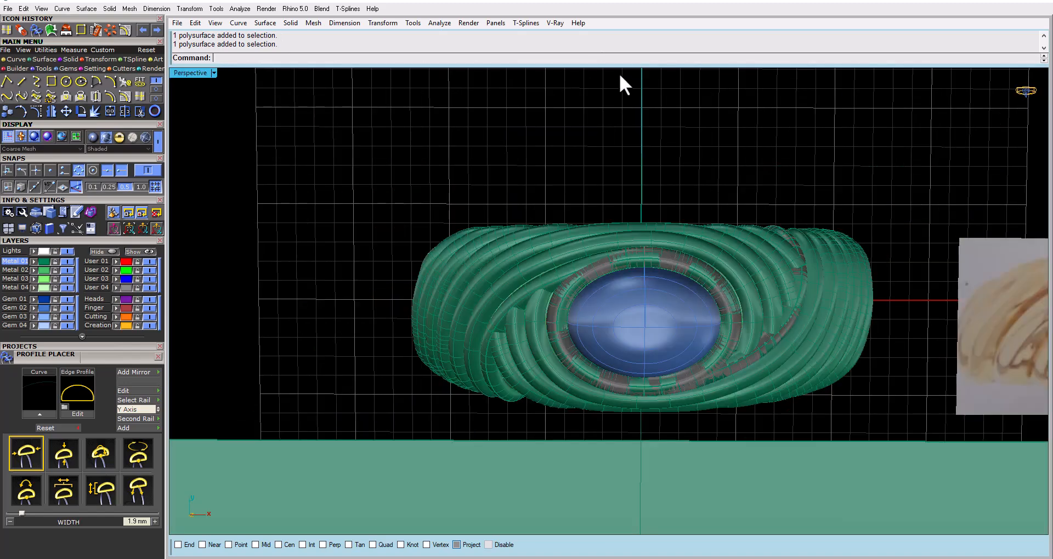
{"action": "right_click_drag", "start_coordinate": [592, 264], "coordinate": [581, 219]}
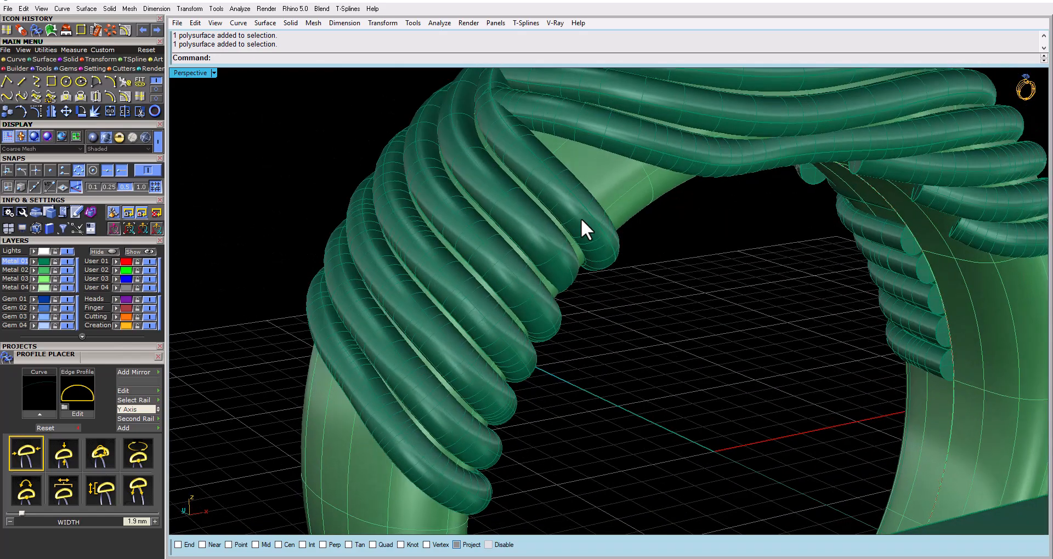
Create the intersection curve between the tube that wraps around the cabochon and the ring's base surface
{"action": "left_click", "coordinate": [581, 218]}
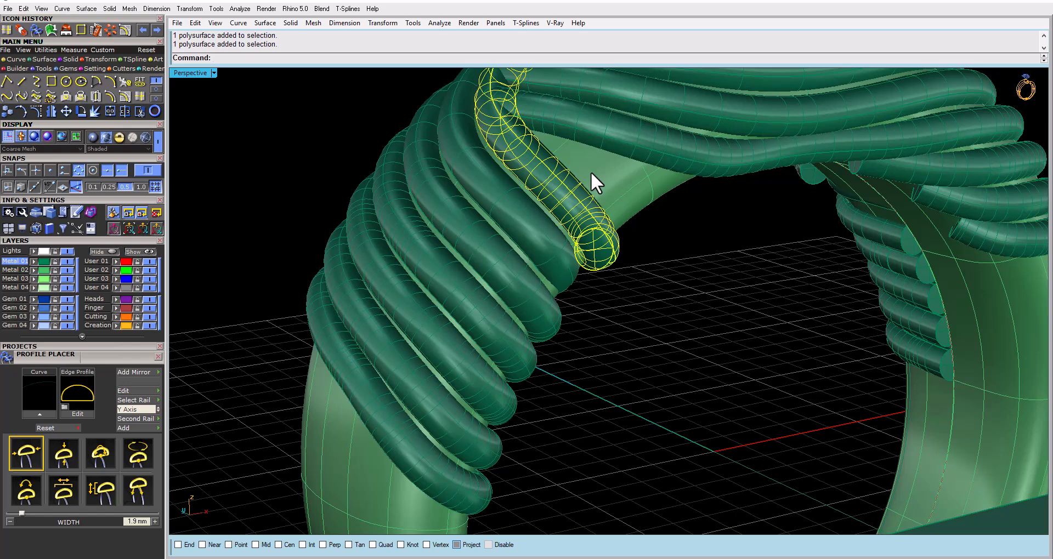
{"action": "key", "text": "Delete"}
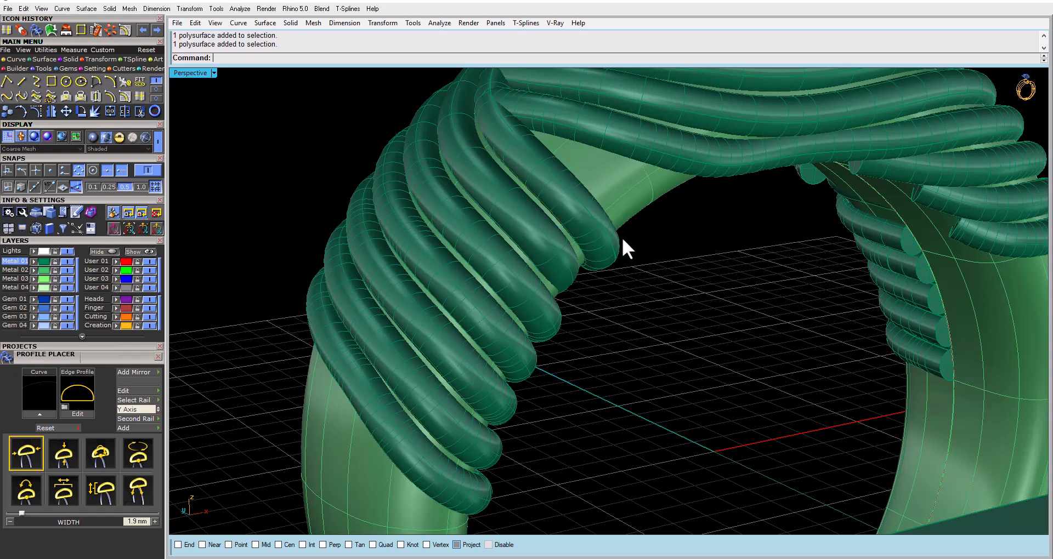
{"action": "left_click", "coordinate": [560, 215]}
{"action": "left_click", "coordinate": [605, 184], "text": "shift"}
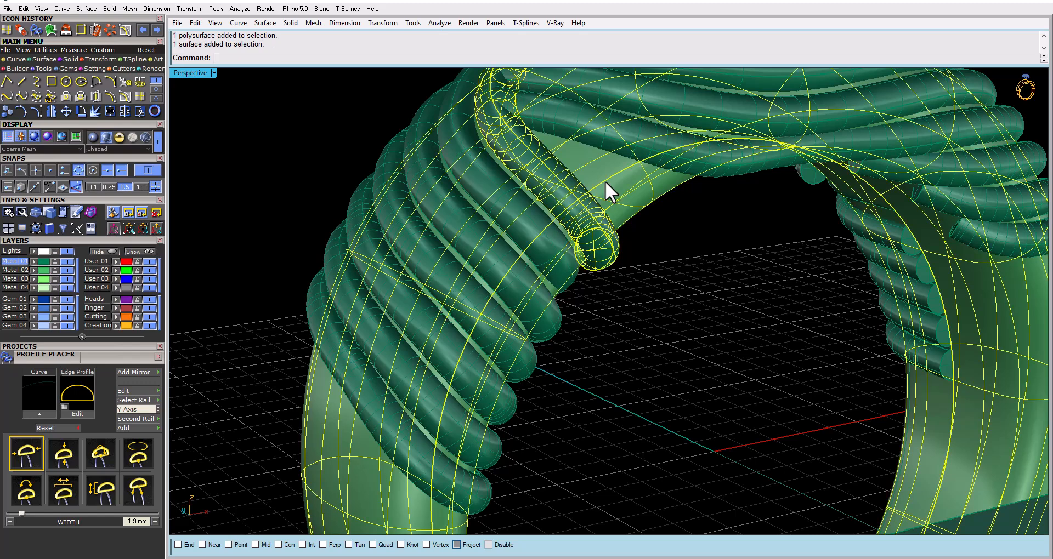
{"action": "left_click", "coordinate": [156, 88]}
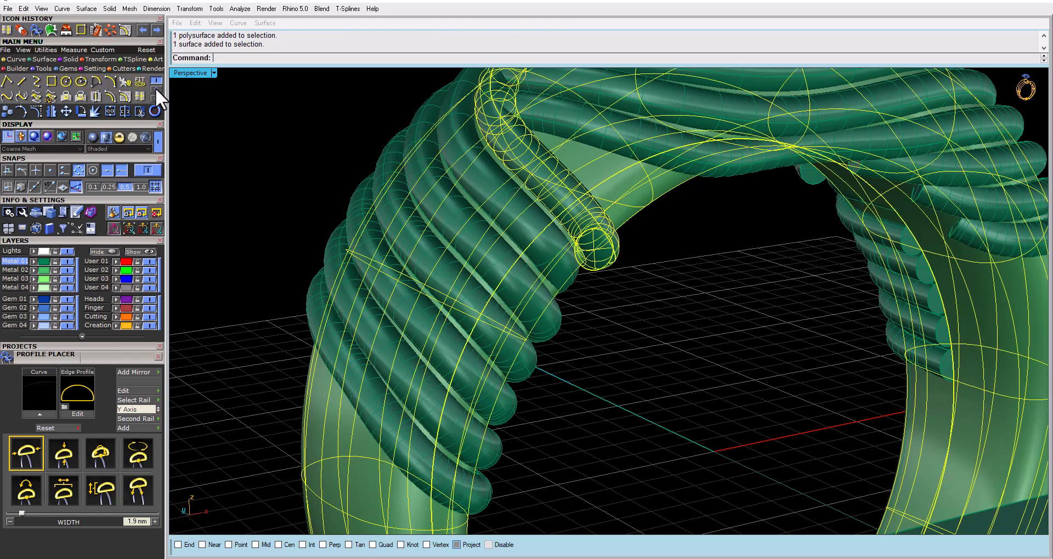
{"action": "left_click", "coordinate": [156, 82]}
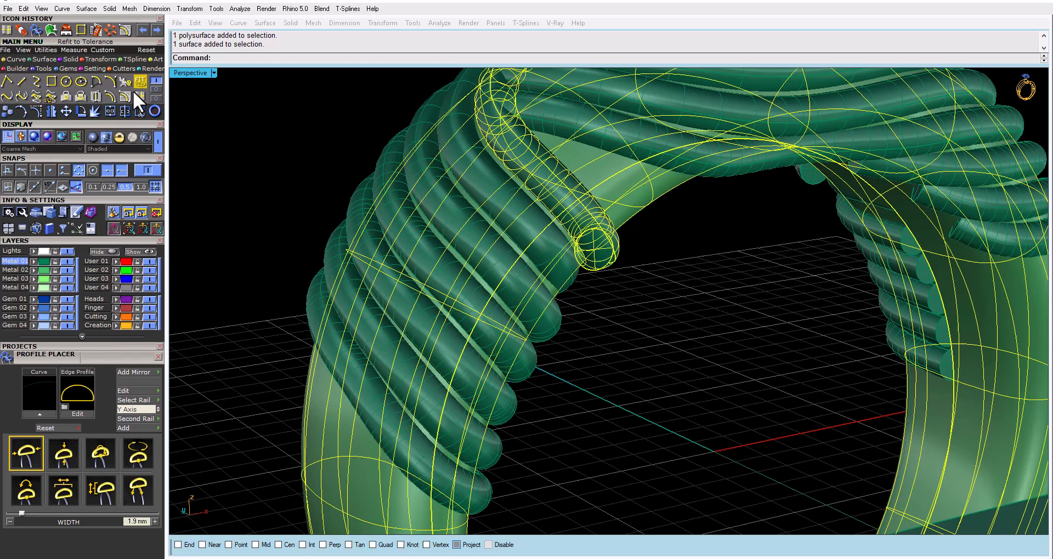
{"action": "left_click", "coordinate": [92, 95]}
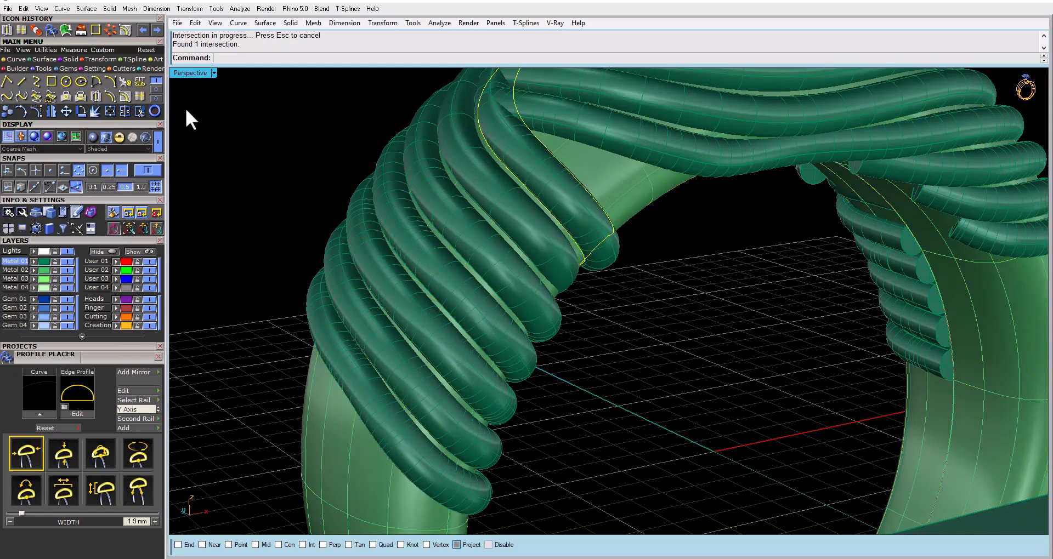
Examine the intersection curve along the tube, from its end at the ring's inner edge to its start beside the cabochon
{"action": "right_click_drag", "start_coordinate": [471, 255], "coordinate": [425, 159]}
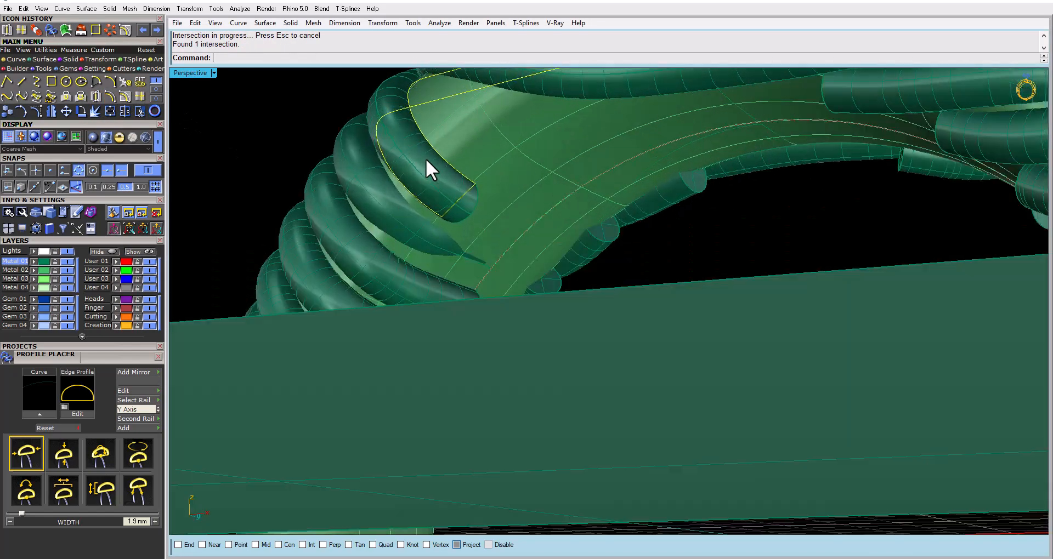
{"action": "scroll", "coordinate": [436, 152], "scroll_direction": "up", "scroll_amount": 3}
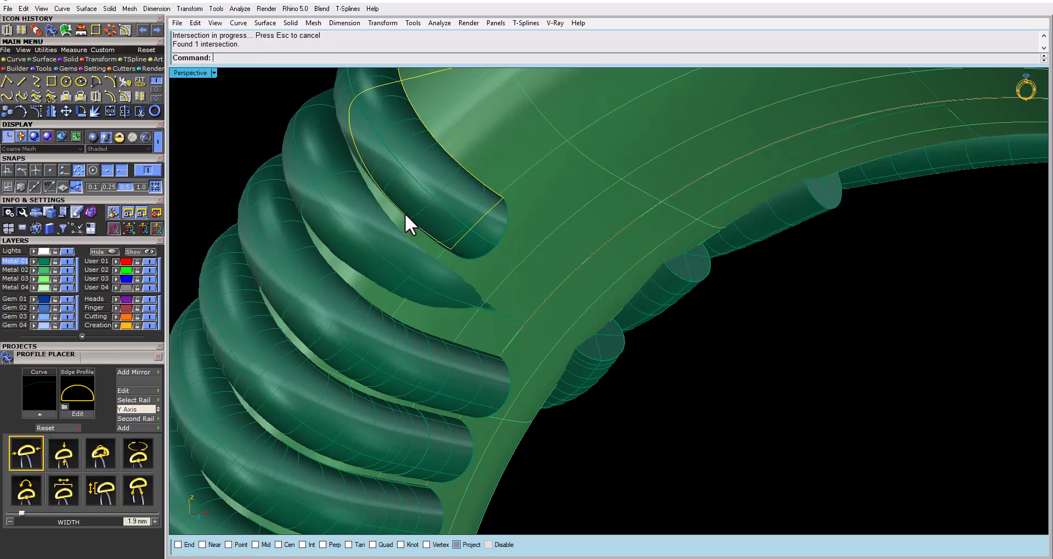
{"action": "scroll", "coordinate": [485, 304], "scroll_direction": "down", "scroll_amount": 6}
{"action": "right_click_drag", "start_coordinate": [486, 306], "coordinate": [665, 196]}
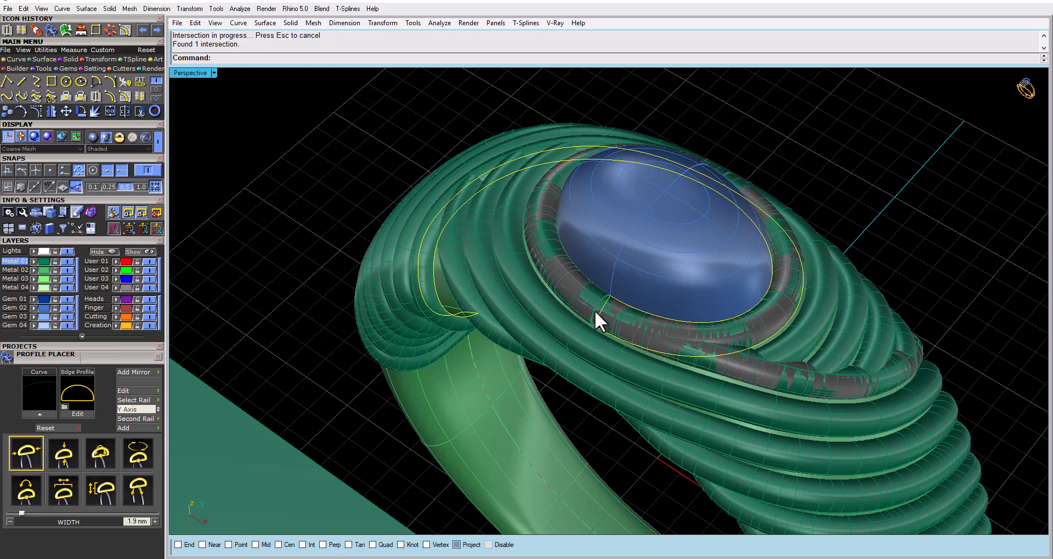
{"action": "right_click_drag", "start_coordinate": [595, 309], "coordinate": [522, 267]}
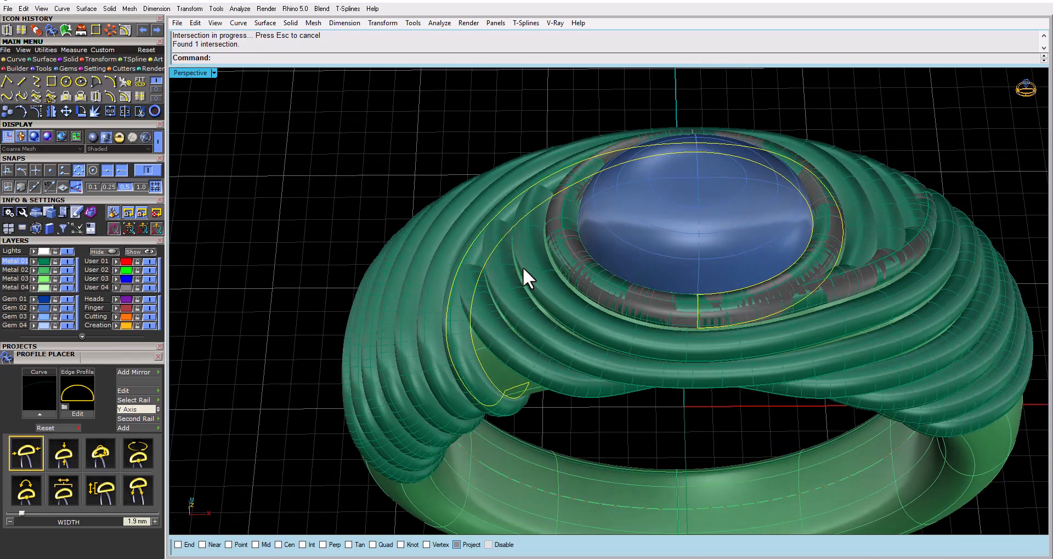
{"action": "right_click_drag", "start_coordinate": [495, 325], "coordinate": [488, 255]}
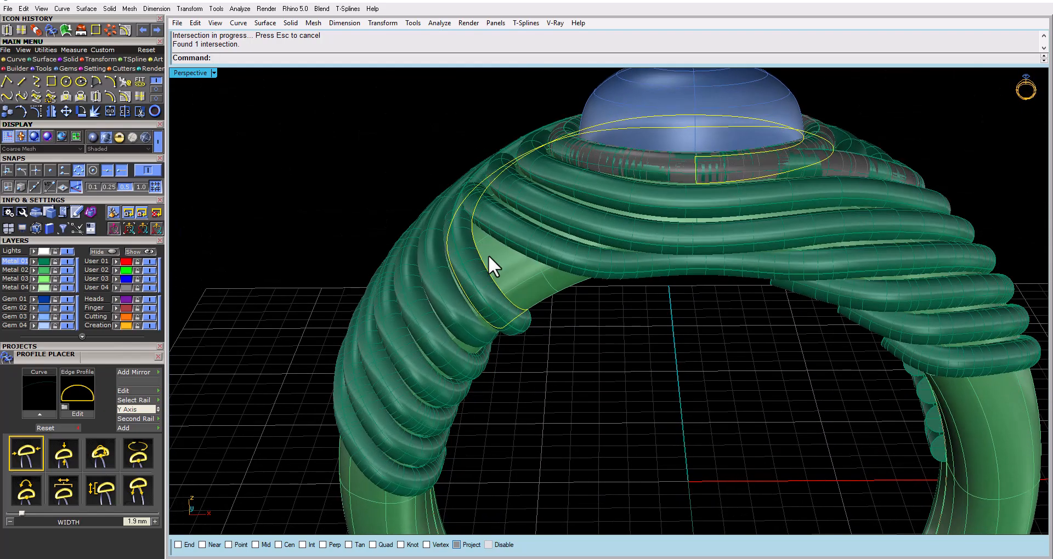
{"action": "scroll", "coordinate": [520, 312], "scroll_direction": "up", "scroll_amount": 3}
{"action": "scroll", "coordinate": [523, 311], "scroll_direction": "up", "scroll_amount": 2}
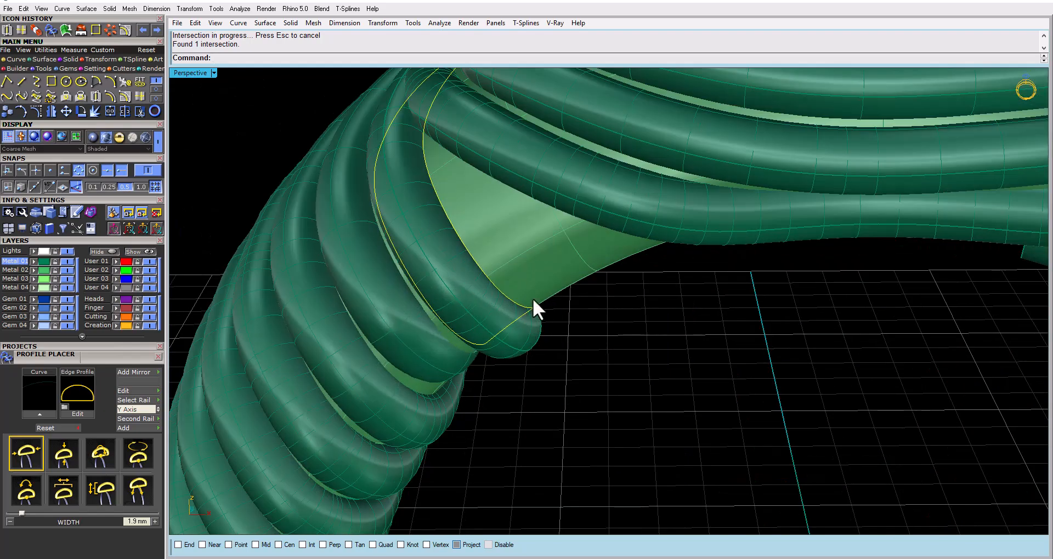
{"action": "scroll", "coordinate": [508, 228], "scroll_direction": "up", "scroll_amount": 4}
{"action": "scroll", "coordinate": [475, 193], "scroll_direction": "down", "scroll_amount": 6}
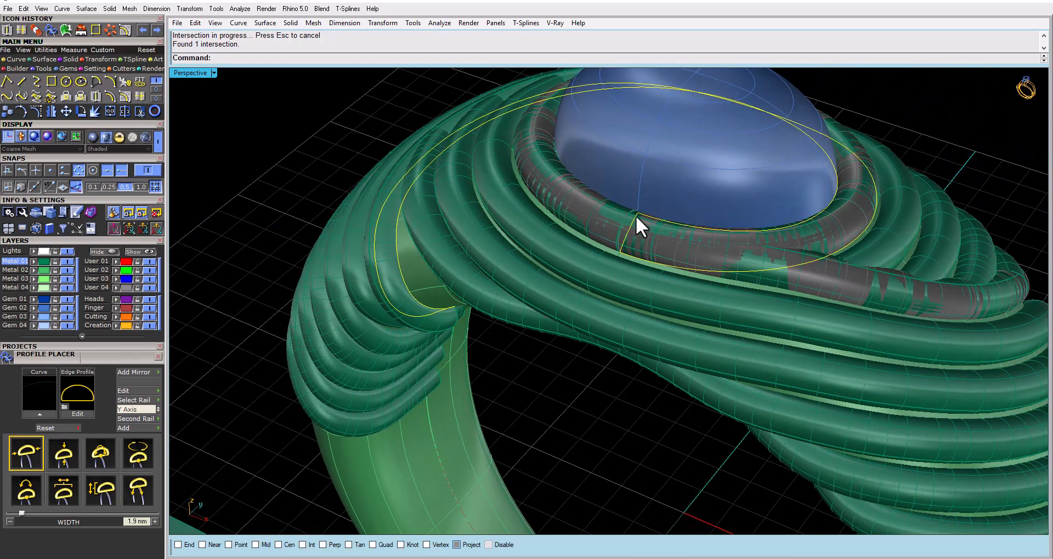
{"action": "right_click_drag", "start_coordinate": [634, 215], "coordinate": [640, 249]}
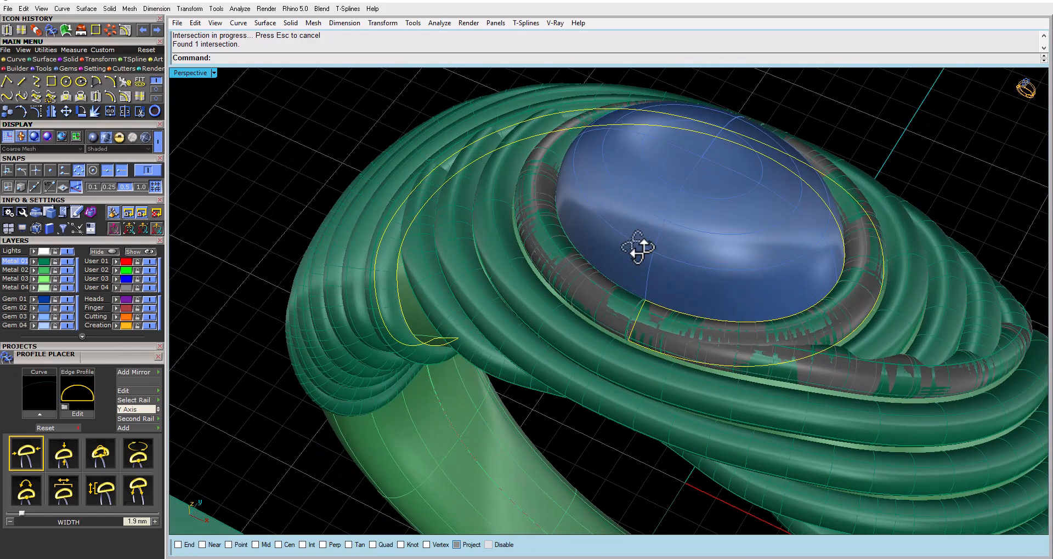
Delete the tube that produced the intersection curve
{"action": "right_click_drag", "start_coordinate": [526, 241], "coordinate": [557, 258]}
{"action": "left_click", "coordinate": [550, 272]}
{"action": "key", "text": "Delete"}
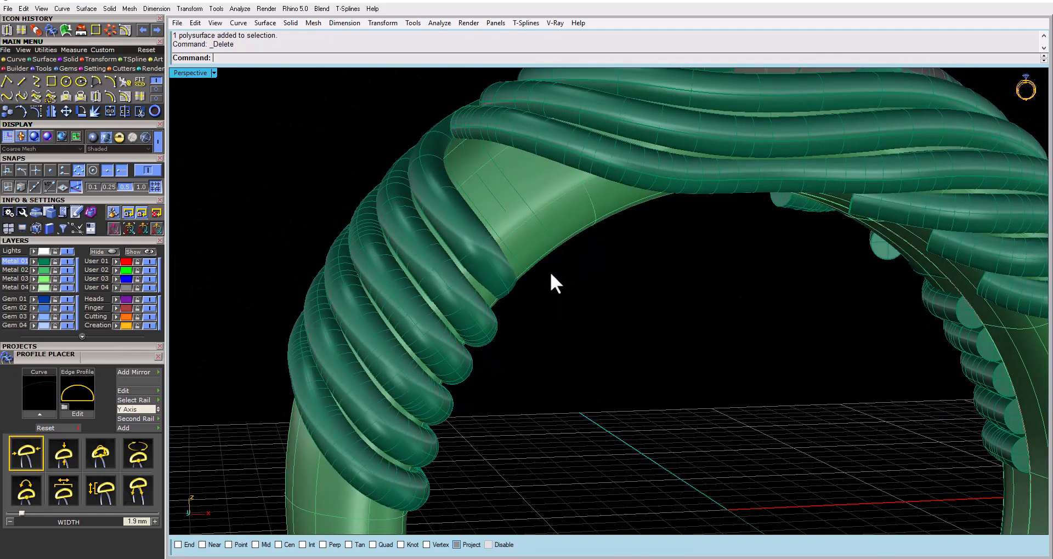
Move the intersection curve 20 units sideways, clear of the ring
{"action": "left_click", "coordinate": [502, 172]}
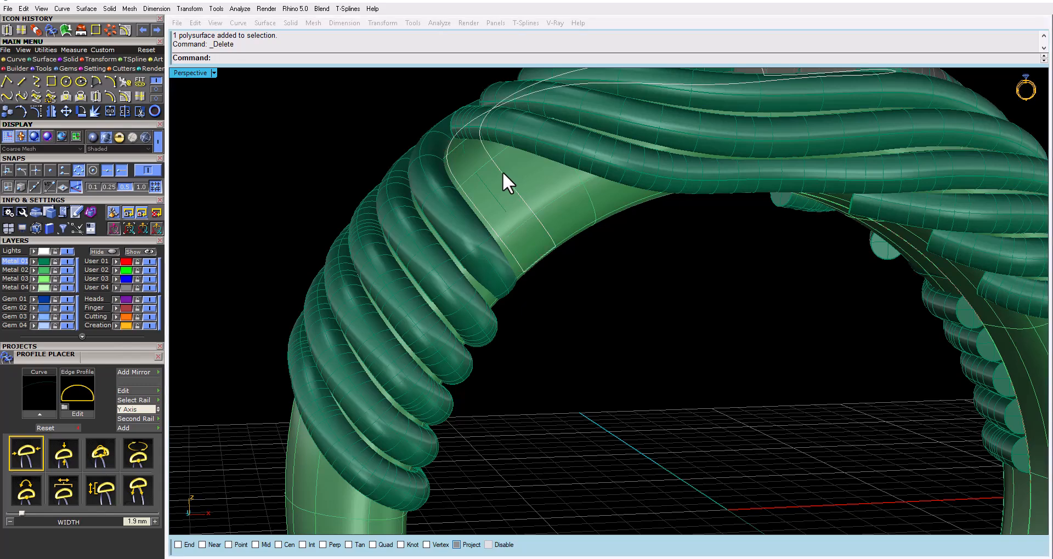
{"action": "left_click", "coordinate": [387, 239]}
{"action": "right_click_drag", "start_coordinate": [459, 225], "coordinate": [614, 314]}
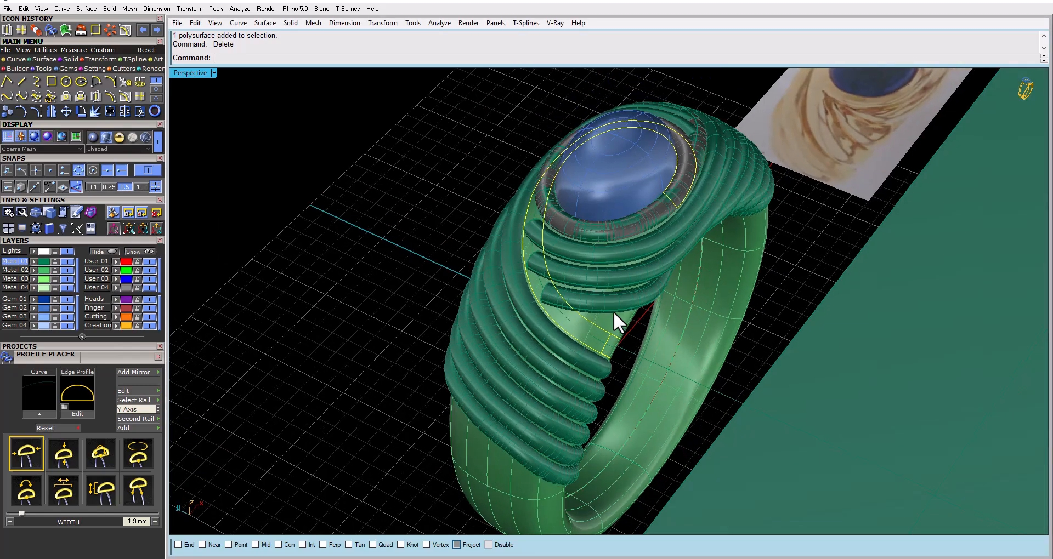
{"action": "left_click", "coordinate": [63, 109]}
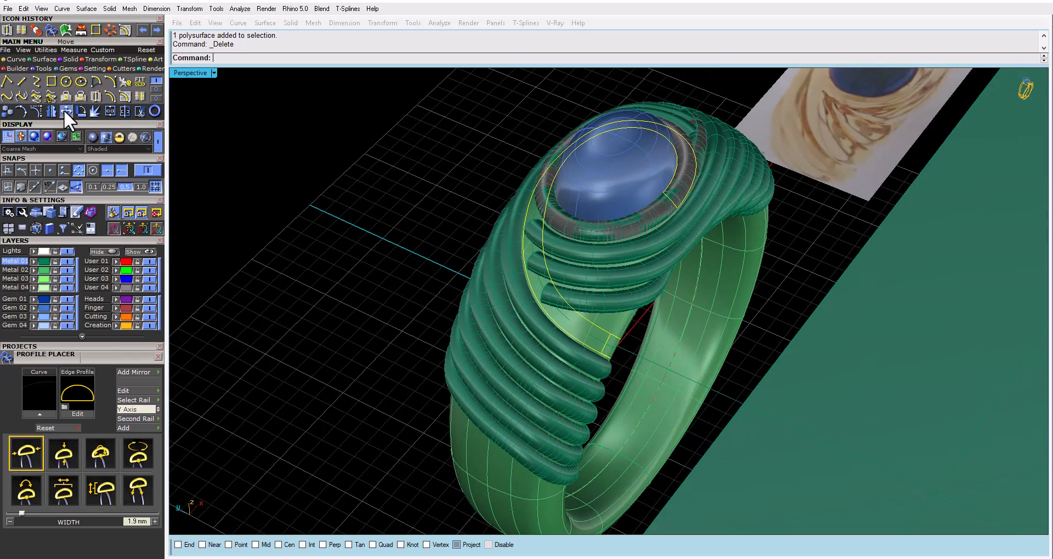
{"action": "right_click_drag", "start_coordinate": [528, 307], "coordinate": [538, 351]}
{"action": "left_click", "coordinate": [538, 350]}
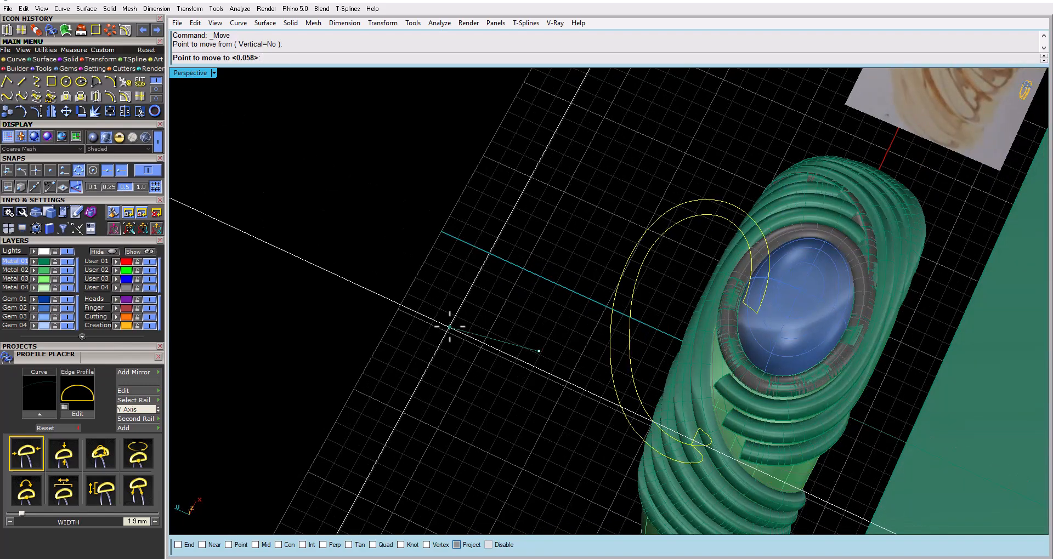
{"action": "type", "text": "20"}
{"action": "key", "text": "Return"}
{"action": "left_click", "coordinate": [447, 324]}
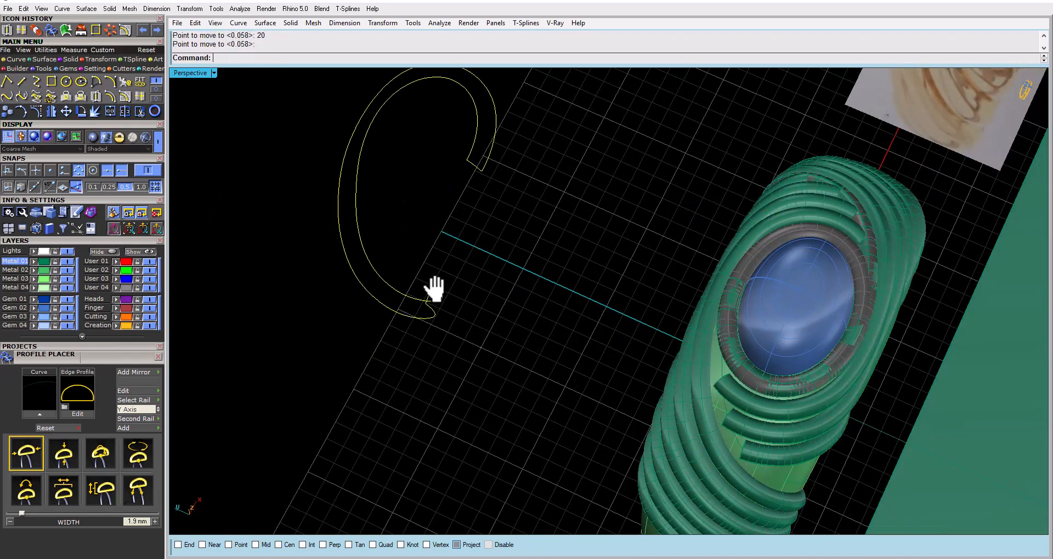
Explode the moved outline into separate segments and check the two short end segments by highlighting them
{"action": "right_click_drag", "start_coordinate": [433, 284], "coordinate": [463, 248]}
{"action": "left_click", "coordinate": [91, 109]}
{"action": "scroll", "coordinate": [484, 331], "scroll_direction": "up", "scroll_amount": 12}
{"action": "scroll", "coordinate": [515, 322], "scroll_direction": "up", "scroll_amount": 2}
{"action": "right_click_drag", "start_coordinate": [515, 321], "coordinate": [456, 363]}
{"action": "left_click", "coordinate": [490, 323]}
{"action": "scroll", "coordinate": [456, 363], "scroll_direction": "down", "scroll_amount": 5}
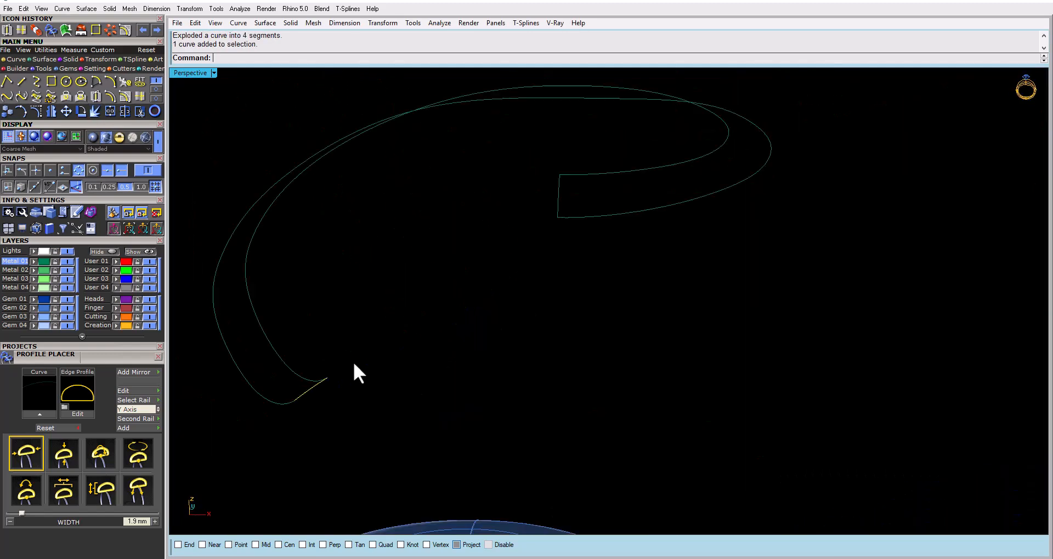
{"action": "left_click", "coordinate": [519, 233]}
{"action": "right_click_drag", "start_coordinate": [519, 232], "coordinate": [530, 312]}
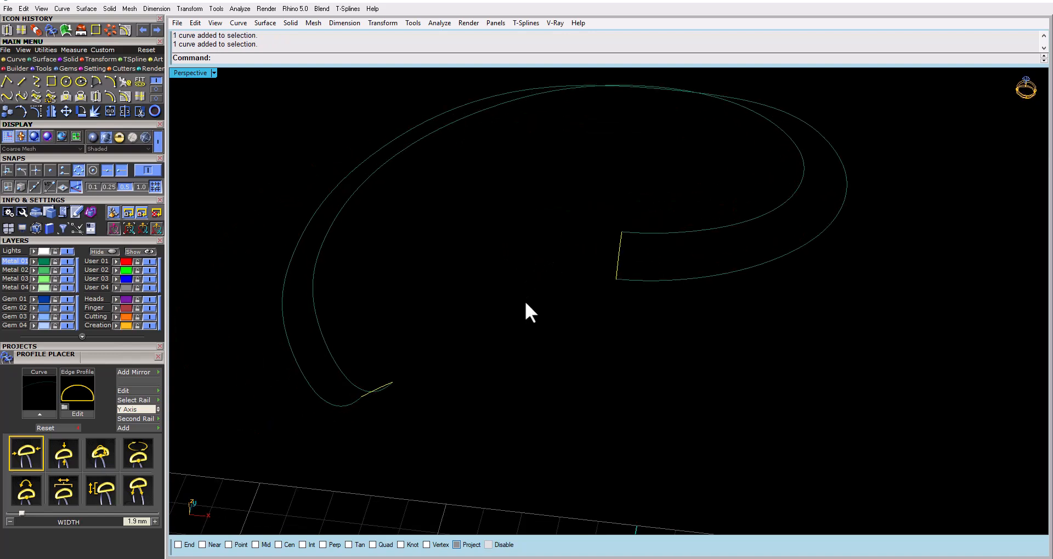
{"action": "left_click", "coordinate": [197, 148]}
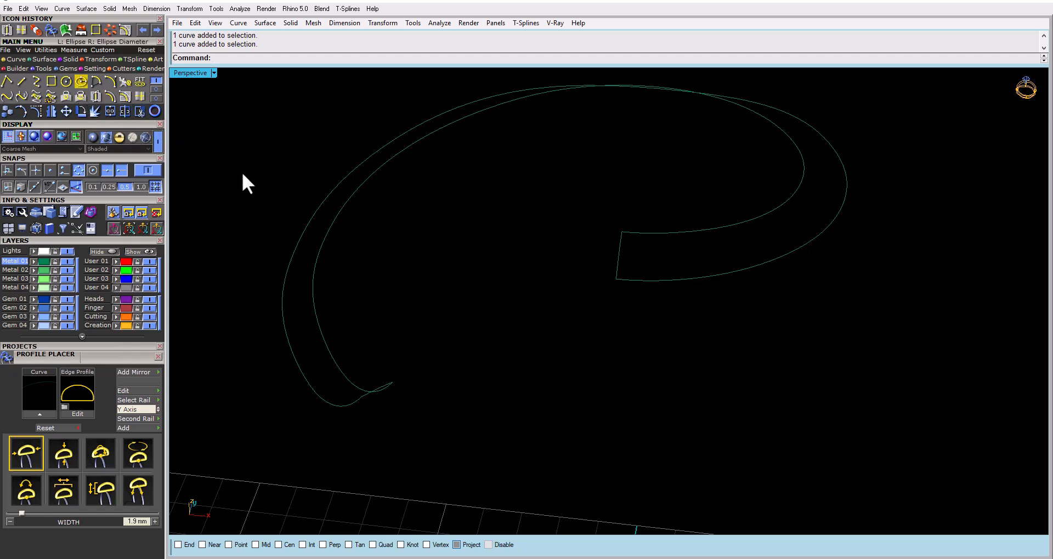
Rebuild the short segment at the outline's lower end with 8 points and degree 3
{"action": "right_click_drag", "start_coordinate": [308, 321], "coordinate": [400, 302]}
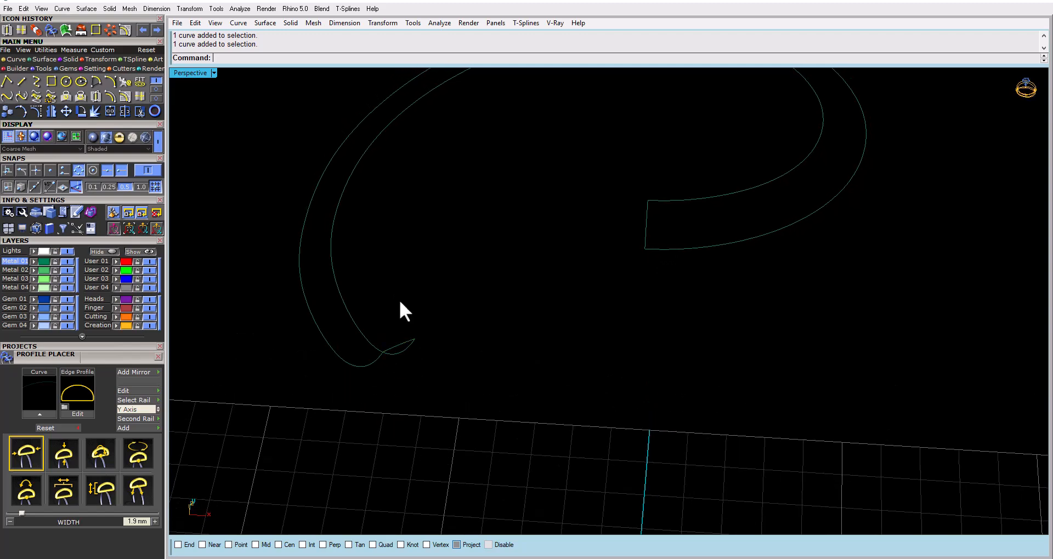
{"action": "scroll", "coordinate": [399, 344], "scroll_direction": "up", "scroll_amount": 4}
{"action": "left_click", "coordinate": [399, 344]}
{"action": "right_click_drag", "start_coordinate": [264, 267], "coordinate": [381, 328]}
{"action": "type", "text": "rebuild"}
{"action": "key", "text": "Return"}
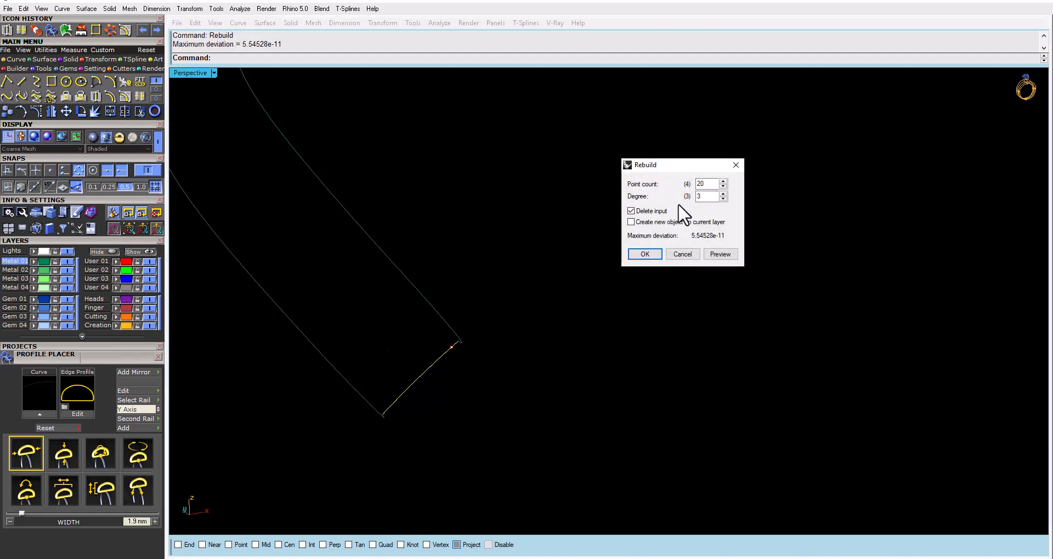
{"action": "left_click_drag", "start_coordinate": [711, 184], "coordinate": [643, 189]}
{"action": "type", "text": "8"}
{"action": "left_click", "coordinate": [720, 254]}
{"action": "left_click", "coordinate": [645, 254]}
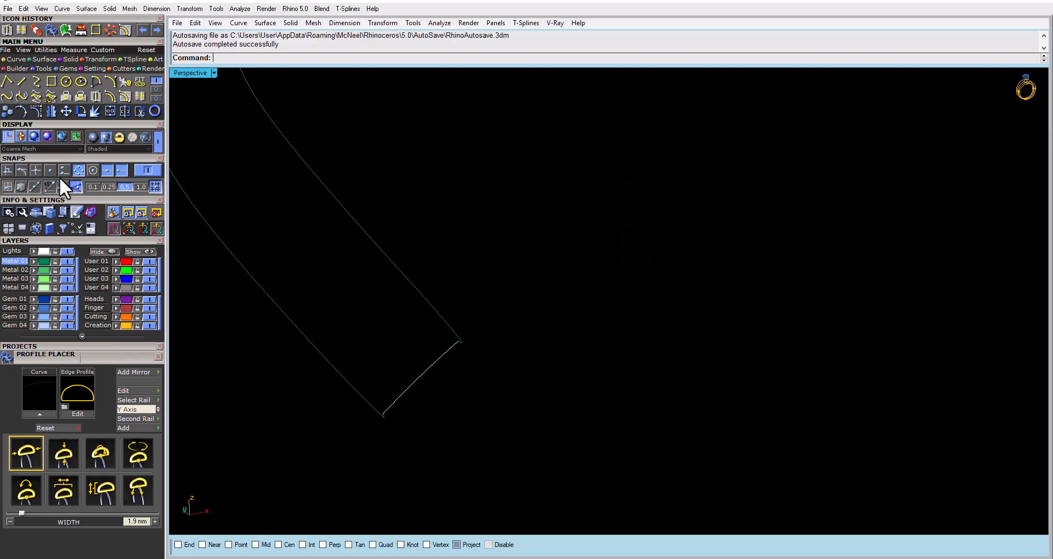
Show the rebuilt segment's control points and select the two middle points and the second point from each end
{"action": "left_click", "coordinate": [37, 112]}
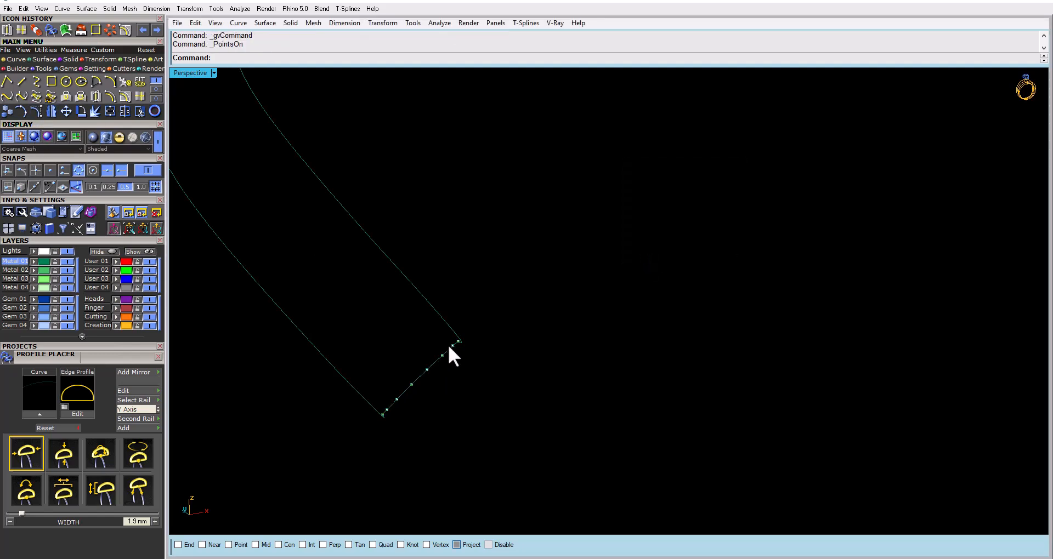
{"action": "left_click", "coordinate": [453, 346]}
{"action": "left_click", "coordinate": [426, 370], "text": "shift"}
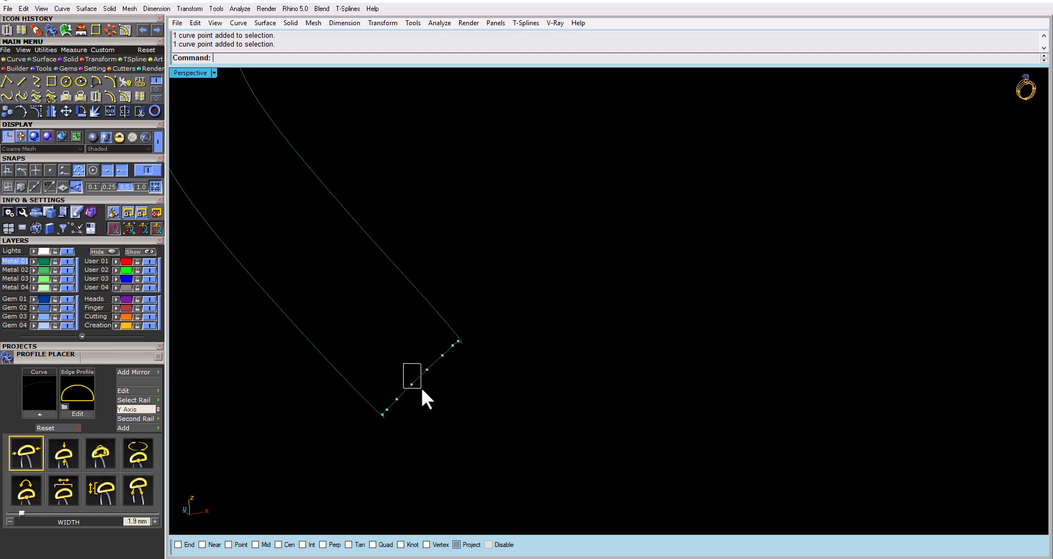
{"action": "left_click_drag", "start_coordinate": [421, 387], "coordinate": [422, 386]}
{"action": "left_click_drag", "start_coordinate": [455, 352], "coordinate": [456, 353]}
{"action": "left_click_drag", "start_coordinate": [384, 401], "coordinate": [390, 411]}
Try to align the construction plane to the view and move the four selected control points outward into a wavy end
{"action": "key", "text": "Home"}
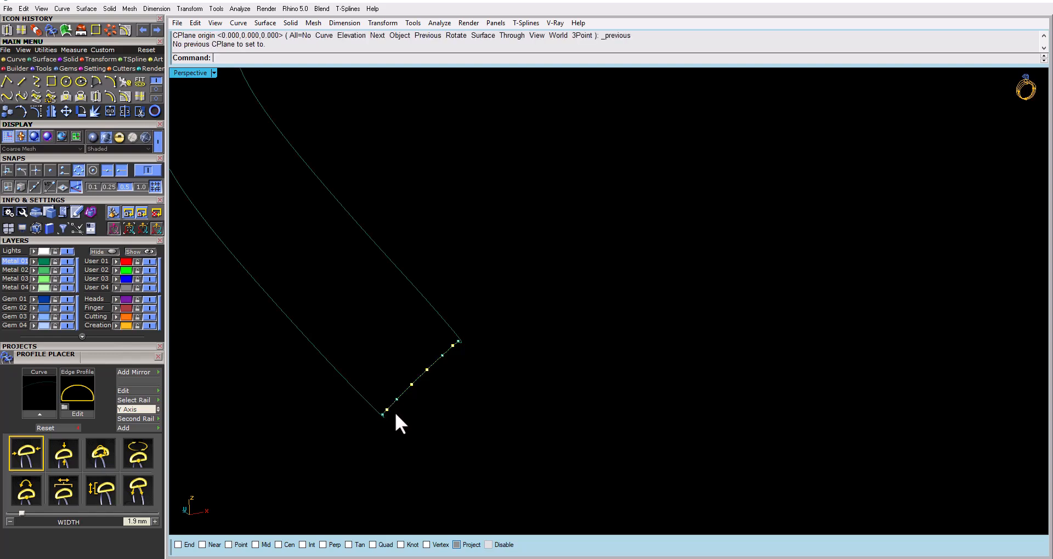
{"action": "type", "text": "C"}
{"action": "key", "text": "Return"}
{"action": "key", "text": "End"}
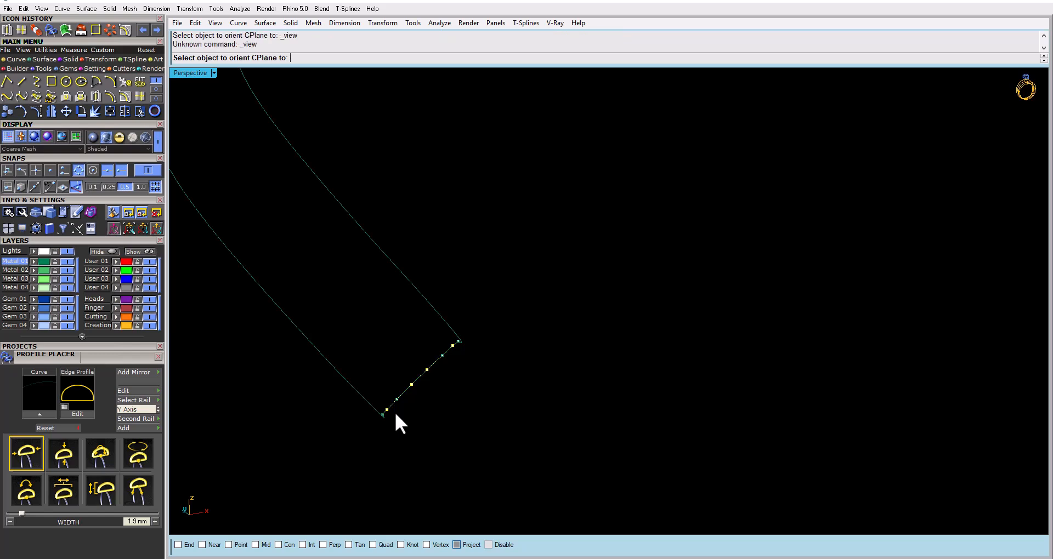
{"action": "left_click", "coordinate": [68, 111]}
{"action": "left_click", "coordinate": [458, 247]}
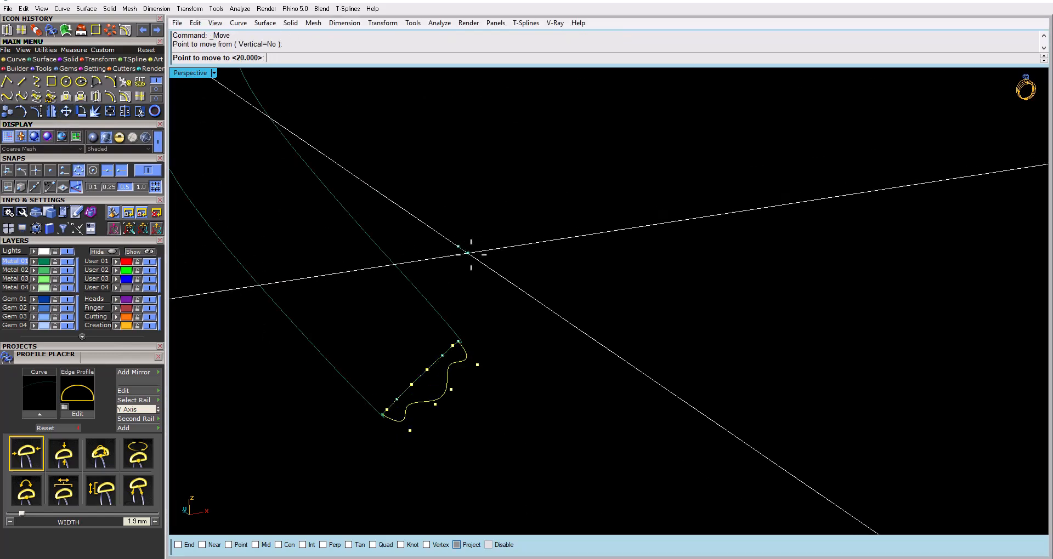
{"action": "left_click", "coordinate": [473, 258]}
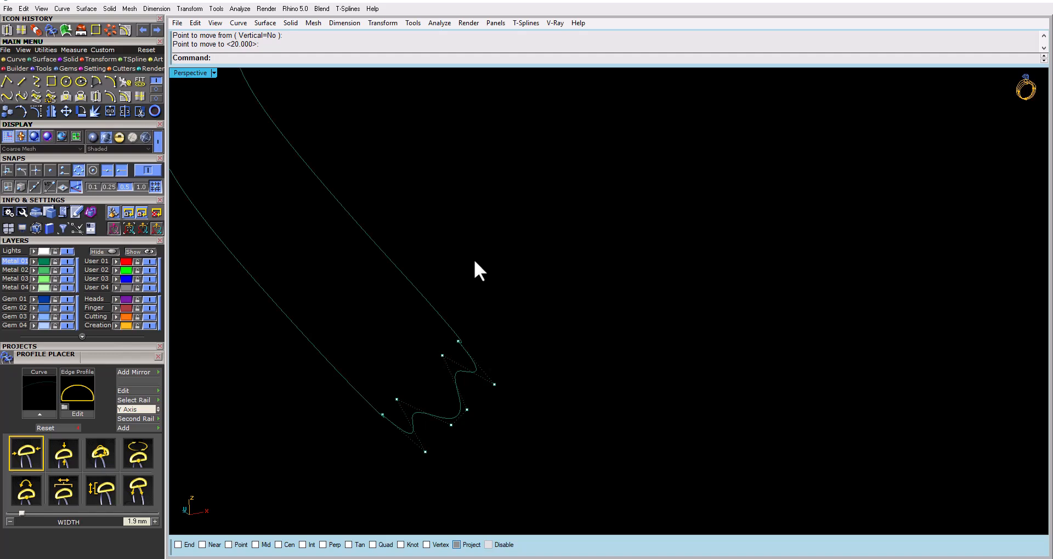
Inspect the wavy end segment with its control points hidden and undo the control-point move
{"action": "key", "text": "Home"}
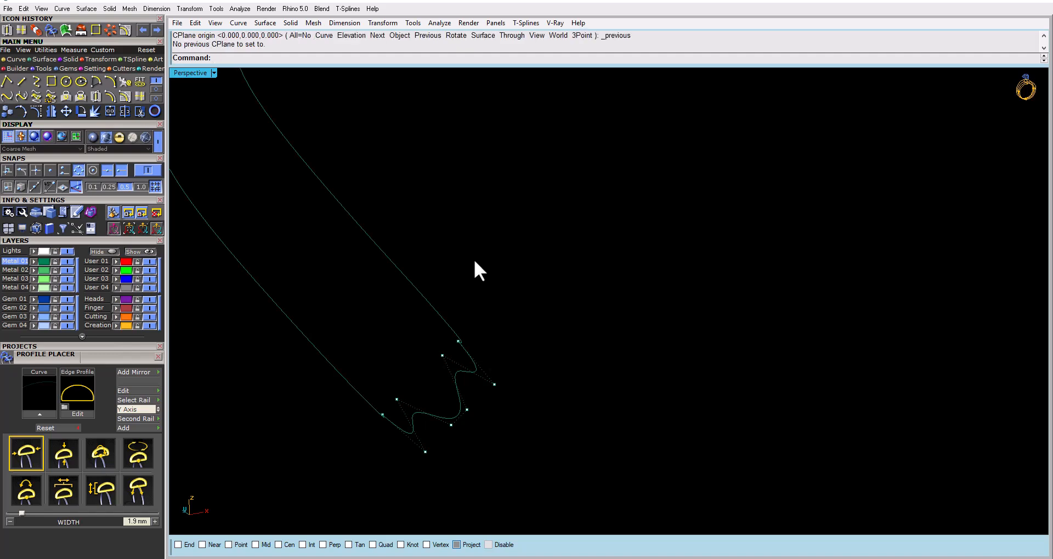
{"action": "key", "text": "Escape"}
{"action": "left_click", "coordinate": [466, 351]}
{"action": "right_click_drag", "start_coordinate": [468, 350], "coordinate": [348, 383]}
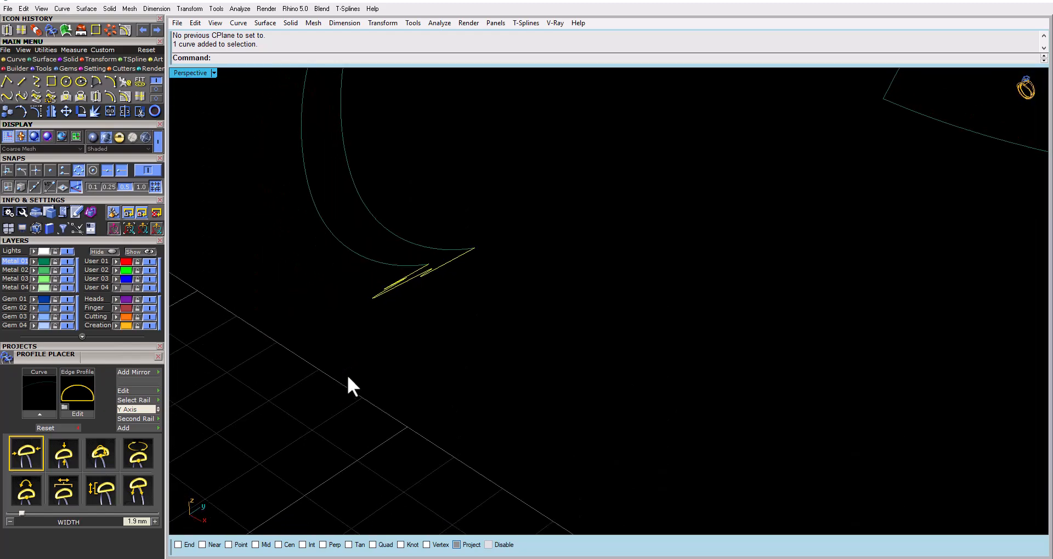
{"action": "key", "text": "ctrl+z"}
{"action": "right_click_drag", "start_coordinate": [454, 290], "coordinate": [475, 247]}
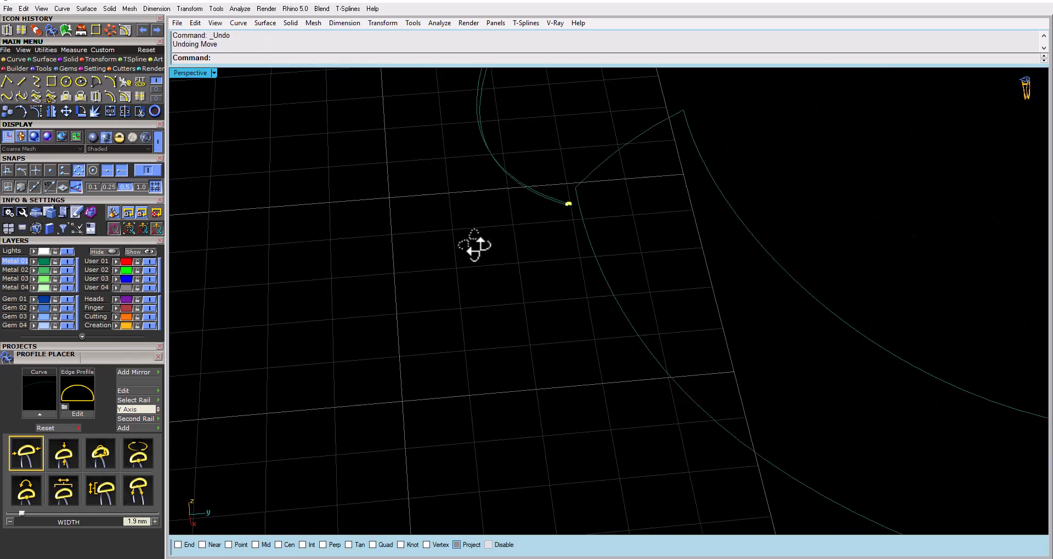
Align the construction plane to the view and move the lower end segment's four selected control points outward into a wavy profile
{"action": "scroll", "coordinate": [569, 209], "scroll_direction": "up", "scroll_amount": 3}
{"action": "right_click_drag", "start_coordinate": [569, 209], "coordinate": [503, 252], "text": "shift"}
{"action": "type", "text": "c"}
{"action": "key", "text": "Return"}
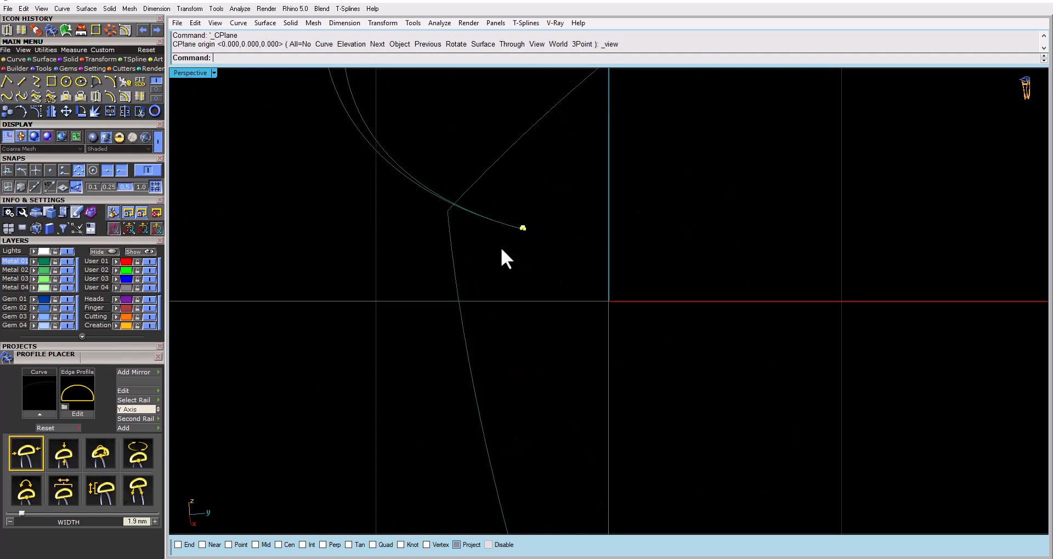
{"action": "left_click", "coordinate": [66, 111]}
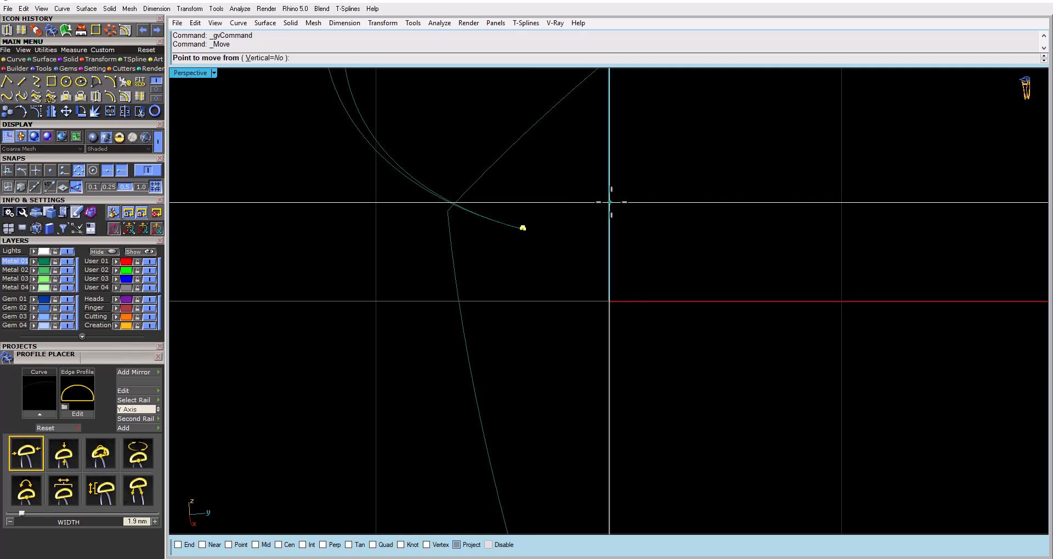
{"action": "left_click", "coordinate": [611, 211]}
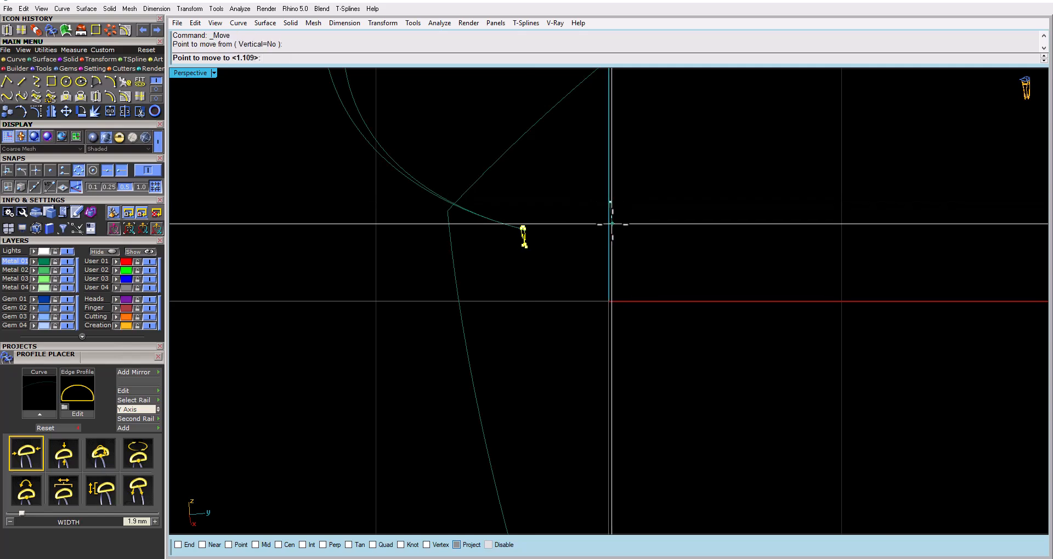
{"action": "left_click", "coordinate": [610, 263]}
{"action": "left_click", "coordinate": [574, 265]}
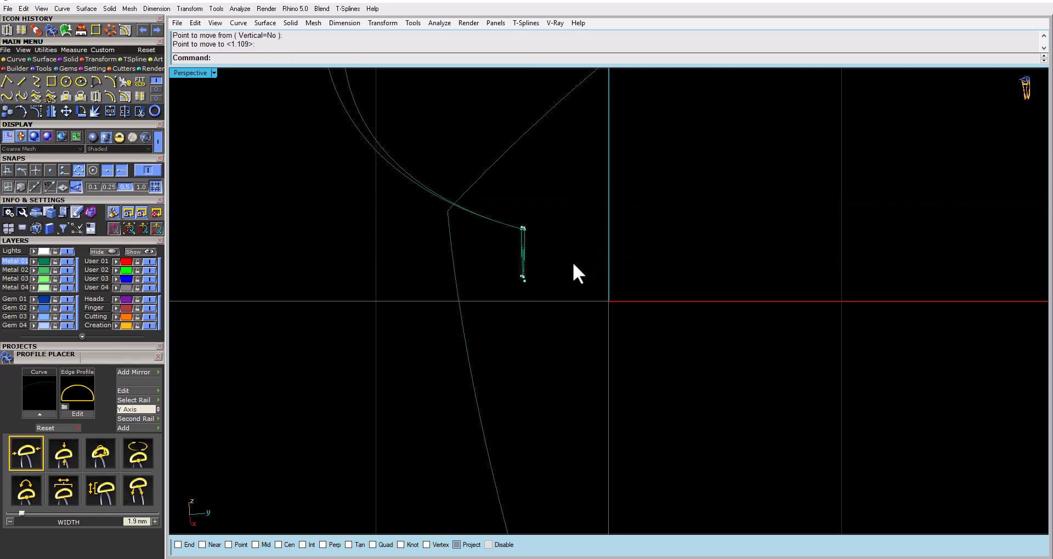
{"action": "key", "text": "shift+Home"}
Rebuild the short segment at the outline's upper end with 8 points and degree 3
{"action": "right_click_drag", "start_coordinate": [354, 199], "coordinate": [585, 165]}
{"action": "scroll", "coordinate": [531, 219], "scroll_direction": "down", "scroll_amount": 5}
{"action": "left_click", "coordinate": [584, 166]}
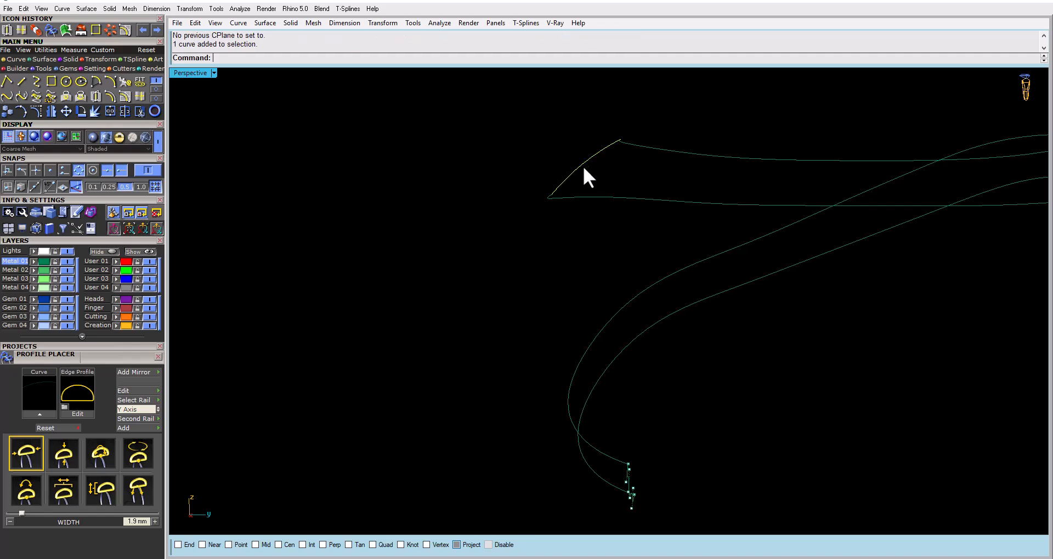
{"action": "type", "text": "rebuild"}
{"action": "key", "text": "Return"}
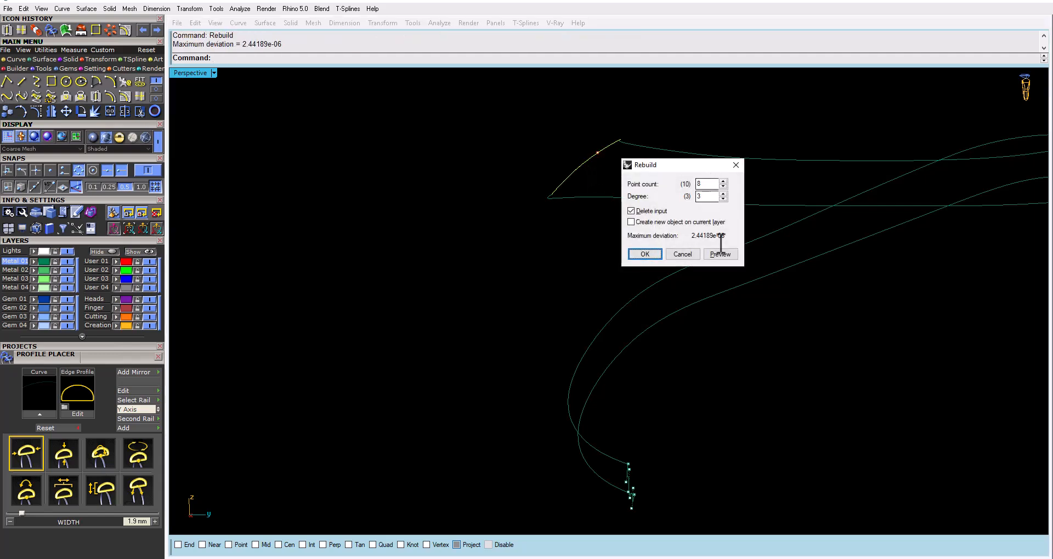
{"action": "left_click", "coordinate": [720, 254]}
{"action": "left_click", "coordinate": [667, 253]}
With the construction plane aligned to the view, move the upper segment's two middle and second-from-end control points outward into a wavy profile
{"action": "type", "text": "cv"}
{"action": "key", "text": "Return"}
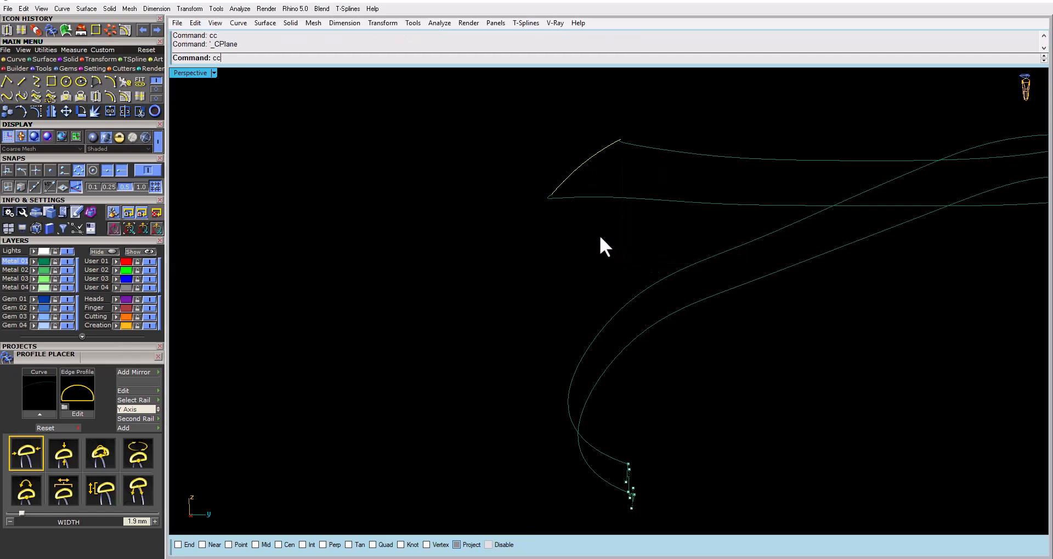
{"action": "left_click", "coordinate": [35, 110]}
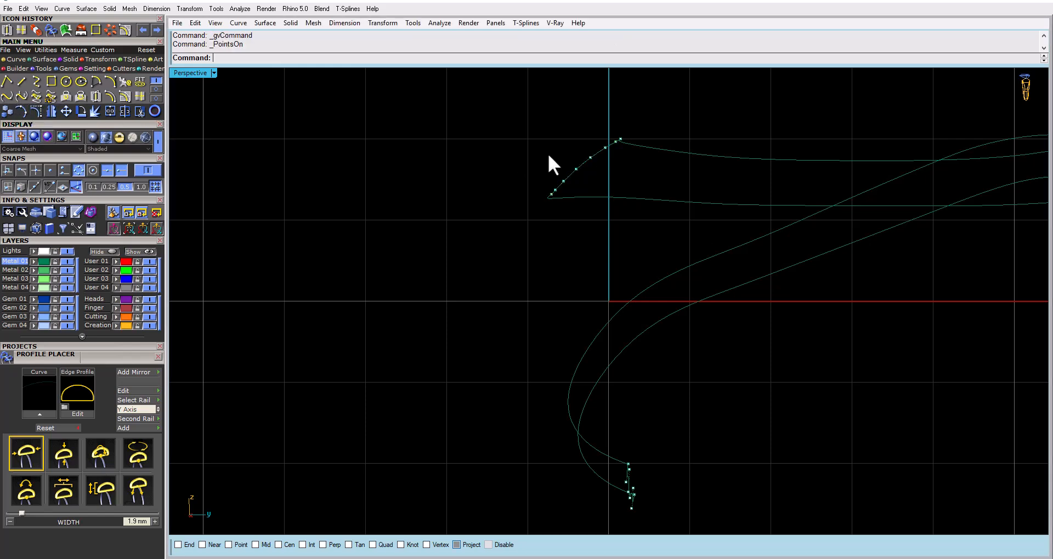
{"action": "scroll", "coordinate": [605, 141], "scroll_direction": "up", "scroll_amount": 2}
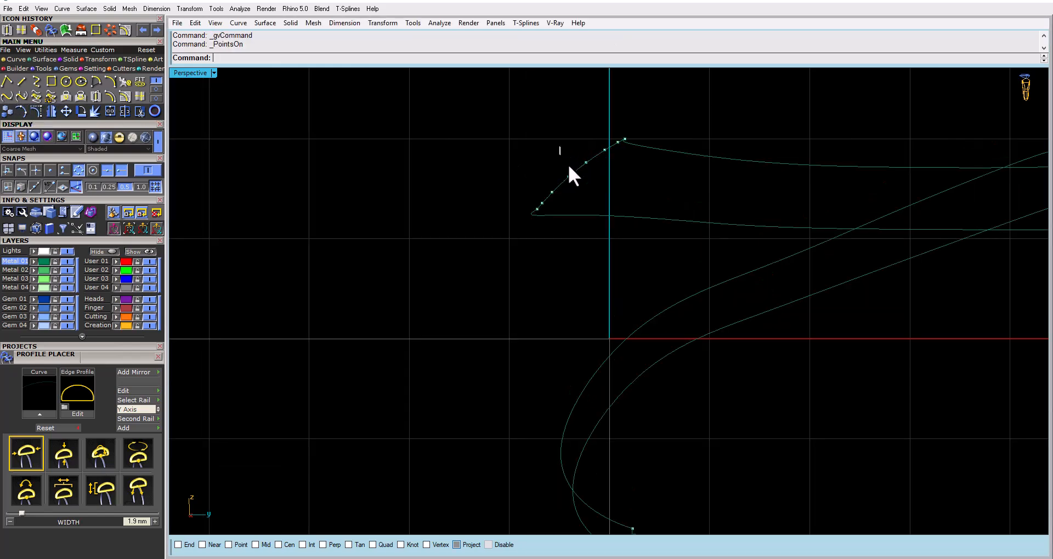
{"action": "left_click_drag", "start_coordinate": [591, 184], "coordinate": [591, 184]}
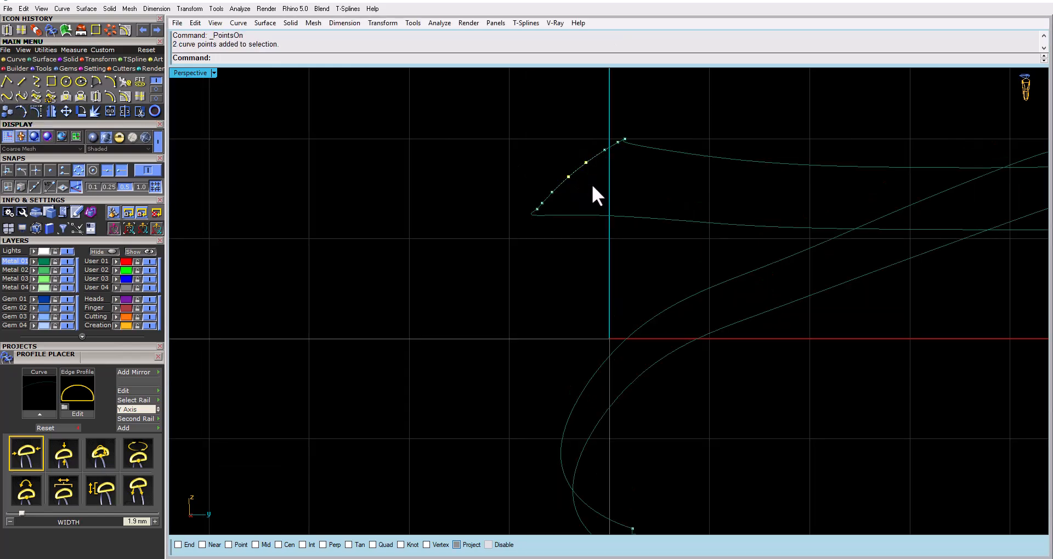
{"action": "left_click", "coordinate": [618, 143], "text": "shift"}
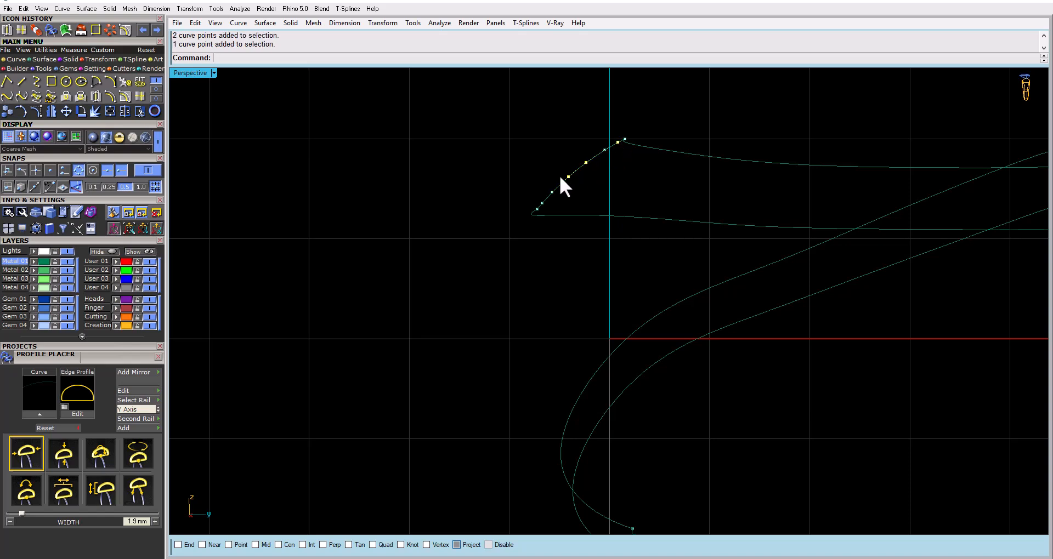
{"action": "left_click", "coordinate": [542, 203], "text": "shift"}
{"action": "left_click", "coordinate": [66, 111]}
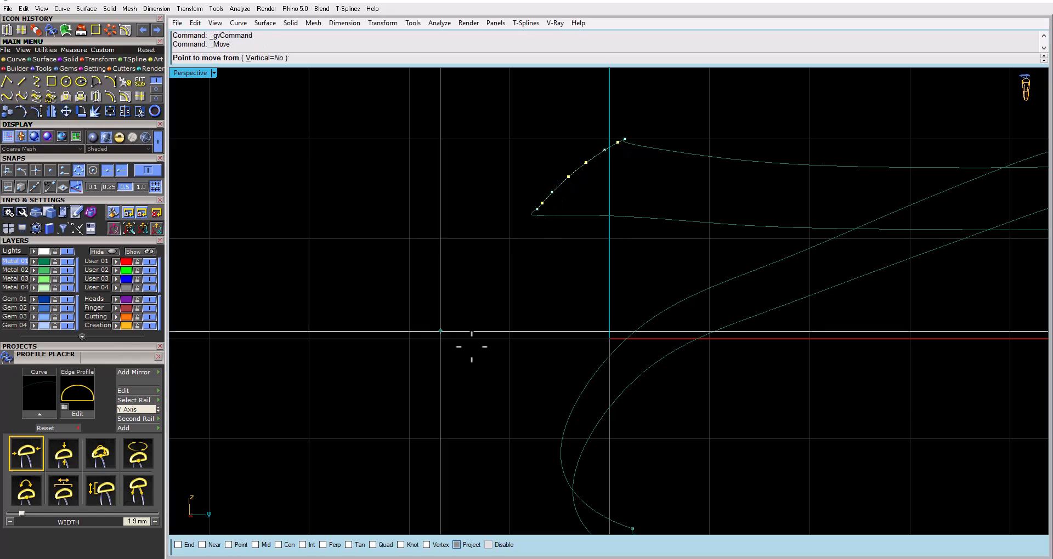
{"action": "left_click", "coordinate": [472, 347]}
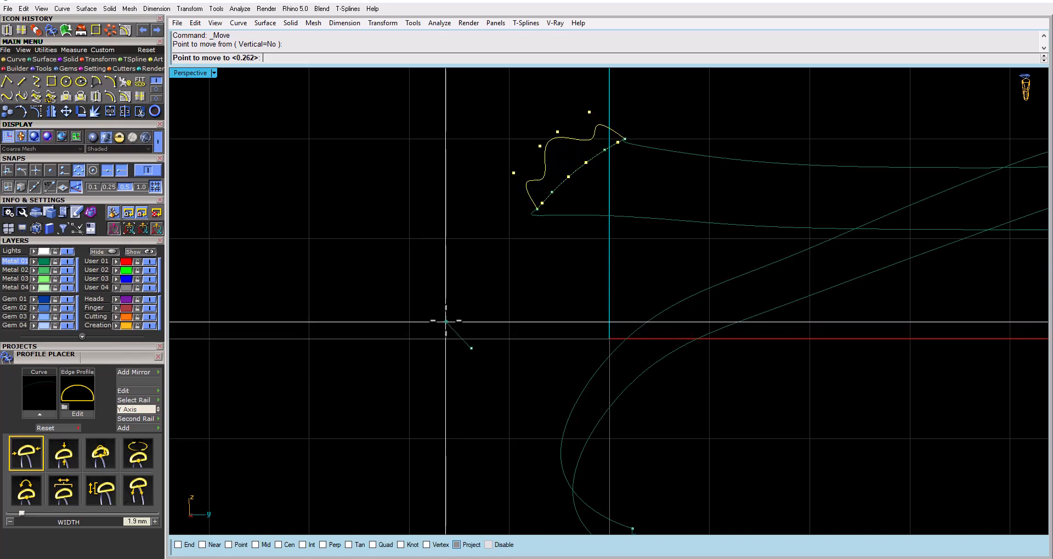
{"action": "left_click", "coordinate": [445, 322]}
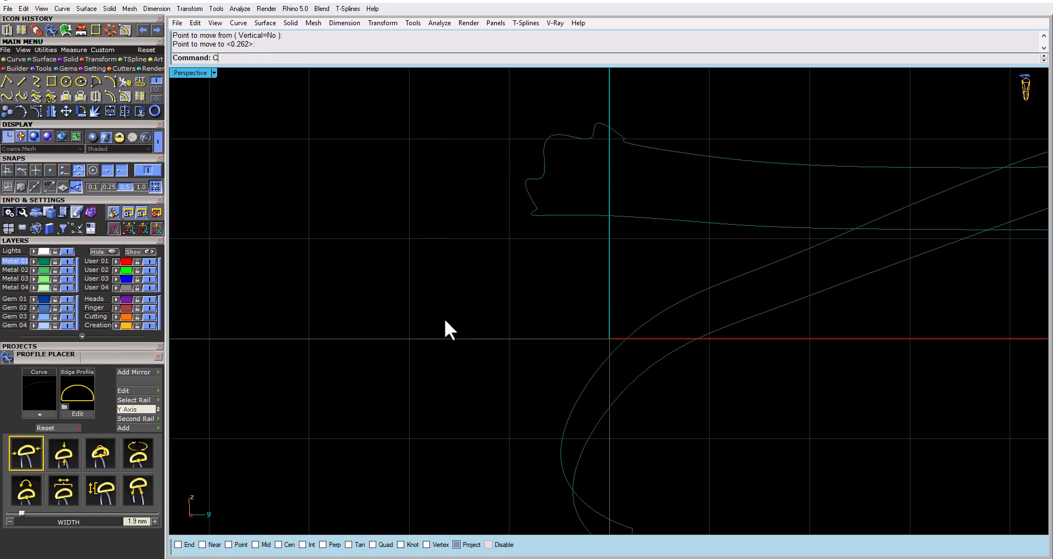
{"action": "key", "text": "F4"}
Rebuild the two long outline curves with 30 points and degree 3, deleting the input curves
{"action": "right_click_drag", "start_coordinate": [548, 315], "coordinate": [727, 304]}
{"action": "left_click_drag", "start_coordinate": [715, 225], "coordinate": [710, 318]}
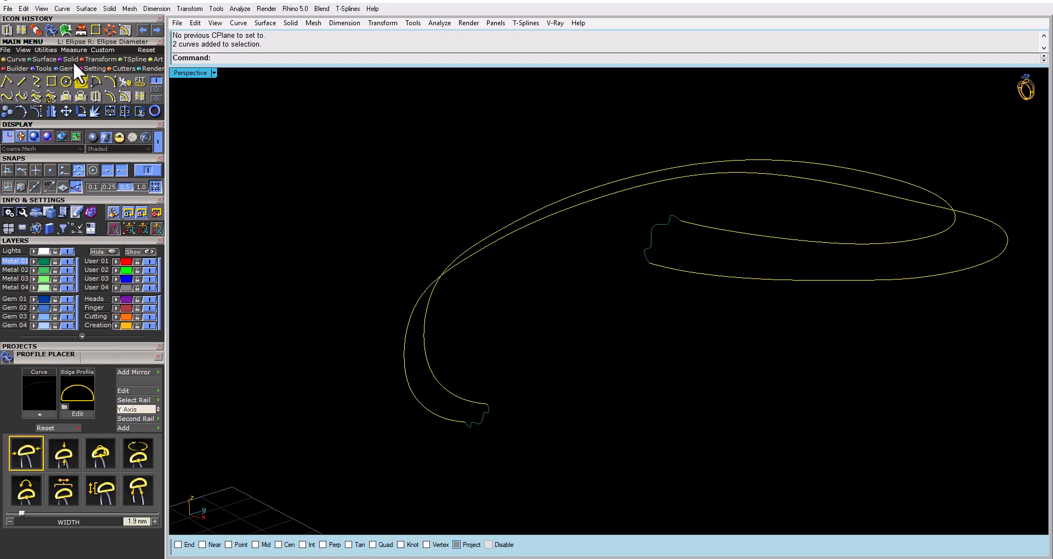
{"action": "type", "text": "Rebuild"}
{"action": "key", "text": "Return"}
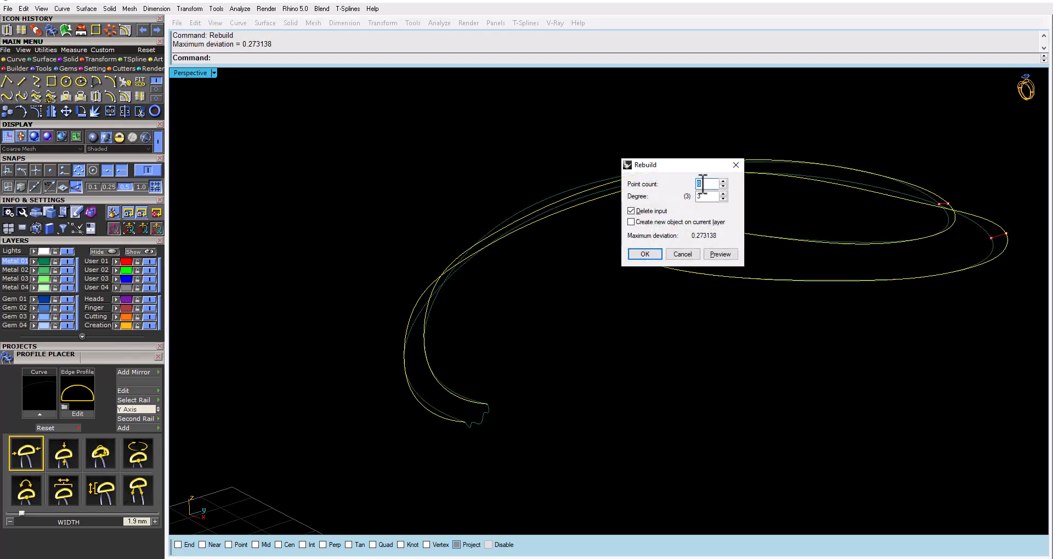
{"action": "type", "text": "30"}
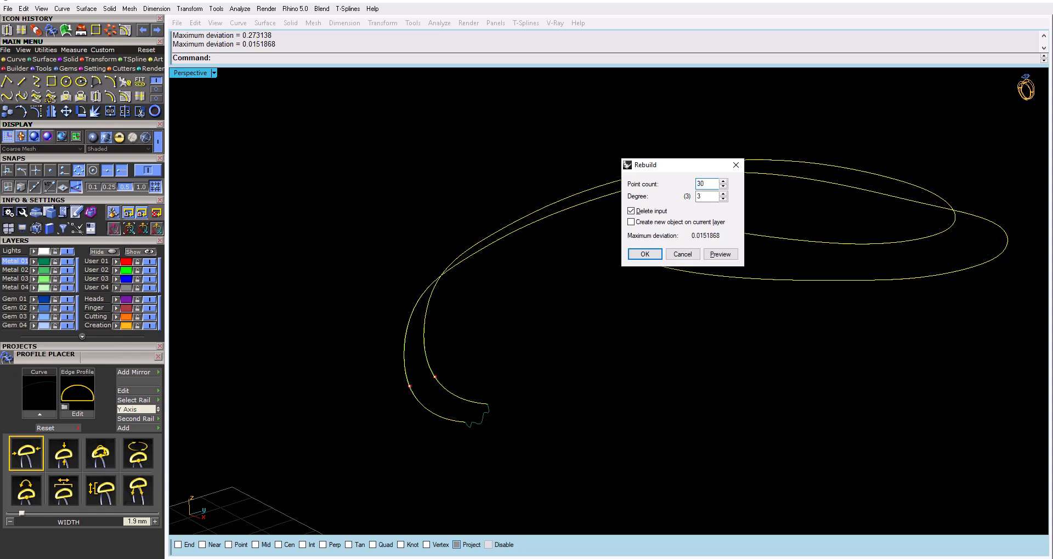
{"action": "left_click_drag", "start_coordinate": [670, 164], "coordinate": [867, 198]}
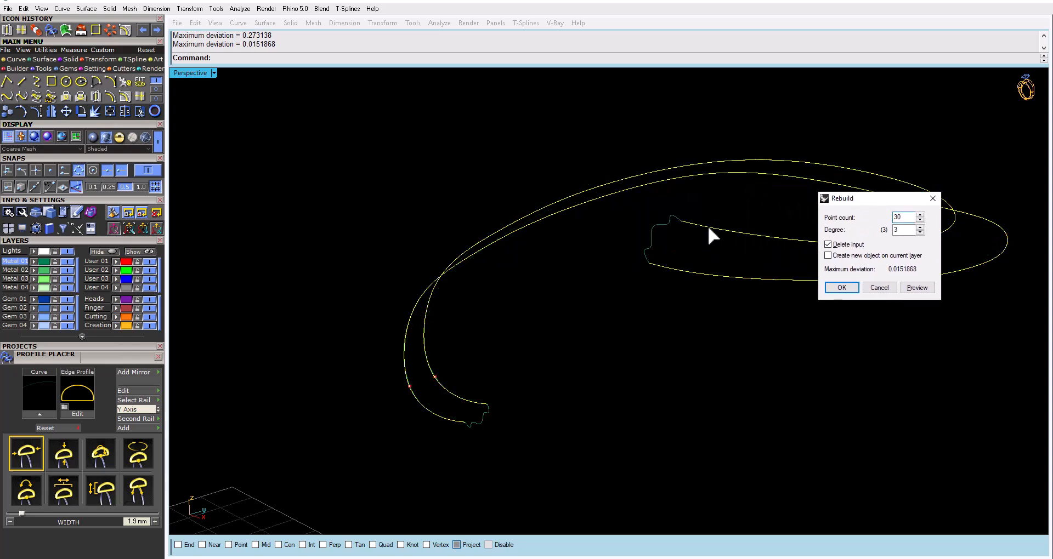
{"action": "left_click", "coordinate": [913, 289]}
{"action": "left_click", "coordinate": [842, 288]}
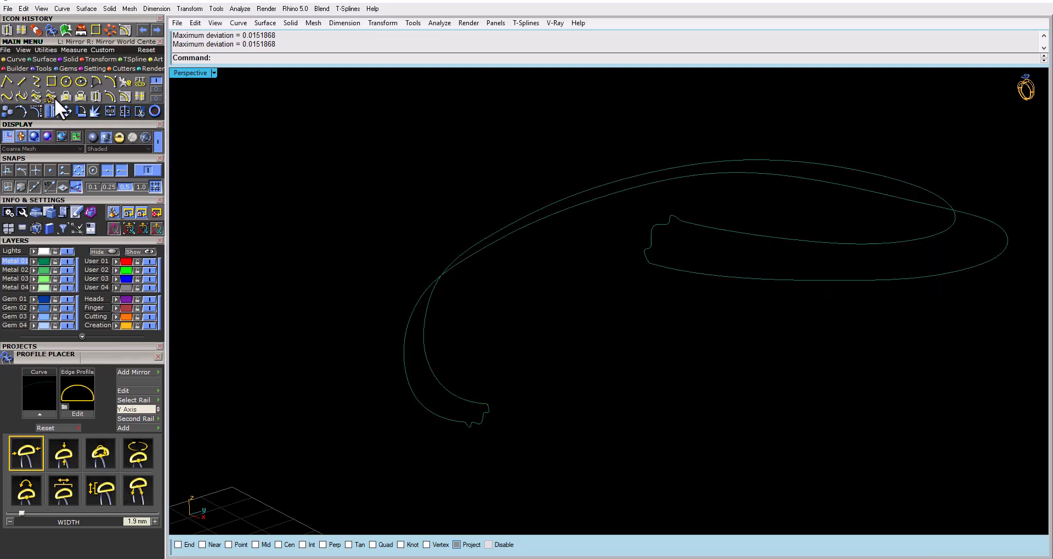
Set up a two-rail sweep with the long outline curves as rails and the two wavy end segments as cross sections
{"action": "left_click", "coordinate": [47, 59]}
{"action": "left_click", "coordinate": [33, 84]}
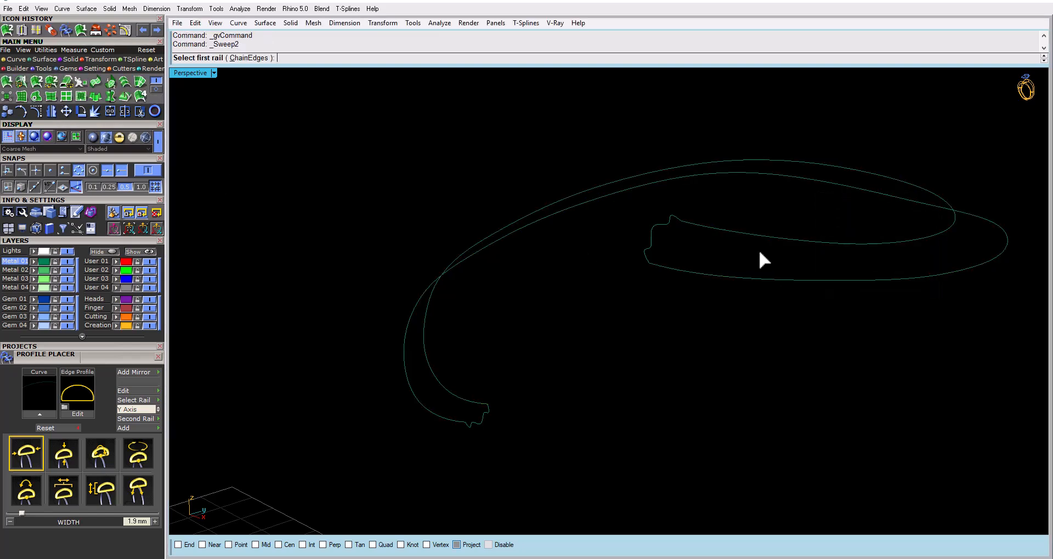
{"action": "left_click", "coordinate": [698, 229]}
{"action": "left_click", "coordinate": [657, 265]}
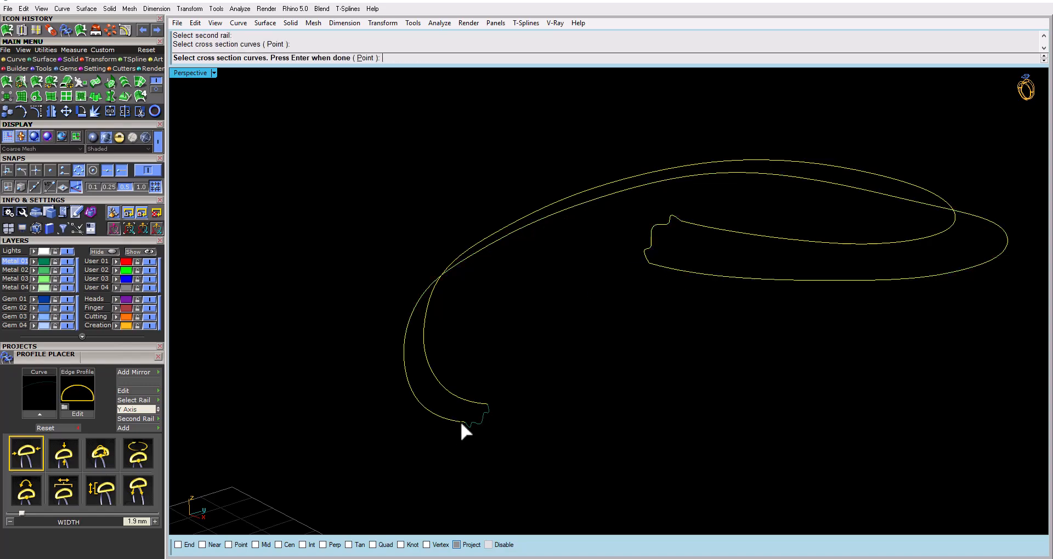
{"action": "left_click", "coordinate": [485, 412]}
{"action": "right_click_drag", "start_coordinate": [485, 412], "coordinate": [821, 486]}
{"action": "key", "text": "Return"}
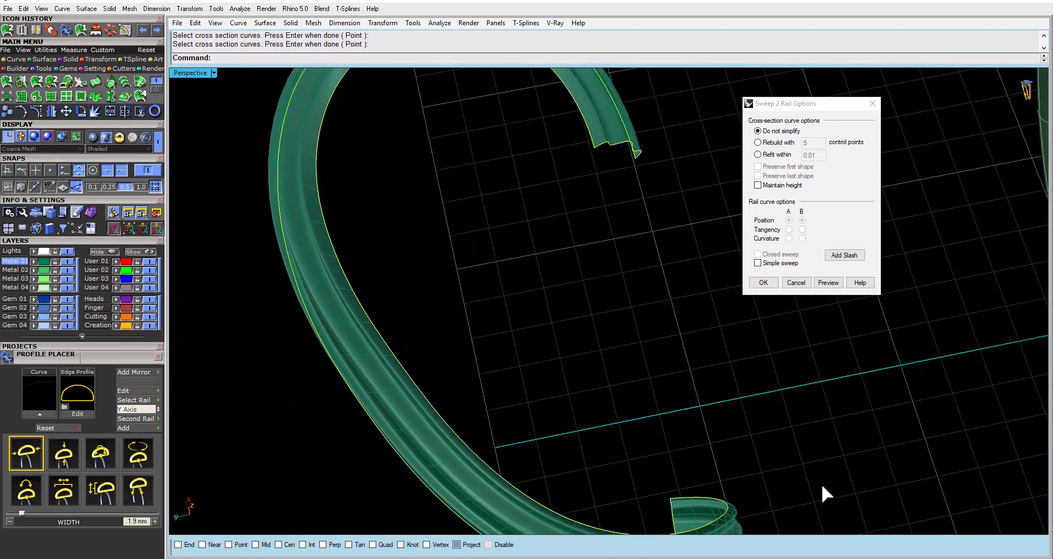
Add two slashes across the rails, using perpendicular snapping on the second rail, and create the unsimplified sweep
{"action": "left_click", "coordinate": [844, 255]}
{"action": "left_click", "coordinate": [343, 379]}
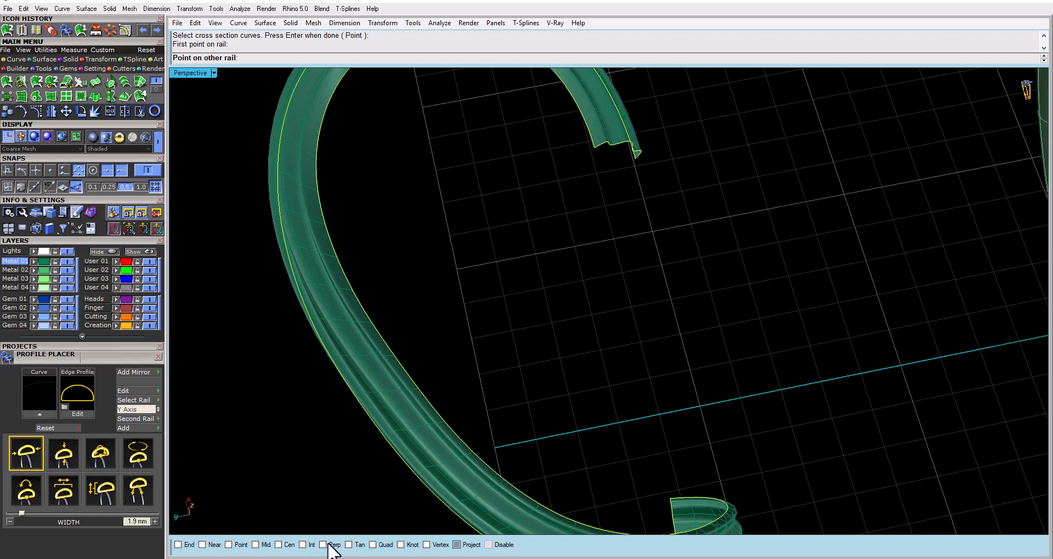
{"action": "left_click", "coordinate": [328, 544]}
{"action": "right_click_drag", "start_coordinate": [380, 371], "coordinate": [436, 365]}
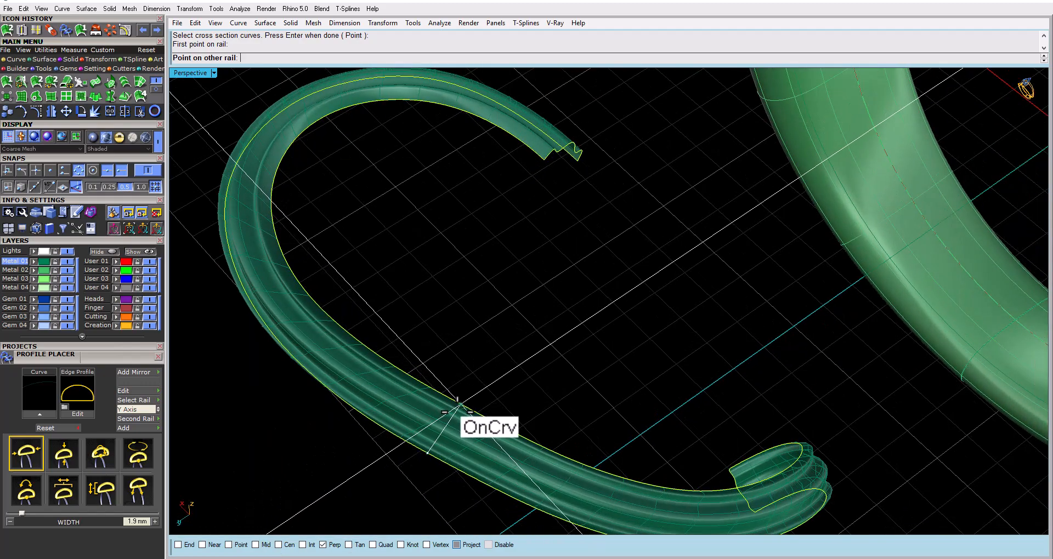
{"action": "left_click", "coordinate": [458, 404]}
{"action": "right_click_drag", "start_coordinate": [458, 405], "coordinate": [513, 442]}
{"action": "left_click", "coordinate": [508, 477]}
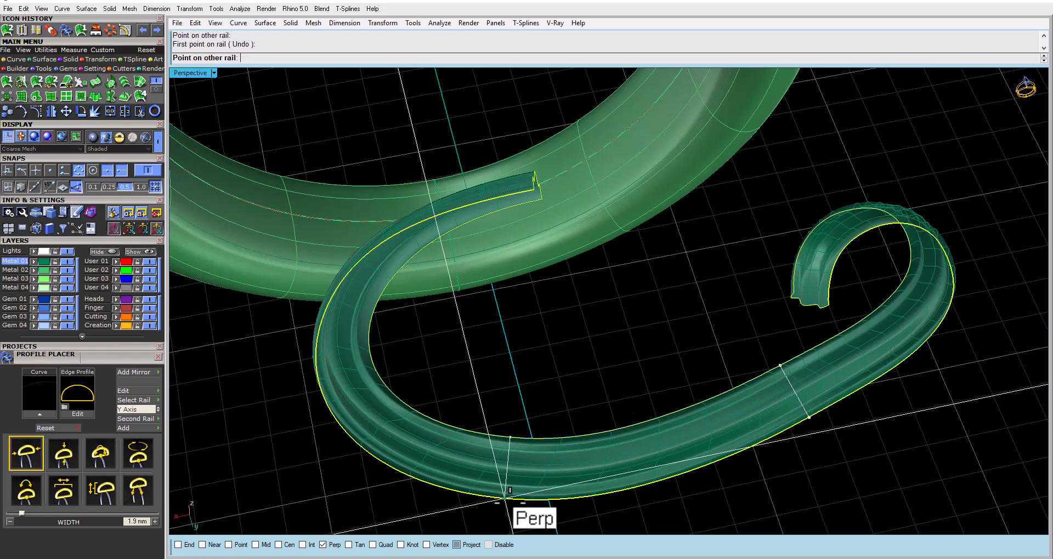
{"action": "left_click", "coordinate": [510, 500]}
{"action": "right_click_drag", "start_coordinate": [534, 477], "coordinate": [301, 357]}
{"action": "key", "text": "Return"}
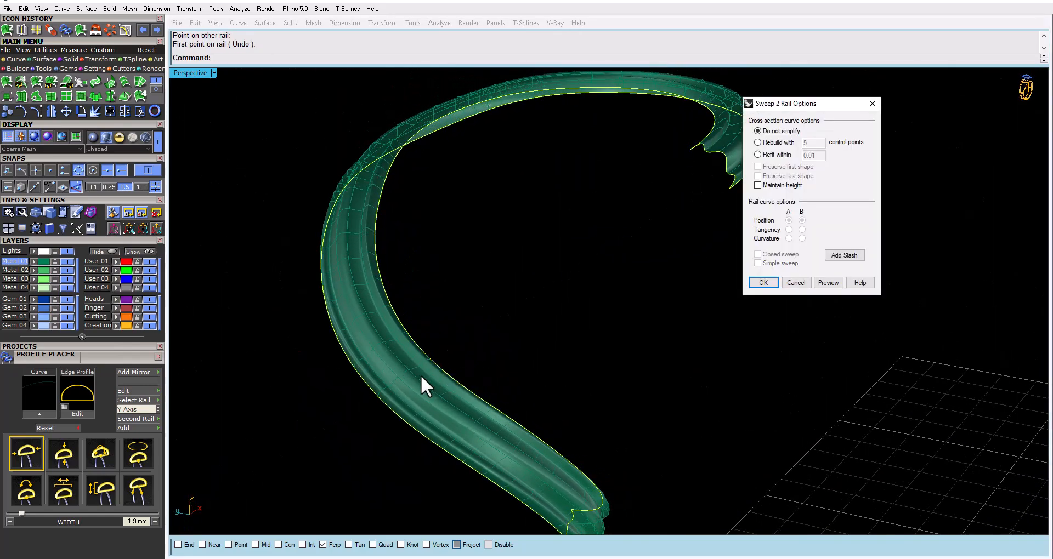
{"action": "left_click", "coordinate": [763, 282]}
Inspect the swept surface's wavy end profile and its flow along the rails
{"action": "mouse_move", "coordinate": [675, 271]}
{"action": "right_mouse_down"}
{"action": "mouse_move", "coordinate": [596, 329]}
{"action": "mouse_move", "coordinate": [648, 327]}
{"action": "mouse_move", "coordinate": [666, 263]}
{"action": "right_mouse_up"}
{"action": "scroll", "coordinate": [683, 150], "scroll_direction": "up", "scroll_amount": 10}
{"action": "right_click_drag", "start_coordinate": [682, 149], "coordinate": [662, 173]}
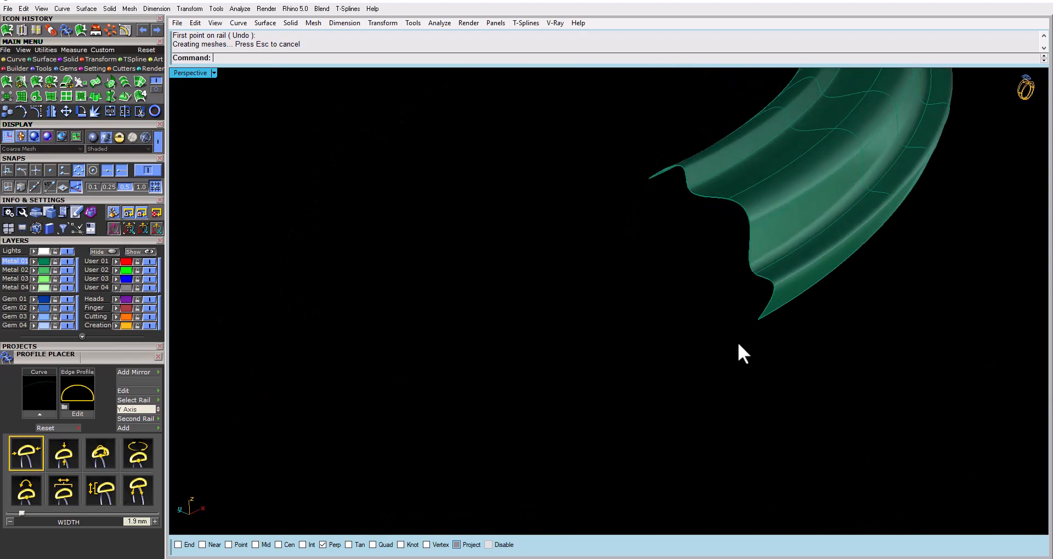
{"action": "scroll", "coordinate": [743, 237], "scroll_direction": "down", "scroll_amount": 3}
{"action": "right_click_drag", "start_coordinate": [743, 238], "coordinate": [642, 295]}
{"action": "scroll", "coordinate": [608, 237], "scroll_direction": "down", "scroll_amount": 5}
{"action": "right_click_drag", "start_coordinate": [608, 237], "coordinate": [686, 241]}
Move the swept surface 20 mm in the negative Y direction, back onto the ring
{"action": "left_click", "coordinate": [686, 270]}
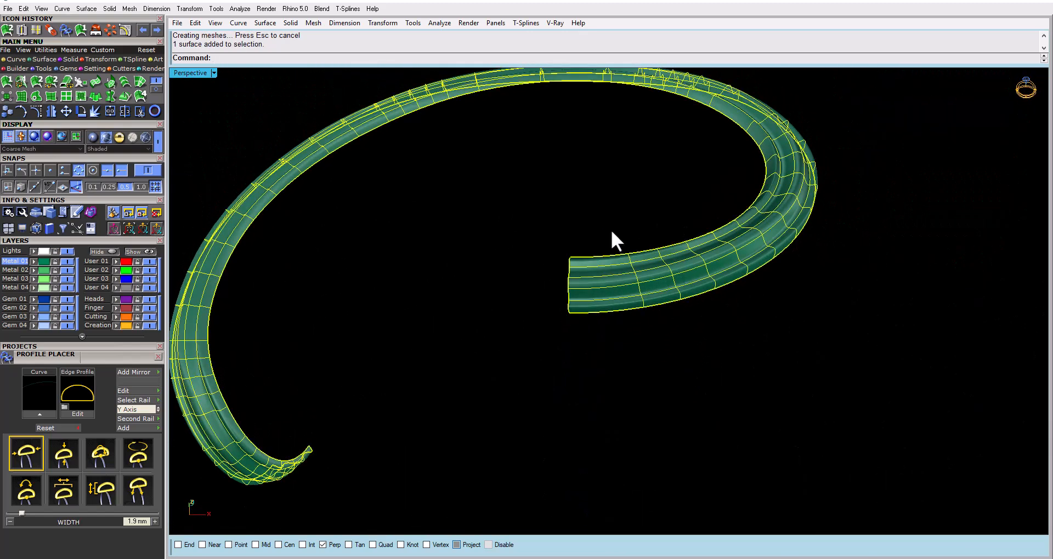
{"action": "left_click", "coordinate": [64, 112]}
{"action": "right_click_drag", "start_coordinate": [491, 254], "coordinate": [494, 285]}
{"action": "left_click", "coordinate": [494, 285]}
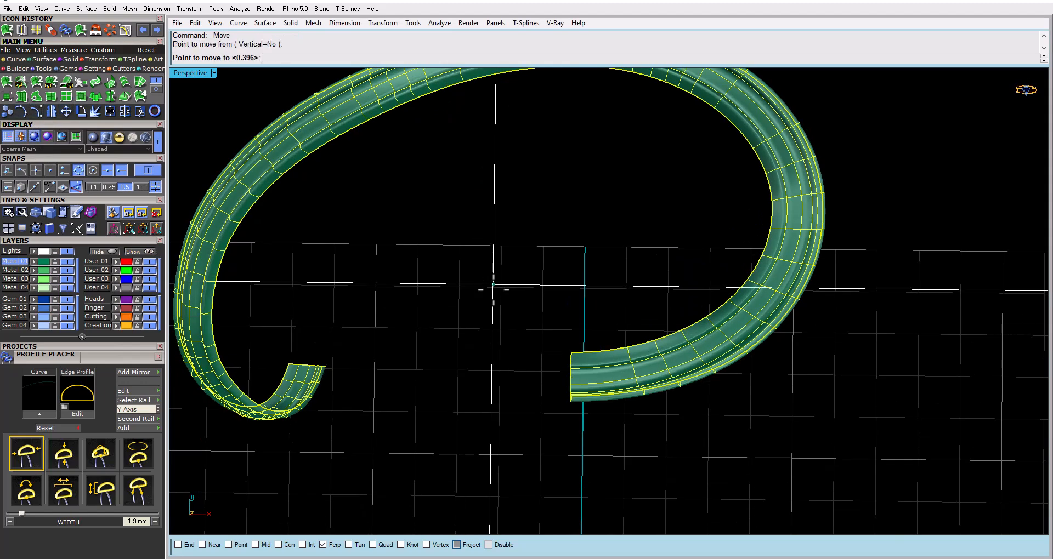
{"action": "type", "text": "20"}
{"action": "key", "text": "Return"}
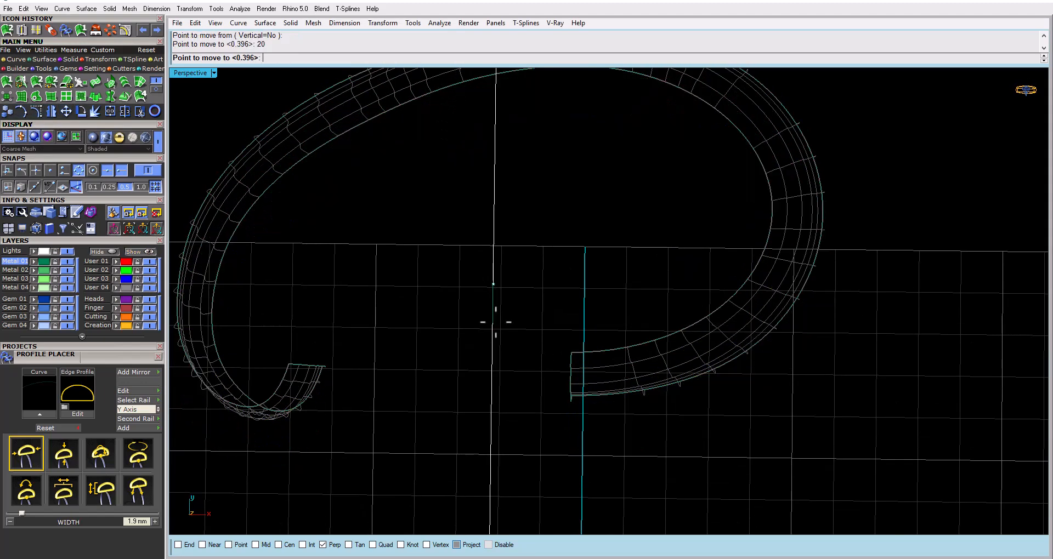
{"action": "left_click", "coordinate": [496, 322]}
Examine how the new ribbed band sits among the neighbouring bands and around the cabochon, compared with the reference image
{"action": "scroll", "coordinate": [581, 263], "scroll_direction": "down", "scroll_amount": 8}
{"action": "right_click_drag", "start_coordinate": [538, 493], "coordinate": [608, 284], "text": "shift"}
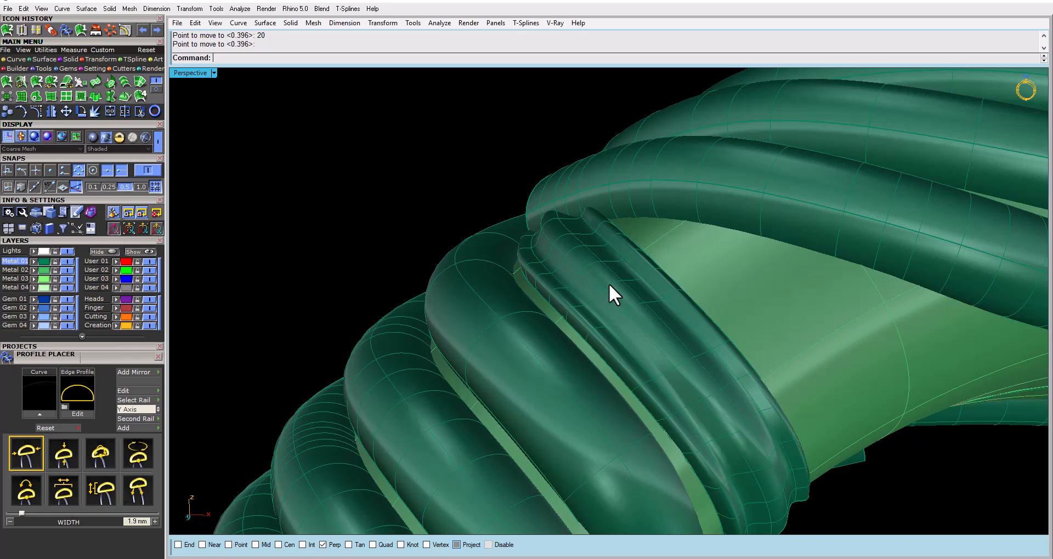
{"action": "right_click_drag", "start_coordinate": [608, 284], "coordinate": [794, 355]}
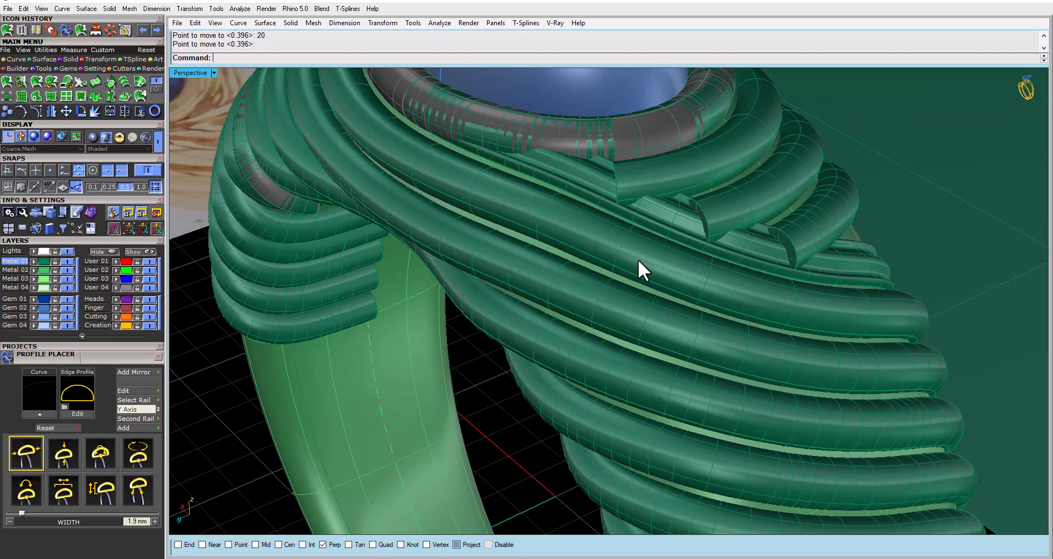
{"action": "scroll", "coordinate": [645, 292], "scroll_direction": "down", "scroll_amount": 5}
{"action": "right_click_drag", "start_coordinate": [542, 165], "coordinate": [673, 176]}
{"action": "right_click_drag", "start_coordinate": [666, 419], "coordinate": [588, 291]}
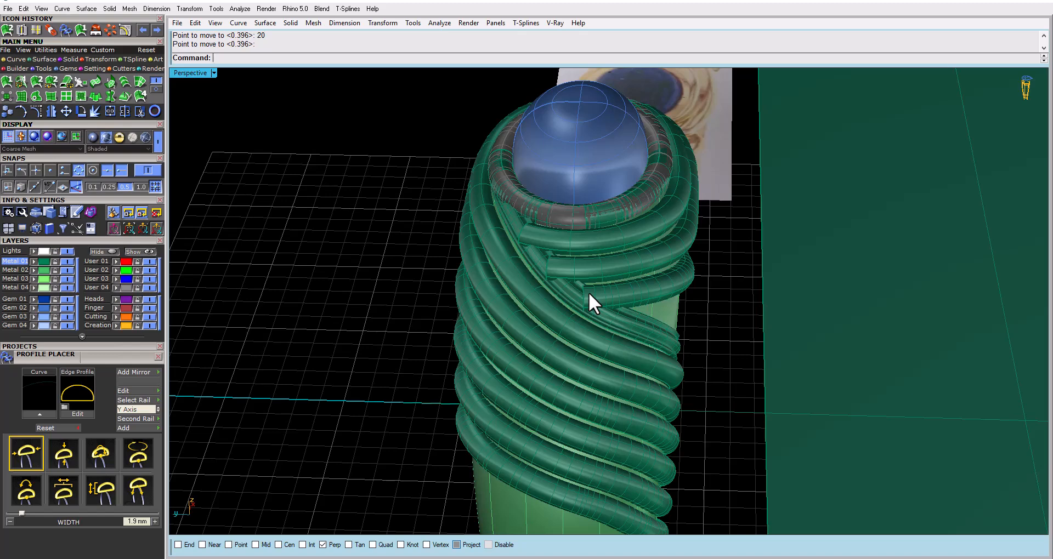
{"action": "right_click_drag", "start_coordinate": [588, 292], "coordinate": [867, 416]}
{"action": "right_click_drag", "start_coordinate": [658, 399], "coordinate": [591, 264]}
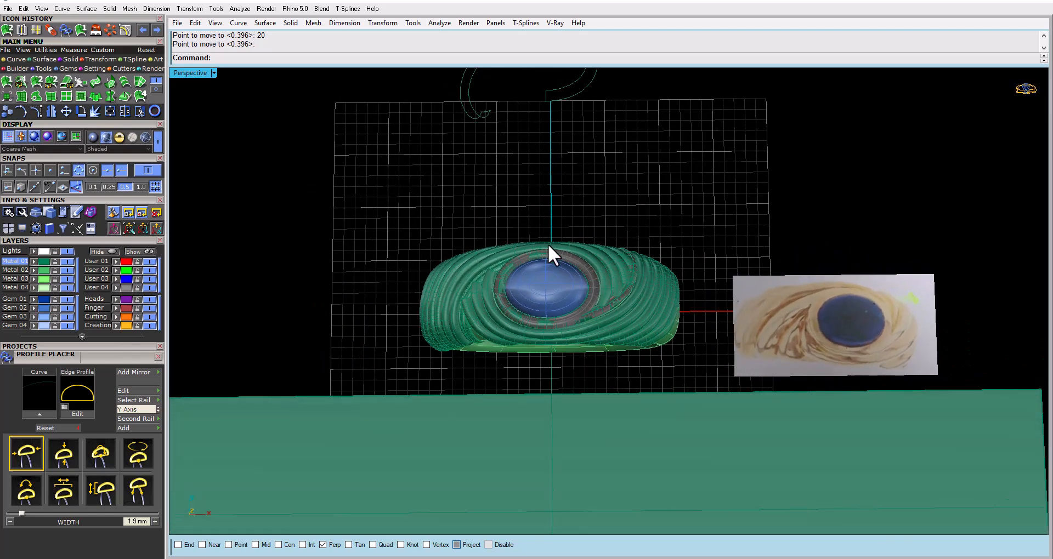